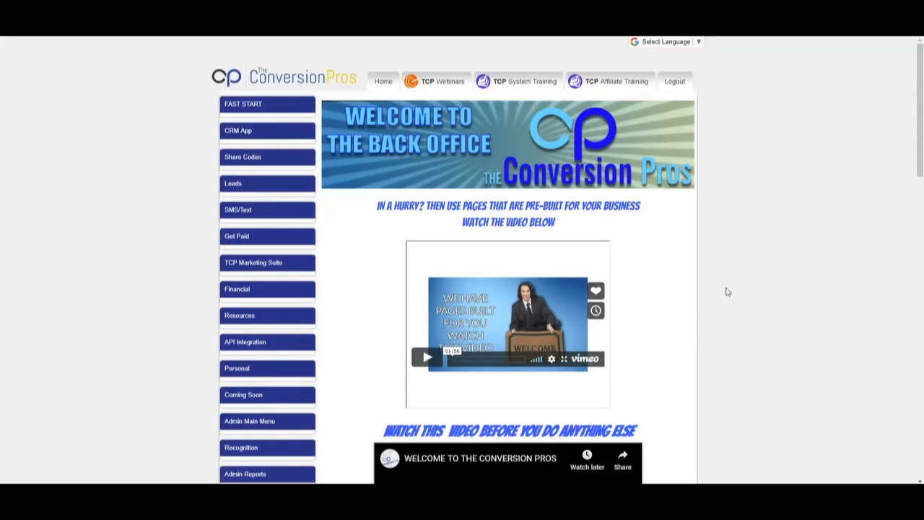
# Open the landing pages section of the share codes.
pyautogui.scroll(-2, 758, 203)
pyautogui.scroll(2, 754, 231)
pyautogui.click(255, 159)
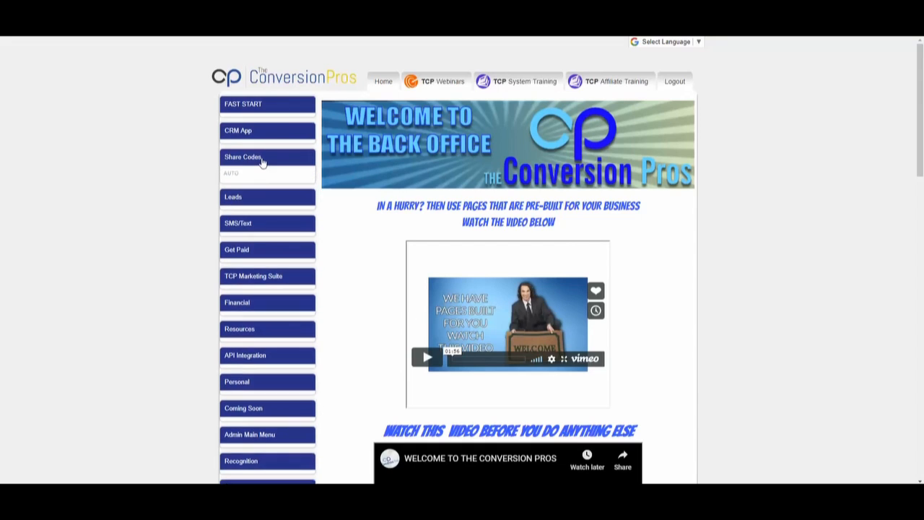
pyautogui.click(269, 190)
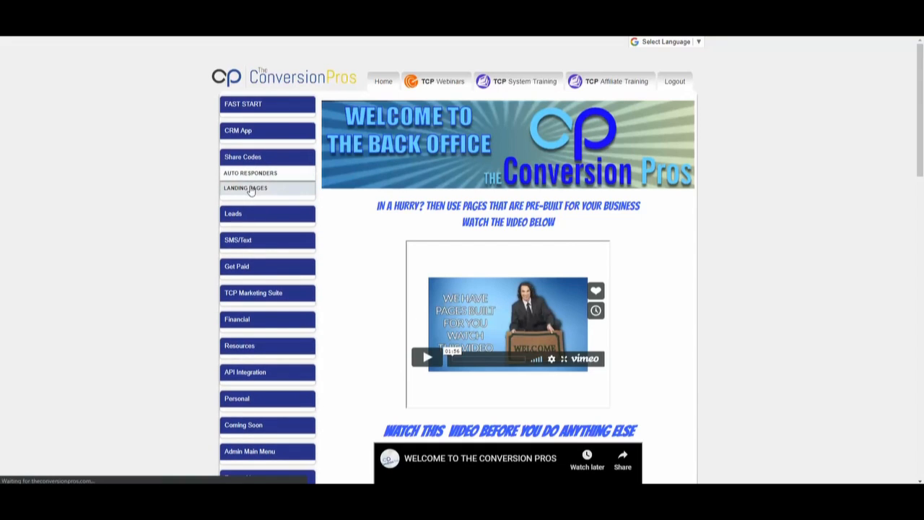
# Look through the pre-built landing page categories and their share codes, from Holiday and Weightloss down to Social Networks.
pyautogui.scroll(-3, 728, 281)
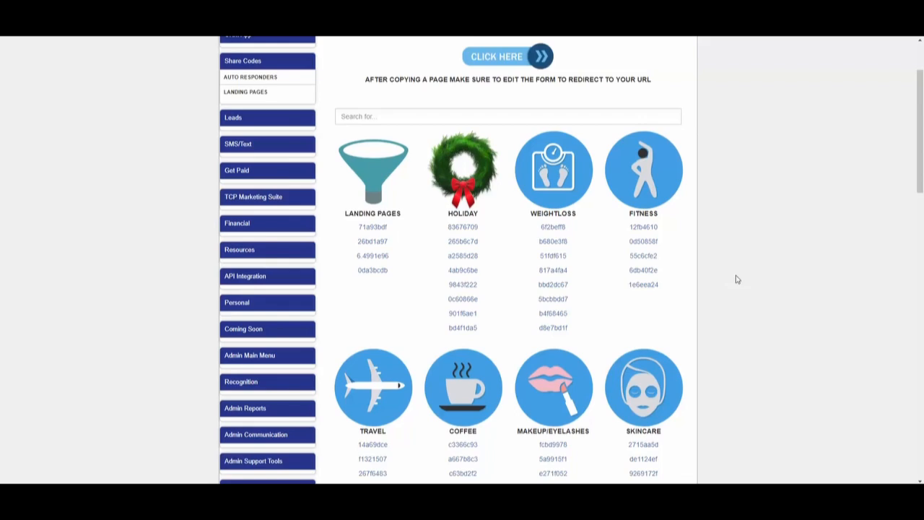
pyautogui.scroll(-6, 737, 279)
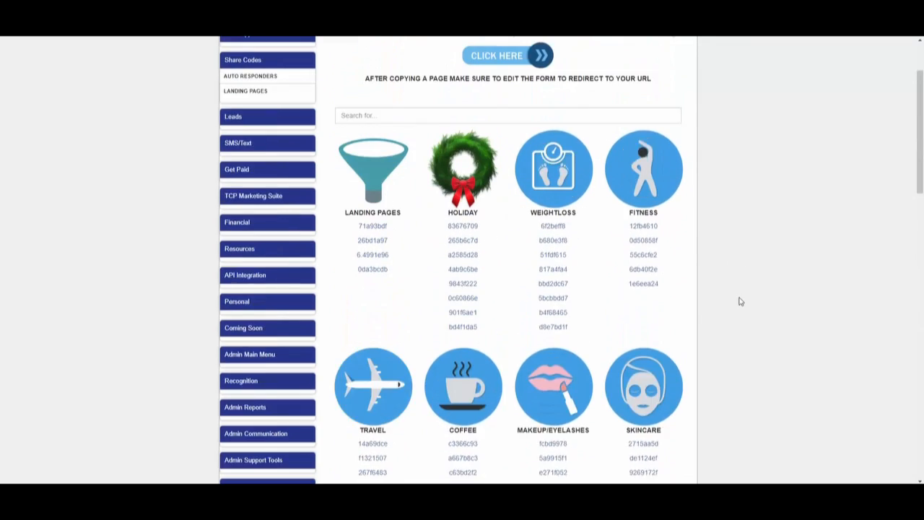
pyautogui.scroll(2, 740, 301)
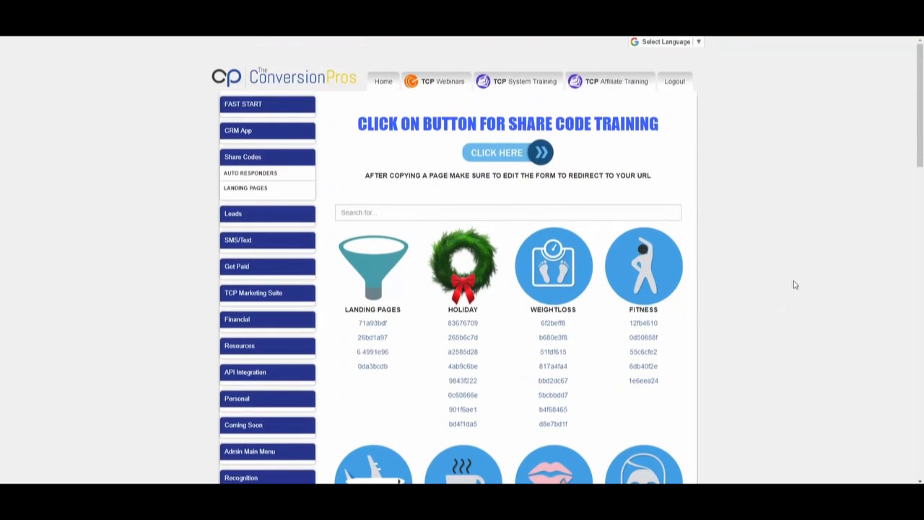
pyautogui.scroll(-3, 689, 268)
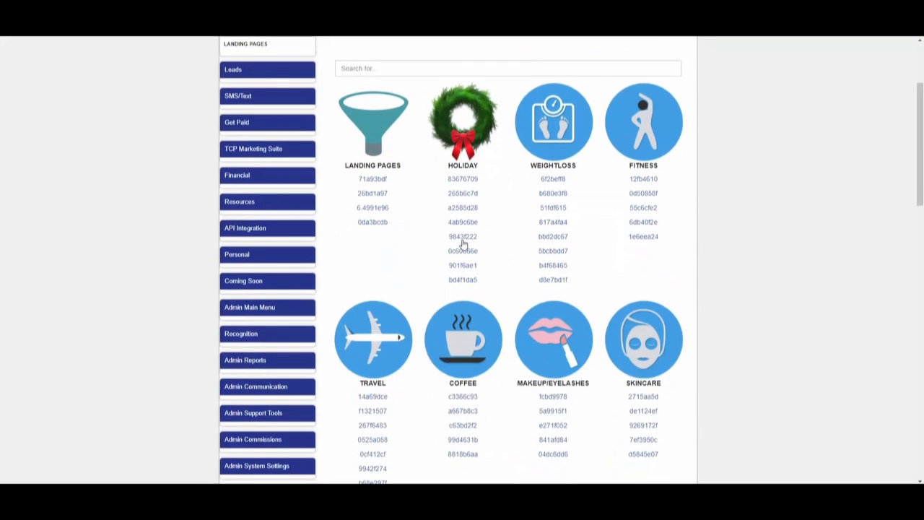
pyautogui.scroll(-3, 660, 280)
pyautogui.scroll(3, 574, 206)
pyautogui.scroll(-3, 676, 225)
pyautogui.scroll(-1, 602, 239)
pyautogui.scroll(-4, 621, 249)
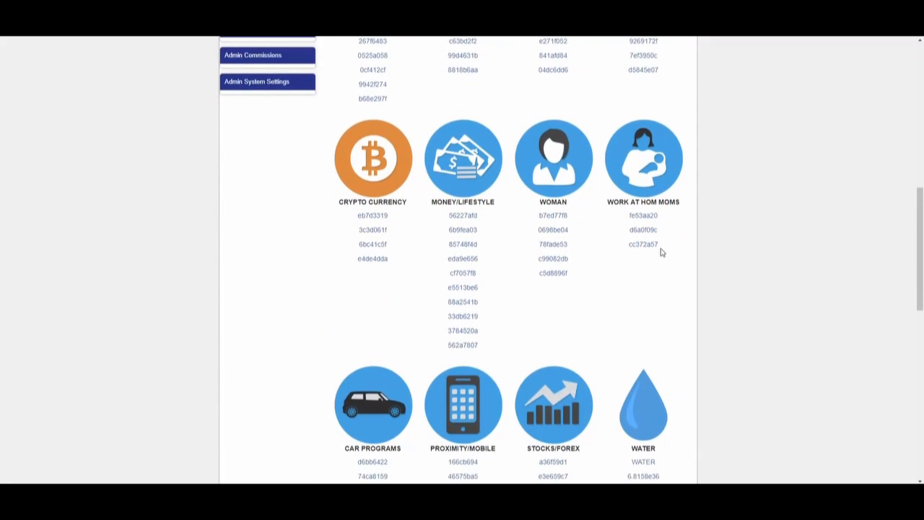
pyautogui.scroll(-3, 662, 251)
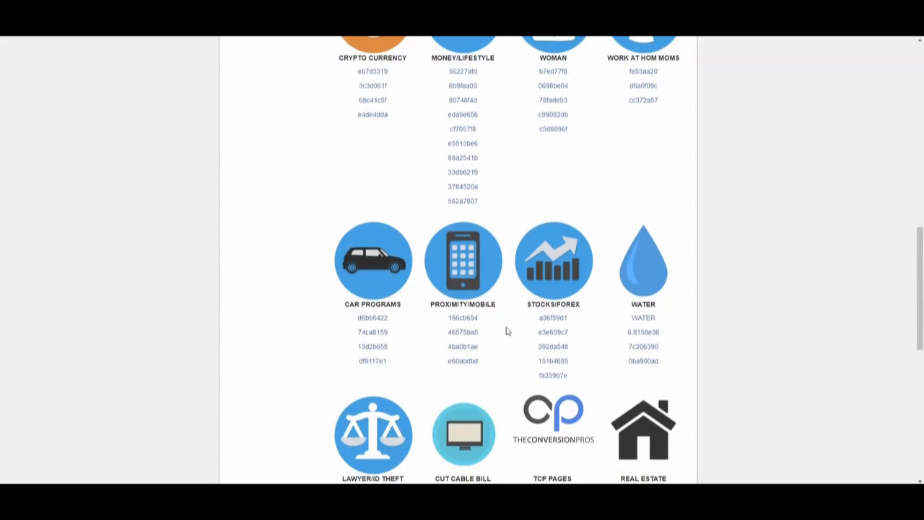
pyautogui.scroll(-2, 563, 322)
pyautogui.scroll(-5, 484, 346)
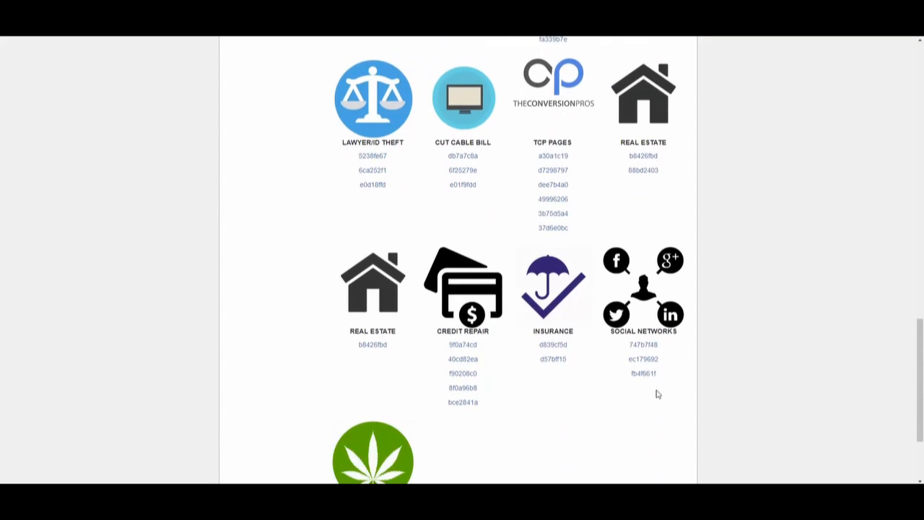
pyautogui.scroll(2, 658, 390)
pyautogui.scroll(-4, 679, 364)
pyautogui.scroll(20, 635, 368)
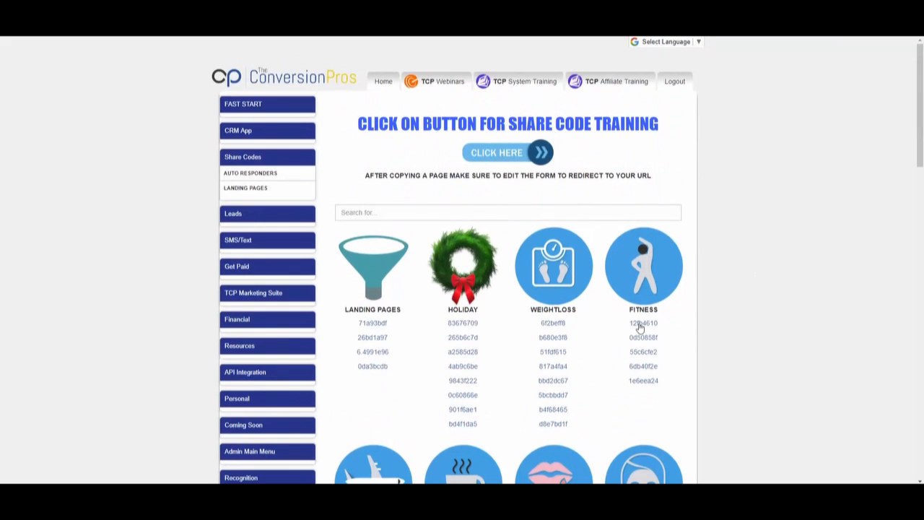
# Copy the Fitness landing page with share code 12fb4610 and open the copy for editing.
pyautogui.click(641, 324)
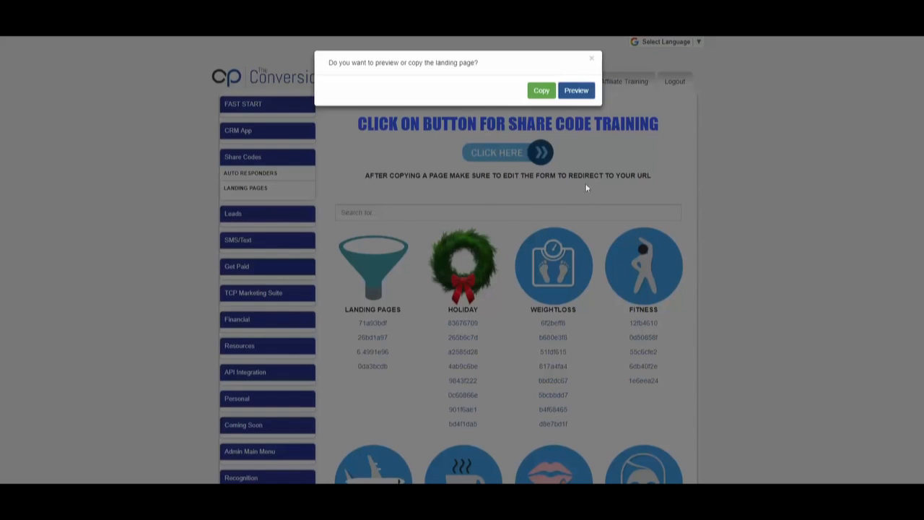
pyautogui.click(543, 93)
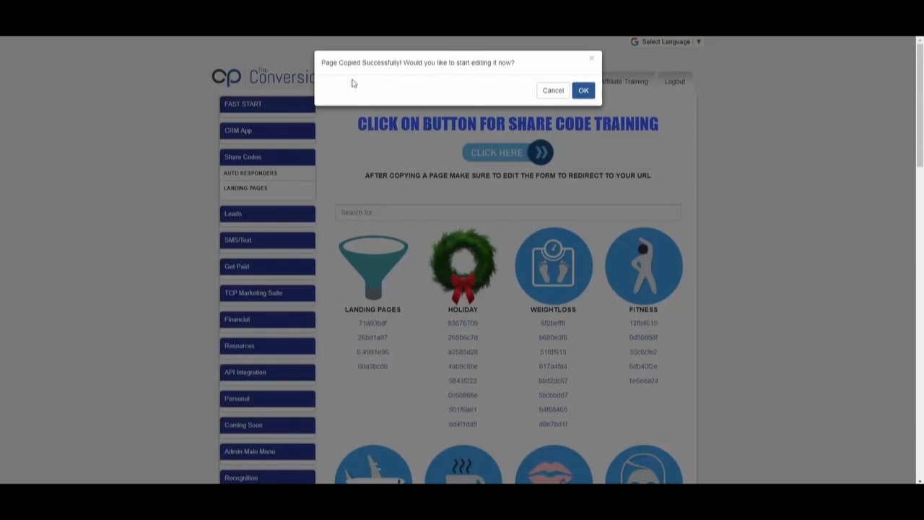
pyautogui.click(583, 91)
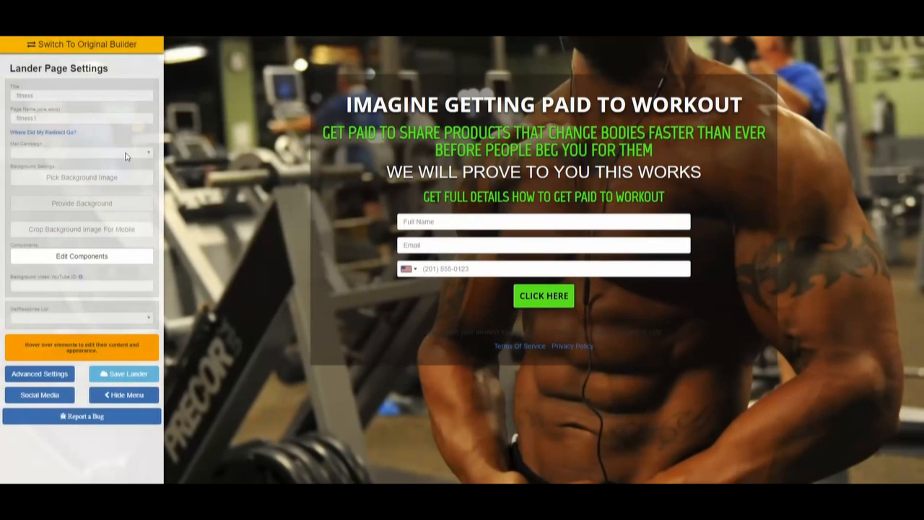
# Change the text color of the "Get paid to share products" subheadline to orange-red and close its attribute editor.
pyautogui.moveTo(455, 153)
pyautogui.click(289, 140)
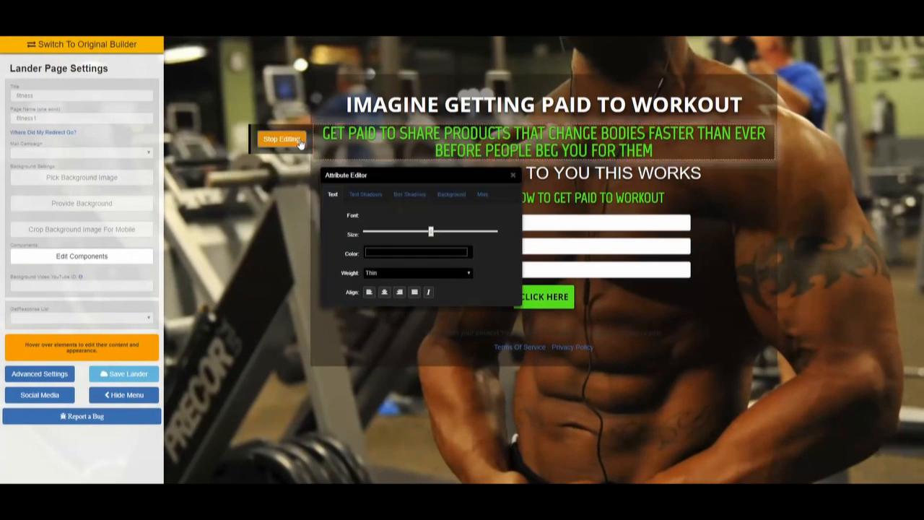
pyautogui.click(431, 255)
pyautogui.click(439, 271)
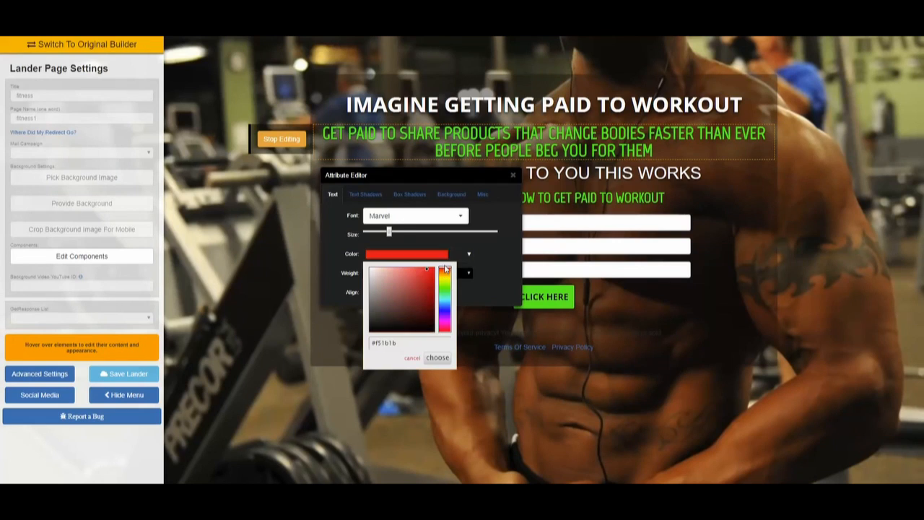
pyautogui.click(437, 358)
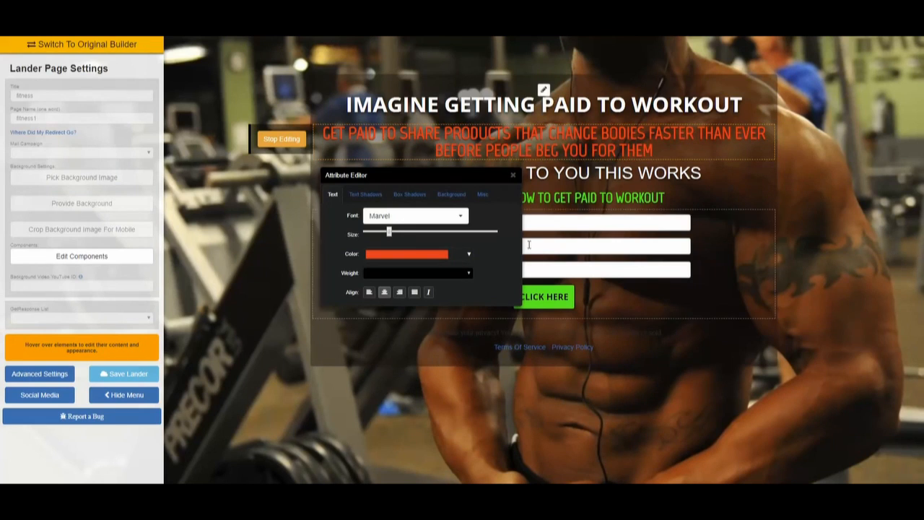
pyautogui.click(513, 177)
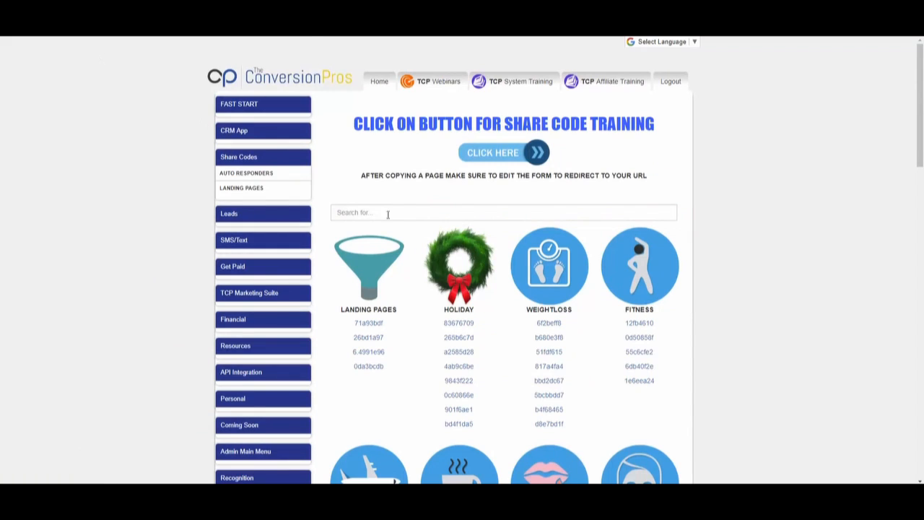
# Preview the Crypto Currency landing page with share code eb7d3319, examine its video and form, and return to the share code list.
pyautogui.scroll(-8, 581, 285)
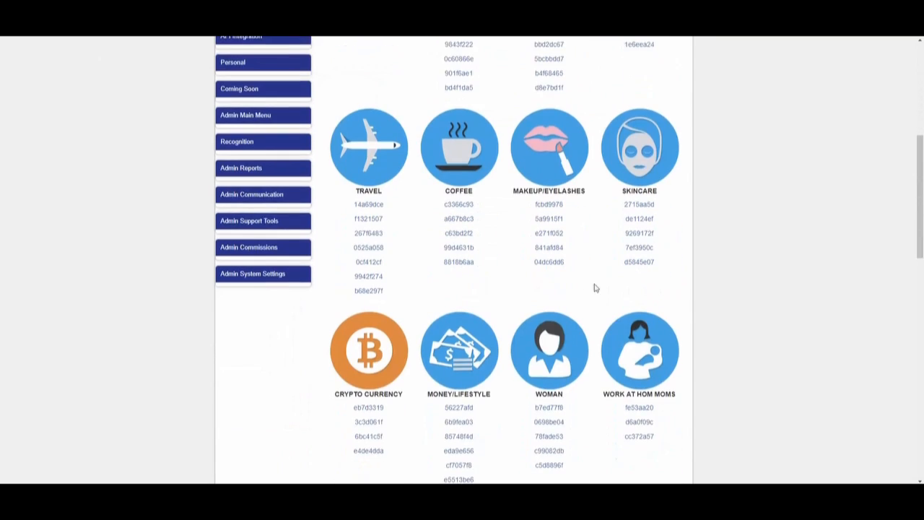
pyautogui.scroll(-1, 604, 291)
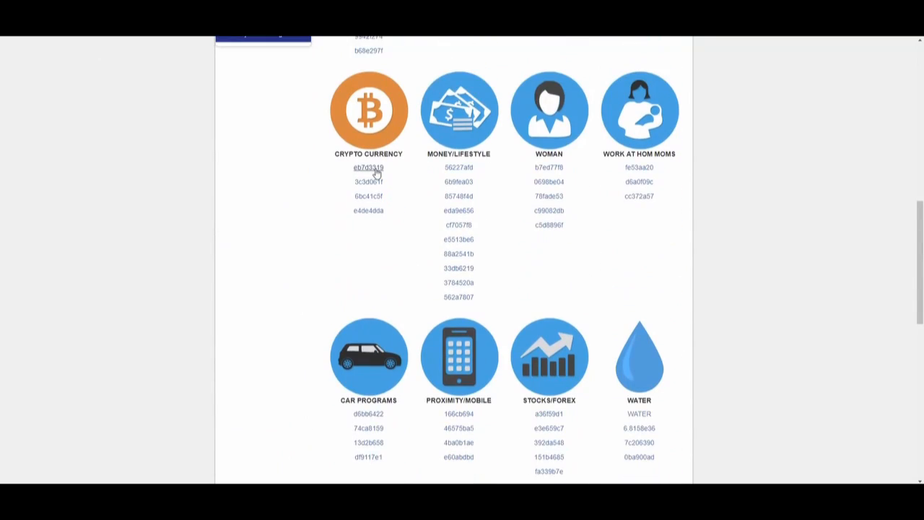
pyautogui.click(370, 169)
pyautogui.click(577, 91)
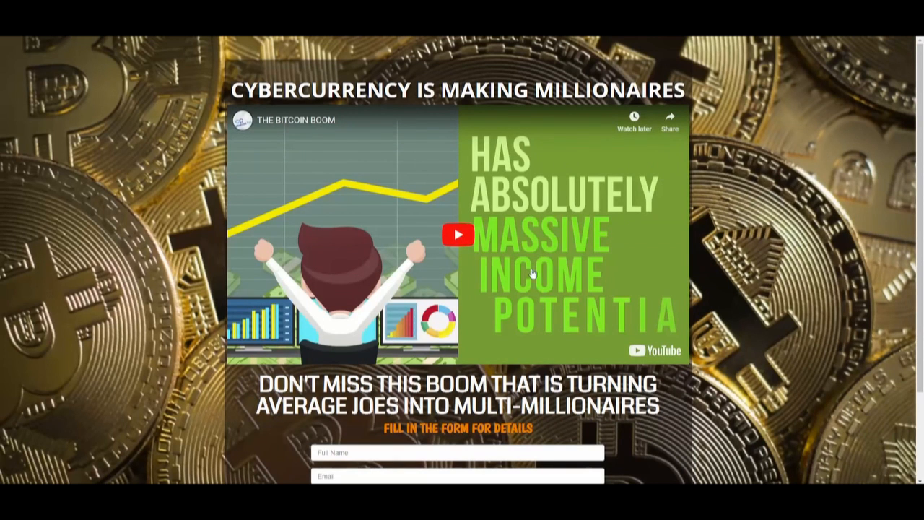
pyautogui.scroll(-2, 534, 231)
pyautogui.scroll(2, 535, 239)
pyautogui.scroll(-2, 530, 307)
pyautogui.scroll(1, 622, 320)
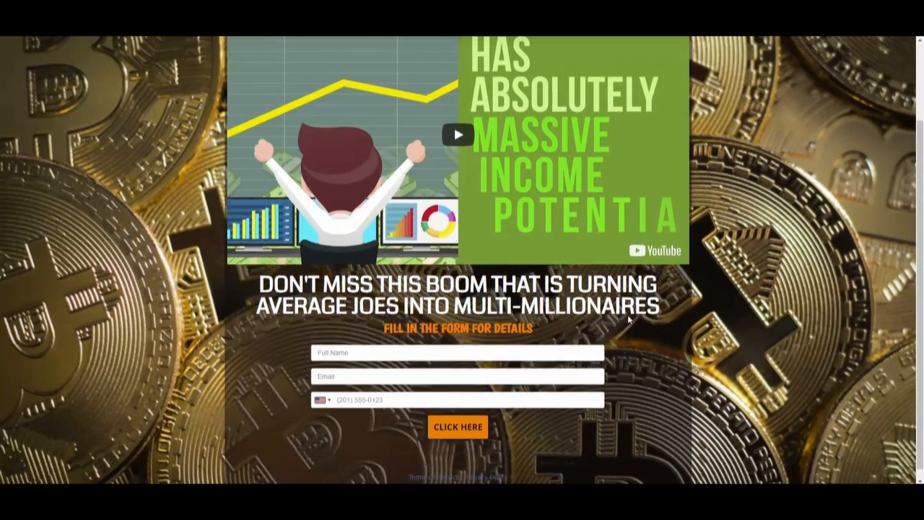
pyautogui.scroll(1, 459, 260)
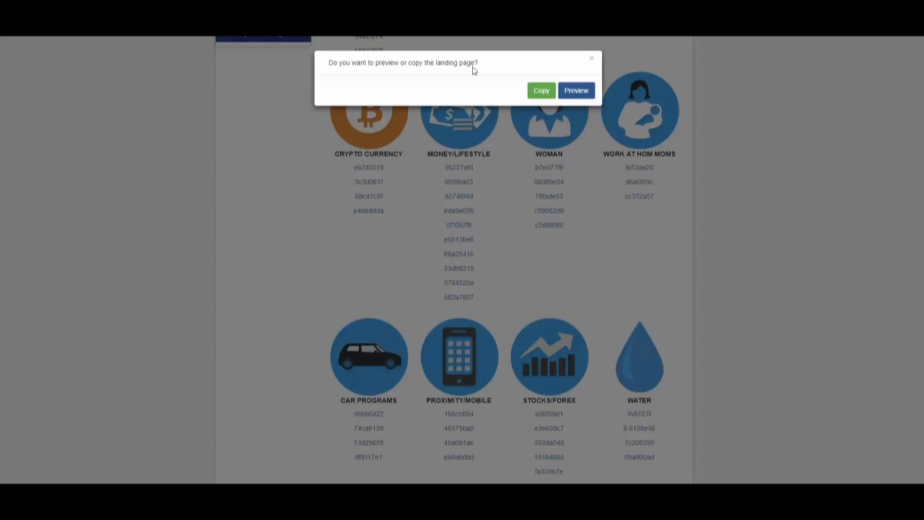
pyautogui.click(591, 59)
# Browse the remaining share code categories and check the options offered for the Cut Cable Bill page 6f25279e without choosing one.
pyautogui.scroll(-3, 638, 186)
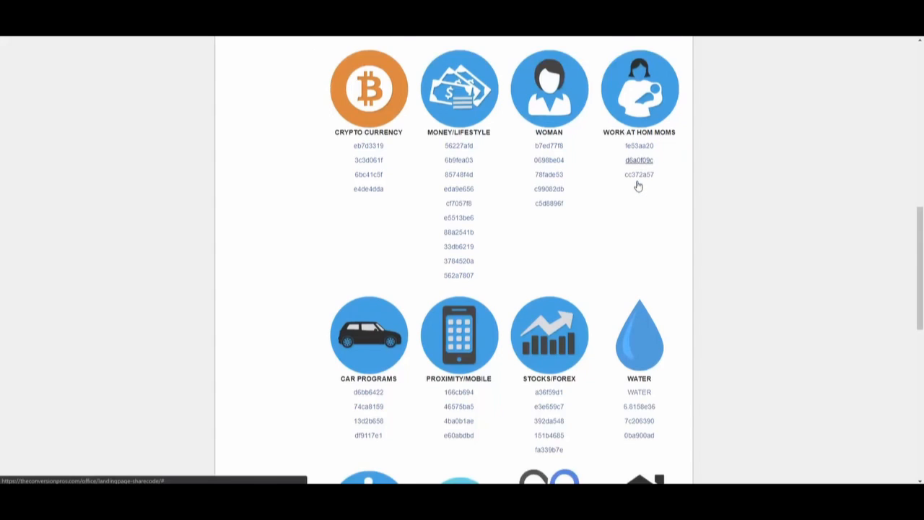
pyautogui.scroll(-3, 638, 186)
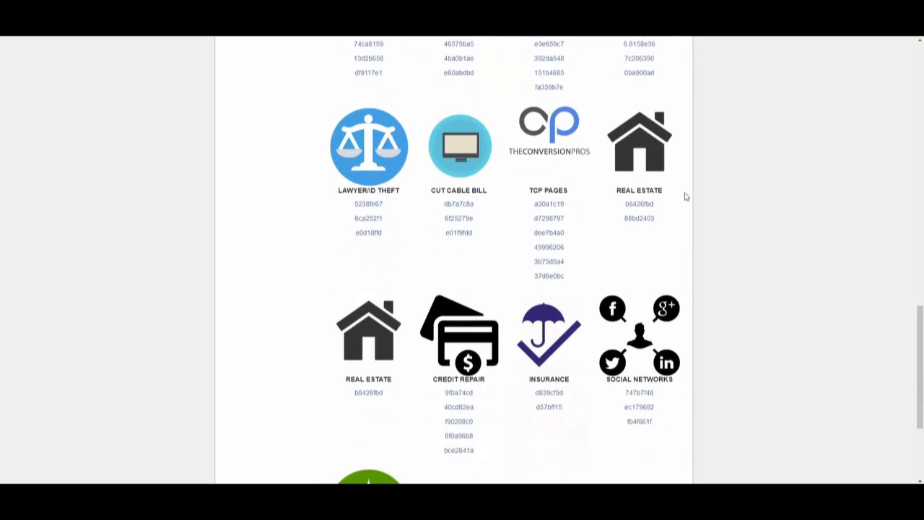
pyautogui.click(467, 221)
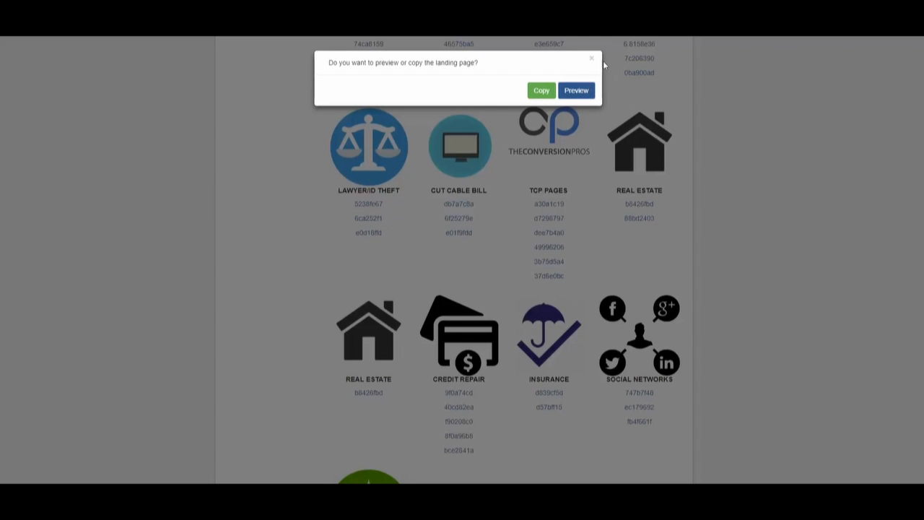
pyautogui.click(591, 63)
pyautogui.scroll(15, 505, 237)
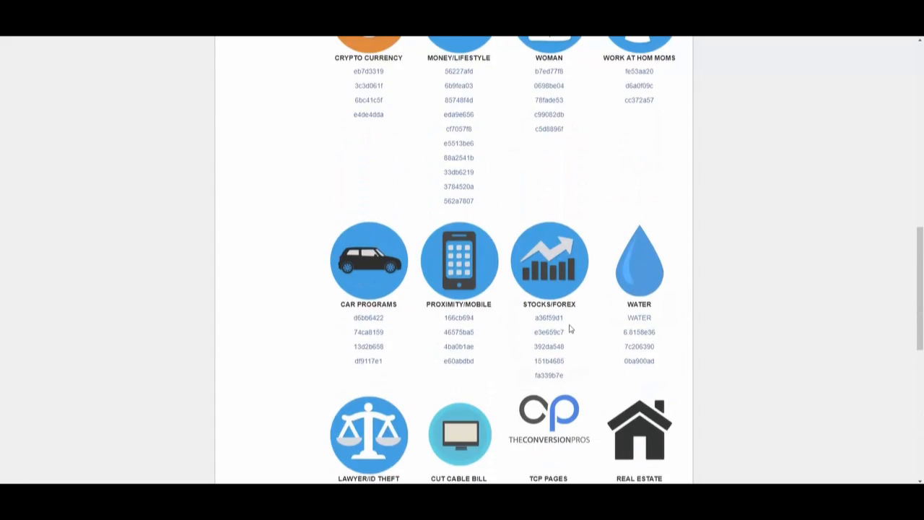
pyautogui.scroll(5, 642, 331)
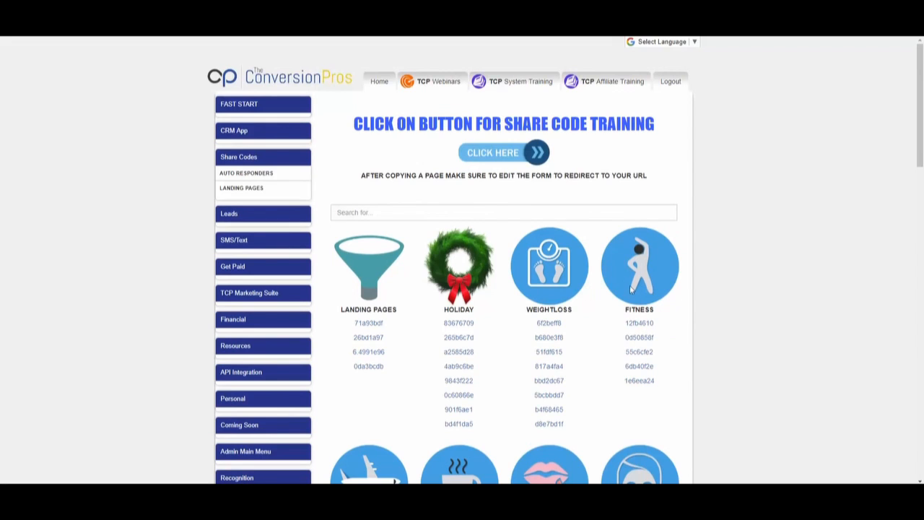
pyautogui.scroll(-2, 452, 256)
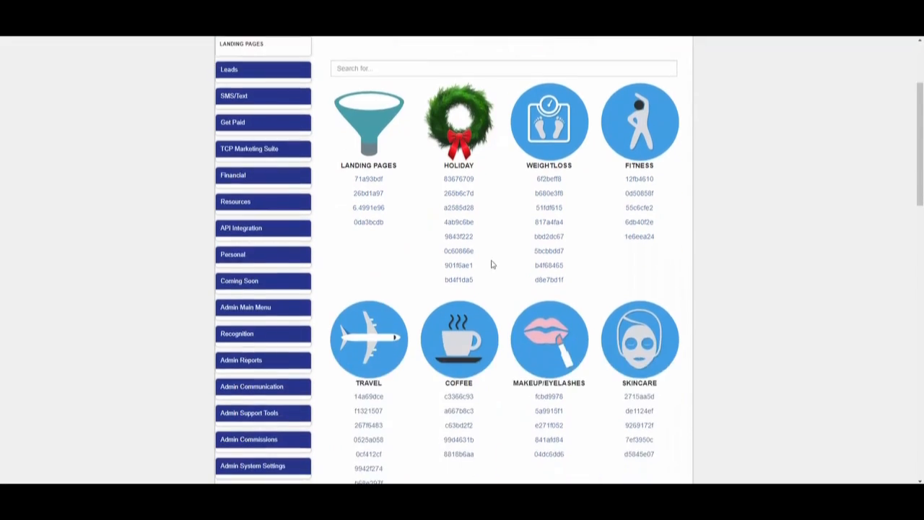
pyautogui.scroll(2, 536, 268)
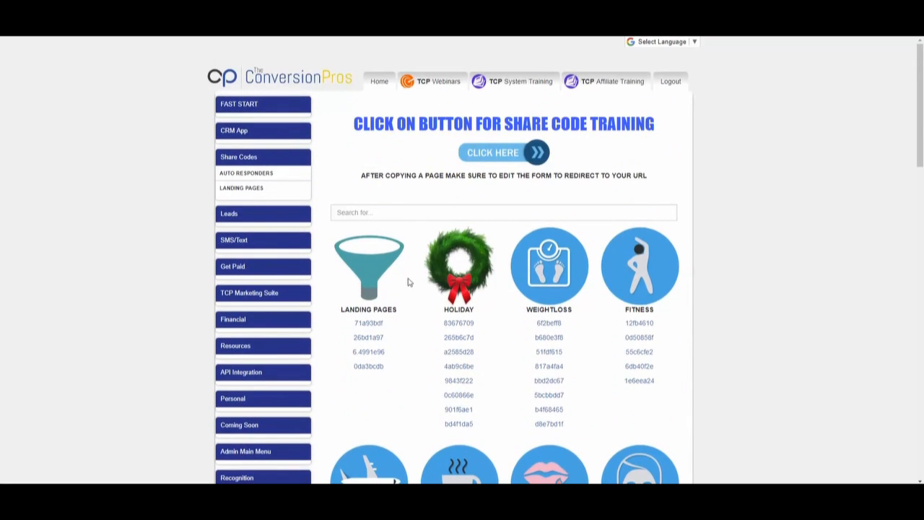
# Open the Landing Page Builder from the TCP Marketing Suite and start adding a new landing page.
pyautogui.scroll(-2, 409, 281)
pyautogui.click(274, 198)
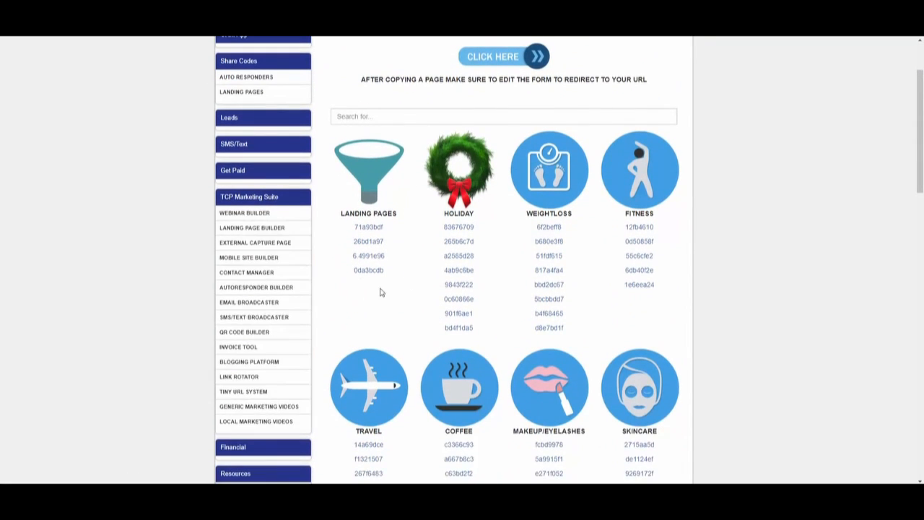
pyautogui.click(254, 228)
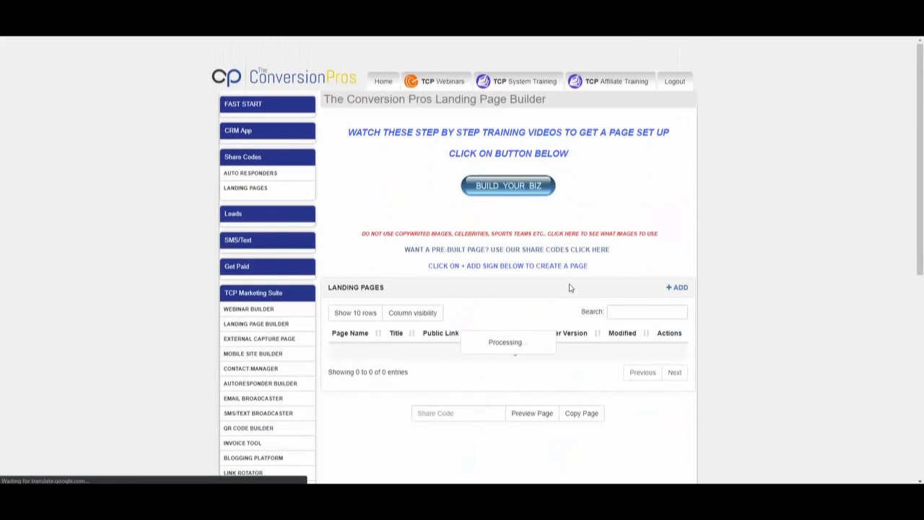
pyautogui.click(677, 288)
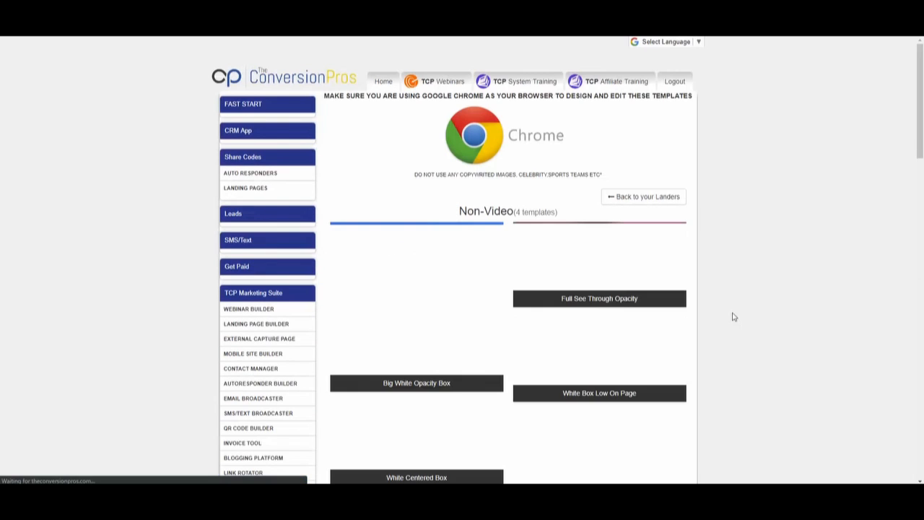
# Look through the landing page templates and preview the non-video template Full See Through Opacity.
pyautogui.scroll(-12, 629, 322)
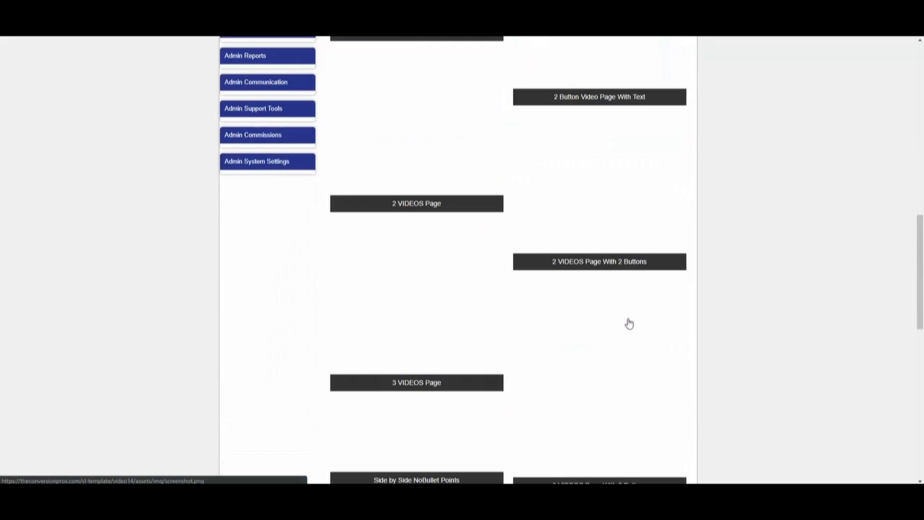
pyautogui.scroll(15, 629, 323)
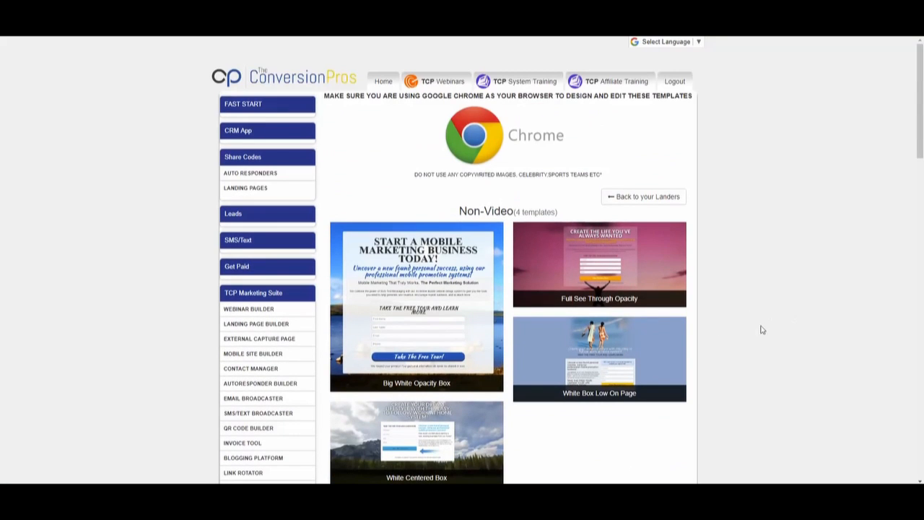
pyautogui.click(618, 269)
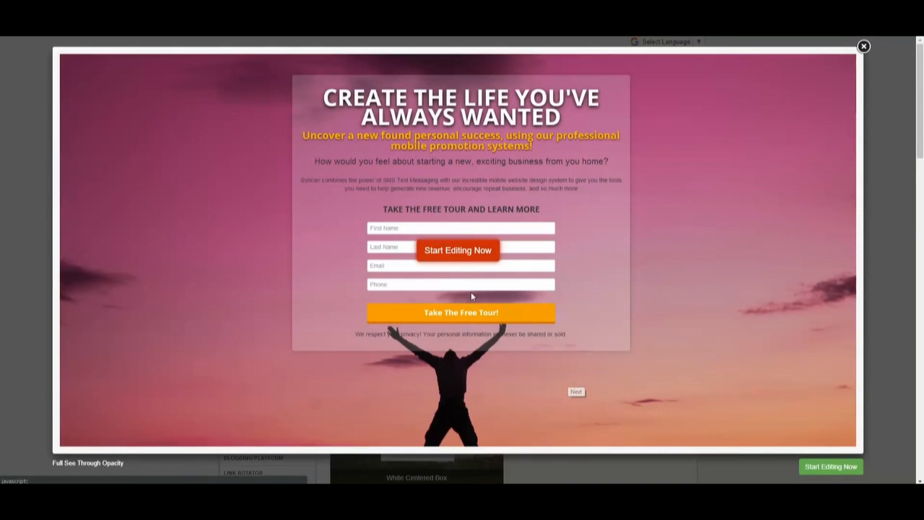
# Start editing the Full See Through Opacity template and delete the orange H3 subheading below the main headline.
pyautogui.click(457, 251)
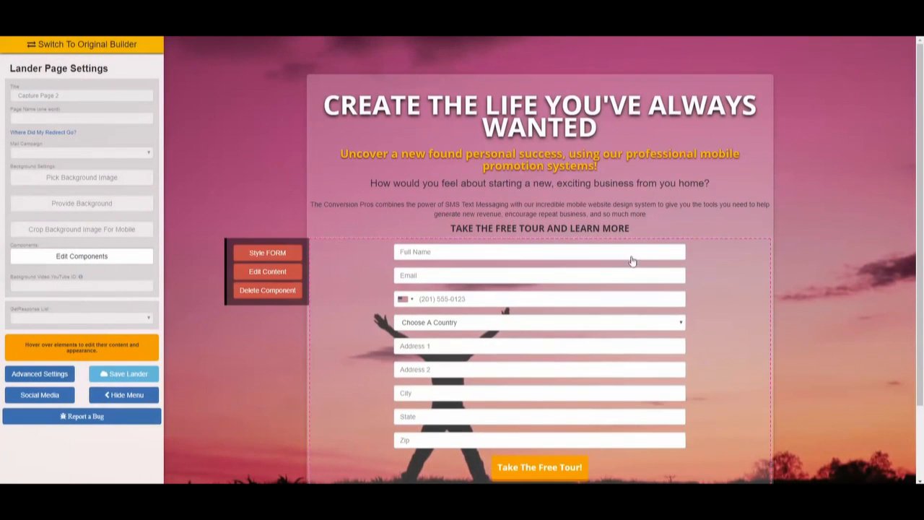
pyautogui.moveTo(339, 156)
pyautogui.click(277, 199)
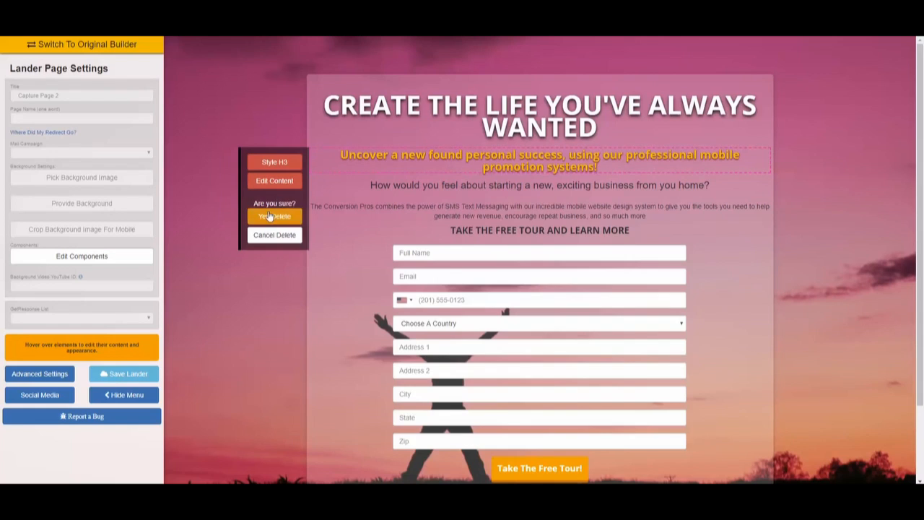
pyautogui.click(274, 216)
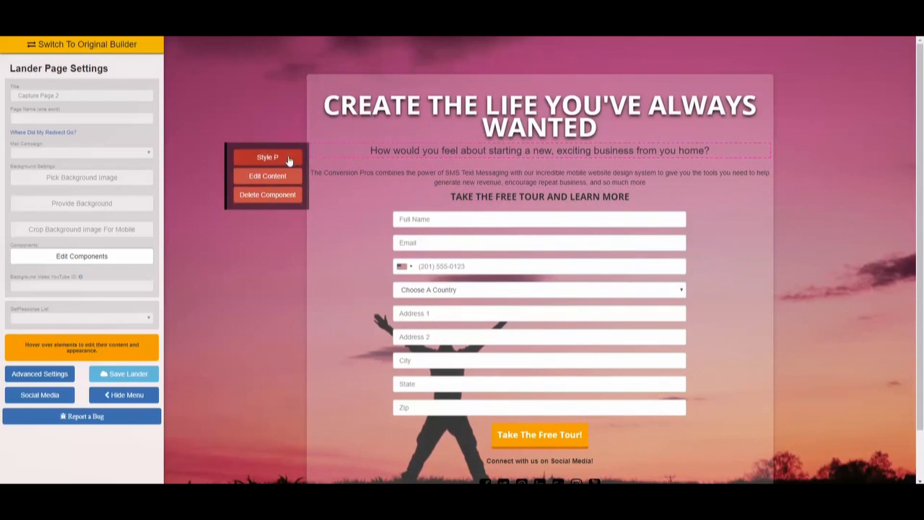
# Delete the two text paragraphs between the main headline and the "TAKE THE FREE TOUR AND LEARN MORE" heading.
pyautogui.click(269, 195)
pyautogui.click(270, 209)
pyautogui.moveTo(348, 143)
pyautogui.moveTo(310, 154)
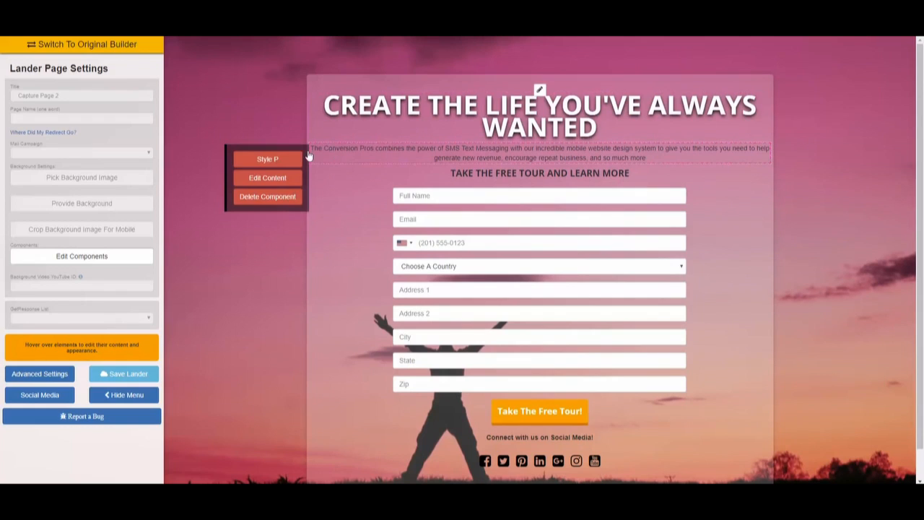
pyautogui.click(275, 198)
pyautogui.click(282, 214)
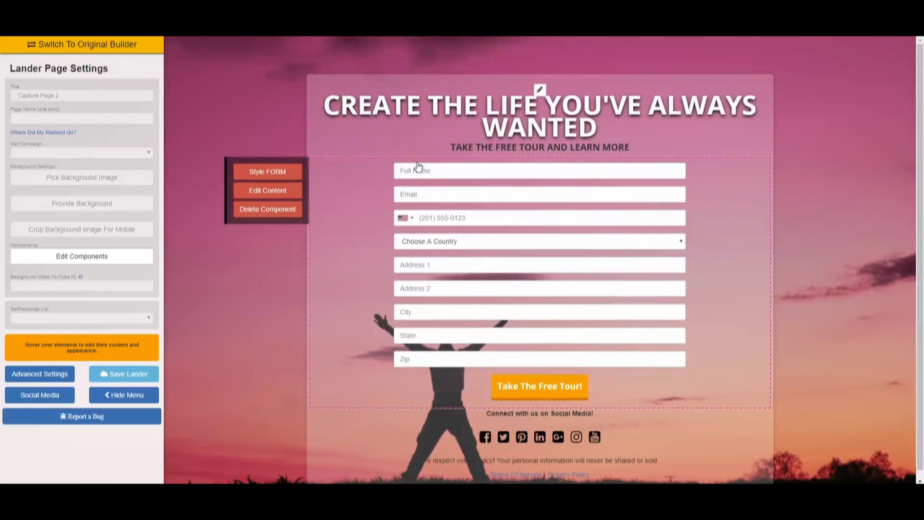
# Delete the "TAKE THE FREE TOUR AND LEARN MORE" heading and the contact form beneath it.
pyautogui.moveTo(406, 142)
pyautogui.click(274, 195)
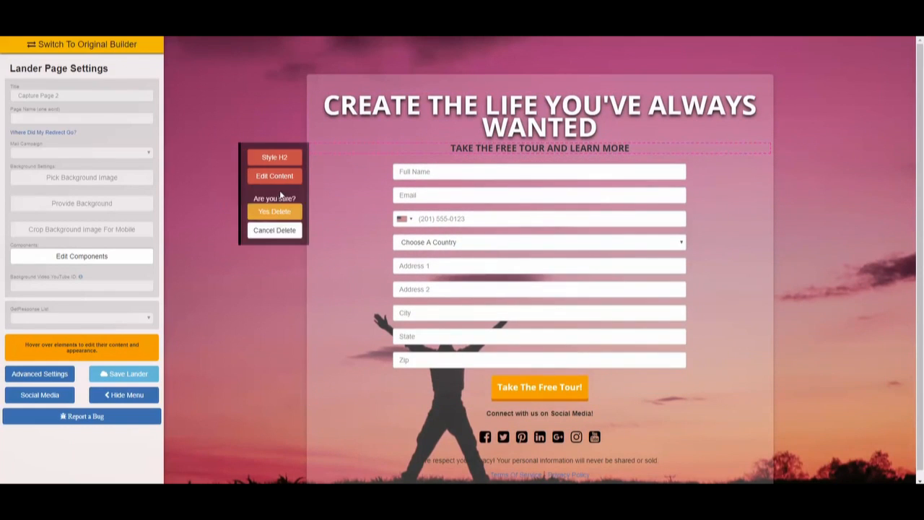
pyautogui.click(276, 210)
pyautogui.moveTo(438, 157)
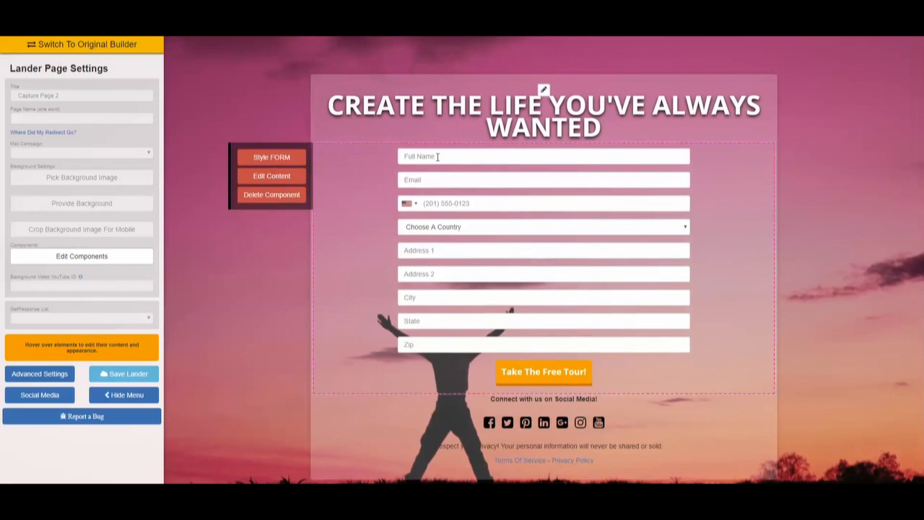
pyautogui.click(289, 195)
pyautogui.click(298, 209)
# Delete the "Connect with us on Social Media!" component with its social icons.
pyautogui.moveTo(549, 170)
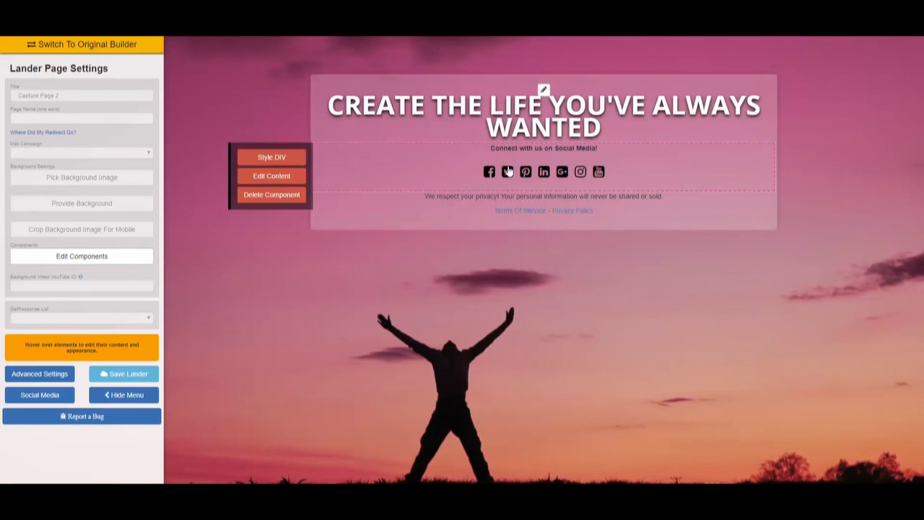
pyautogui.click(277, 196)
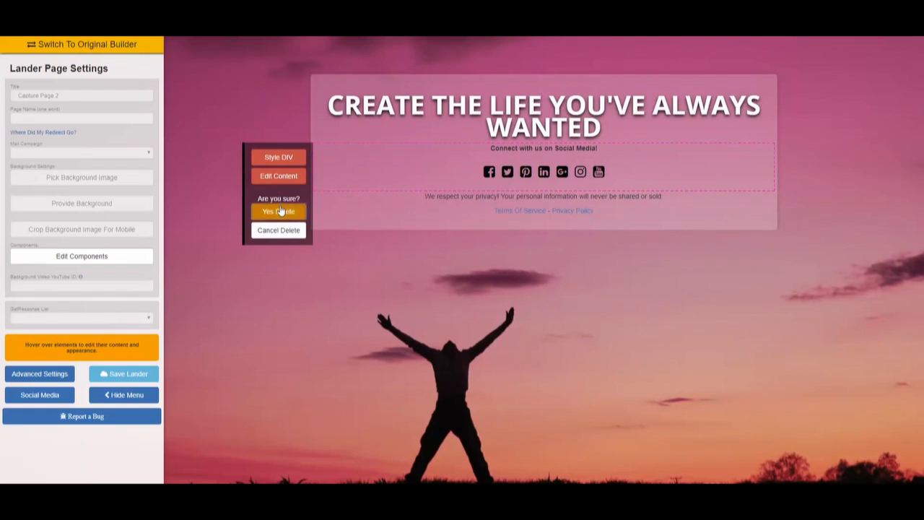
pyautogui.click(280, 211)
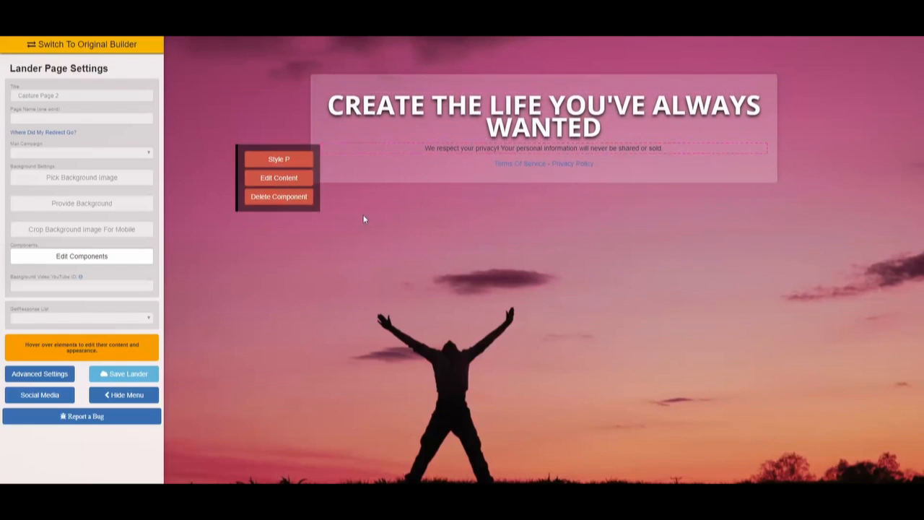
# Browse the background image categories for the page and open the Weightloss category.
pyautogui.click(113, 183)
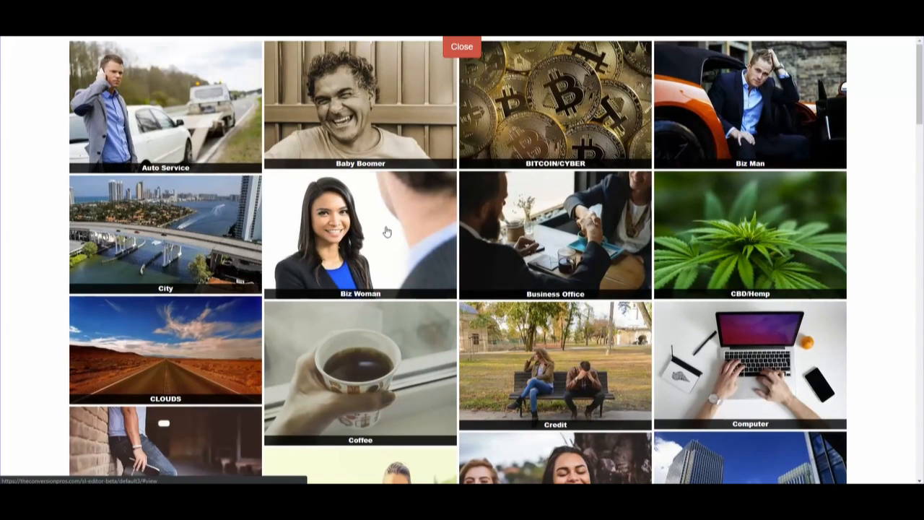
pyautogui.scroll(-2, 787, 256)
pyautogui.scroll(-3, 787, 256)
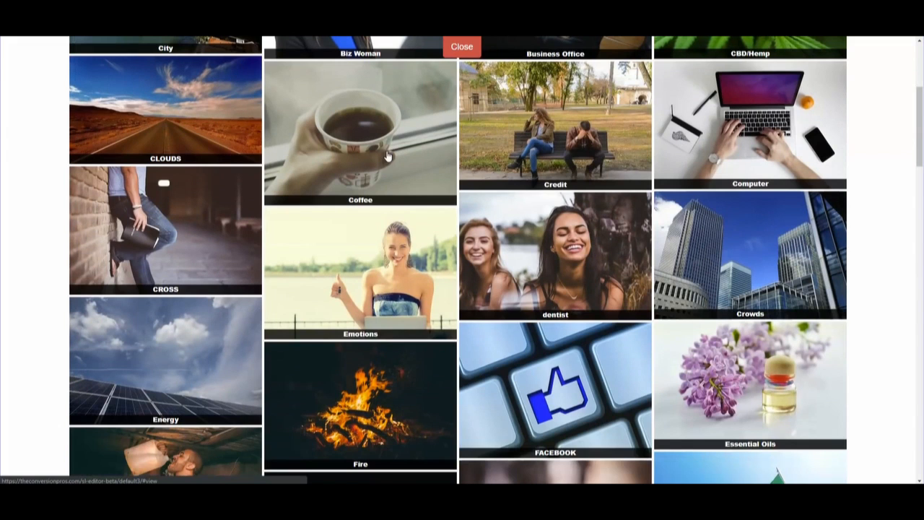
pyautogui.scroll(-4, 787, 150)
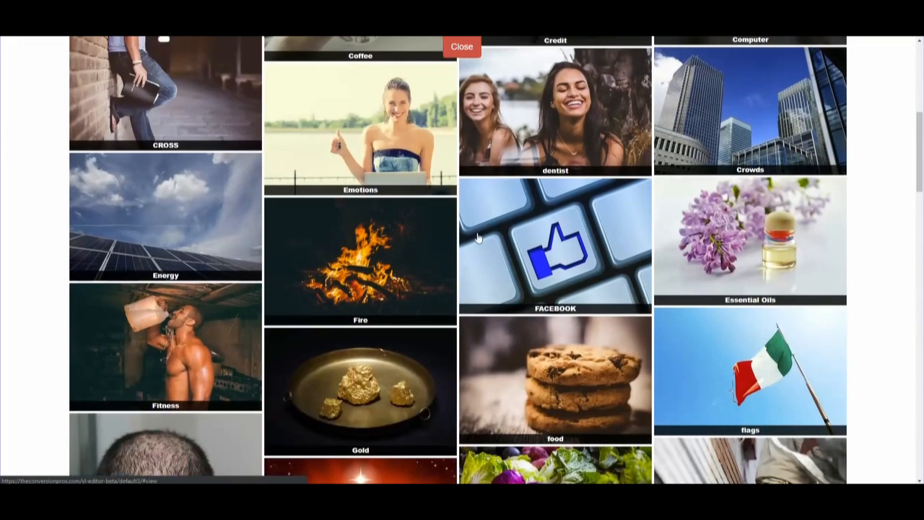
pyautogui.scroll(-5, 619, 259)
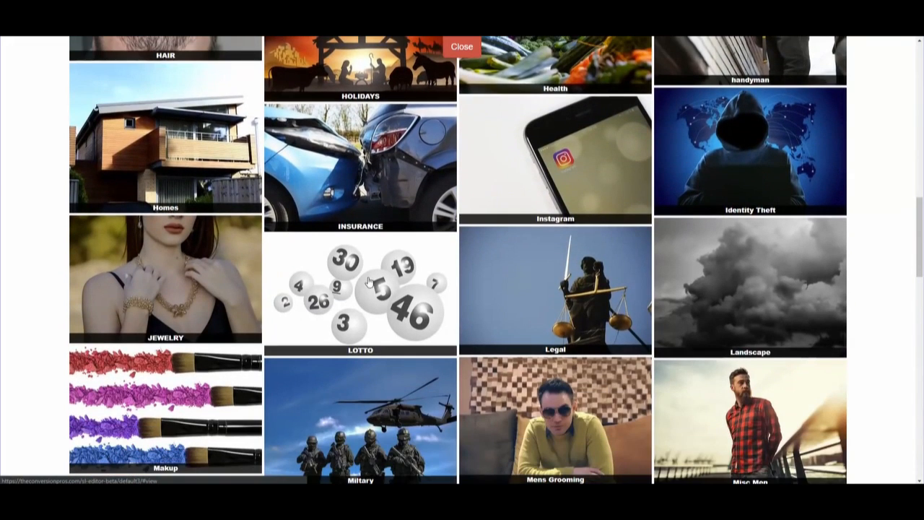
pyautogui.scroll(-4, 368, 280)
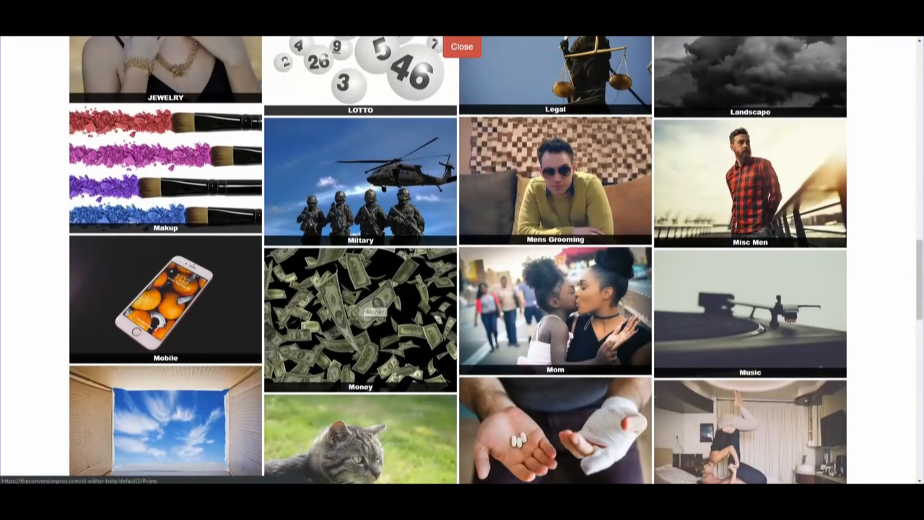
pyautogui.scroll(-7, 794, 298)
pyautogui.scroll(-6, 794, 297)
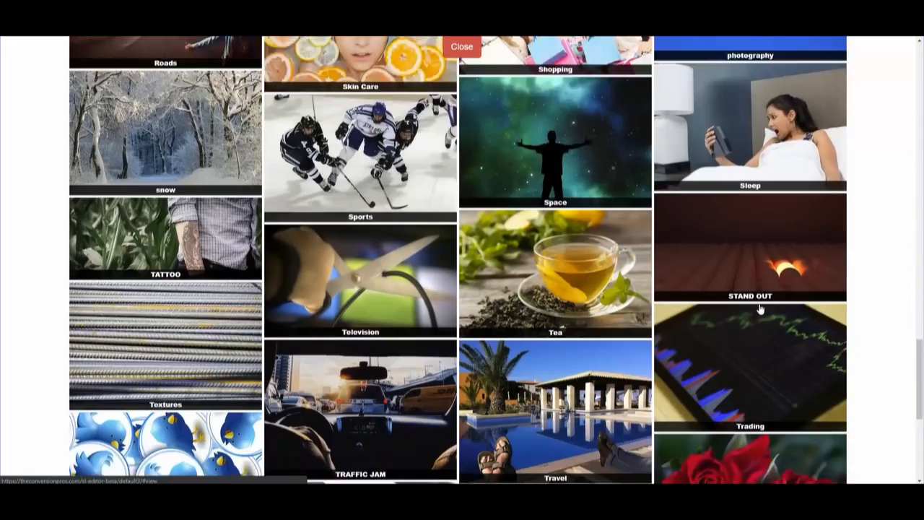
pyautogui.scroll(-1, 760, 309)
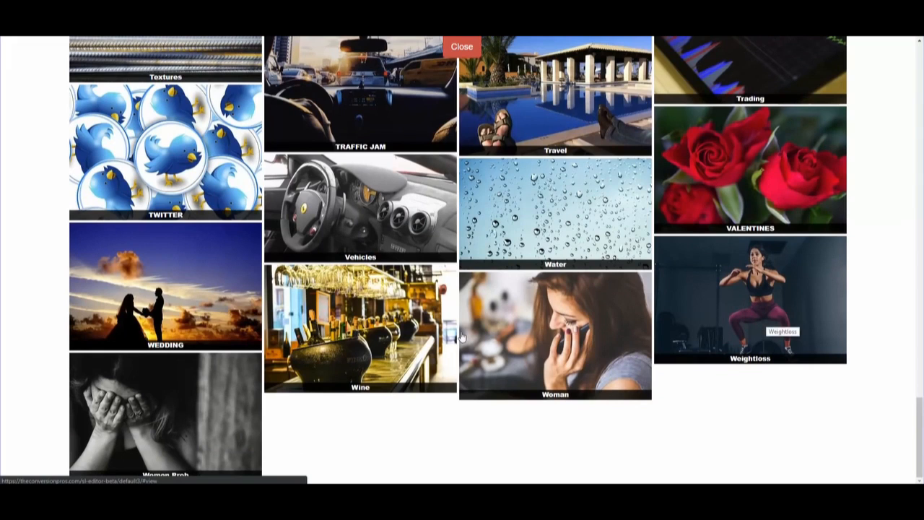
pyautogui.scroll(1, 757, 331)
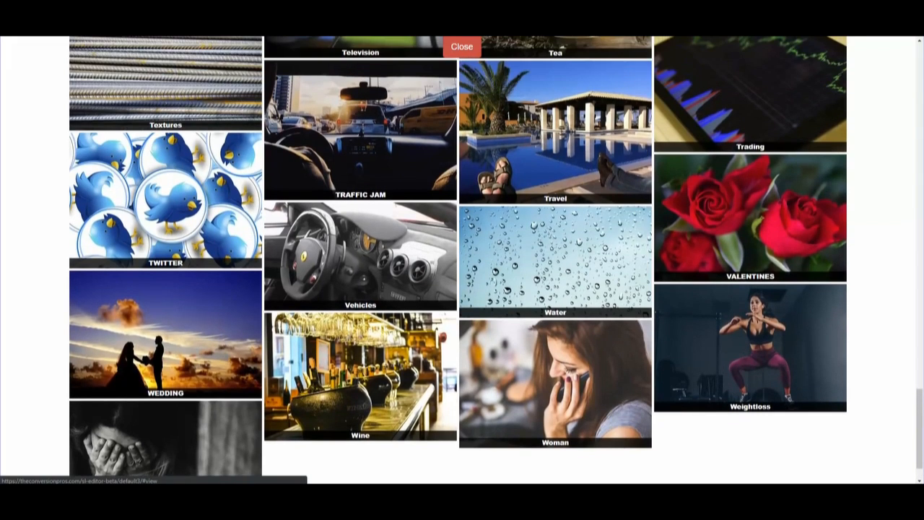
pyautogui.click(795, 405)
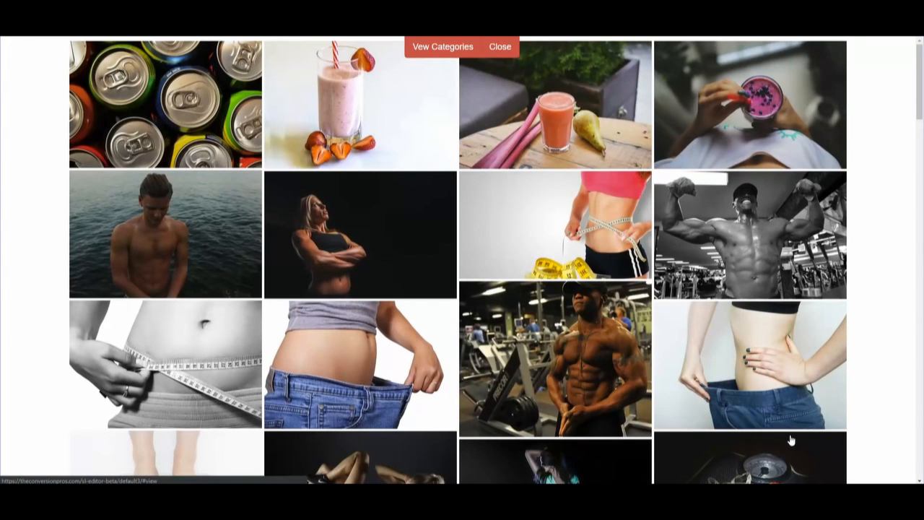
# Look through the Weightloss images and pick the woman in a pink top measuring her waist as the background.
pyautogui.scroll(-10, 790, 439)
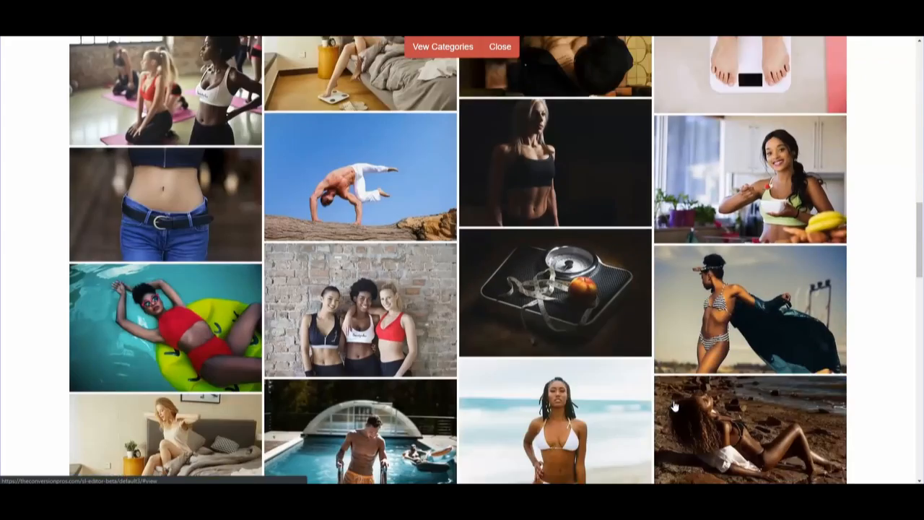
pyautogui.scroll(-3, 675, 406)
pyautogui.scroll(4, 677, 403)
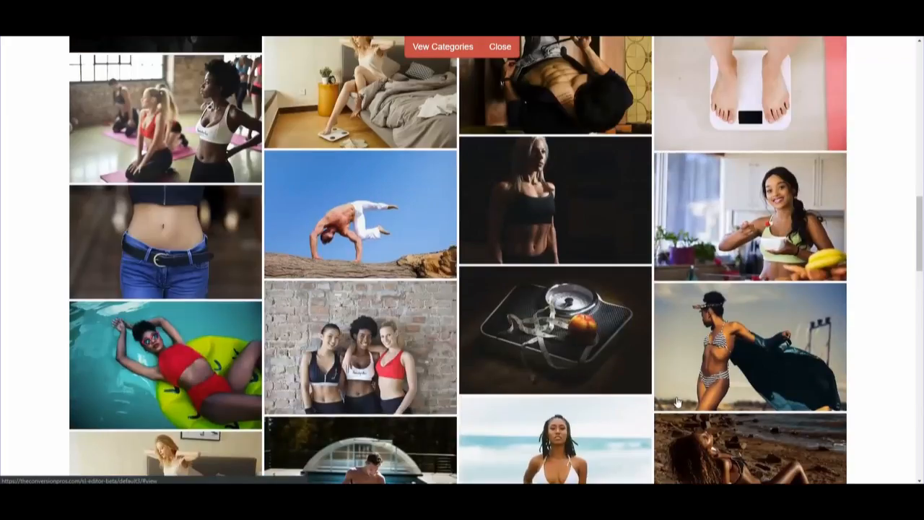
pyautogui.scroll(15, 678, 402)
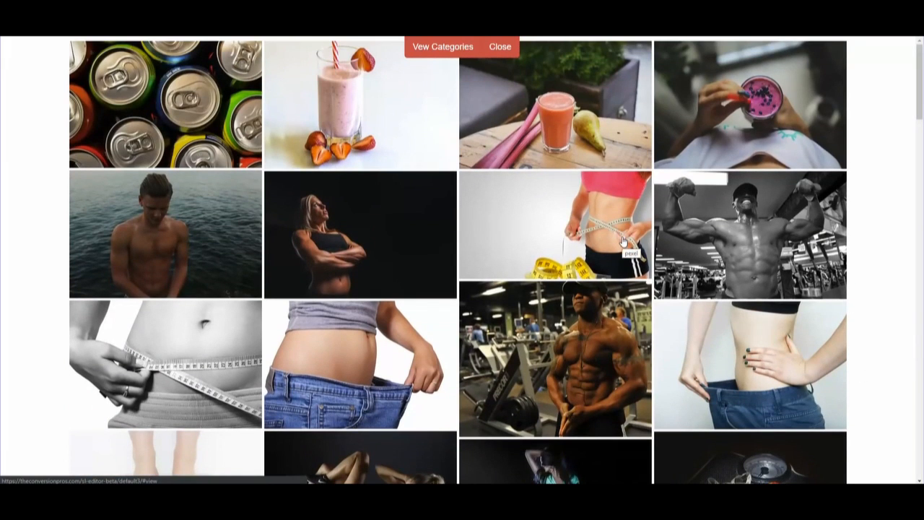
pyautogui.click(486, 221)
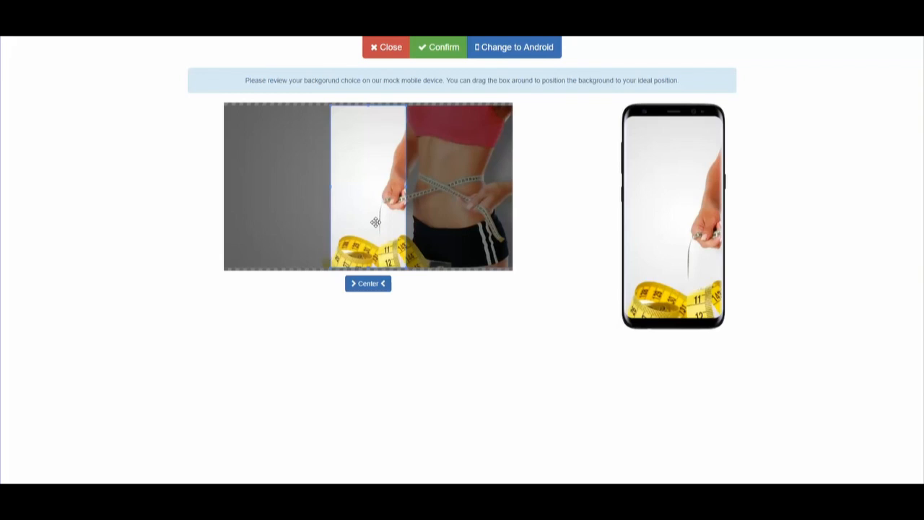
# Position the mobile crop box over the hand and tape around the waist, and confirm the background.
pyautogui.moveTo(376, 222); pyautogui.dragTo(406, 219)
pyautogui.moveTo(422, 177); pyautogui.dragTo(426, 196)
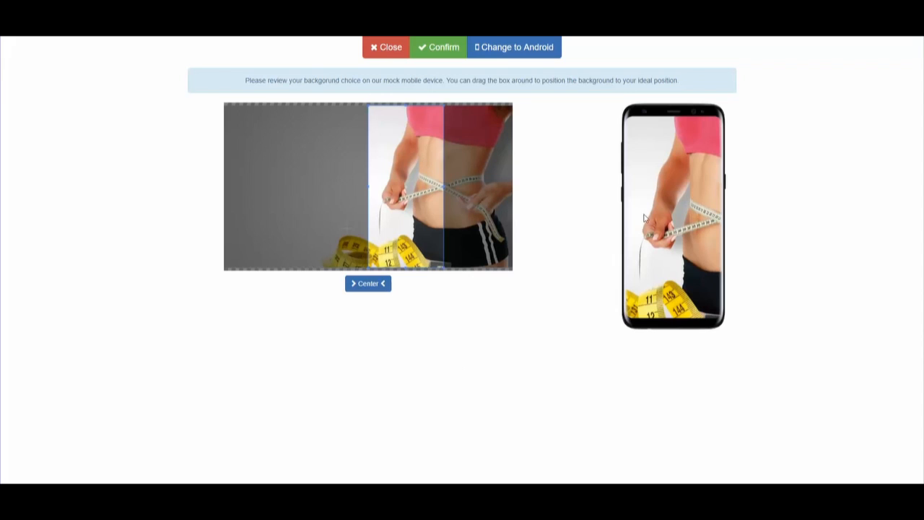
pyautogui.moveTo(390, 200)
pyautogui.mouseDown()
pyautogui.moveTo(342, 200)
pyautogui.moveTo(452, 190)
pyautogui.moveTo(386, 189)
pyautogui.moveTo(404, 188)
pyautogui.moveTo(388, 189)
pyautogui.moveTo(396, 190)
pyautogui.mouseUp()
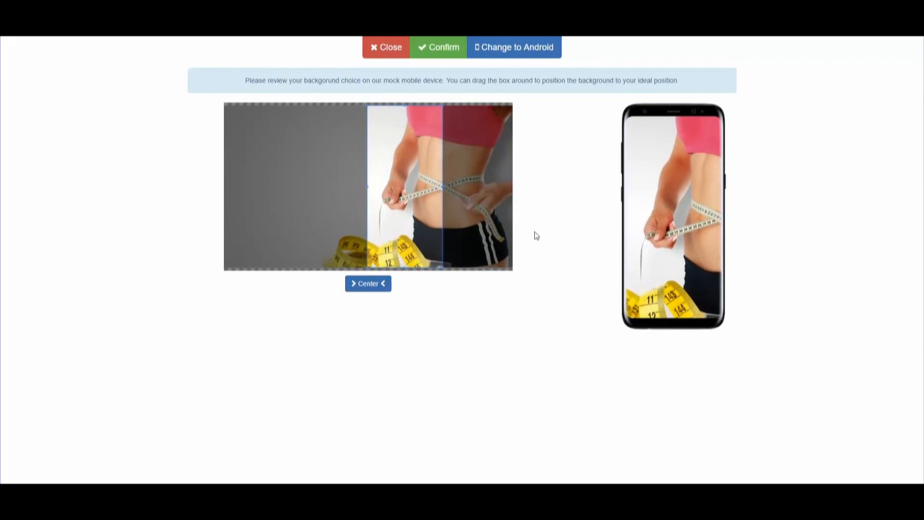
pyautogui.click(444, 49)
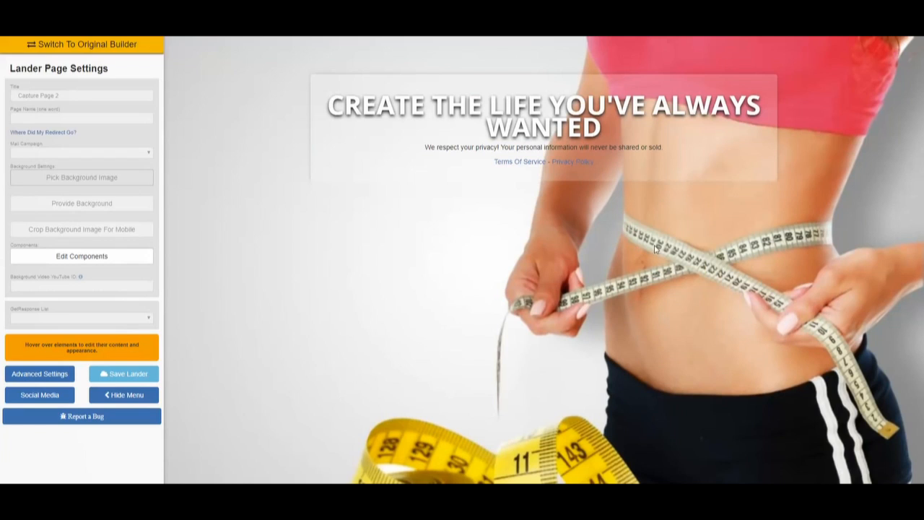
# Review the available page components and add an H1 text component directly below the "DO YOU WANT TO LOSE WEIGHT FAST?" headline.
pyautogui.moveTo(517, 123)
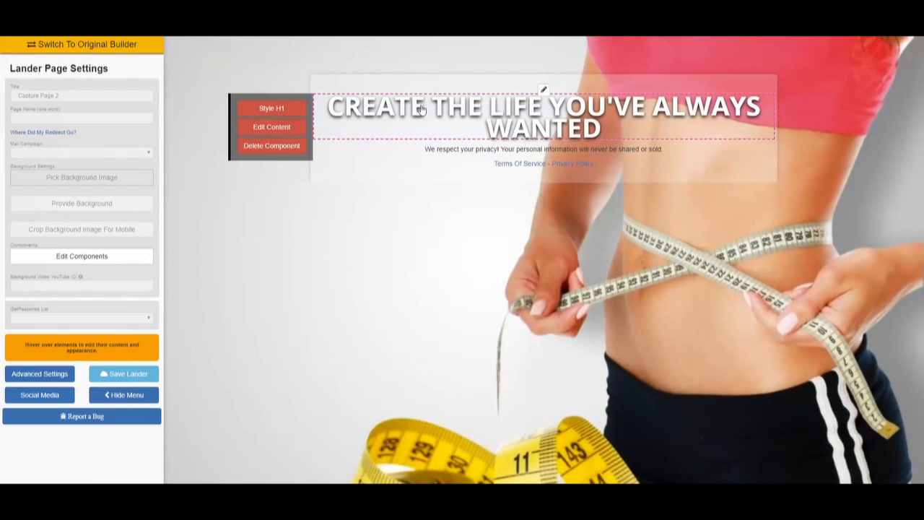
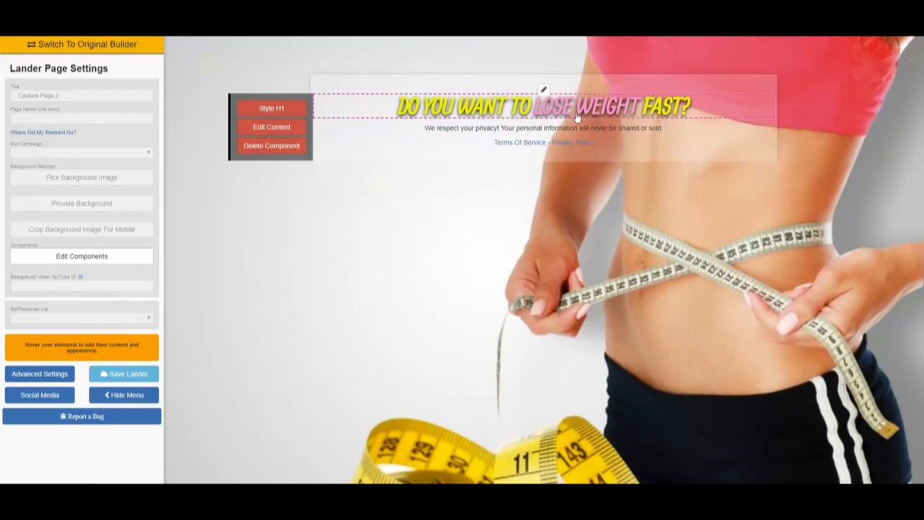
pyautogui.click(101, 256)
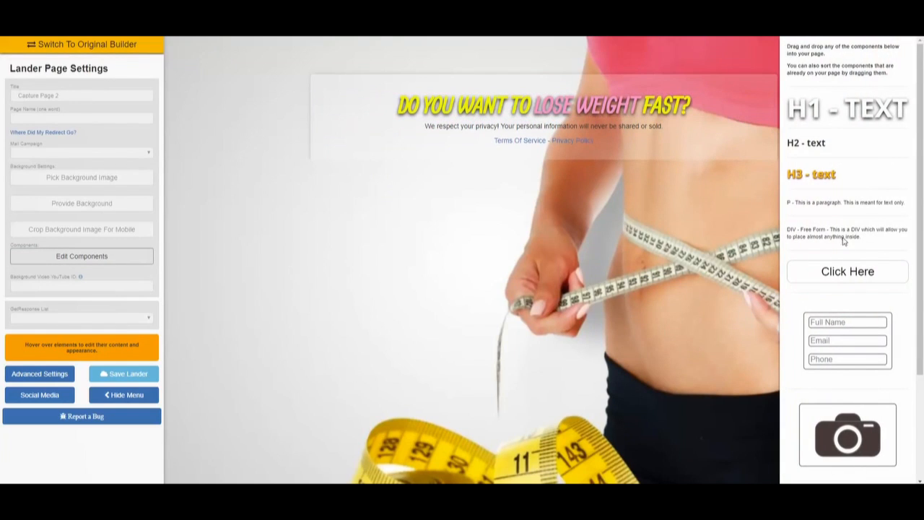
pyautogui.scroll(-4, 842, 262)
pyautogui.scroll(2, 842, 266)
pyautogui.scroll(2, 842, 266)
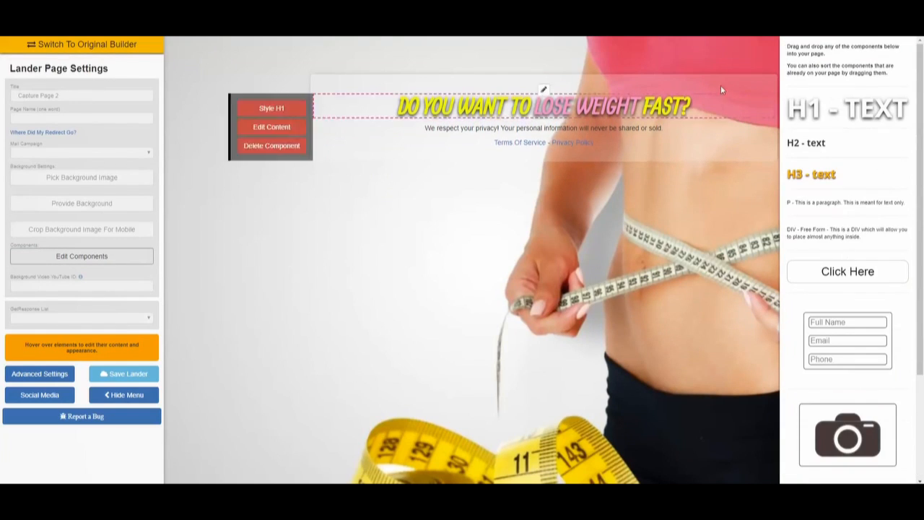
pyautogui.moveTo(805, 112); pyautogui.dragTo(524, 140)
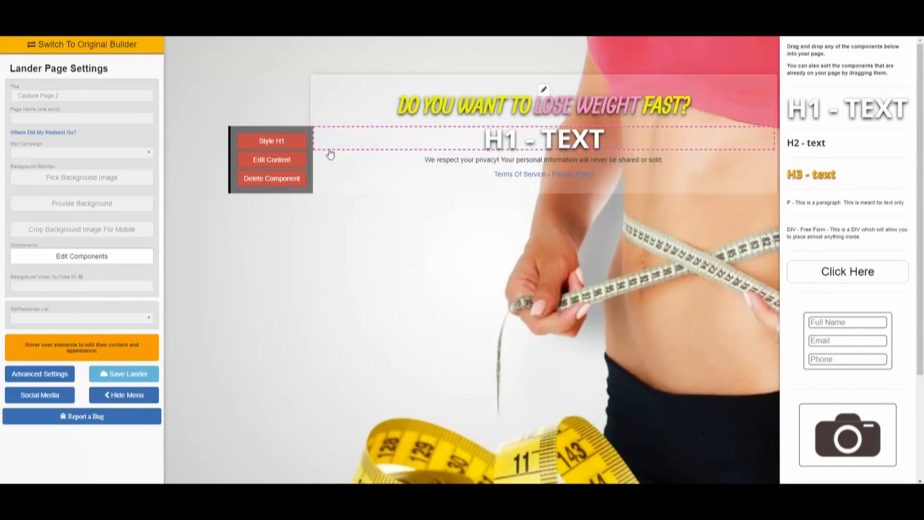
# Replace the new H1 placeholder text with "LOSE 20LBS IN 3 WEEKS".
pyautogui.click(297, 159)
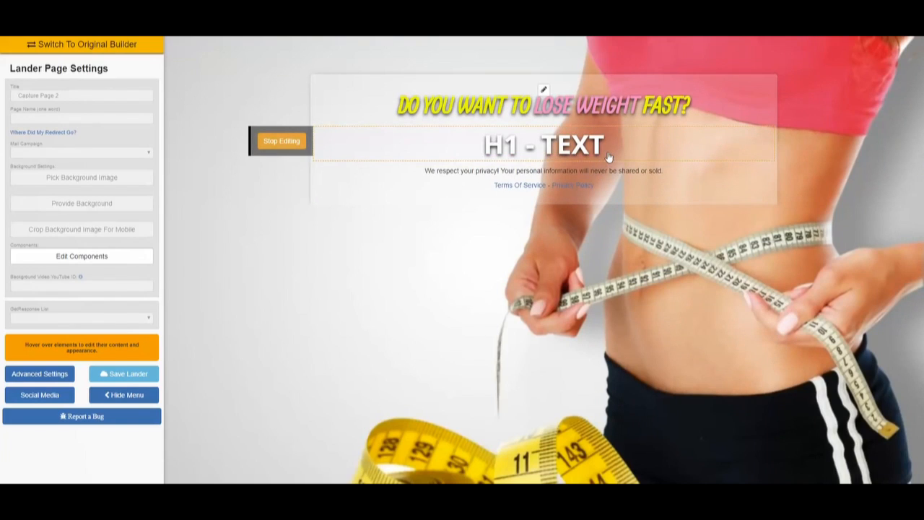
pyautogui.press('BackSpace')
pyautogui.press('BackSpace')
pyautogui.press('BackSpace')
pyautogui.press('BackSpace')
pyautogui.press('BackSpace')
pyautogui.press('BackSpace')
pyautogui.press('BackSpace')
pyautogui.press('BackSpace')
pyautogui.press('BackSpace')
pyautogui.write('L')
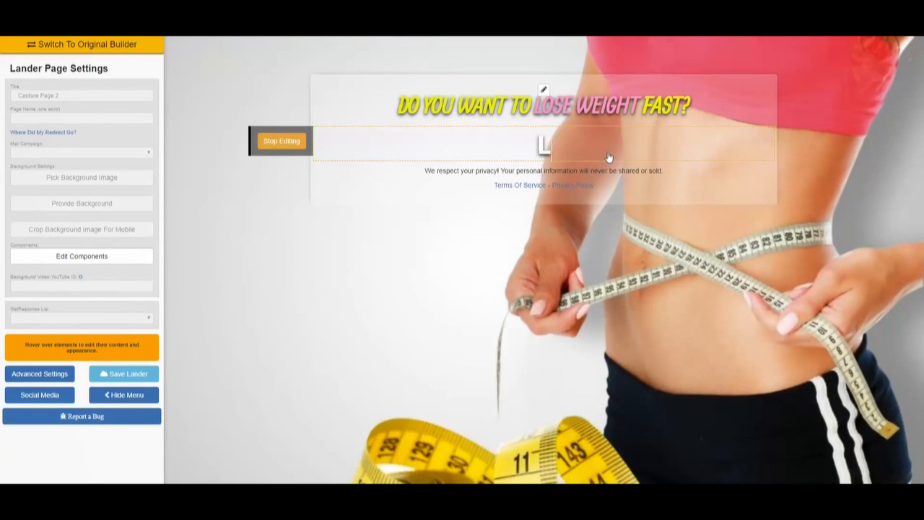
pyautogui.write('OSE 20L')
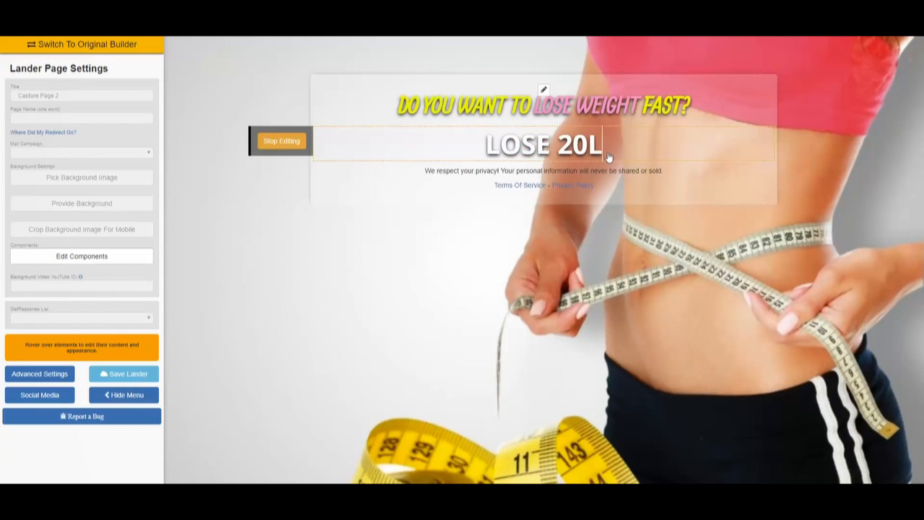
pyautogui.write('BS IN 3 WE')
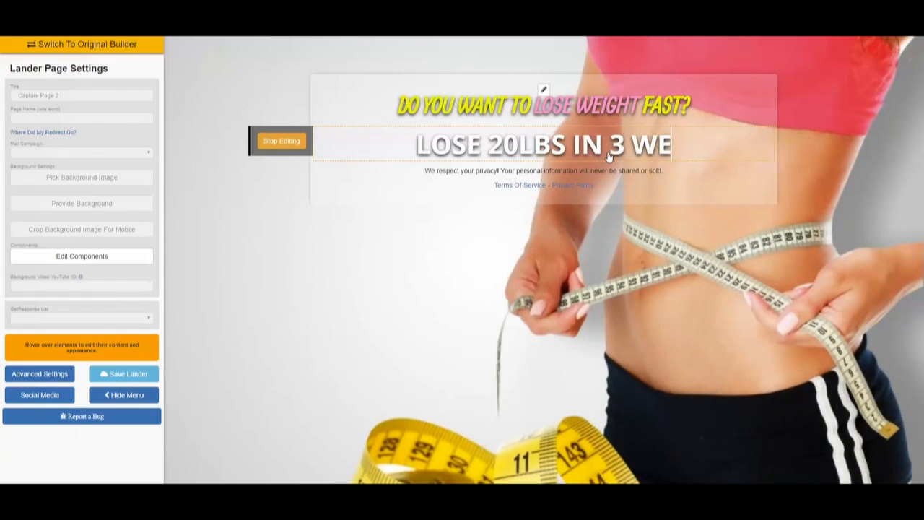
pyautogui.write('EK')
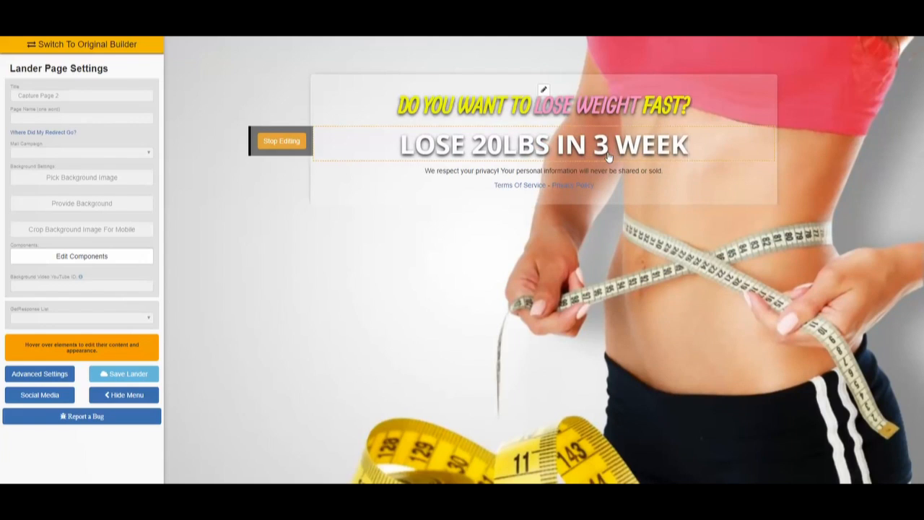
pyautogui.write('S')
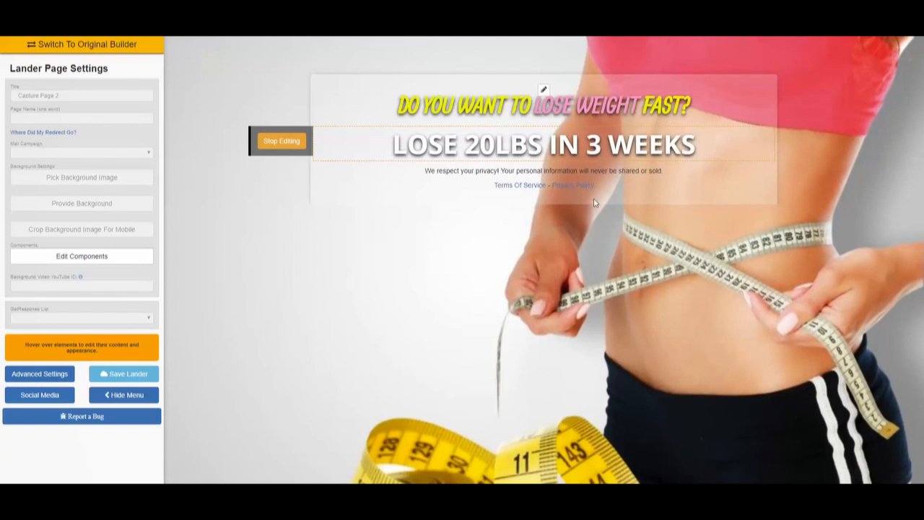
# Shrink the "LOSE 20LBS IN 3 WEEKS" headline slightly and set its font to Adamina.
pyautogui.click(299, 144)
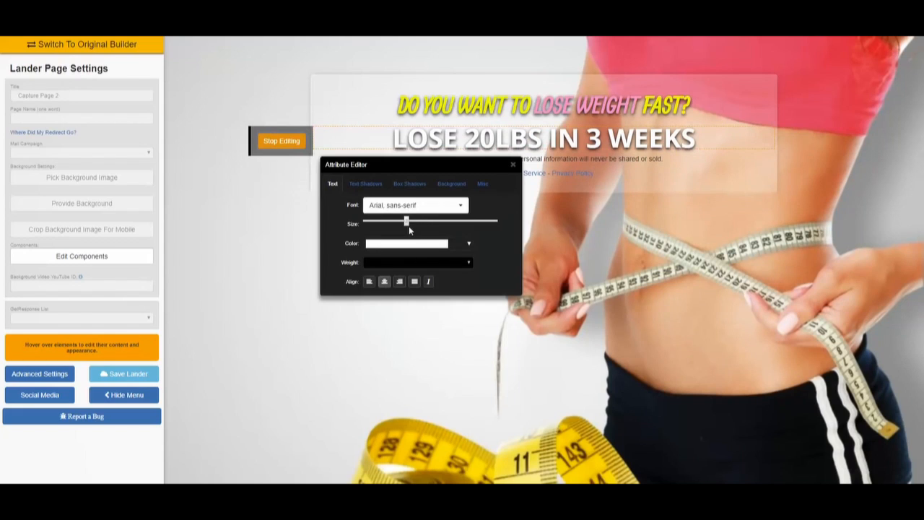
pyautogui.moveTo(409, 224); pyautogui.dragTo(402, 226)
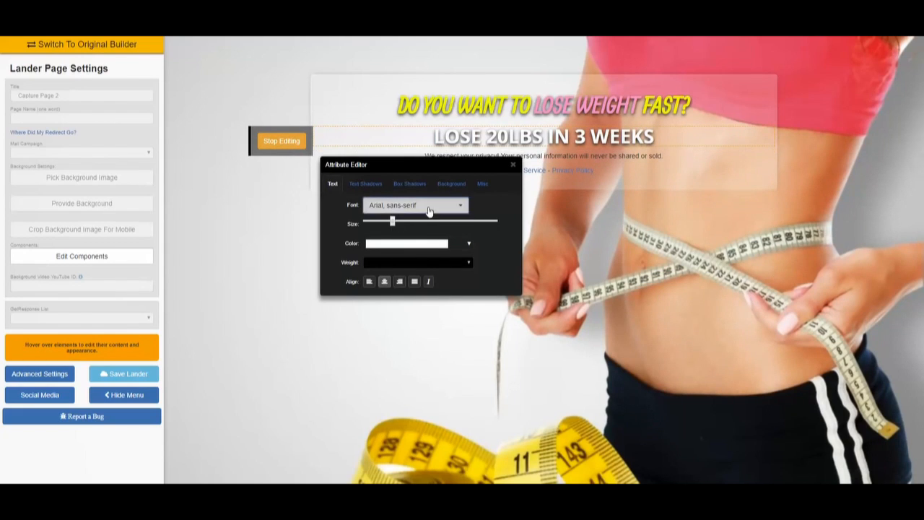
pyautogui.click(428, 208)
pyautogui.scroll(-1, 421, 285)
pyautogui.click(421, 283)
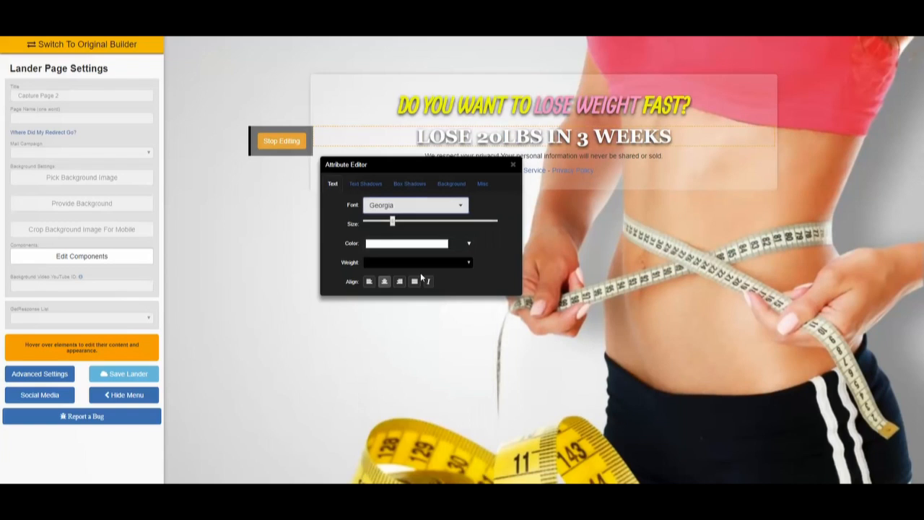
pyautogui.click(429, 208)
pyautogui.scroll(-4, 423, 304)
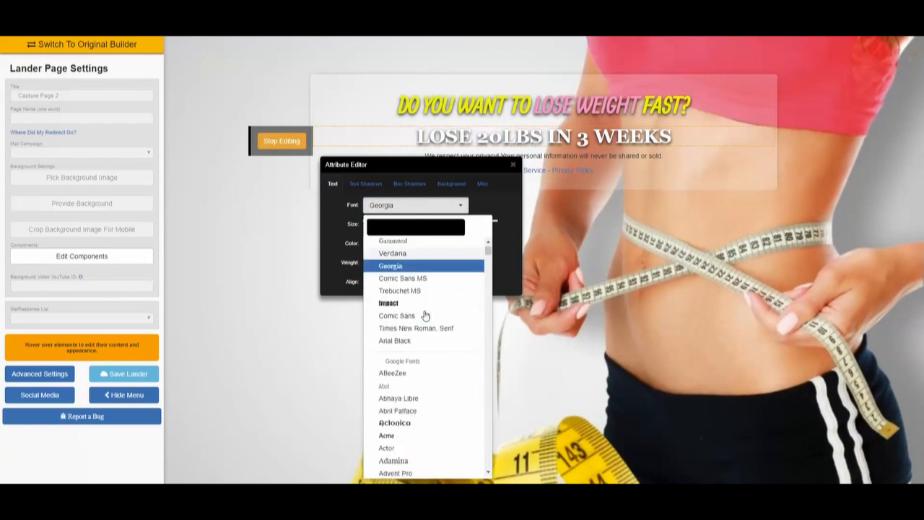
pyautogui.click(418, 320)
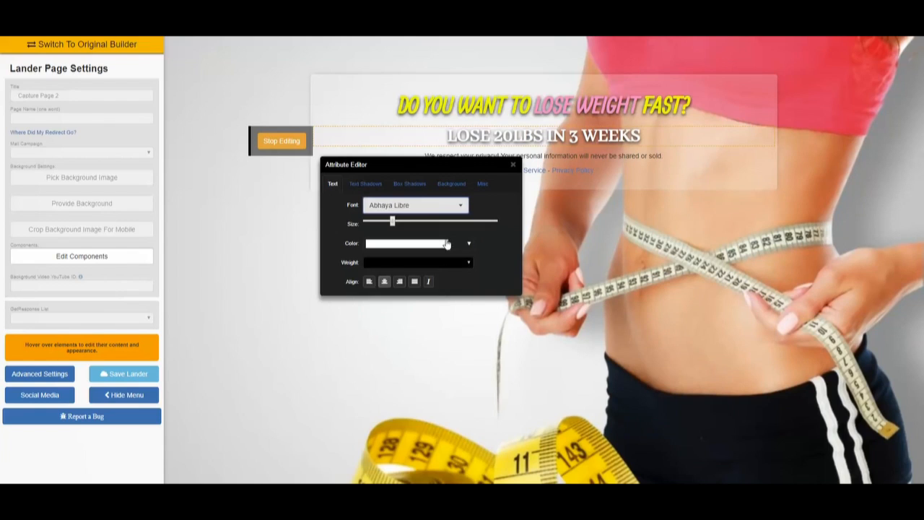
pyautogui.click(429, 205)
pyautogui.scroll(-2, 424, 310)
pyautogui.click(411, 325)
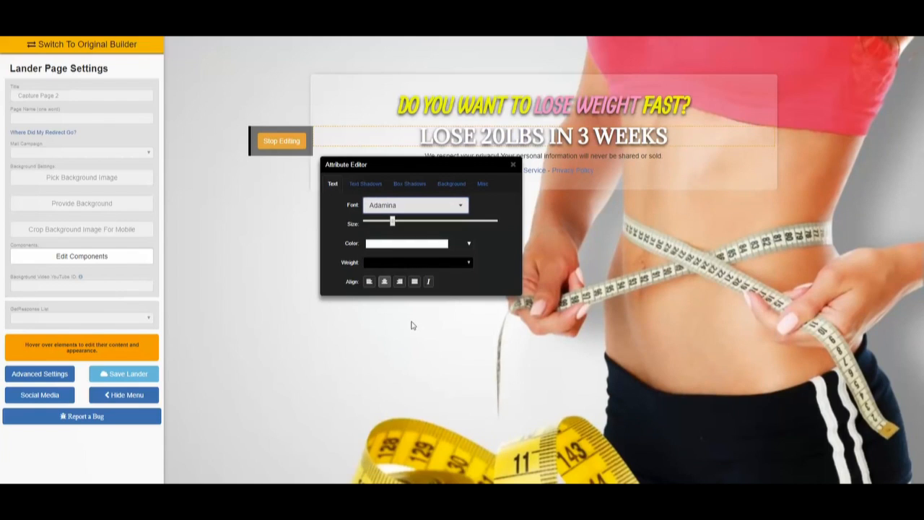
pyautogui.click(512, 167)
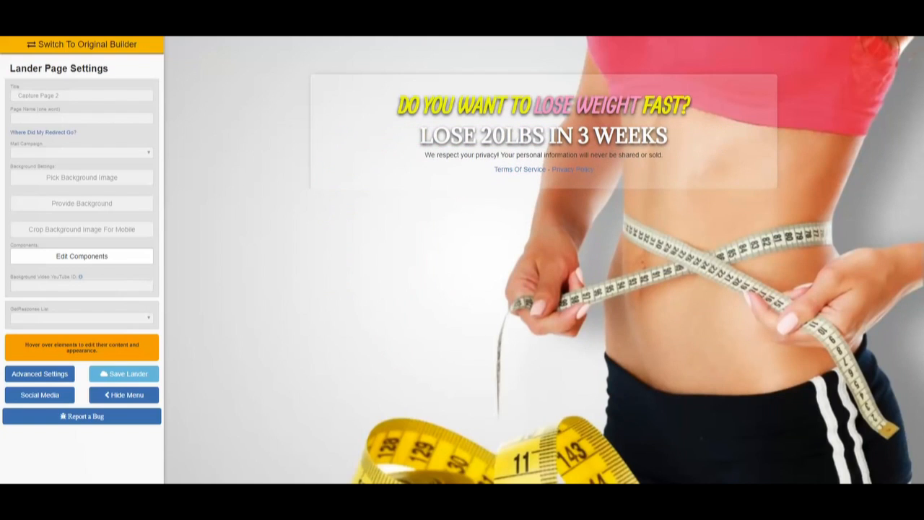
# Set the background of the box behind the headlines to near-black (RGB 10, 4, 4) with an opacity of 0.38.
pyautogui.moveTo(551, 96)
pyautogui.click(543, 92)
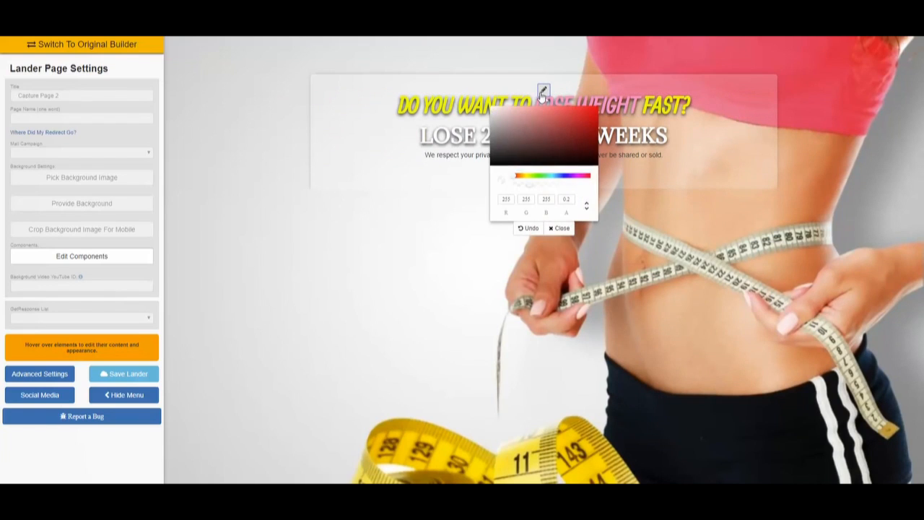
pyautogui.click(555, 165)
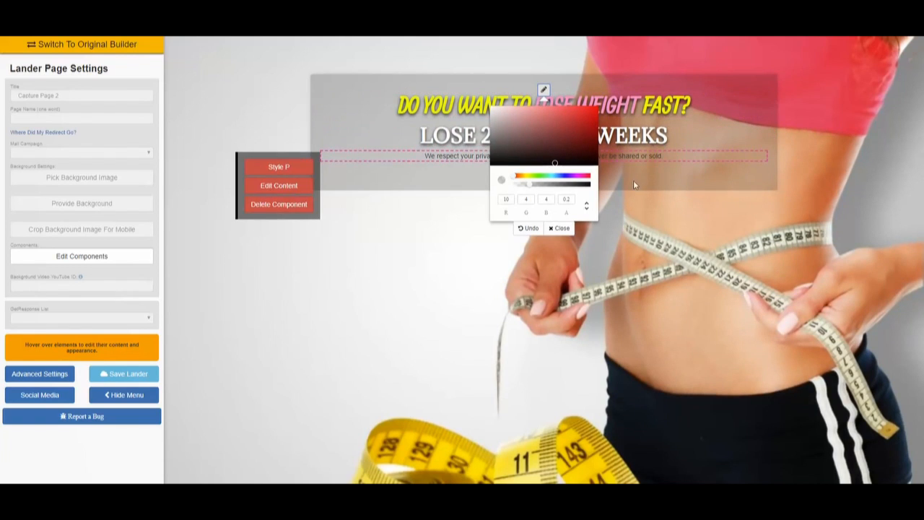
pyautogui.moveTo(533, 189)
pyautogui.mouseDown()
pyautogui.moveTo(598, 192)
pyautogui.moveTo(582, 207)
pyautogui.moveTo(524, 190)
pyautogui.moveTo(568, 190)
pyautogui.moveTo(537, 187)
pyautogui.mouseUp()
pyautogui.click(565, 186)
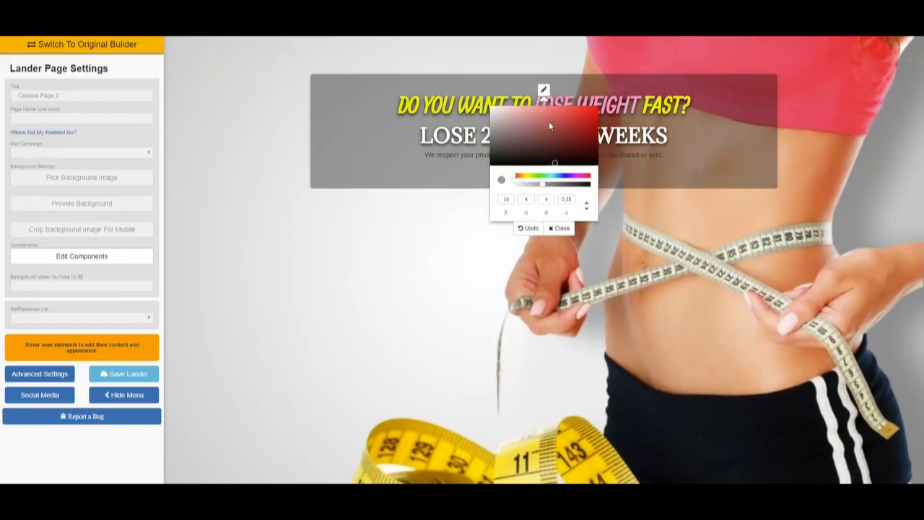
# Change the headline box's background to a translucent pink with an opacity of 0.42.
pyautogui.click(578, 179)
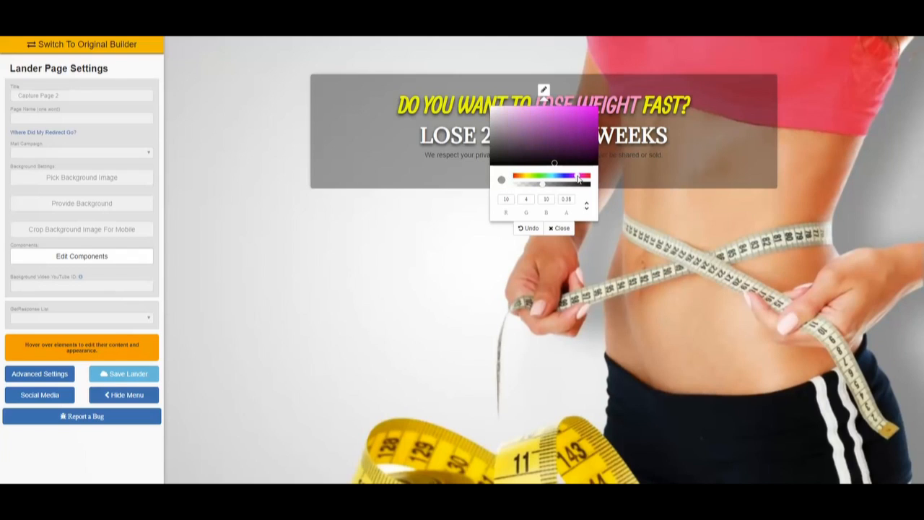
pyautogui.click(516, 128)
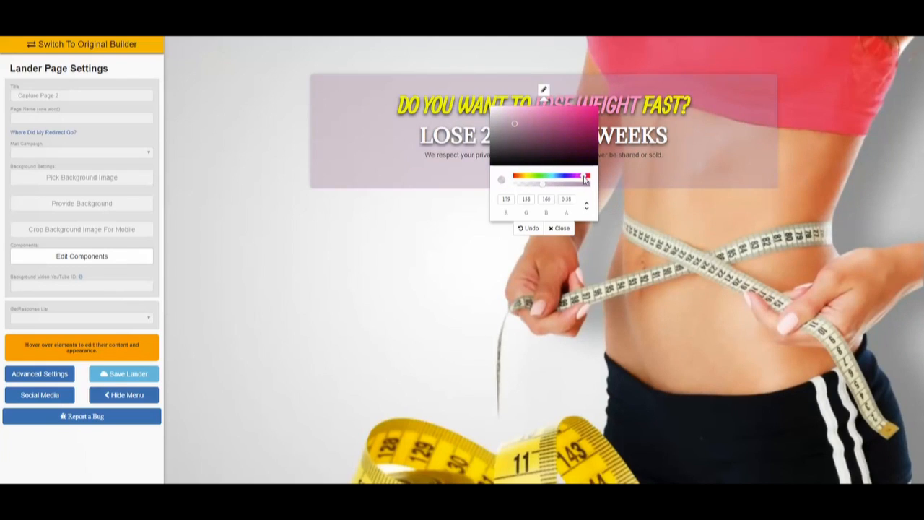
pyautogui.click(545, 113)
pyautogui.click(560, 185)
pyautogui.moveTo(573, 186); pyautogui.dragTo(535, 187)
pyautogui.click(561, 227)
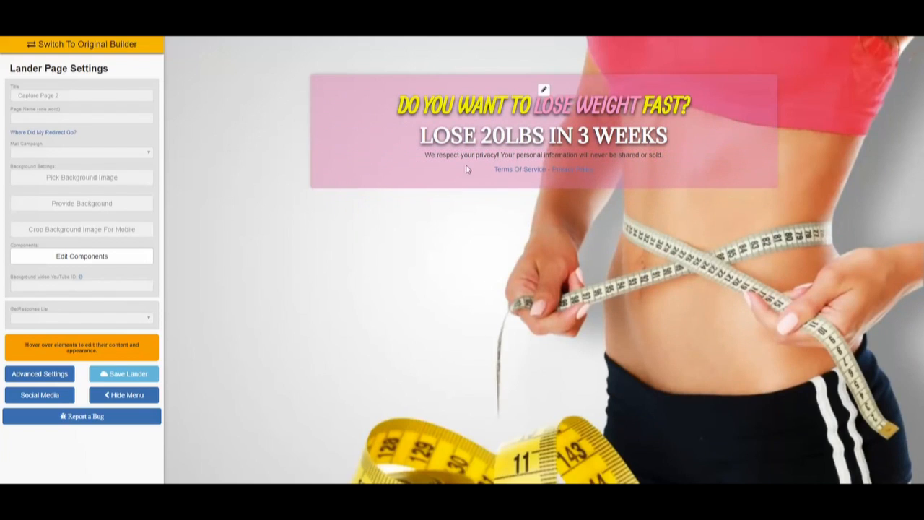
# Replace the page background with the Weightloss category image of a woman in a pink top and black pants, accepting its default mobile position.
pyautogui.click(112, 182)
pyautogui.scroll(-10, 580, 297)
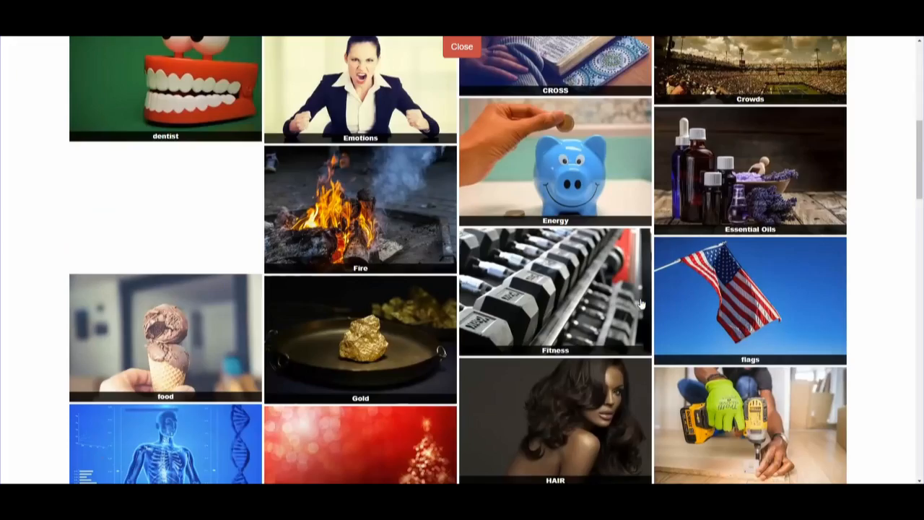
pyautogui.scroll(-15, 641, 306)
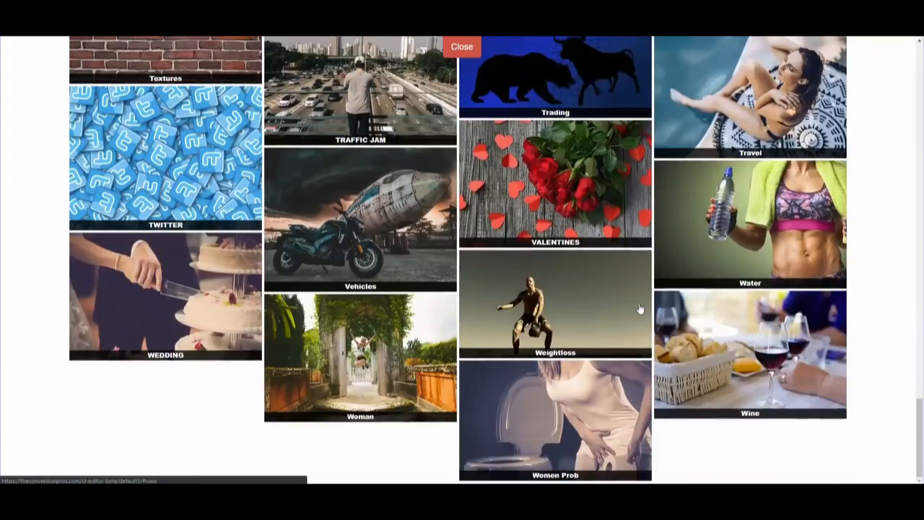
pyautogui.click(584, 330)
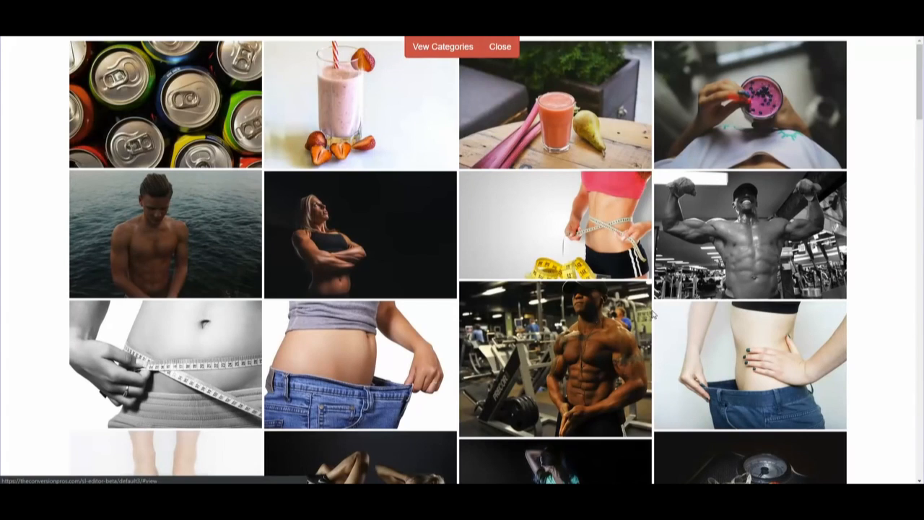
pyautogui.scroll(-3, 657, 310)
pyautogui.scroll(-3, 663, 304)
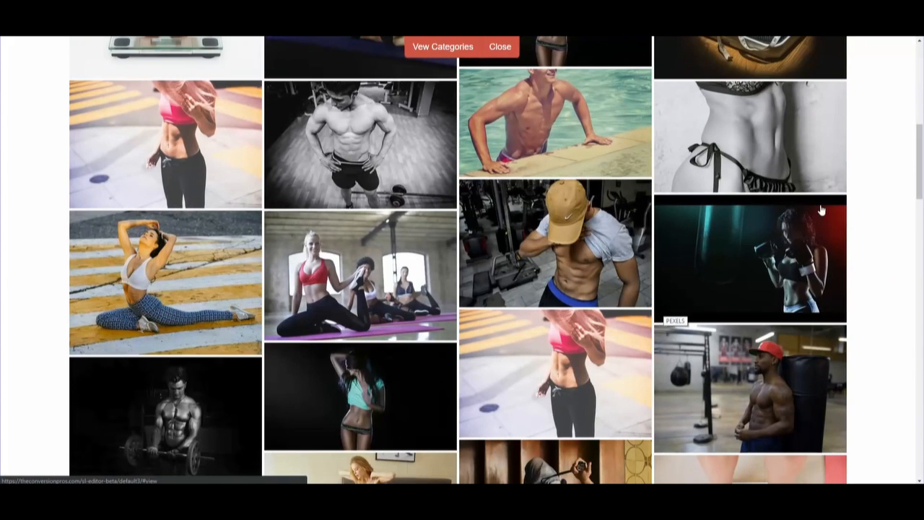
pyautogui.scroll(-10, 764, 231)
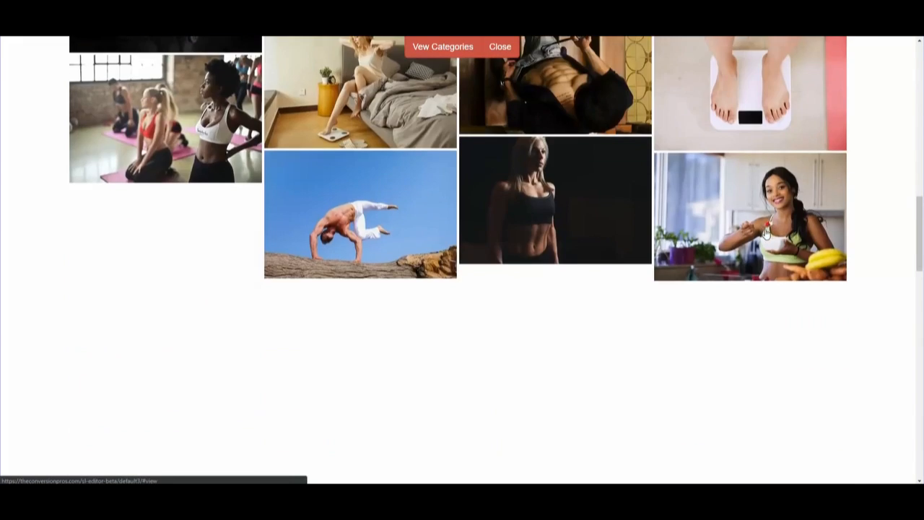
pyautogui.scroll(-5, 767, 237)
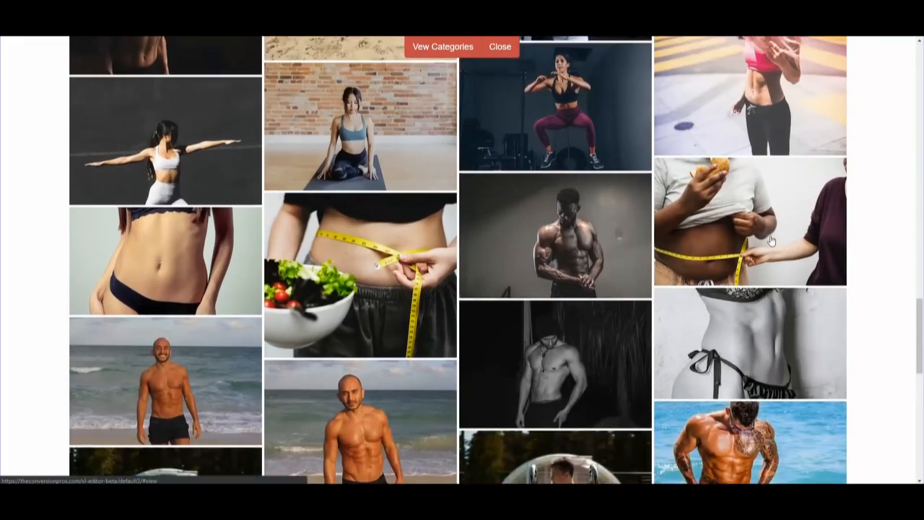
pyautogui.scroll(1, 771, 240)
pyautogui.click(767, 217)
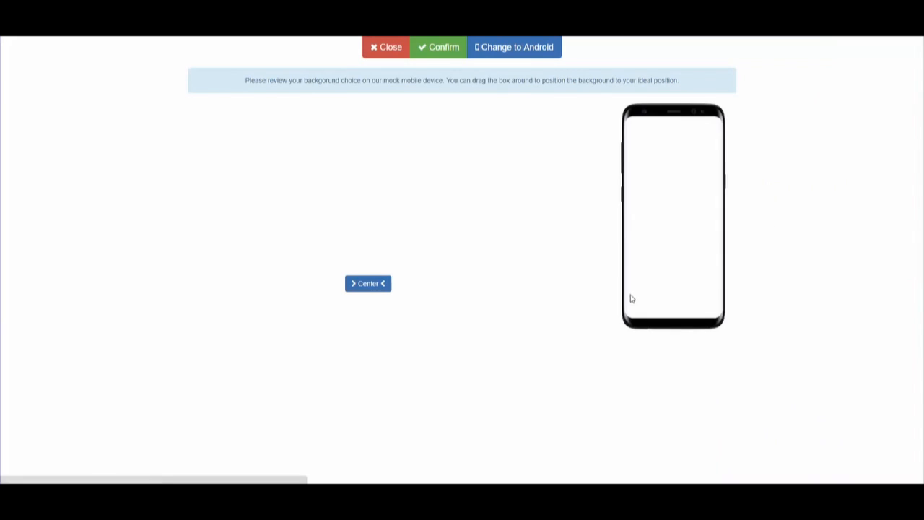
pyautogui.click(442, 47)
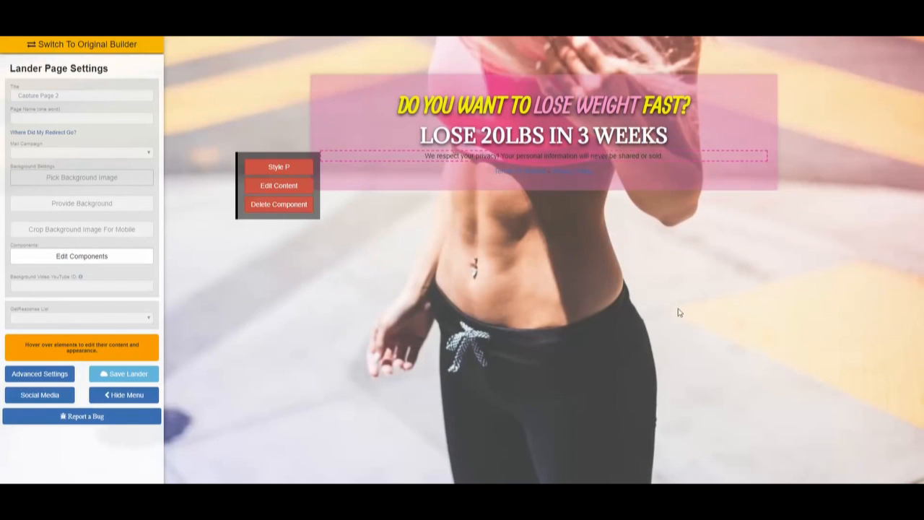
# Change the headline box's background color to near-black, RGB 8, 3, 4.
pyautogui.moveTo(563, 109)
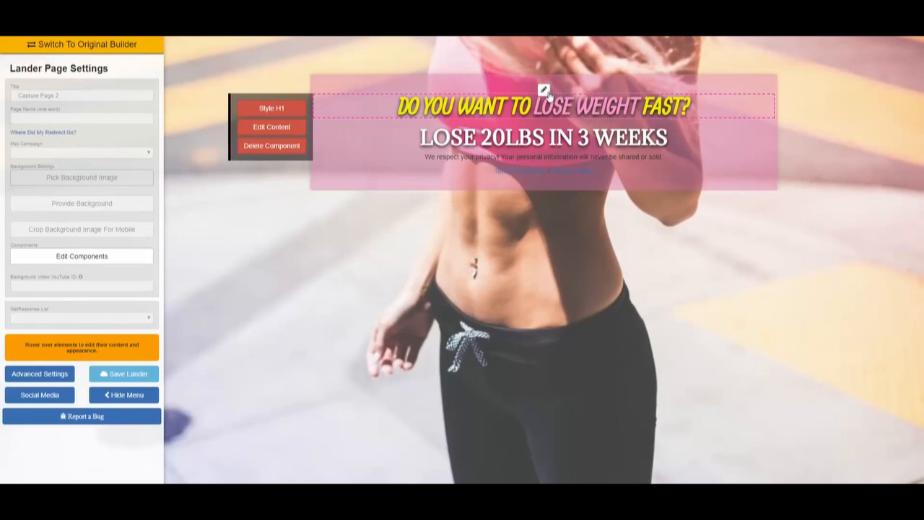
pyautogui.click(545, 91)
pyautogui.click(543, 165)
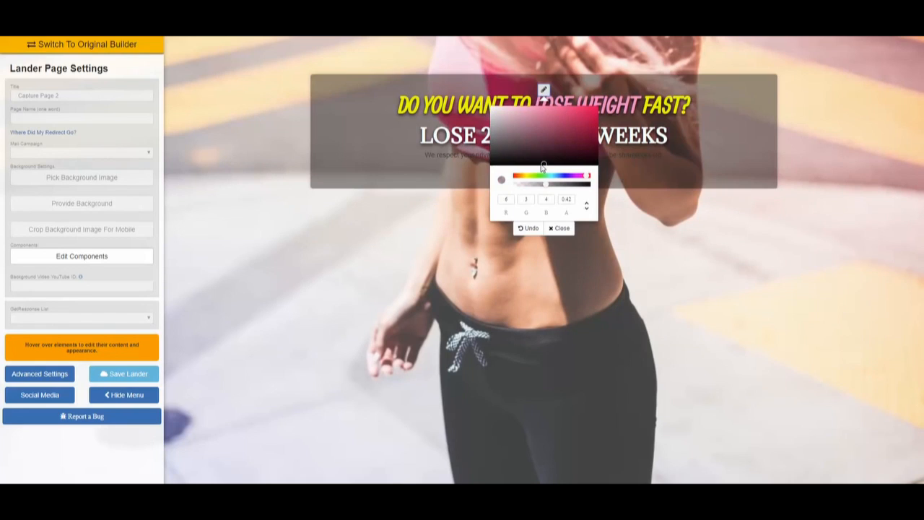
pyautogui.click(559, 228)
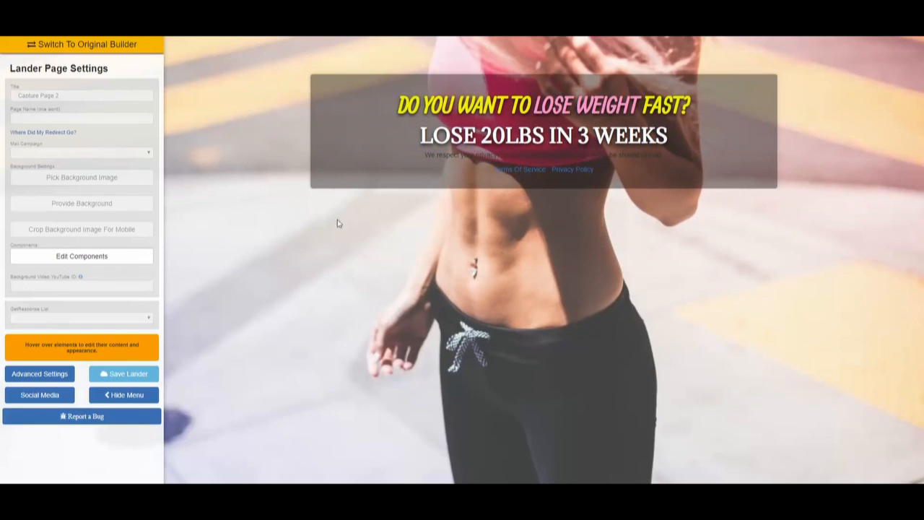
# Add an image component from the page components to the headline box.
pyautogui.click(96, 256)
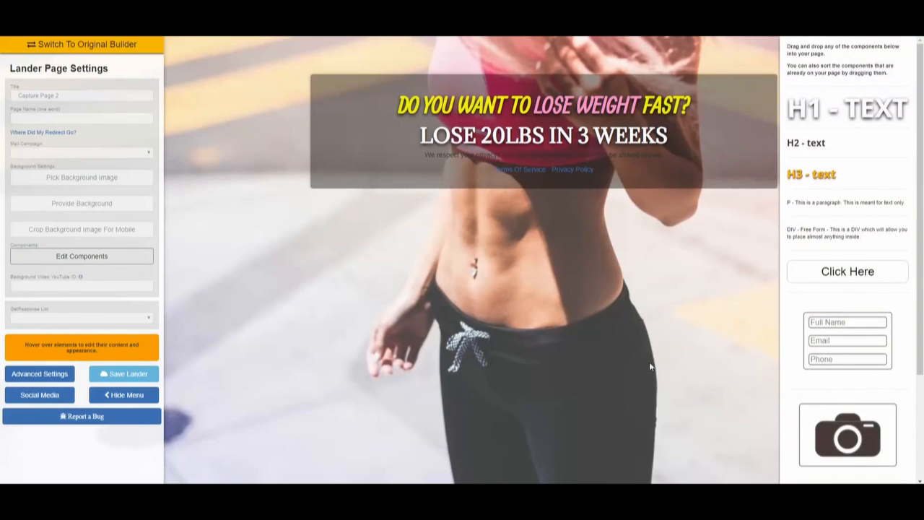
pyautogui.scroll(-2, 826, 303)
pyautogui.moveTo(848, 307); pyautogui.dragTo(537, 129)
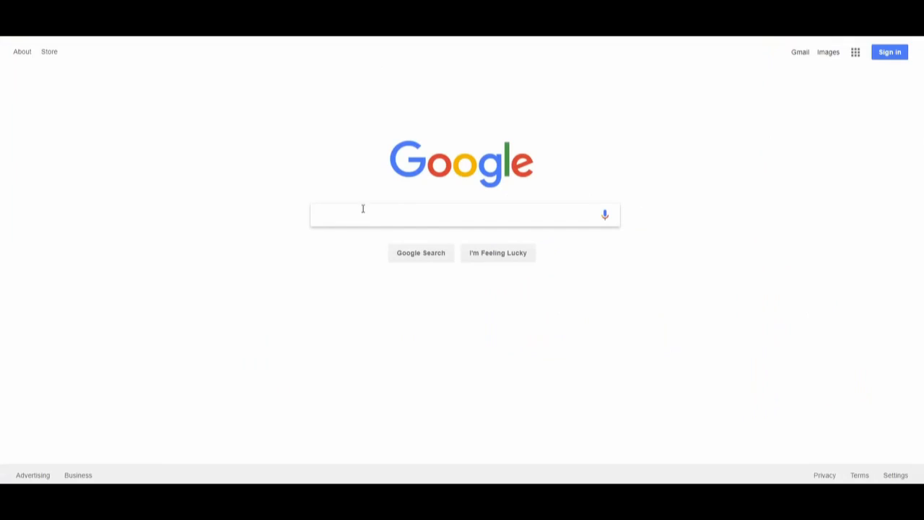
# Search Google Images for "weightloss before and after".
pyautogui.write('weig')
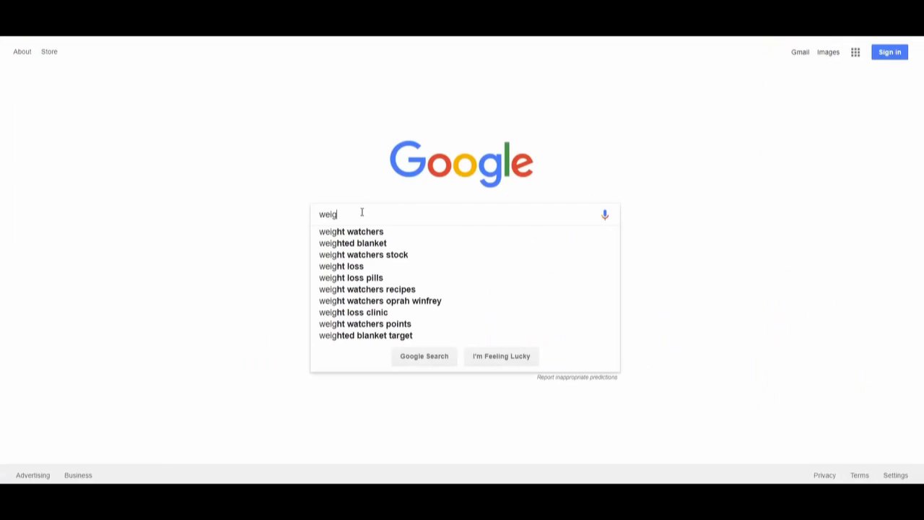
pyautogui.write('htloss b')
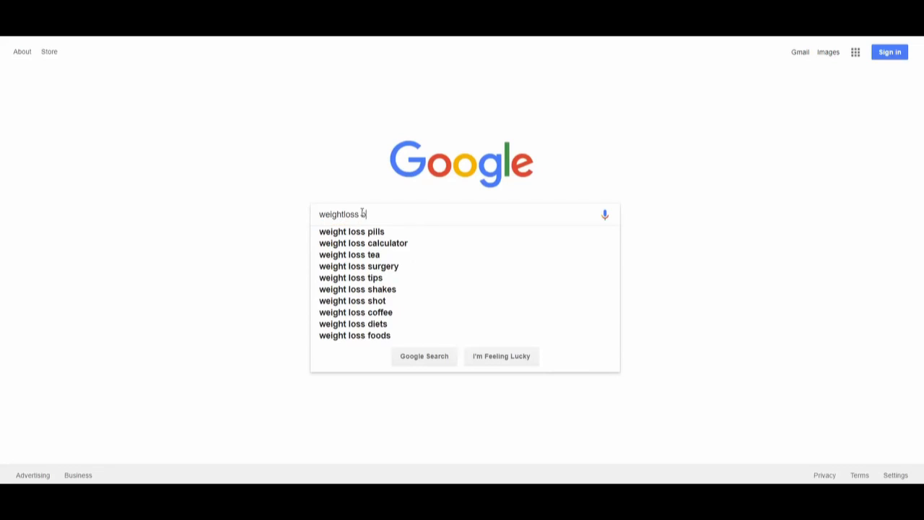
pyautogui.write('efore and a')
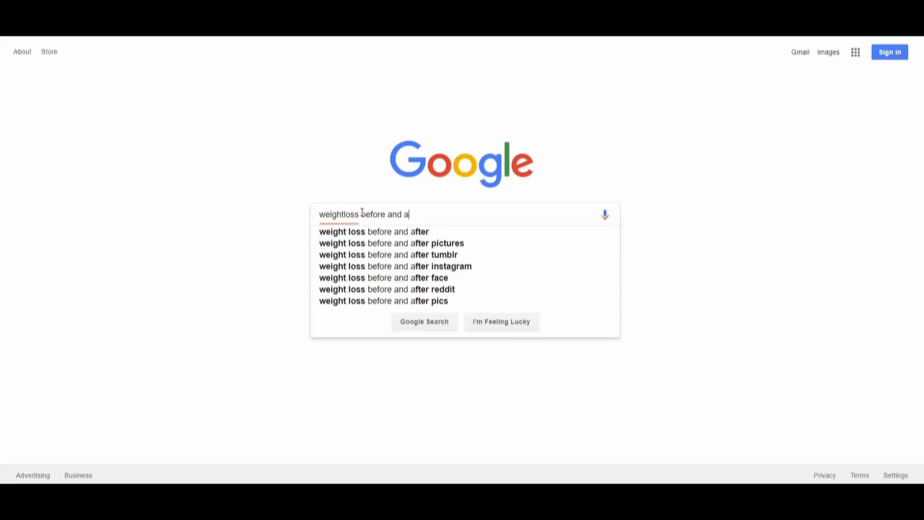
pyautogui.write('fter')
pyautogui.press('Return')
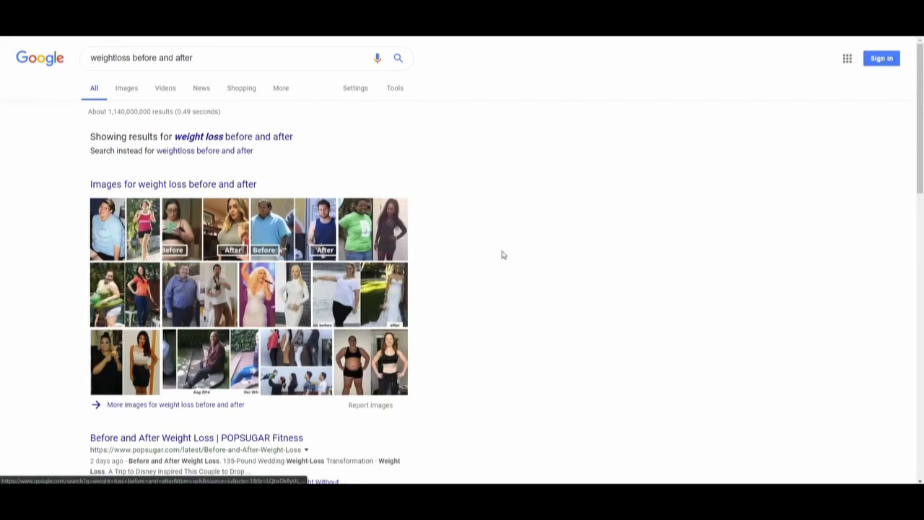
pyautogui.click(127, 87)
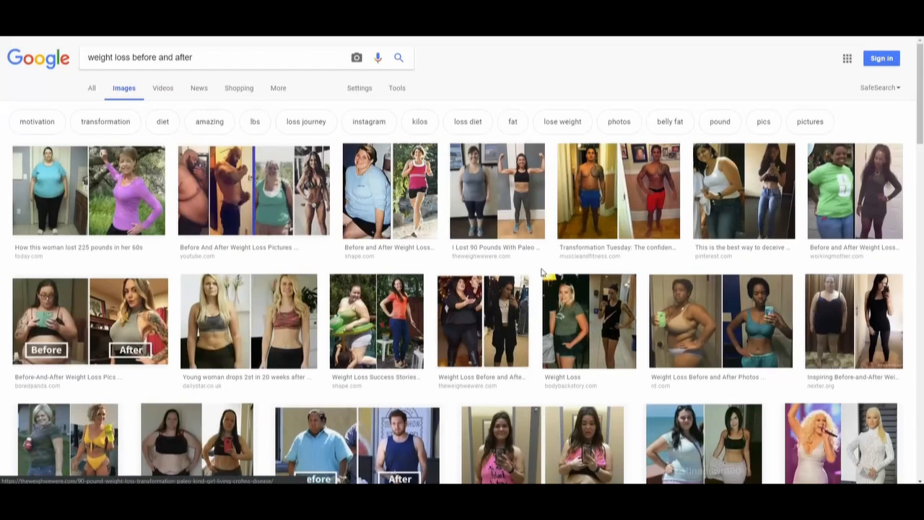
# Browse the image results and copy the image address of the F45 Weight loss before-and-after photo of a shirtless man.
pyautogui.scroll(-10, 543, 271)
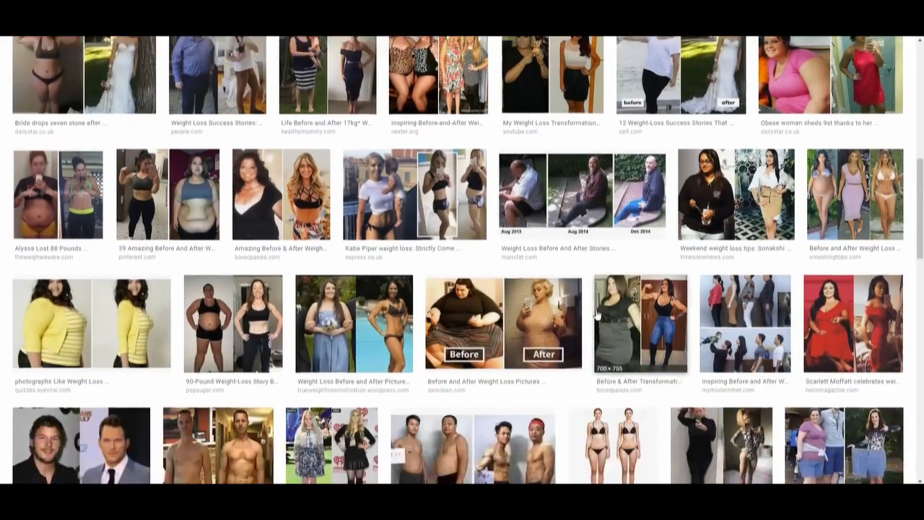
pyautogui.scroll(-1, 599, 317)
pyautogui.scroll(-2, 621, 312)
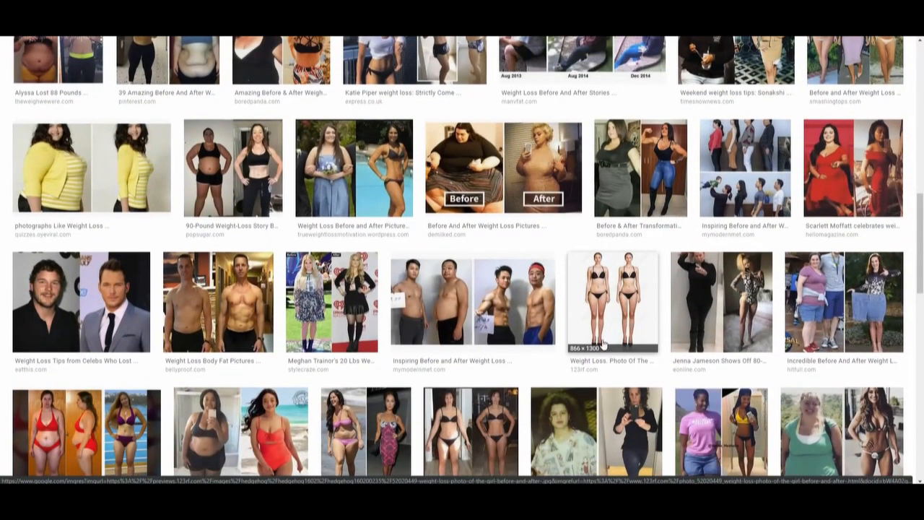
pyautogui.scroll(-1, 736, 270)
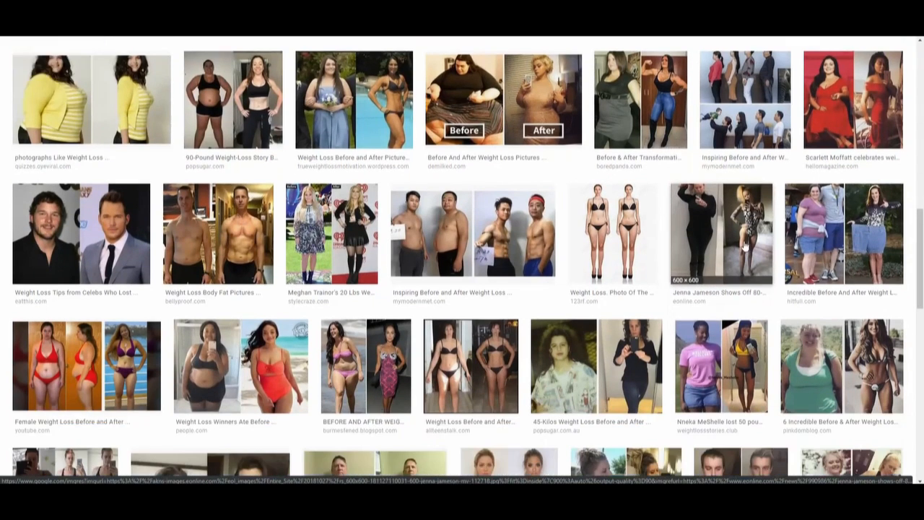
pyautogui.scroll(-1, 746, 246)
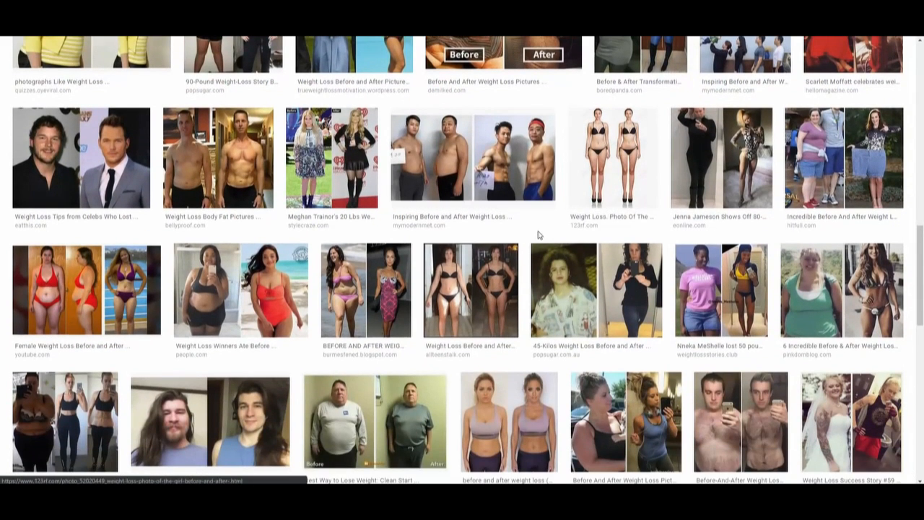
pyautogui.scroll(-3, 538, 234)
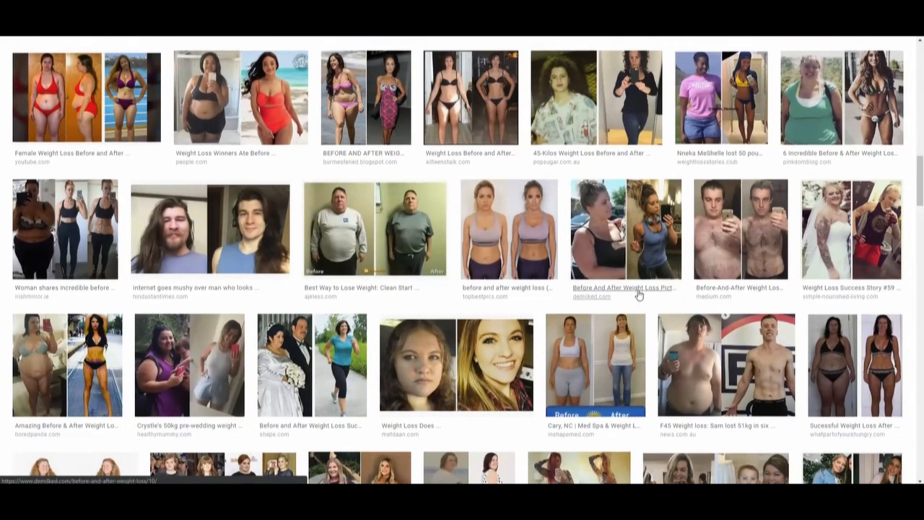
pyautogui.scroll(-2, 635, 289)
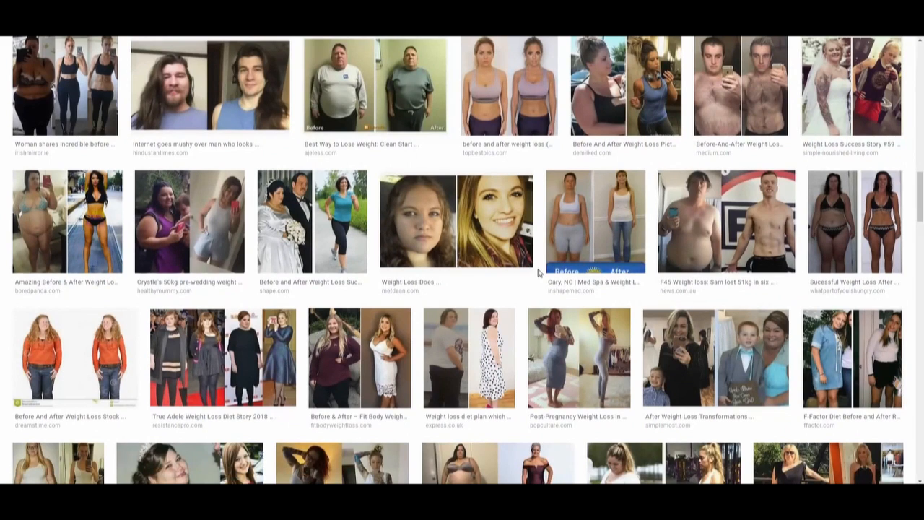
pyautogui.scroll(-1, 423, 239)
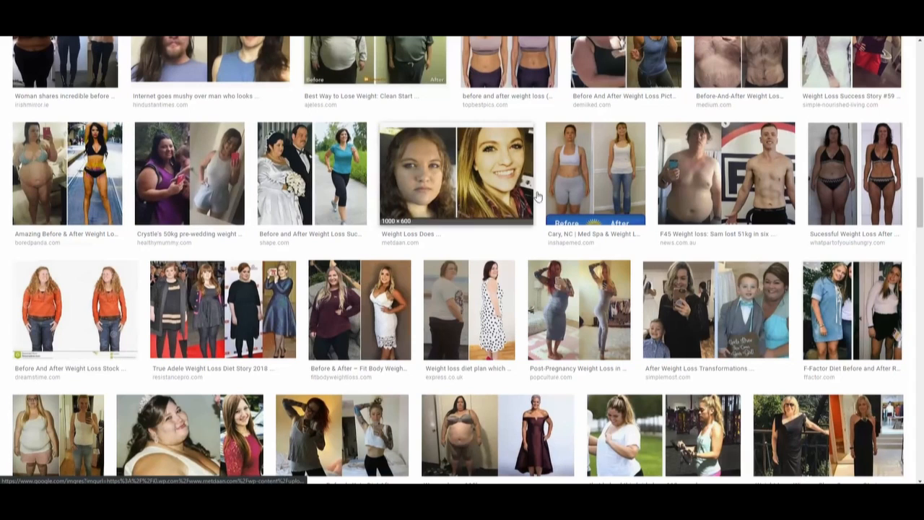
pyautogui.click(737, 186)
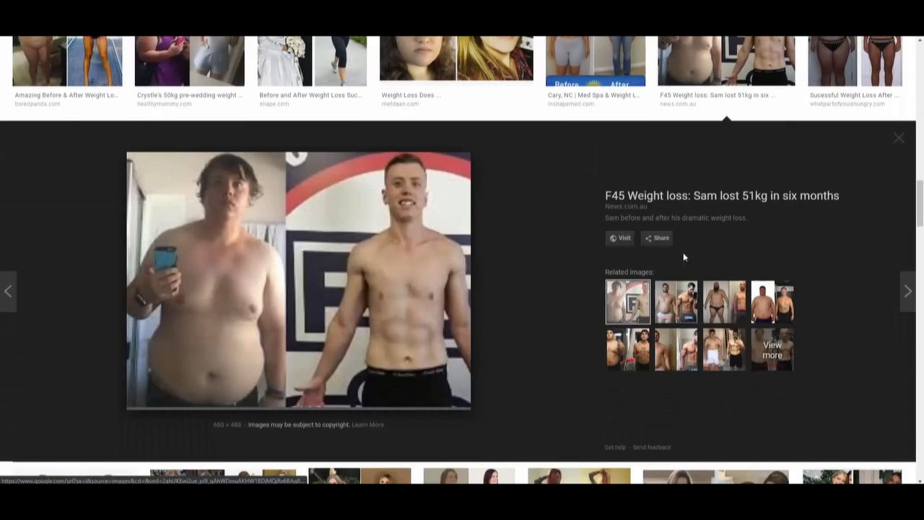
pyautogui.rightClick(352, 243)
pyautogui.click(395, 352)
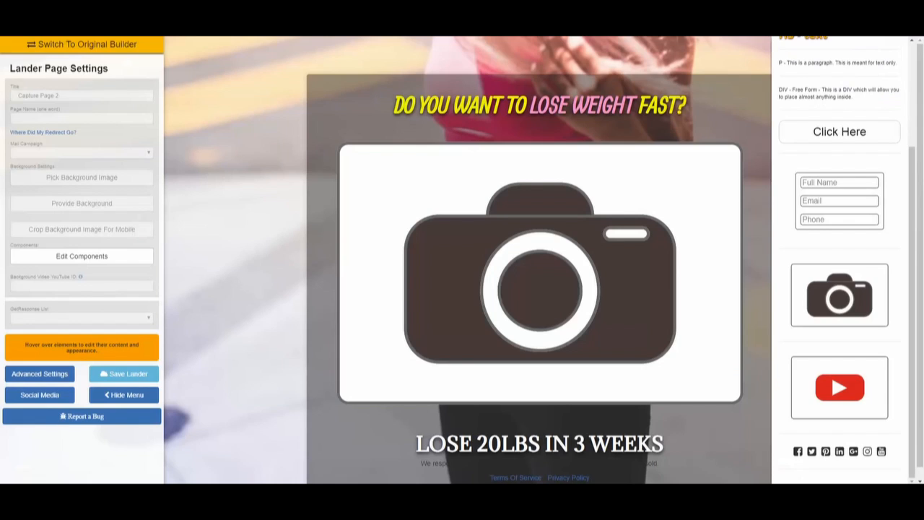
# Switch to the landing page builder and open the camera placeholder image's content for editing.
pyautogui.moveTo(364, 178)
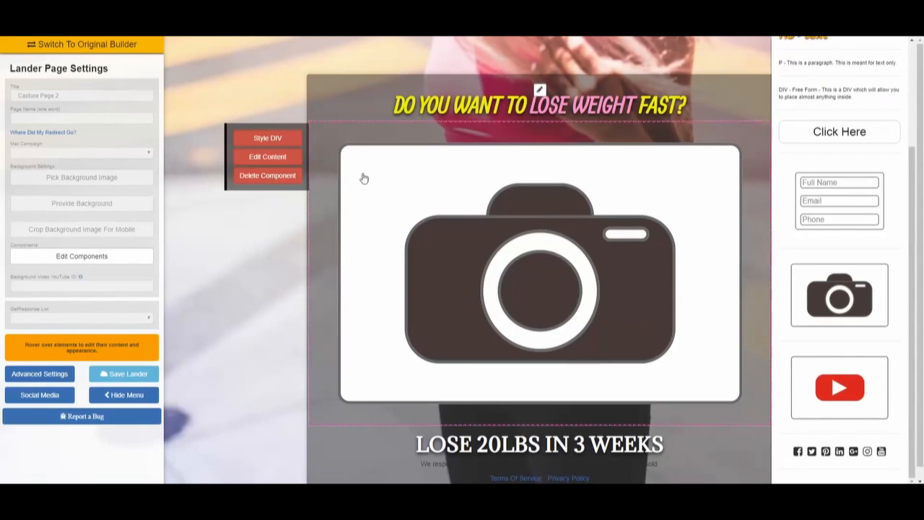
pyautogui.click(267, 155)
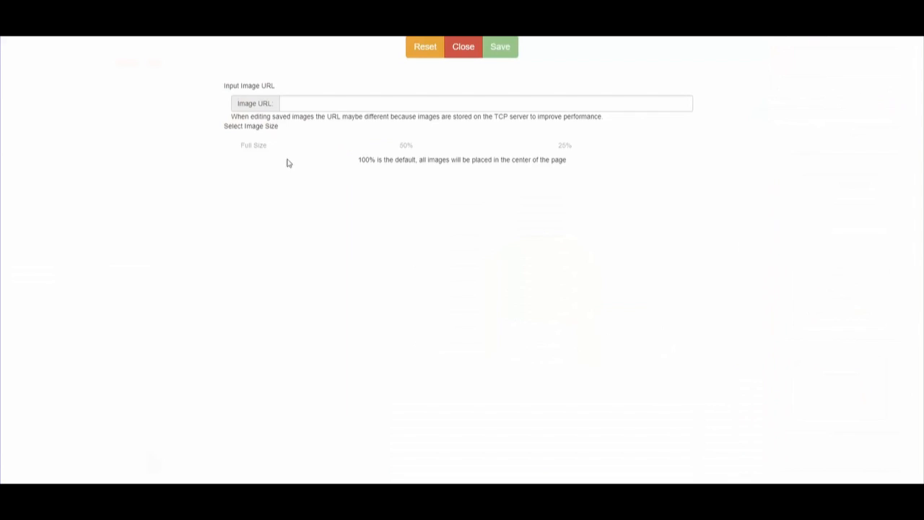
# Try the copied photo address as the component's image URL, and clear the field again.
pyautogui.rightClick(366, 110)
pyautogui.click(397, 184)
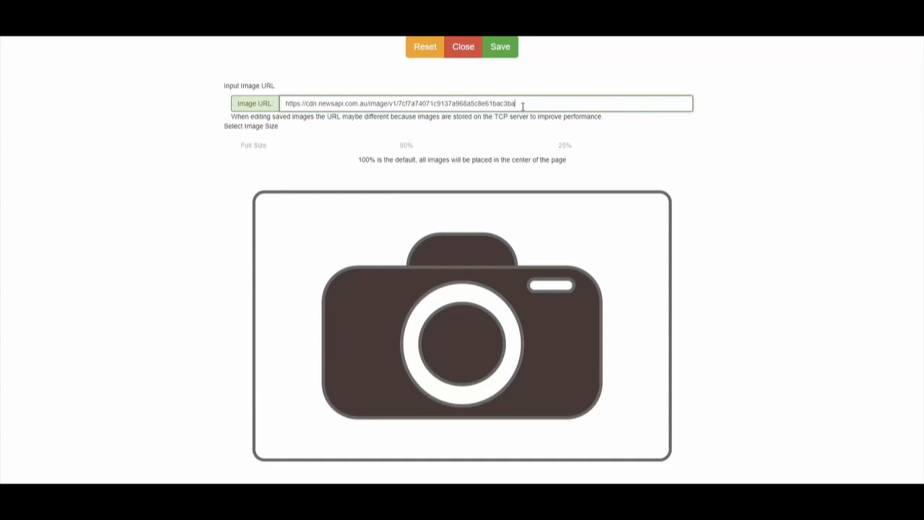
pyautogui.moveTo(523, 106); pyautogui.dragTo(265, 135)
pyautogui.press('BackSpace')
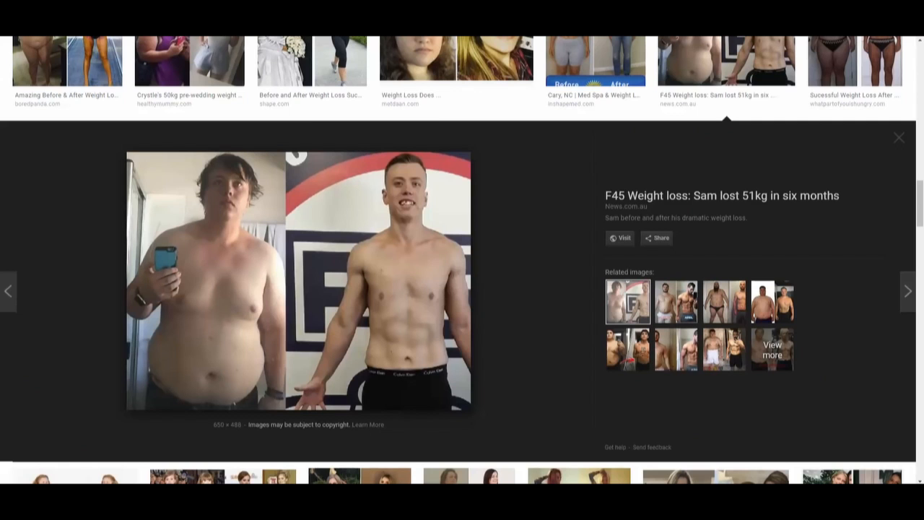
# Return to the image results and copy the image address of the weighteasyloss.com before-and-after photo of the woman in a yellow bikini.
pyautogui.scroll(15, 481, 166)
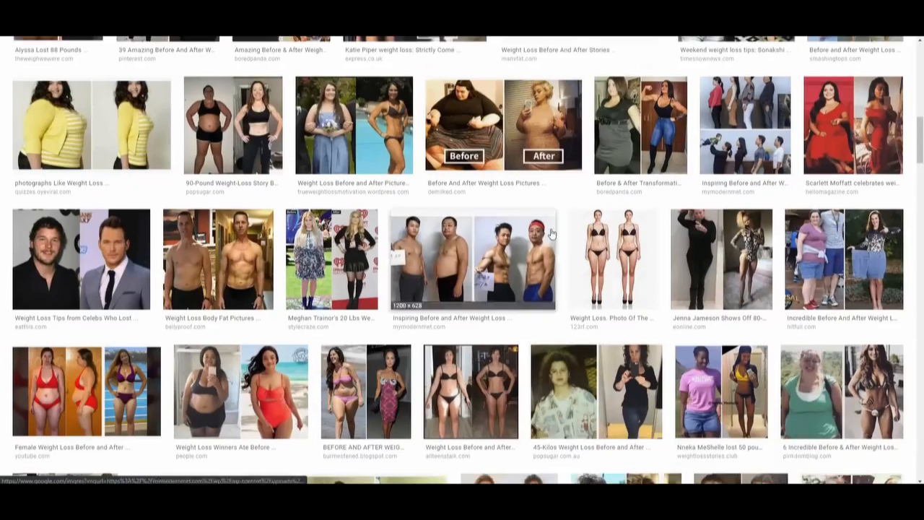
pyautogui.scroll(5, 603, 260)
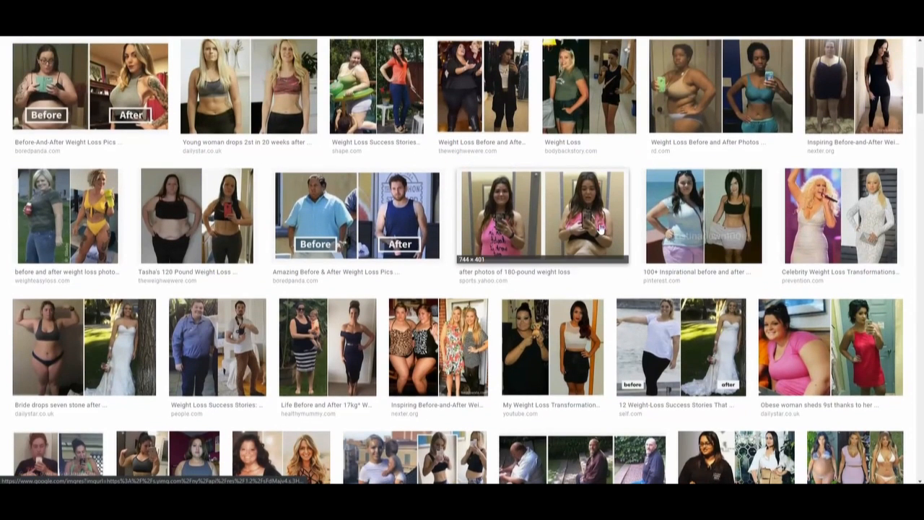
pyautogui.scroll(-1, 479, 218)
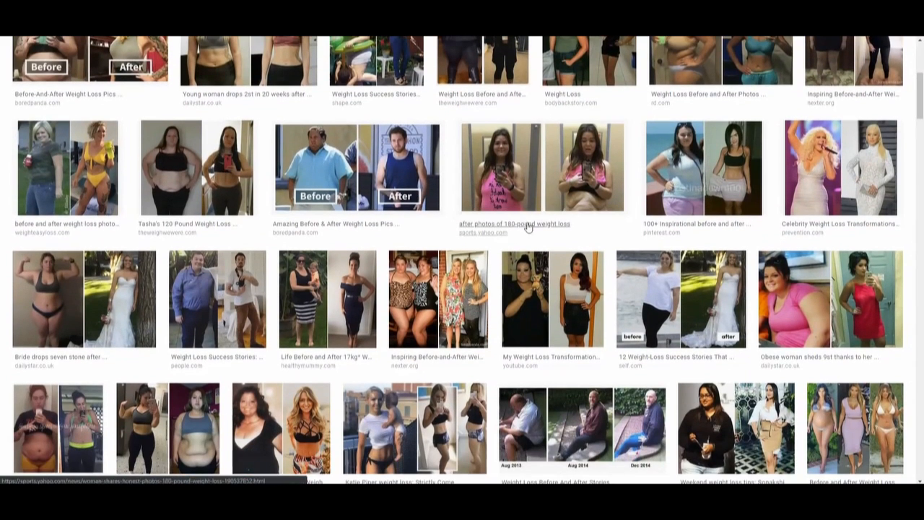
pyautogui.click(233, 175)
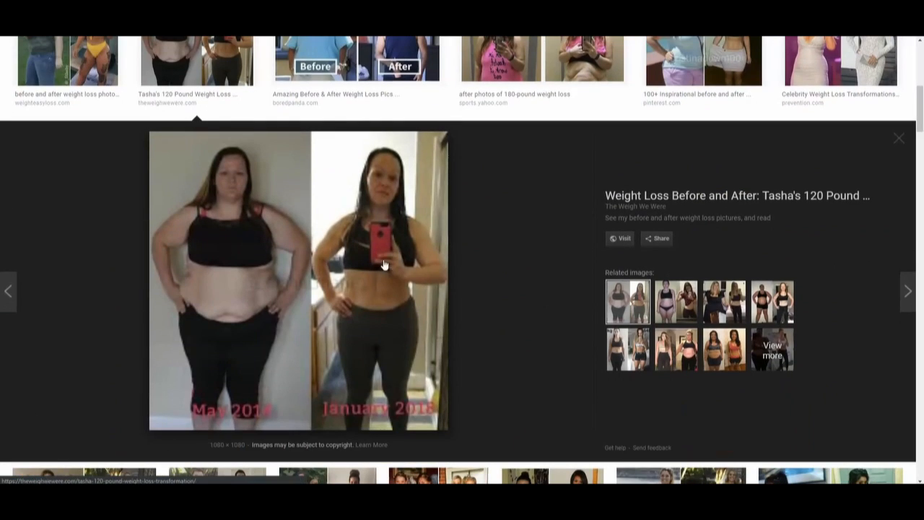
pyautogui.scroll(2, 376, 260)
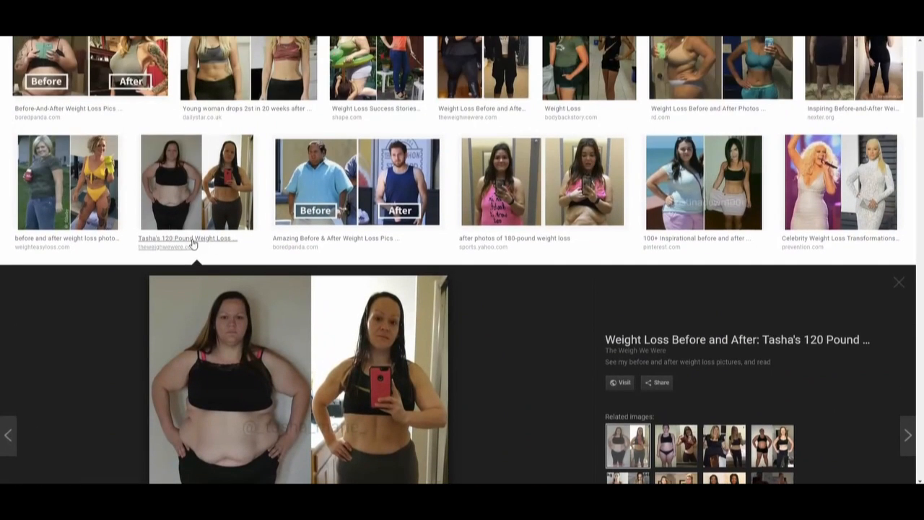
pyautogui.click(68, 184)
pyautogui.rightClick(373, 257)
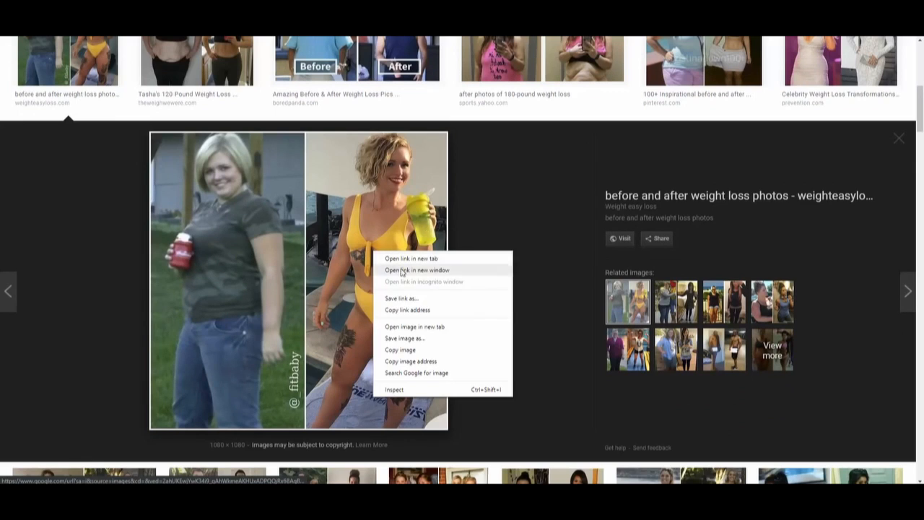
pyautogui.click(433, 361)
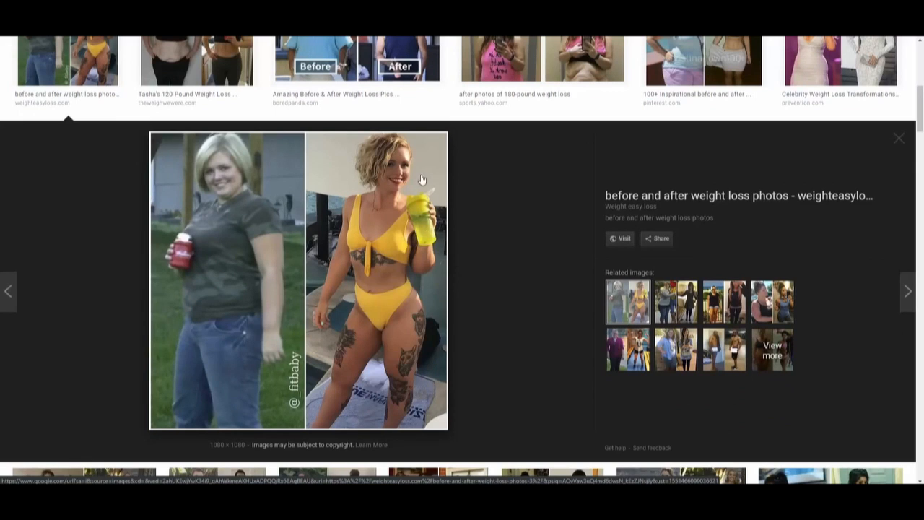
pyautogui.click(335, 10)
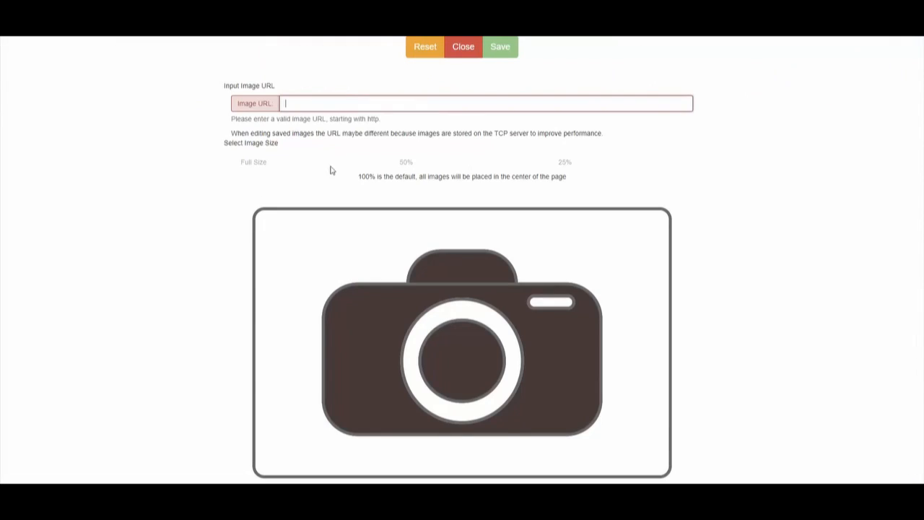
pyautogui.rightClick(340, 99)
pyautogui.click(371, 175)
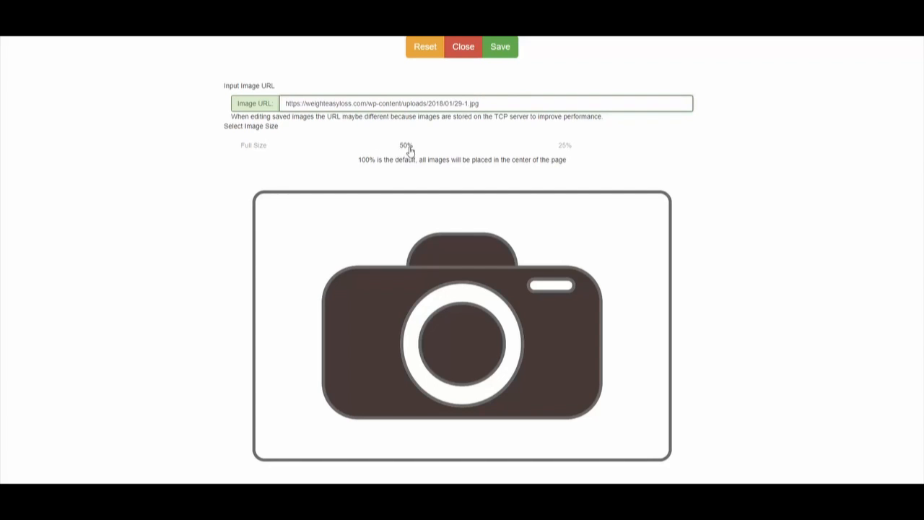
pyautogui.click(505, 53)
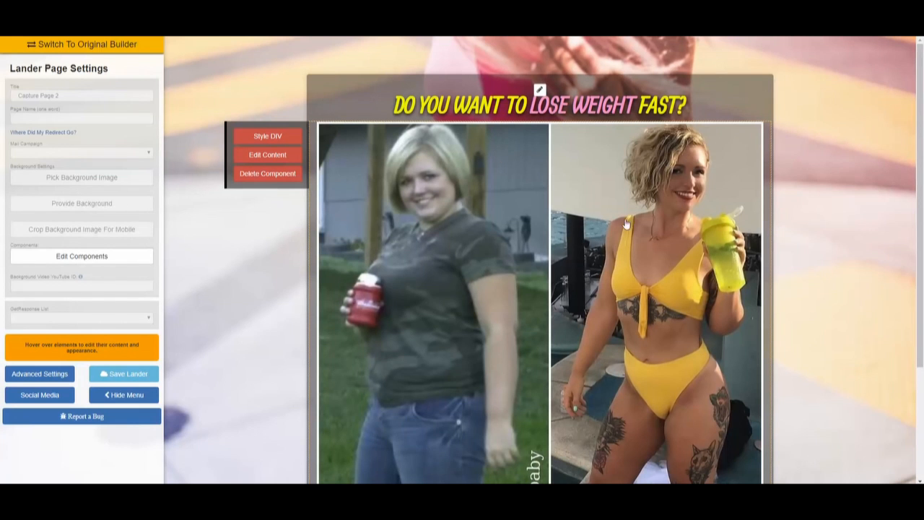
# Resize the before-and-after image to 25%, supply the copied image URL again, and save the component.
pyautogui.scroll(-3, 627, 224)
pyautogui.scroll(3, 627, 224)
pyautogui.moveTo(748, 117)
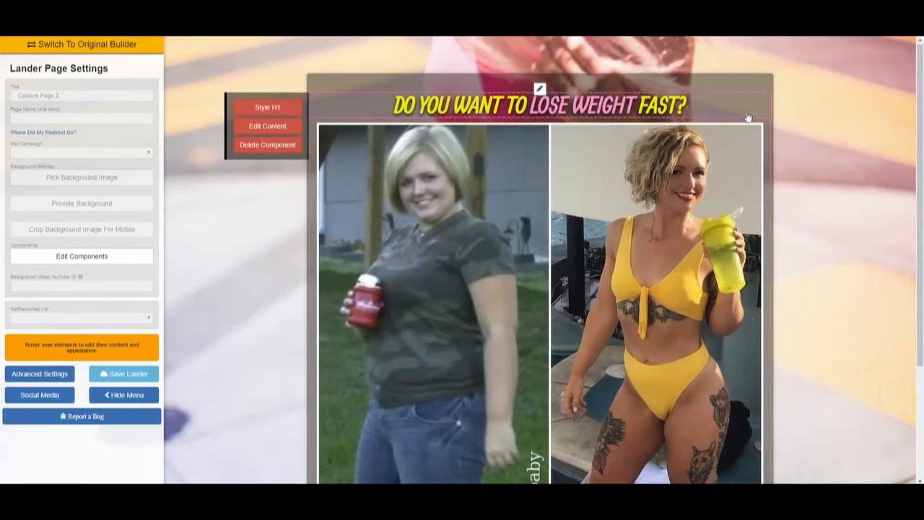
pyautogui.scroll(-3, 748, 117)
pyautogui.scroll(3, 748, 117)
pyautogui.scroll(-3, 641, 184)
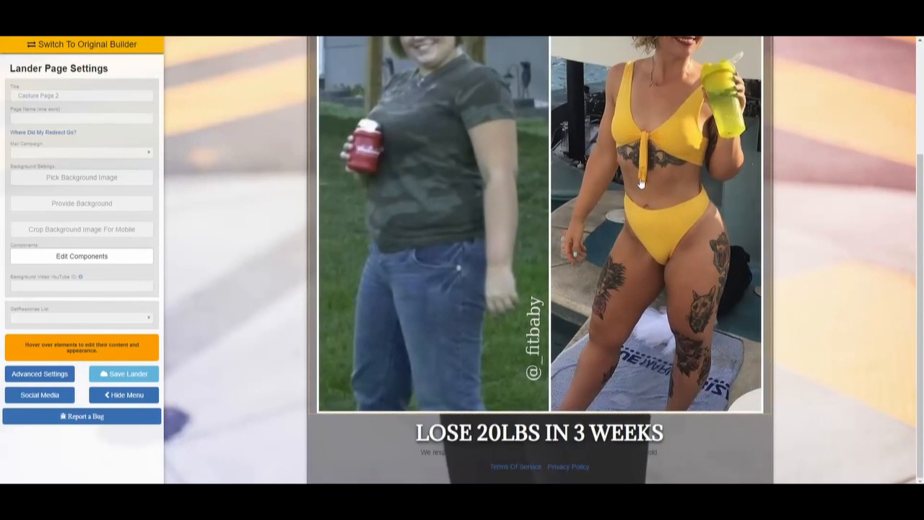
pyautogui.scroll(3, 641, 184)
pyautogui.click(287, 156)
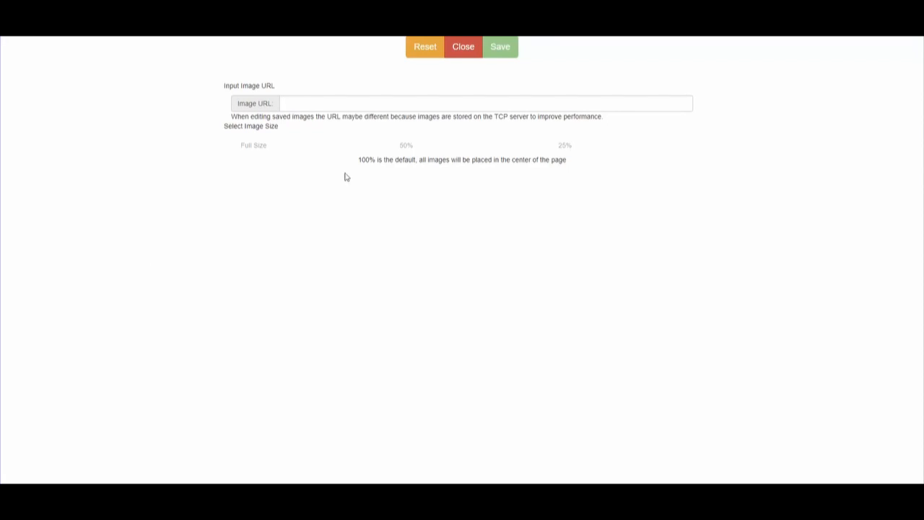
pyautogui.click(564, 146)
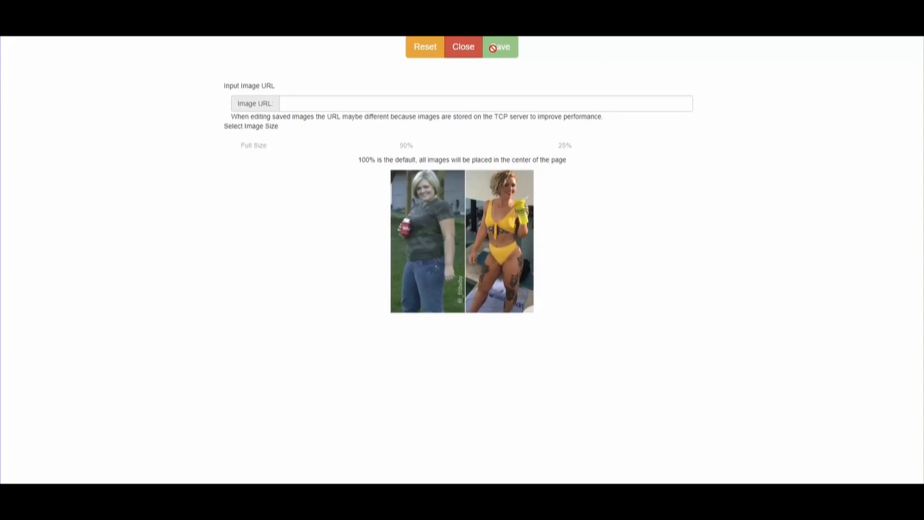
pyautogui.rightClick(489, 103)
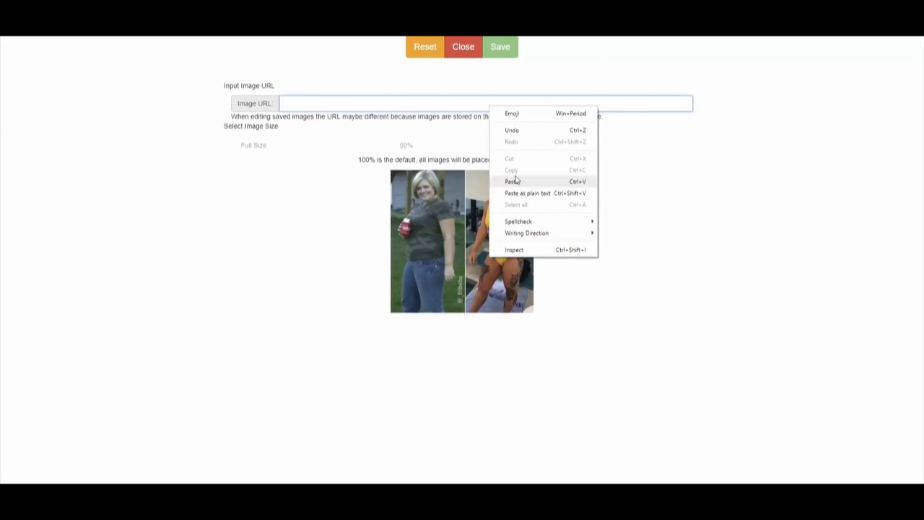
pyautogui.click(517, 182)
pyautogui.click(511, 52)
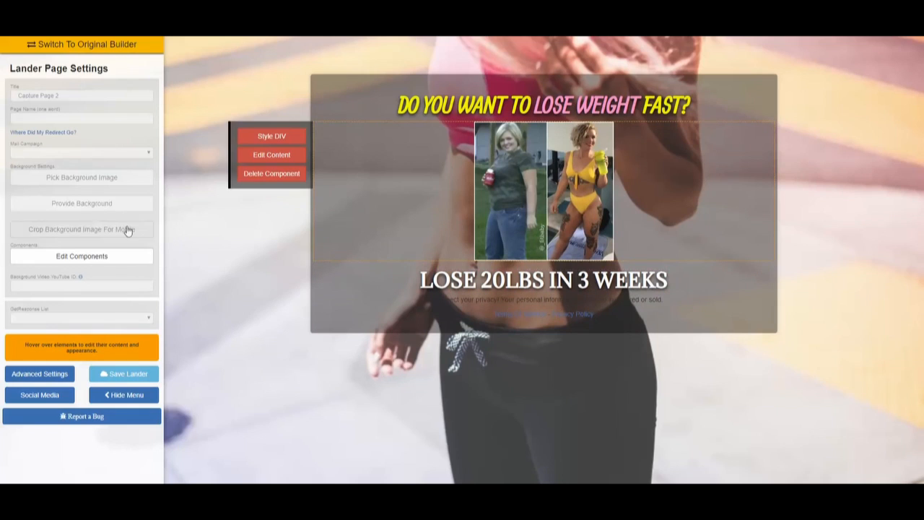
# Add a video component to the landing page below the LOSE 20LBS IN 3 WEEKS headline.
pyautogui.click(111, 261)
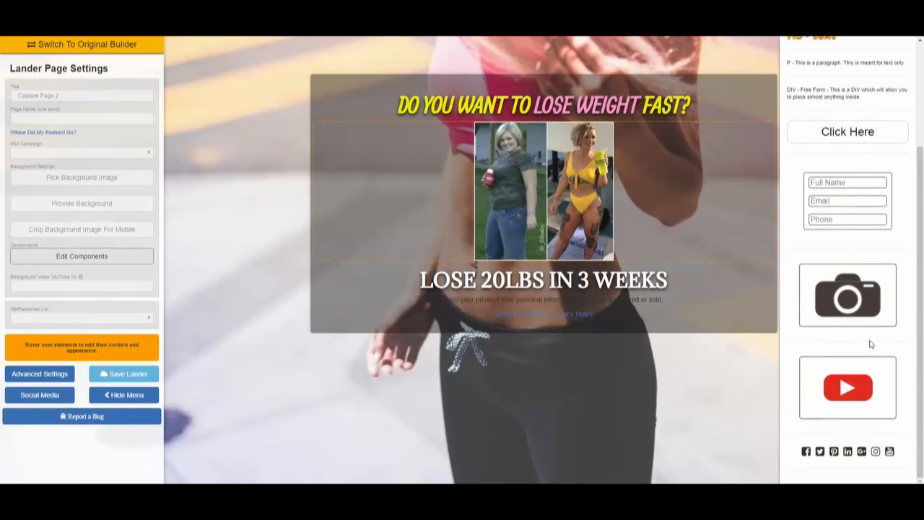
pyautogui.moveTo(869, 365); pyautogui.dragTo(679, 320)
pyautogui.scroll(-2, 690, 319)
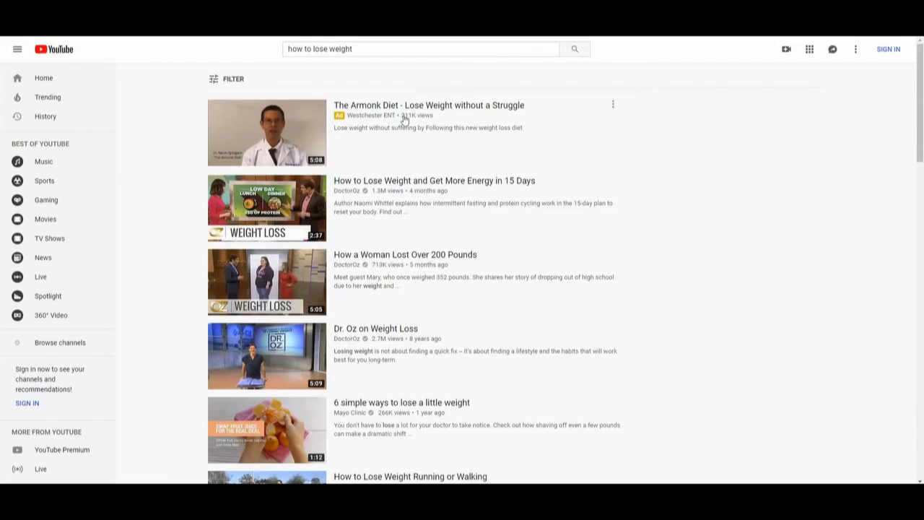
# Switch to the YouTube results, open "How a Woman Lost Over 200 Pounds", copy its video address and pause playback.
pyautogui.scroll(-3, 392, 206)
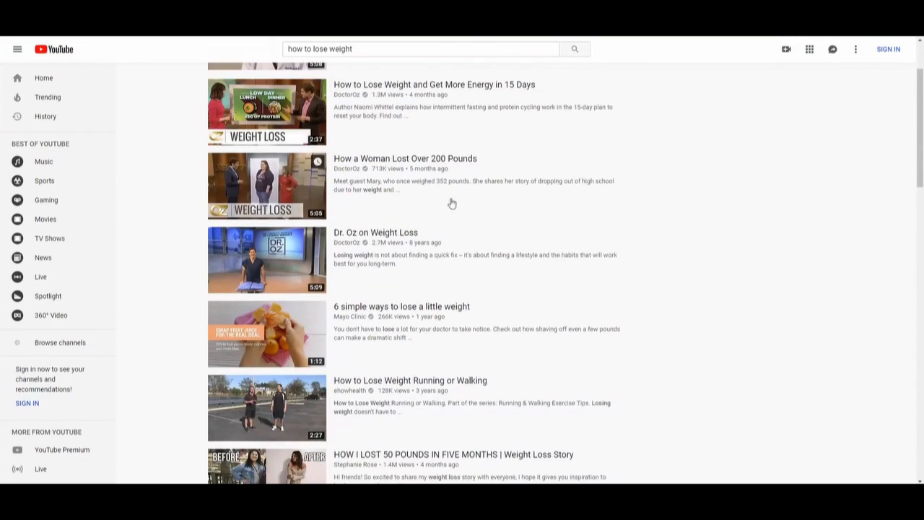
pyautogui.scroll(1, 505, 249)
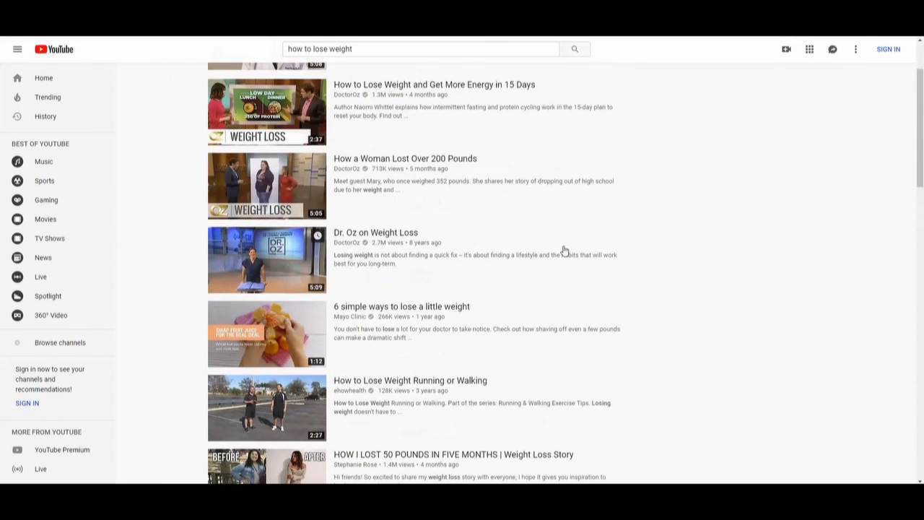
pyautogui.click(446, 160)
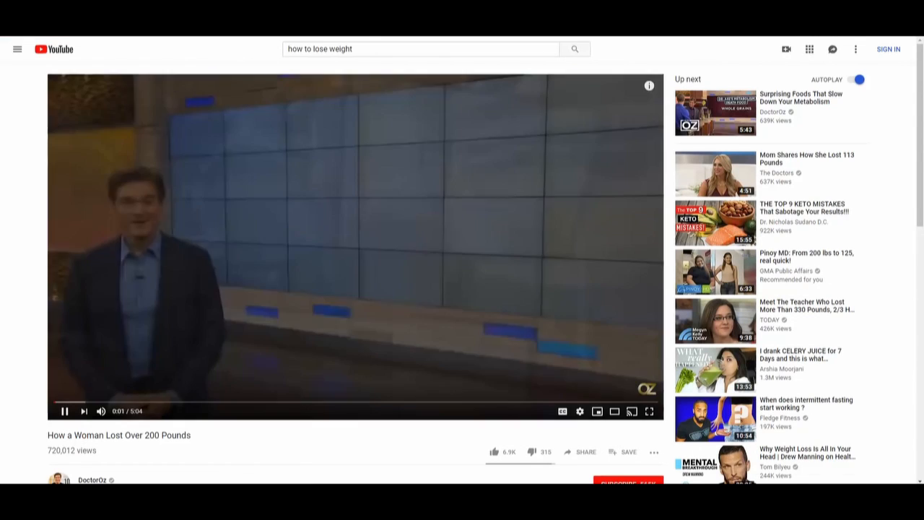
pyautogui.rightClick(239, 31)
pyautogui.click(255, 68)
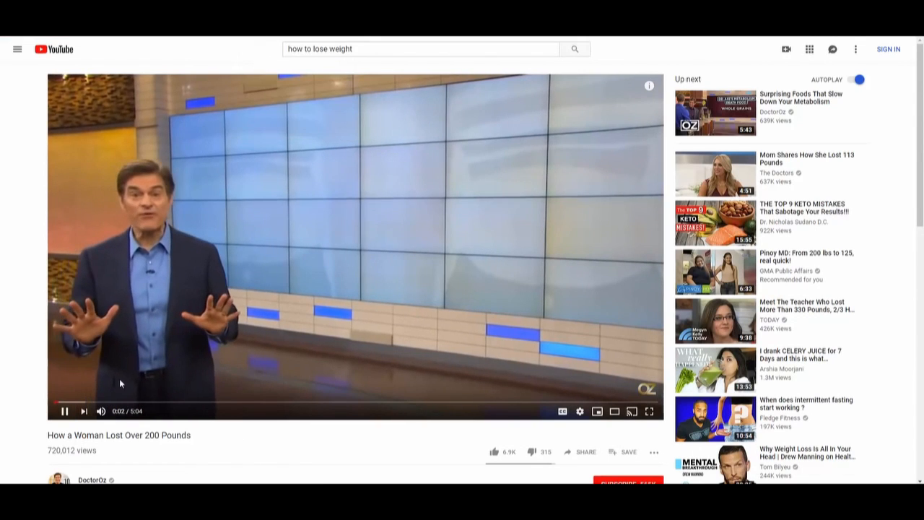
pyautogui.click(64, 411)
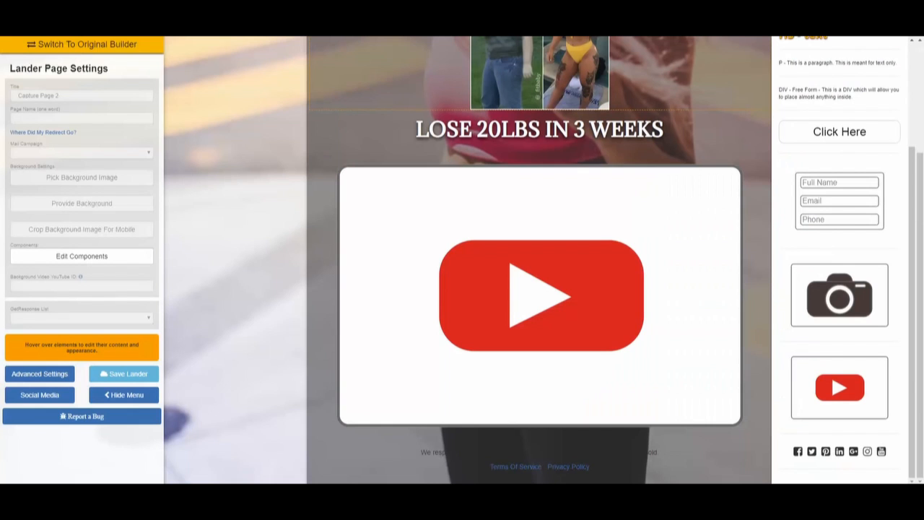
# Supply the copied YouTube address as the new video component's URL in the landing page builder, save it and check the embedded video.
pyautogui.moveTo(521, 229)
pyautogui.click(289, 181)
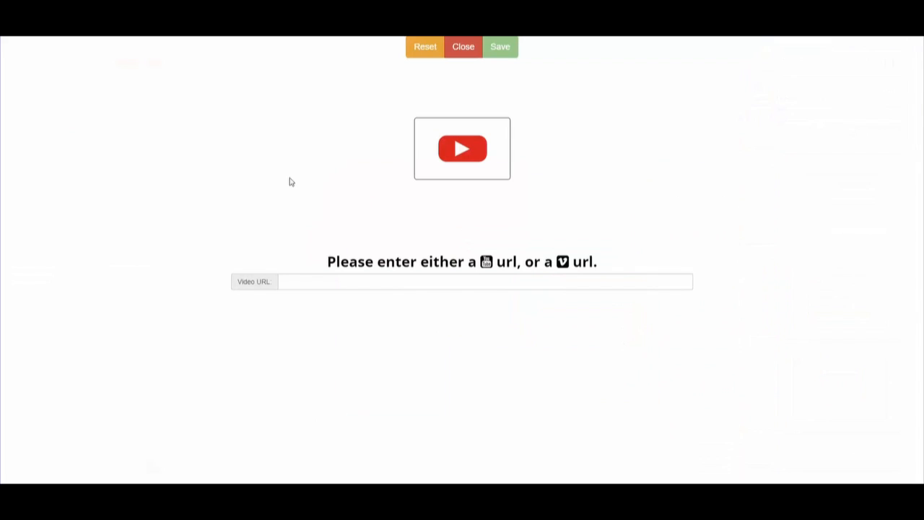
pyautogui.rightClick(398, 282)
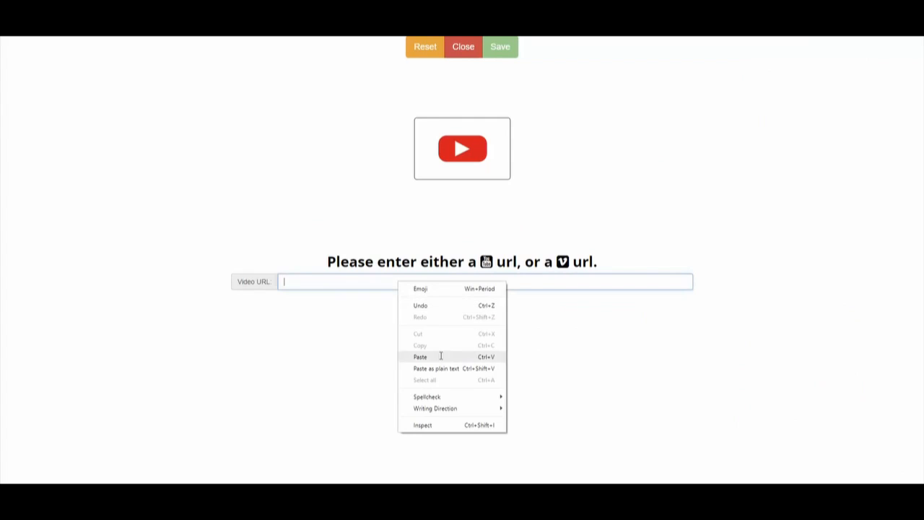
pyautogui.click(439, 354)
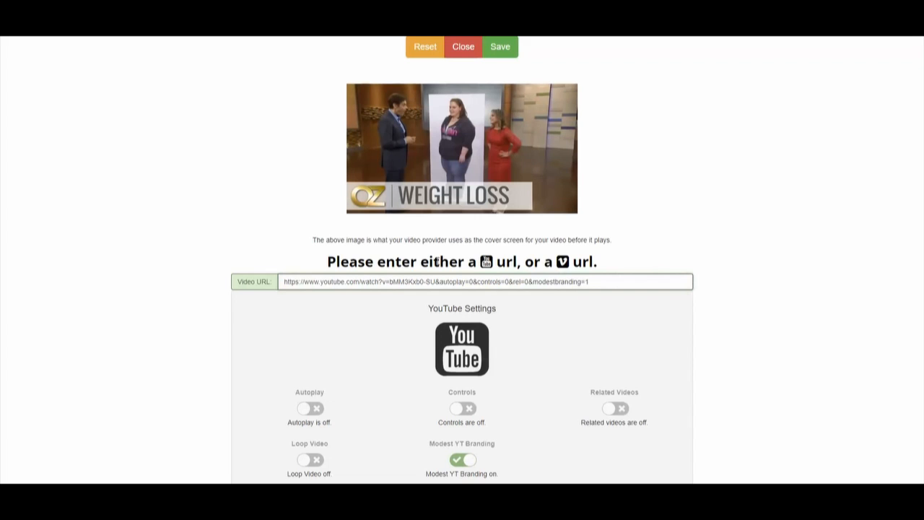
pyautogui.click(505, 50)
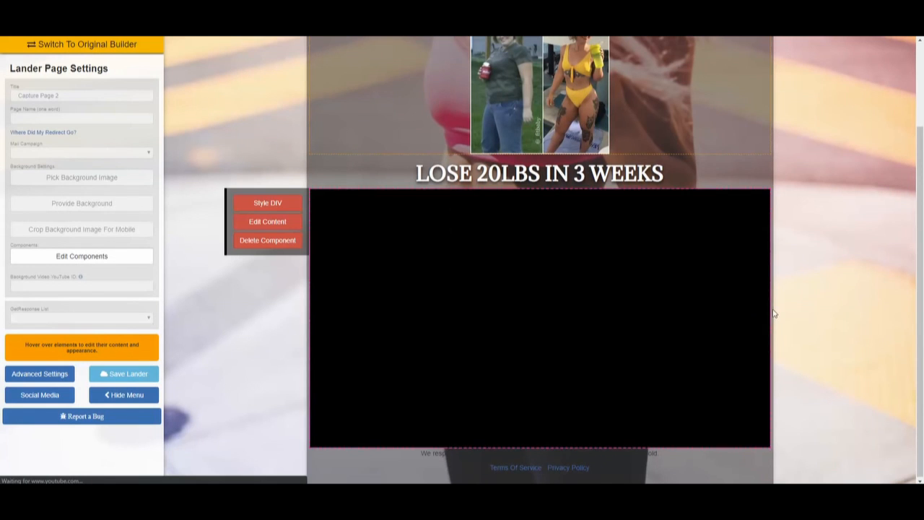
pyautogui.scroll(3, 824, 346)
pyautogui.scroll(-3, 825, 346)
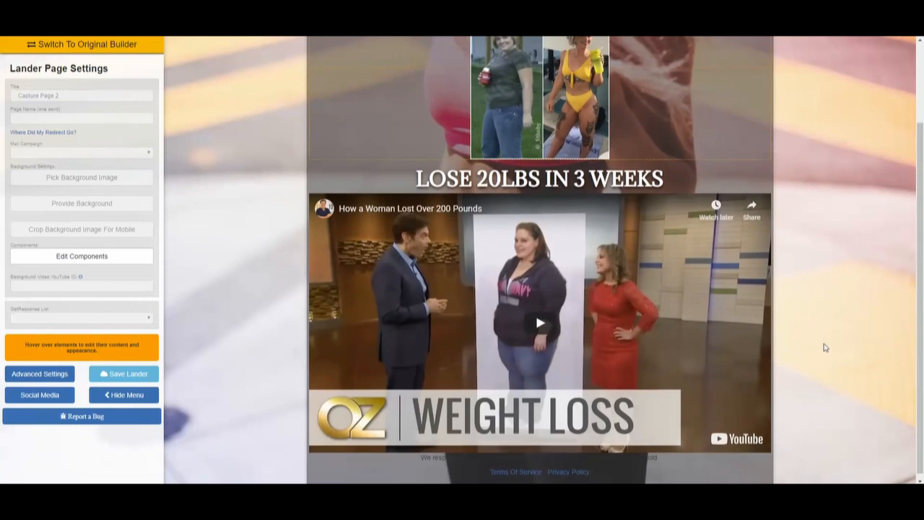
pyautogui.moveTo(590, 327)
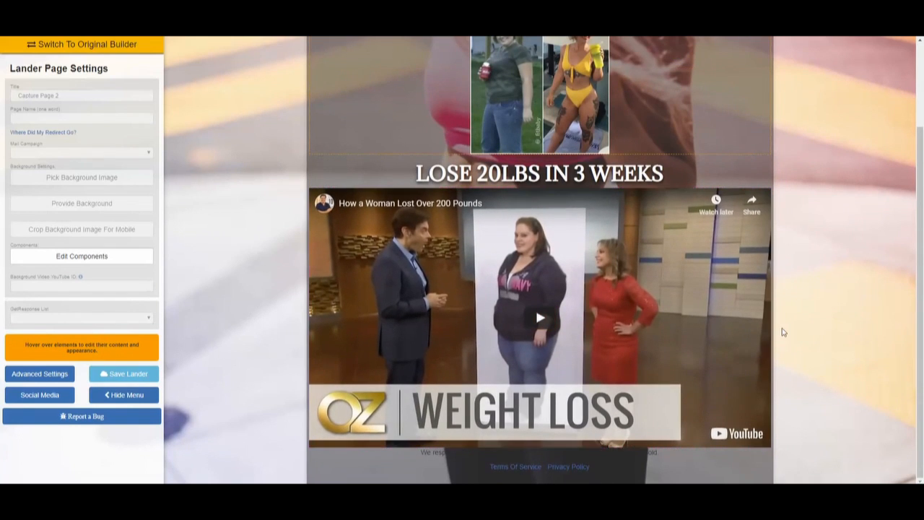
pyautogui.scroll(1, 794, 330)
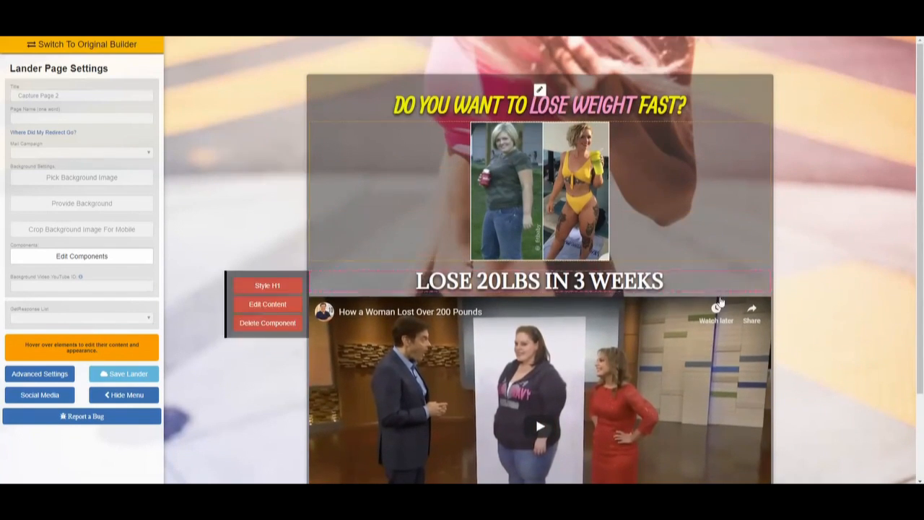
# Try to place another video component near the embedded video's lower edge, and reduce the browser zoom to 67%.
pyautogui.scroll(-1, 683, 305)
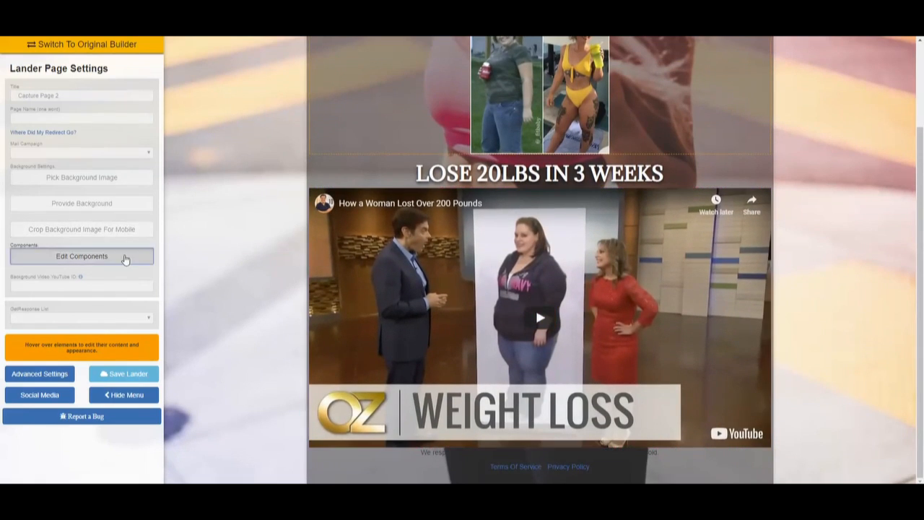
pyautogui.click(125, 258)
pyautogui.moveTo(845, 382); pyautogui.dragTo(587, 442)
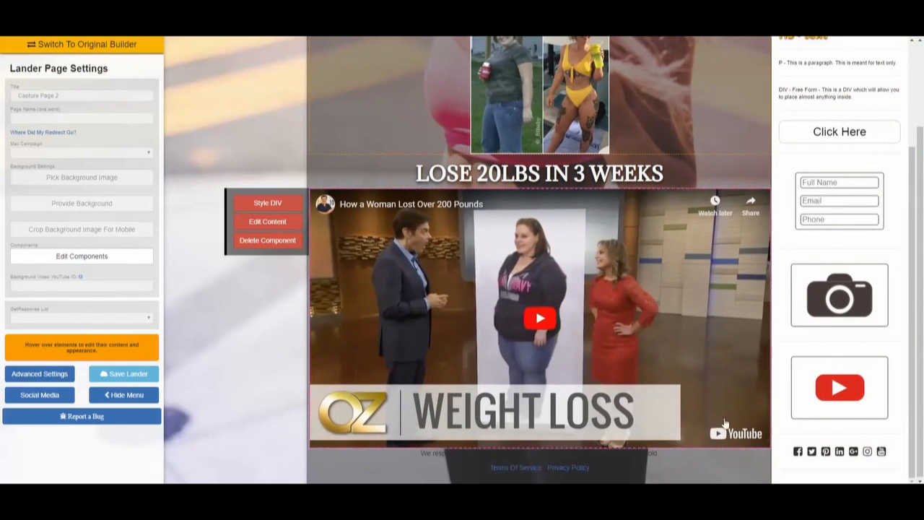
pyautogui.click(916, 15)
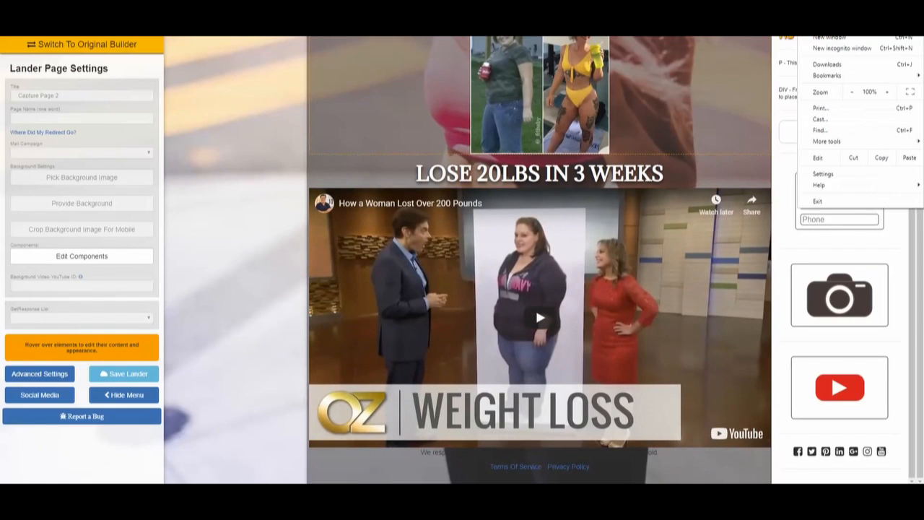
pyautogui.doubleClick(854, 92)
pyautogui.click(854, 93)
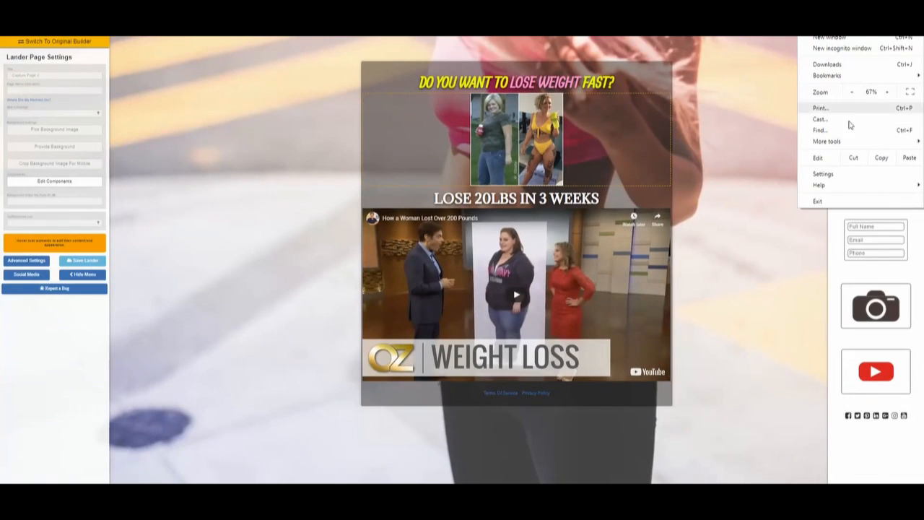
# Add three extra video components, one below the LOSE 20LBS IN 3 WEEKS headline and two above it.
pyautogui.moveTo(872, 367); pyautogui.dragTo(572, 241)
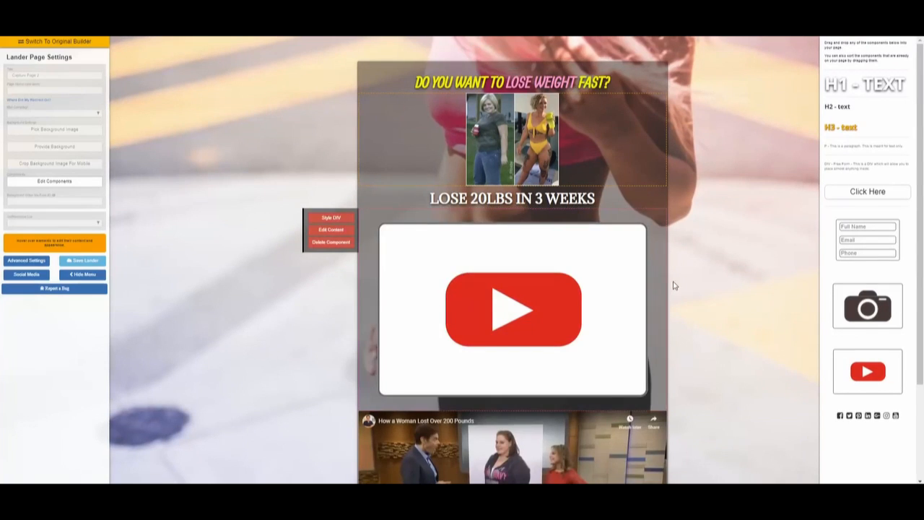
pyautogui.scroll(-3, 675, 285)
pyautogui.scroll(3, 675, 286)
pyautogui.moveTo(867, 371); pyautogui.dragTo(570, 195)
pyautogui.moveTo(868, 371); pyautogui.dragTo(565, 197)
pyautogui.scroll(-4, 706, 221)
pyautogui.scroll(-3, 706, 221)
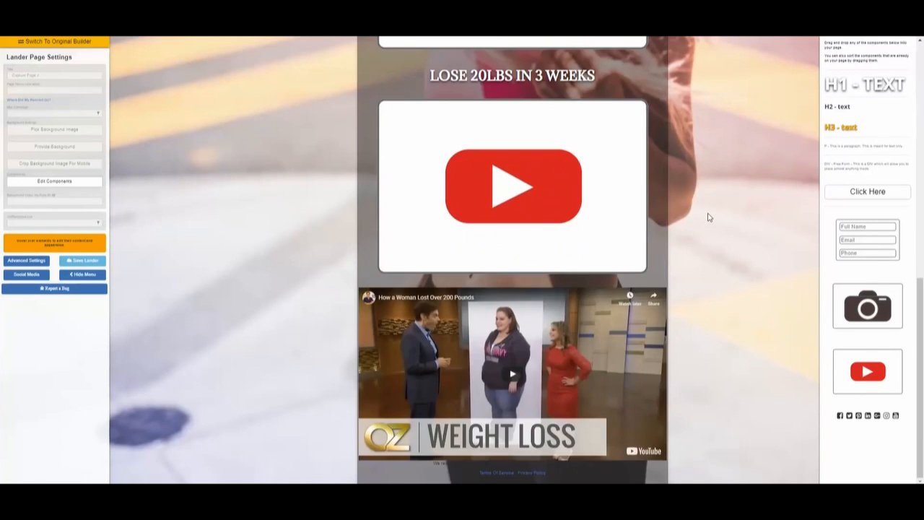
pyautogui.scroll(7, 708, 215)
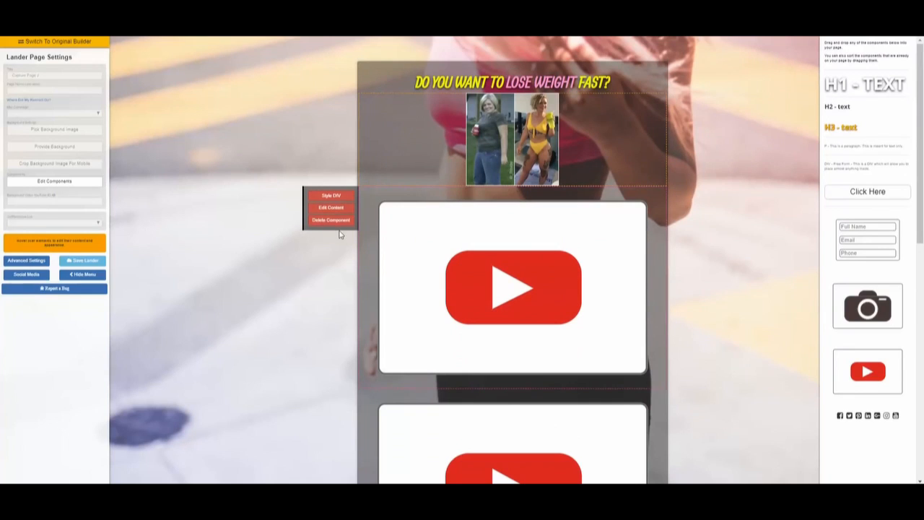
# Delete the three empty video components around the LOSE 20LBS IN 3 WEEKS headline, keeping the embedded YouTube video.
pyautogui.click(337, 220)
pyautogui.click(344, 233)
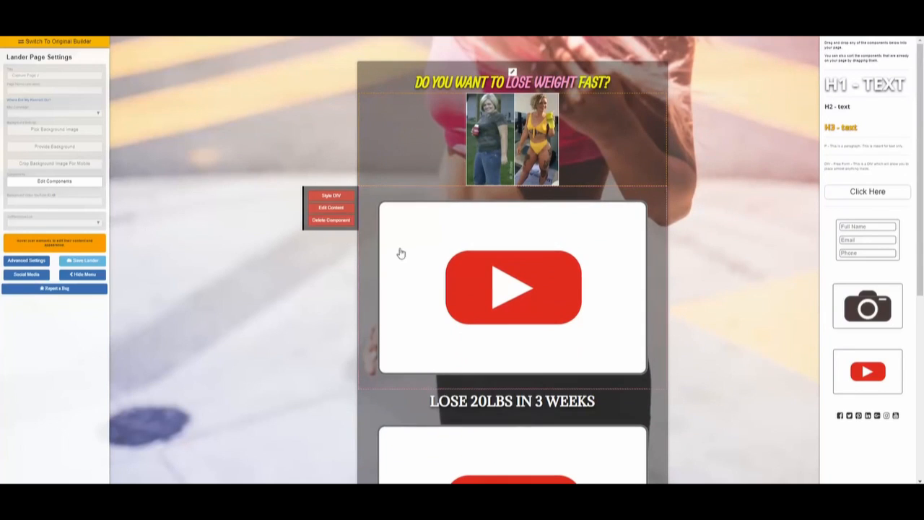
pyautogui.click(337, 221)
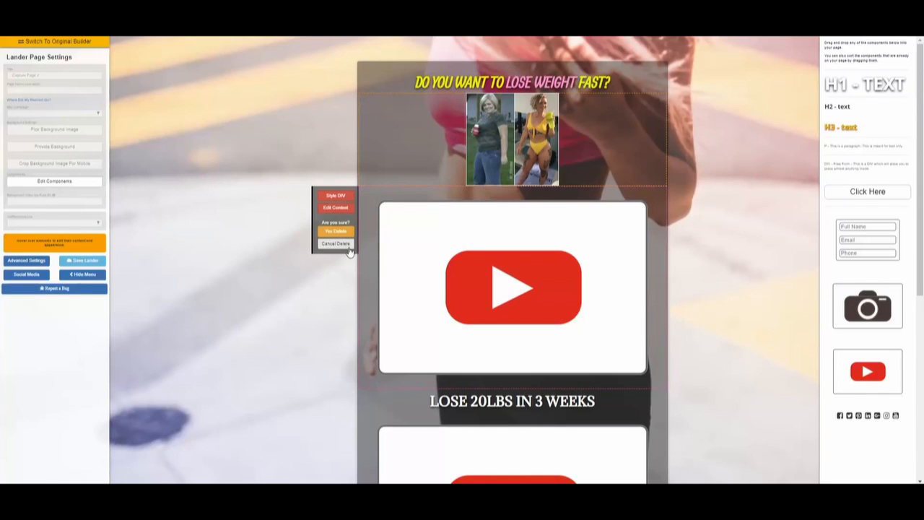
pyautogui.click(343, 236)
pyautogui.scroll(-2, 426, 249)
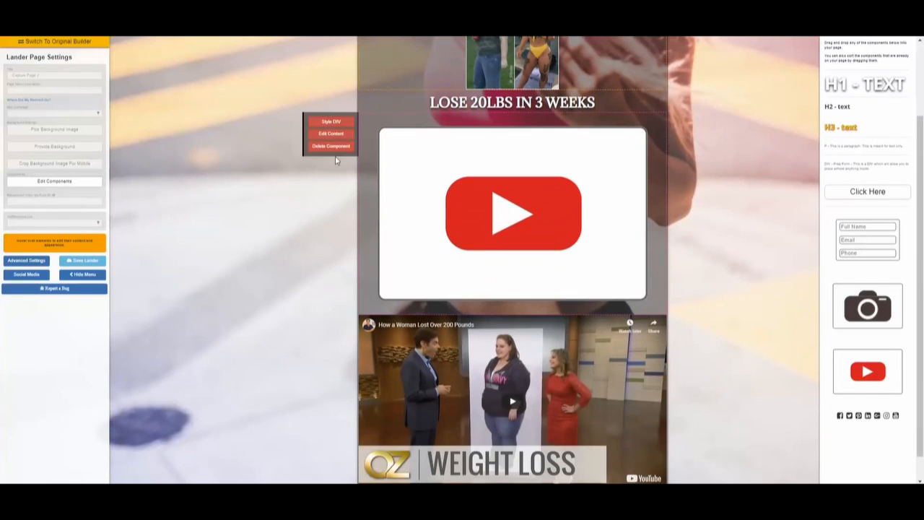
pyautogui.click(342, 146)
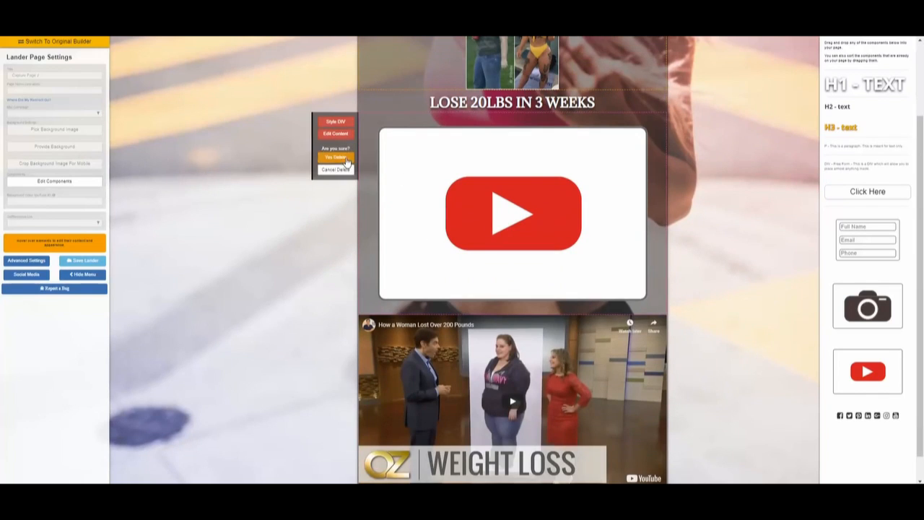
pyautogui.click(335, 164)
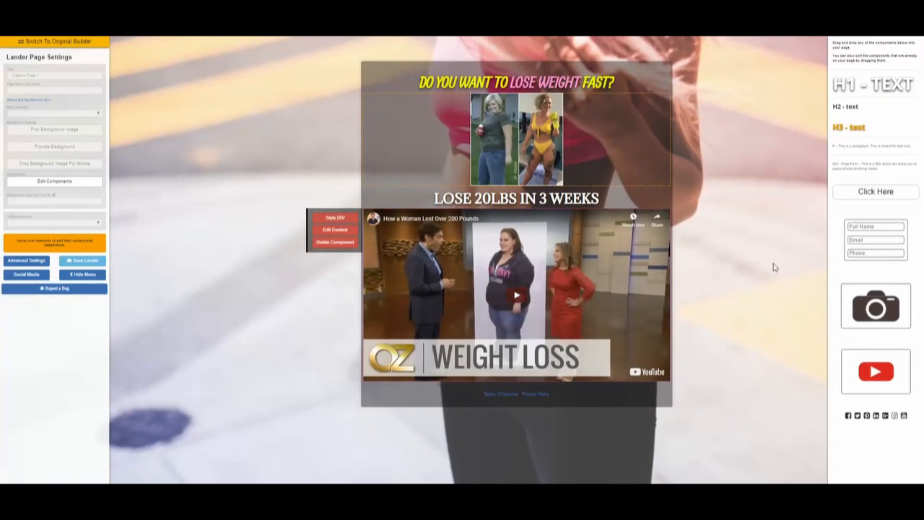
# Add an H1 headline below the embedded video and set its text to "GET THE DETAILS FILL IN THE FORM".
pyautogui.moveTo(851, 87); pyautogui.dragTo(518, 413)
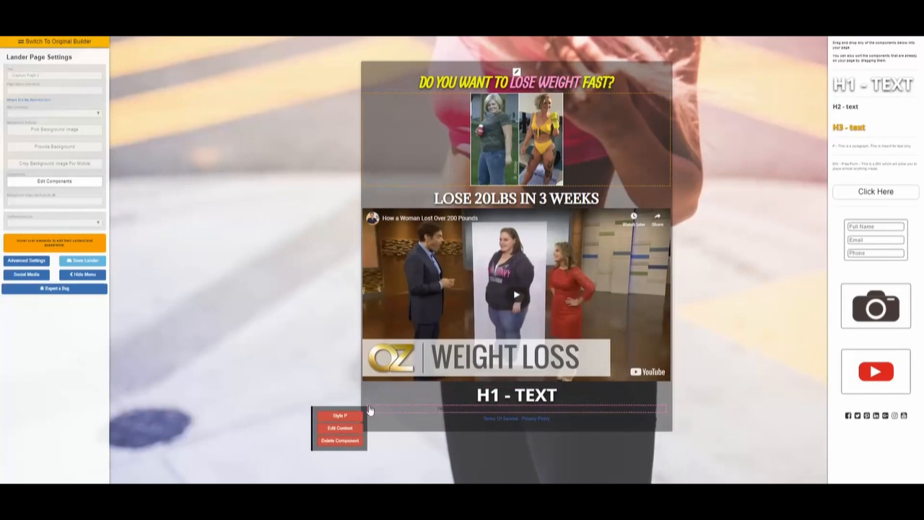
pyautogui.moveTo(367, 402)
pyautogui.click(335, 410)
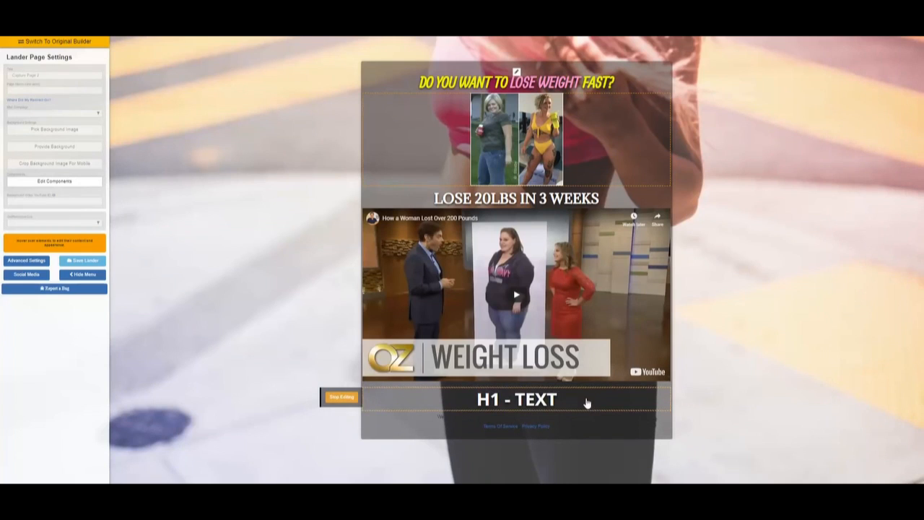
pyautogui.press('BackSpace')
pyautogui.press('BackSpace')
pyautogui.press('BackSpace')
pyautogui.press('BackSpace')
pyautogui.press('BackSpace')
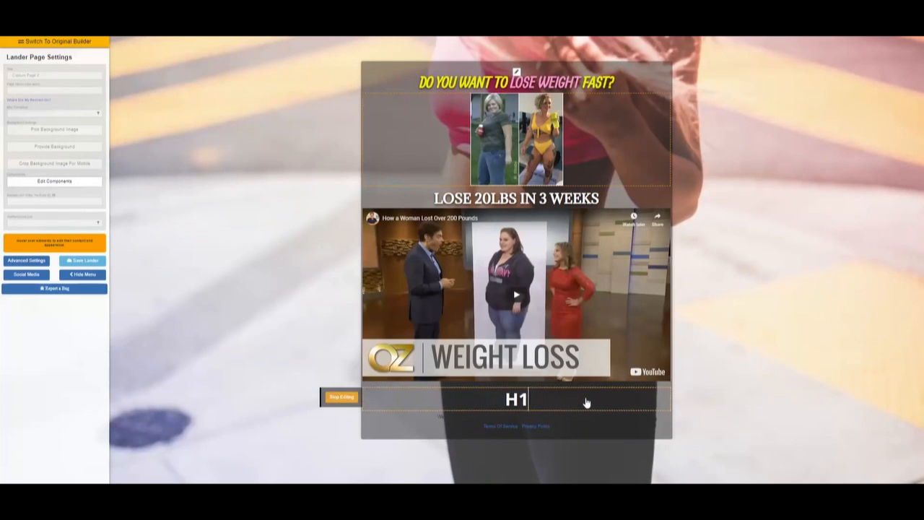
pyautogui.write('GET T')
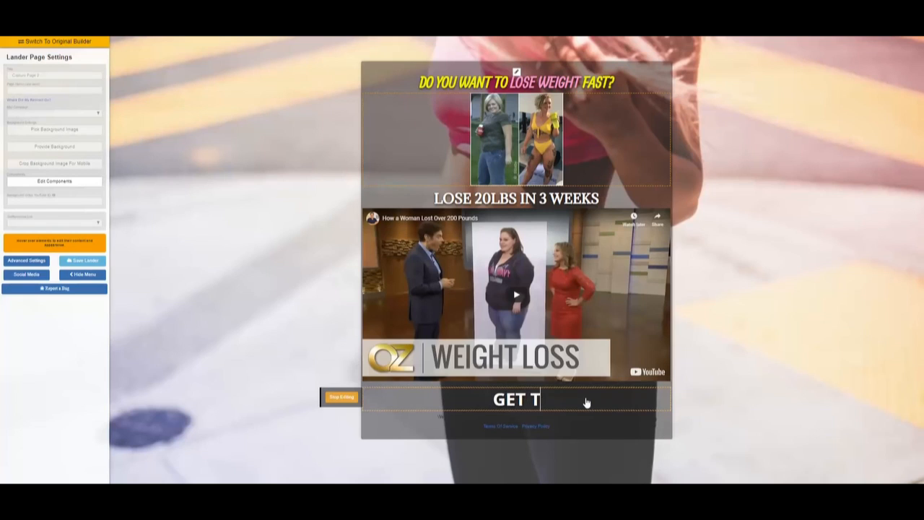
pyautogui.write('HE DETA')
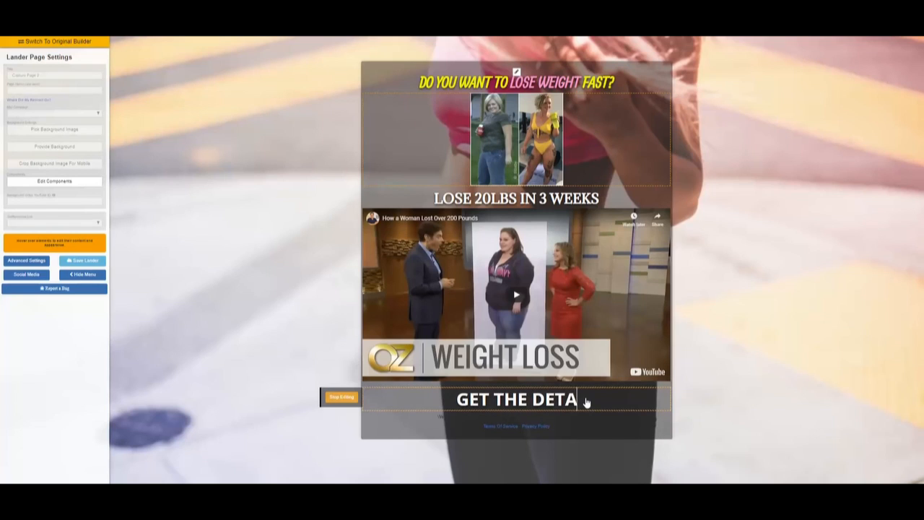
pyautogui.write('ILS FI')
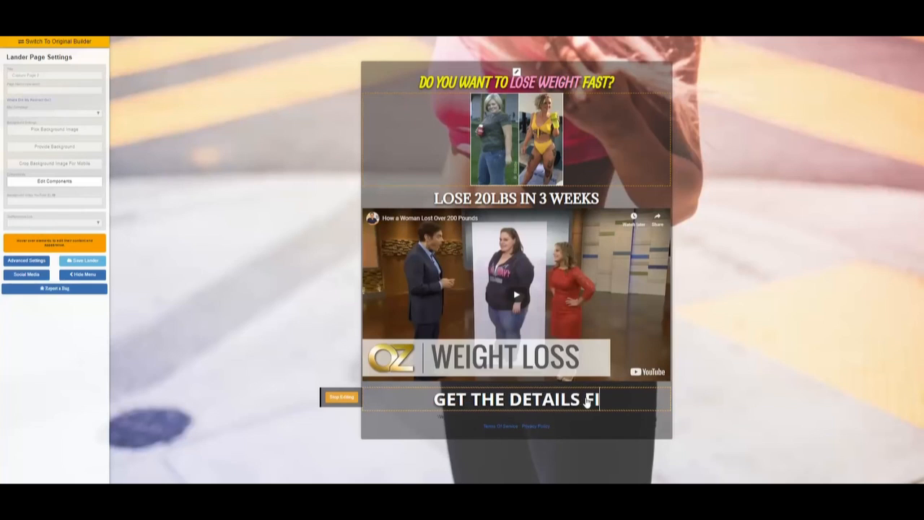
pyautogui.write('LL IN THE ')
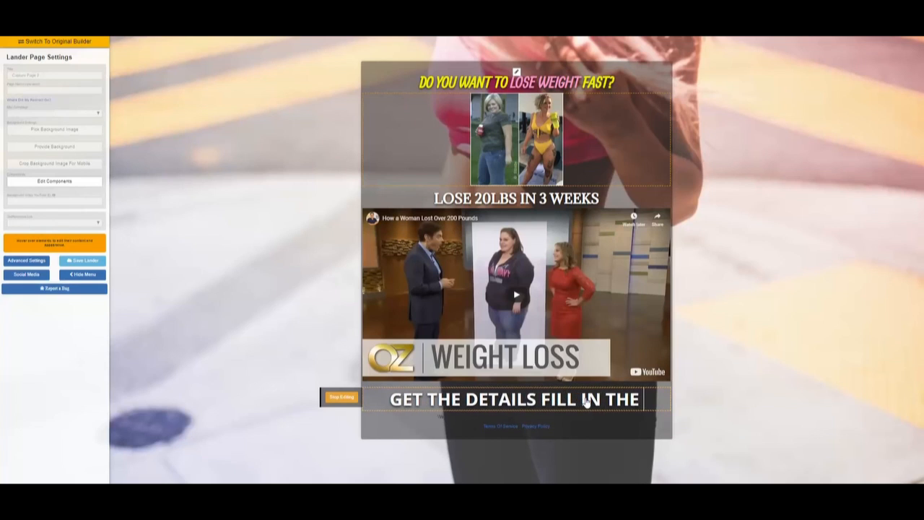
pyautogui.write('FORM')
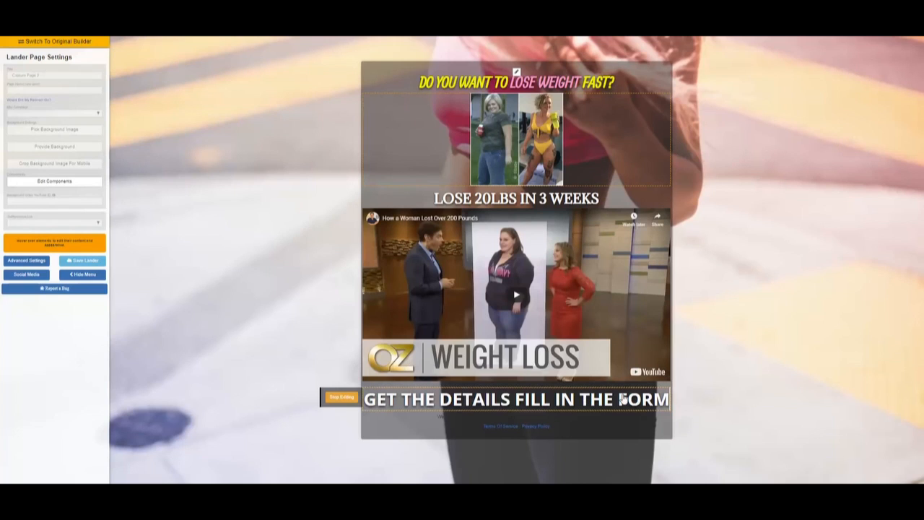
pyautogui.click(344, 398)
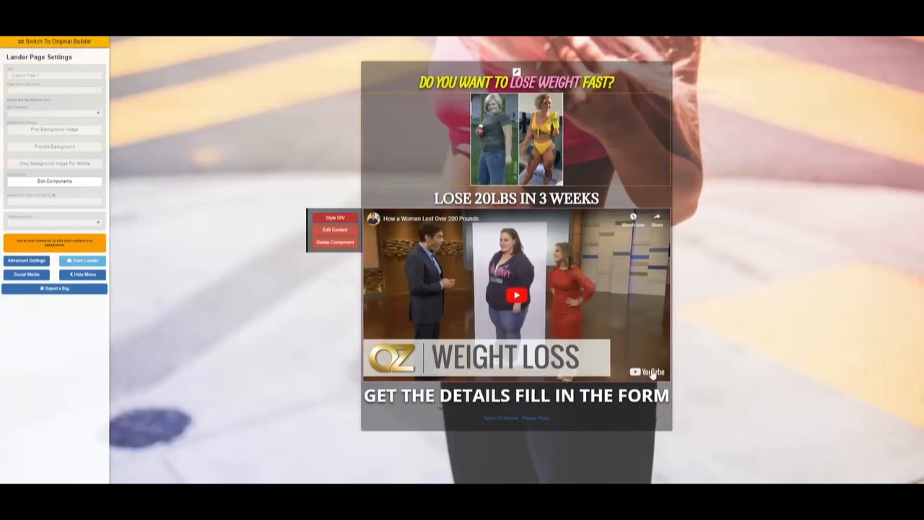
# Increase the browser zoom to 80% and bring up the edit options of the DO YOU WANT TO LOSE WEIGHT FAST? headline.
pyautogui.moveTo(457, 77)
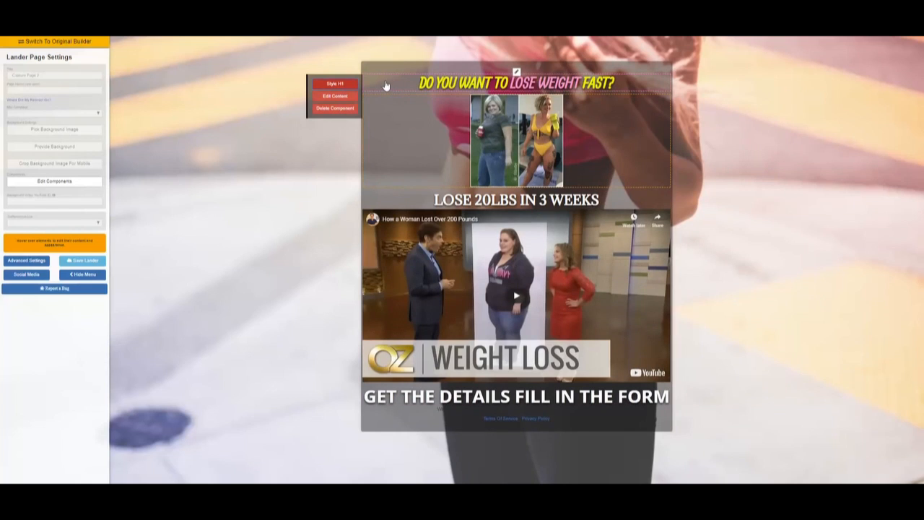
pyautogui.click(911, 18)
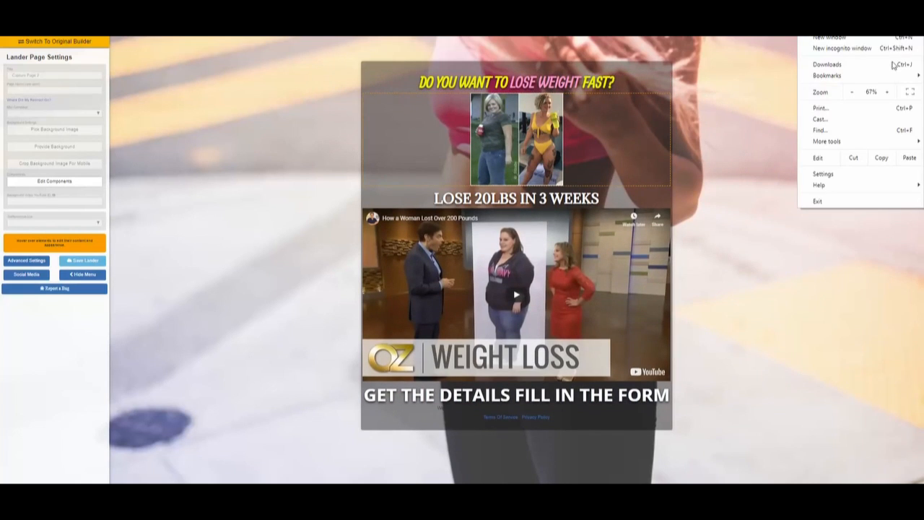
pyautogui.click(887, 93)
pyautogui.click(888, 93)
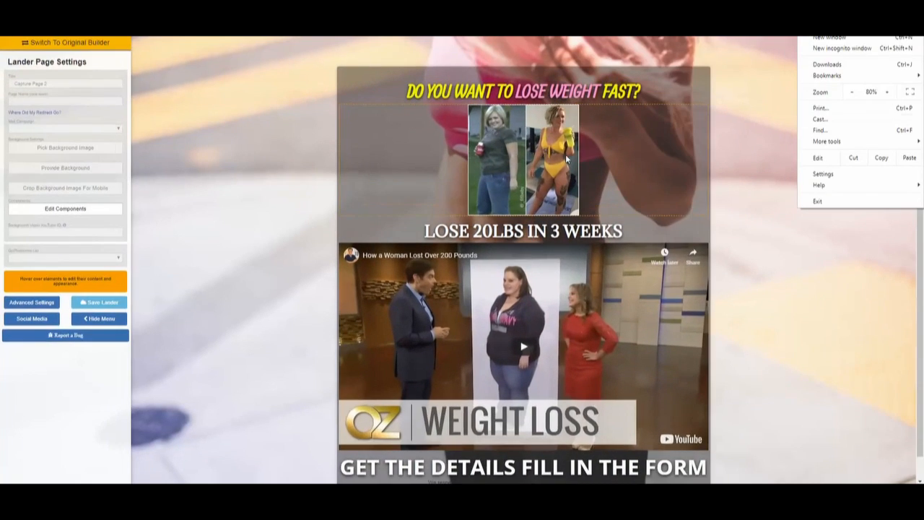
pyautogui.click(430, 87)
pyautogui.moveTo(407, 93)
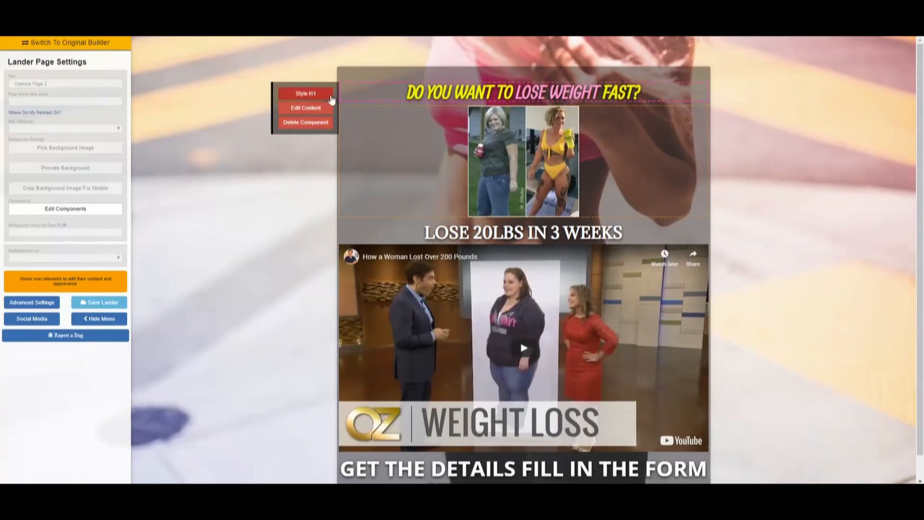
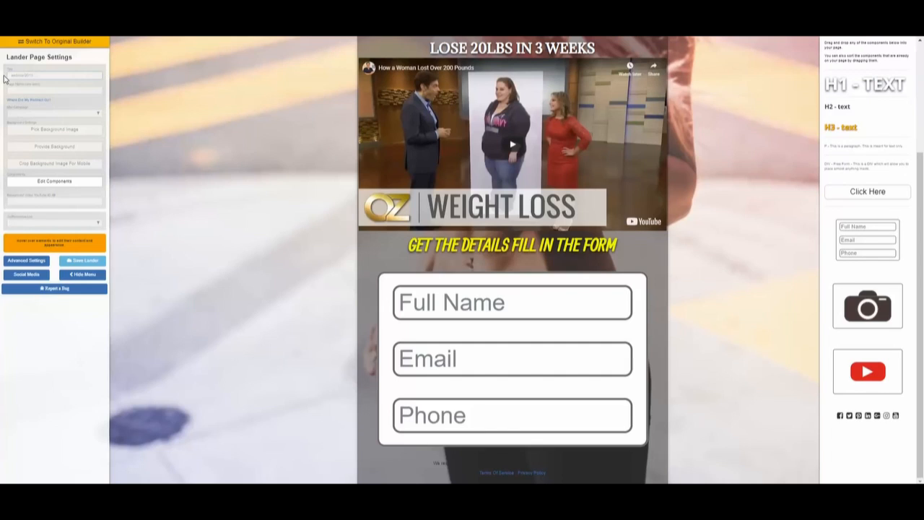
# Set the page name to webinar2019 and save the lander.
pyautogui.click(17, 91)
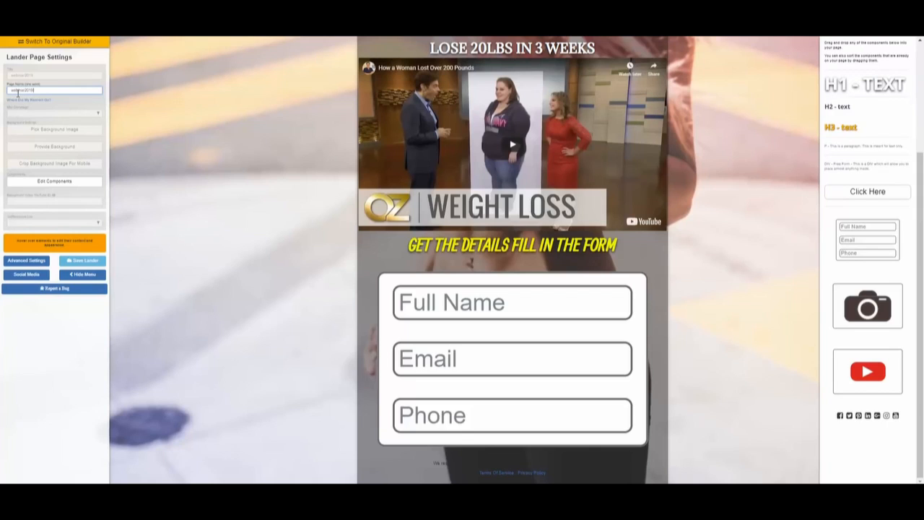
pyautogui.click(86, 263)
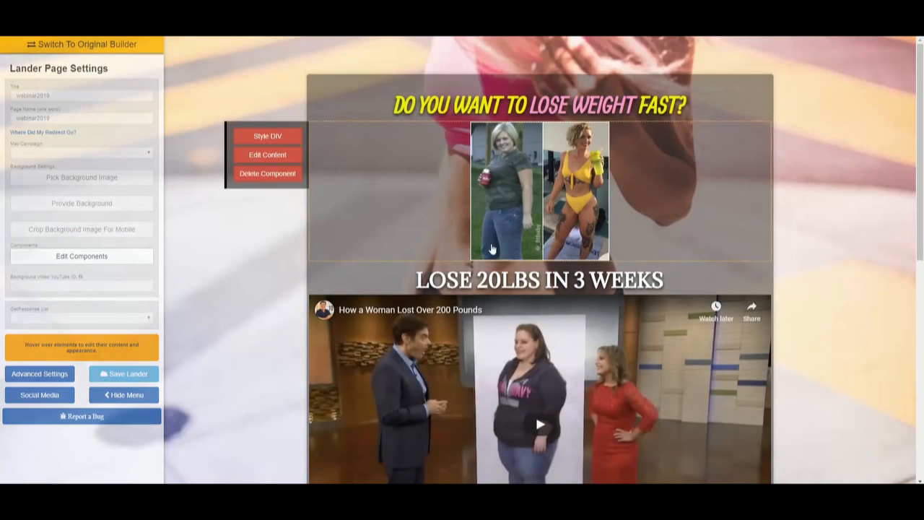
# Open the form component's content settings and choose [Just One Dollar] dollarbg as the redirect page.
pyautogui.scroll(-6, 556, 204)
pyautogui.scroll(-2, 556, 203)
pyautogui.moveTo(561, 256)
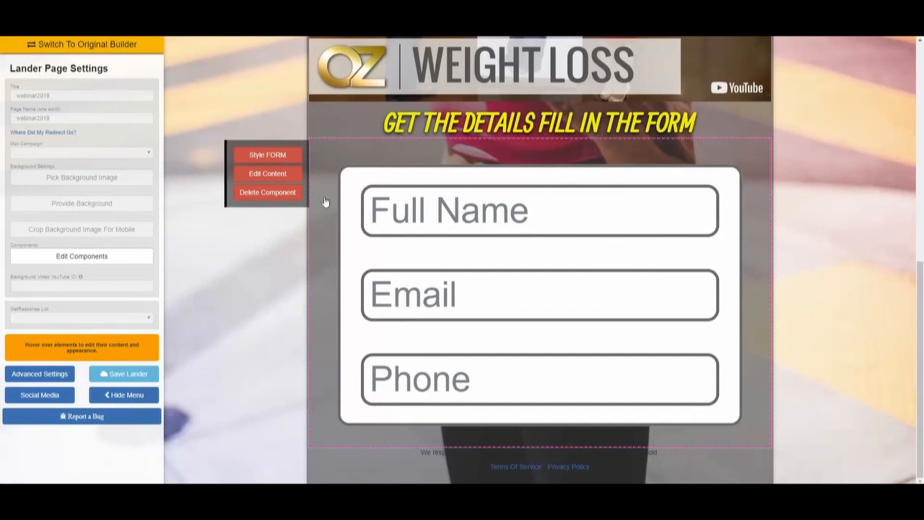
pyautogui.click(268, 172)
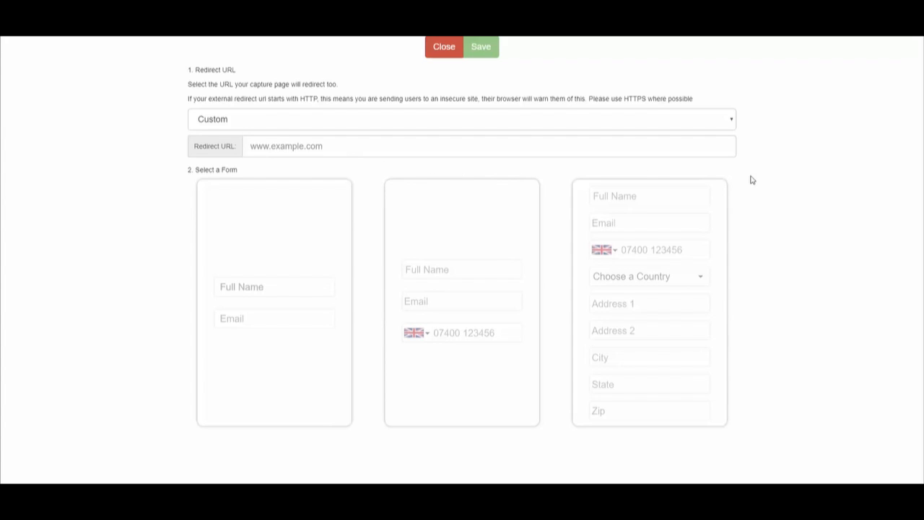
pyautogui.click(732, 122)
pyautogui.scroll(-15, 493, 281)
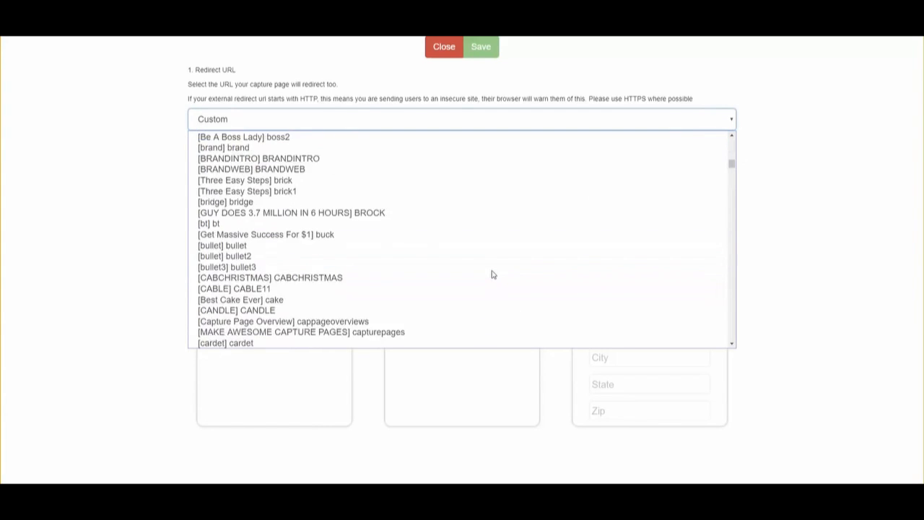
pyautogui.scroll(-5, 494, 275)
pyautogui.click(396, 247)
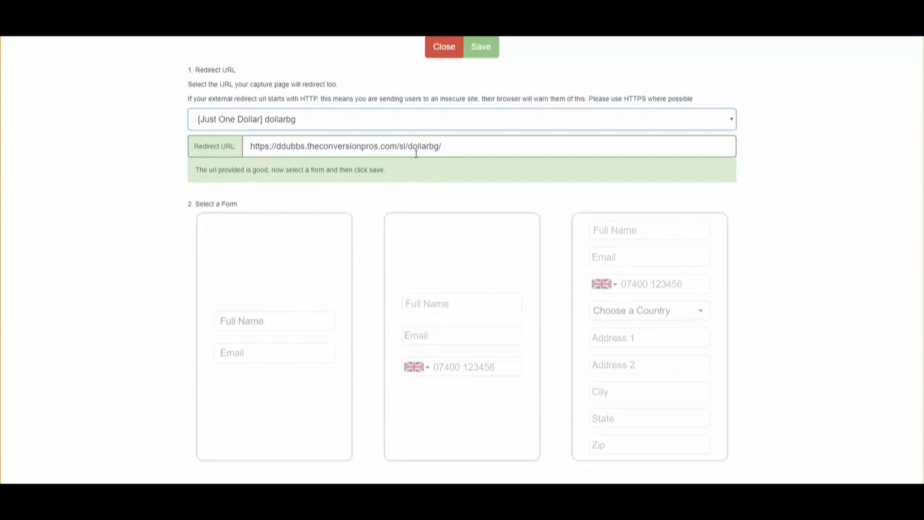
pyautogui.tripleClick(462, 150)
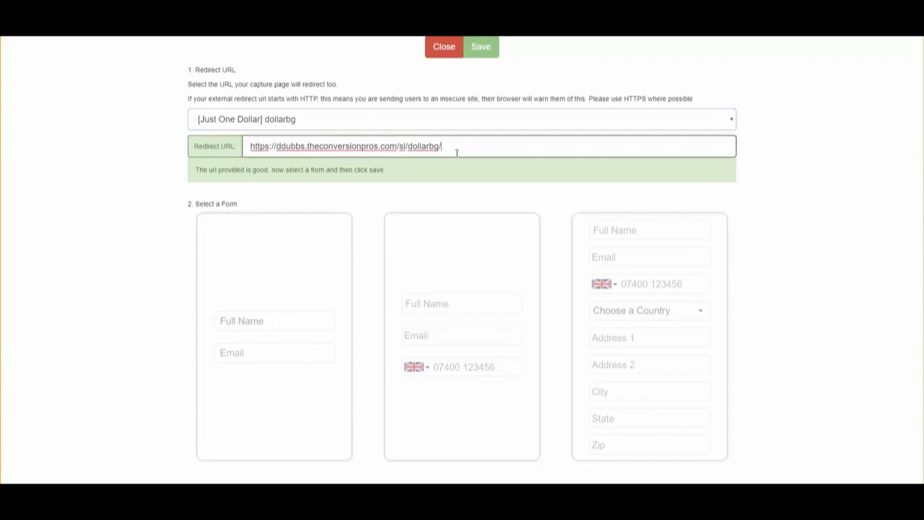
pyautogui.write('http')
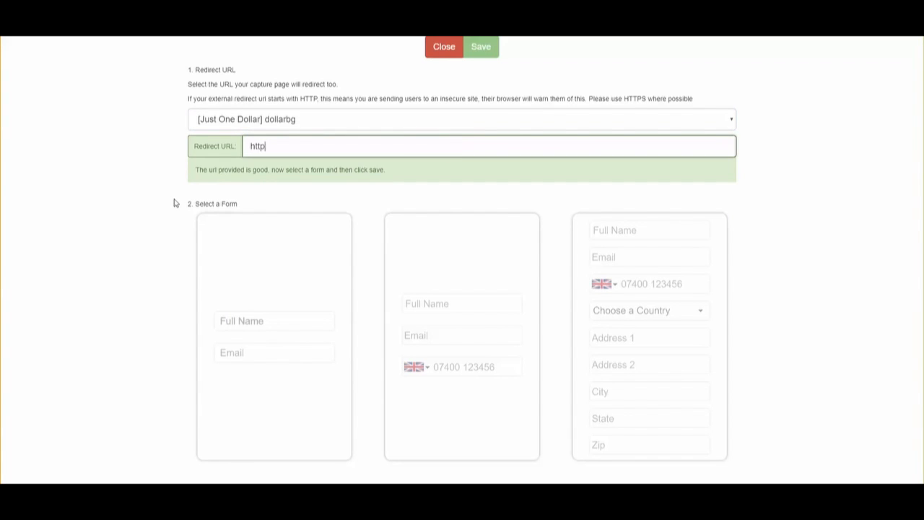
pyautogui.write('s://wwww.yourwebsite.com')
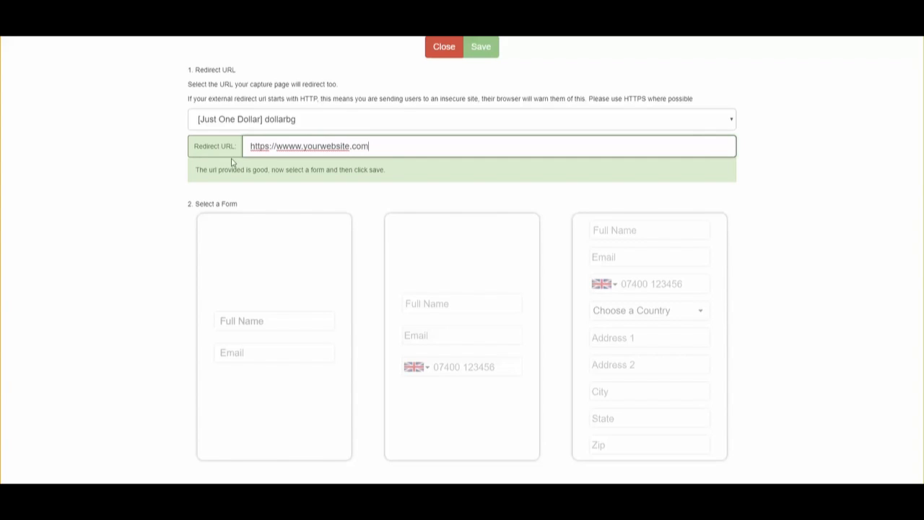
# Try the available form layouts, choose the one with full name, email and phone number, and save the form settings.
pyautogui.click(342, 301)
pyautogui.click(510, 312)
pyautogui.click(276, 351)
pyautogui.click(457, 333)
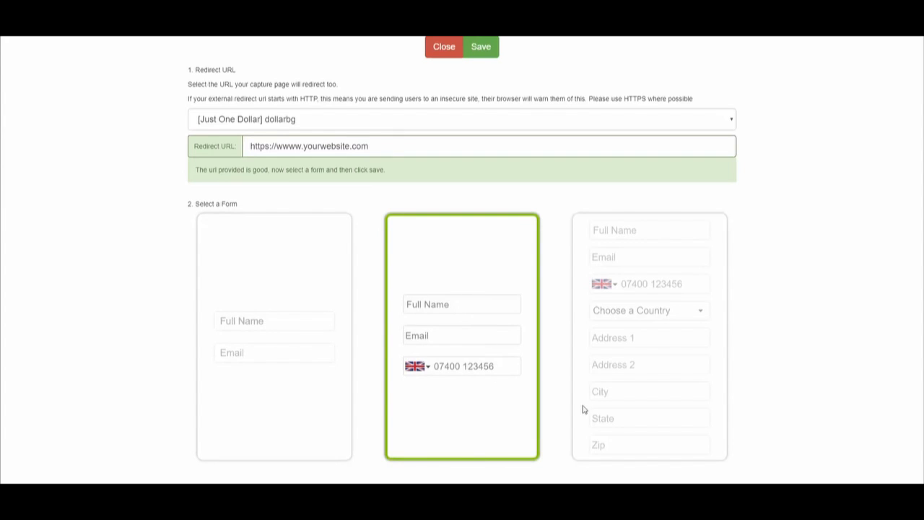
pyautogui.click(679, 371)
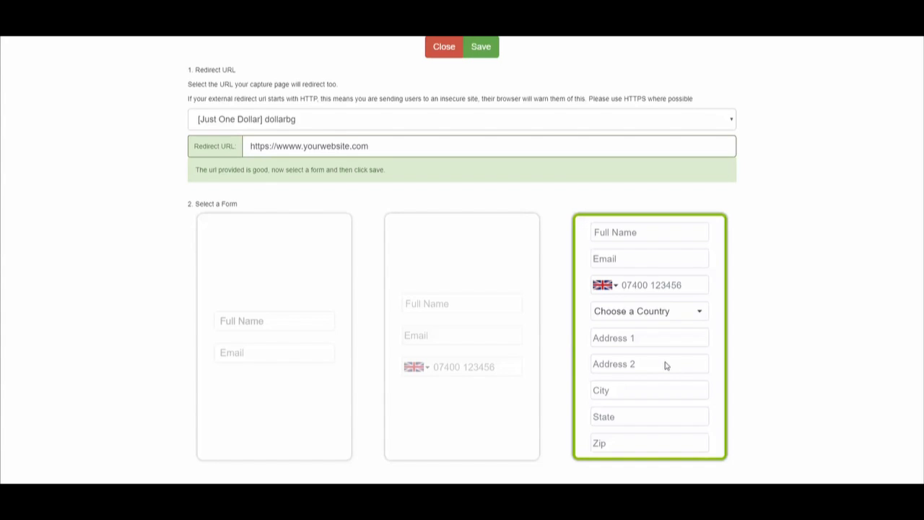
pyautogui.click(487, 316)
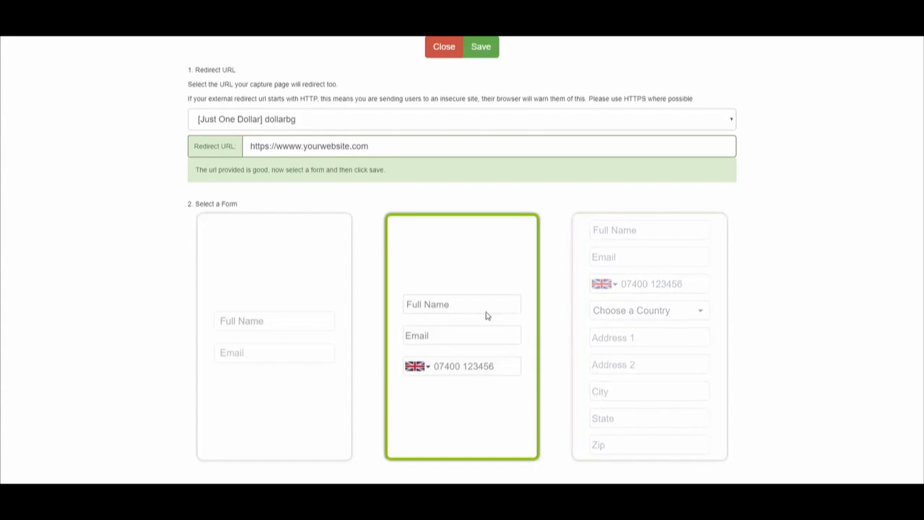
pyautogui.click(485, 50)
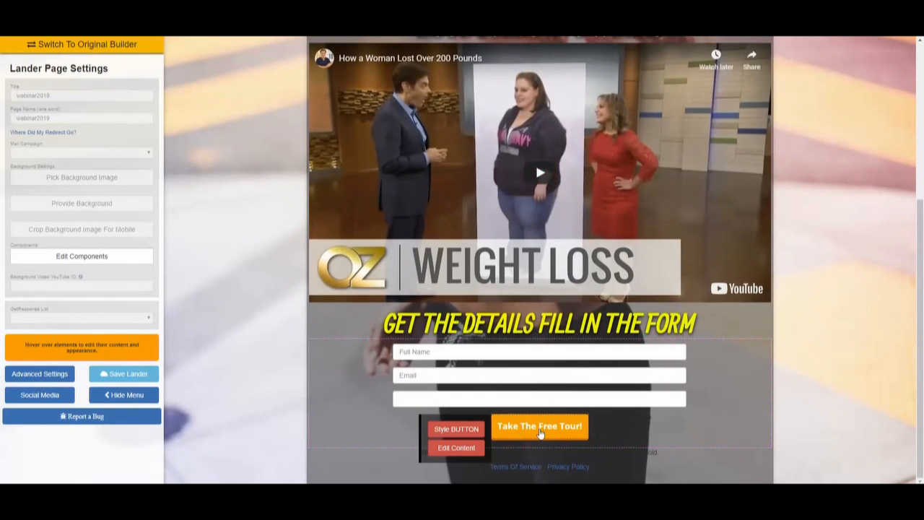
# Change the background colour of the Take The Free Tour! button to magenta #ff00fa.
pyautogui.click(473, 431)
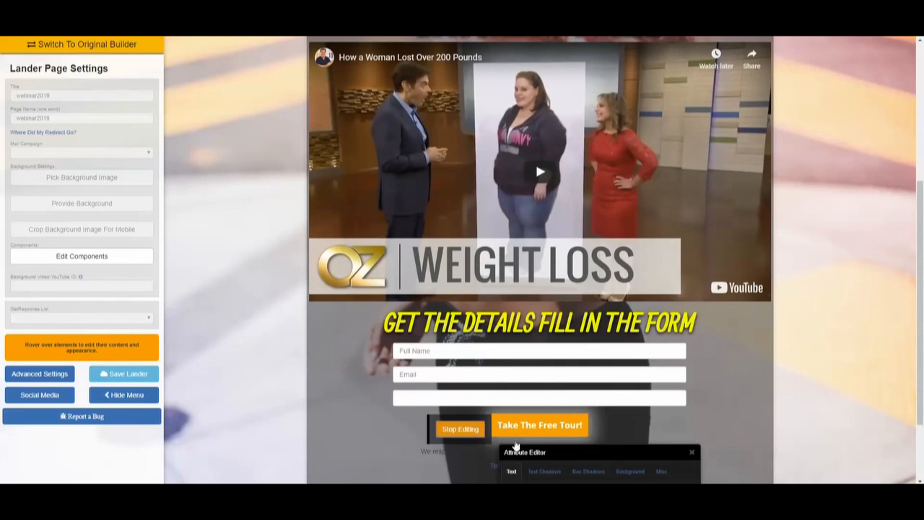
pyautogui.moveTo(608, 455); pyautogui.dragTo(741, 277)
pyautogui.click(784, 308)
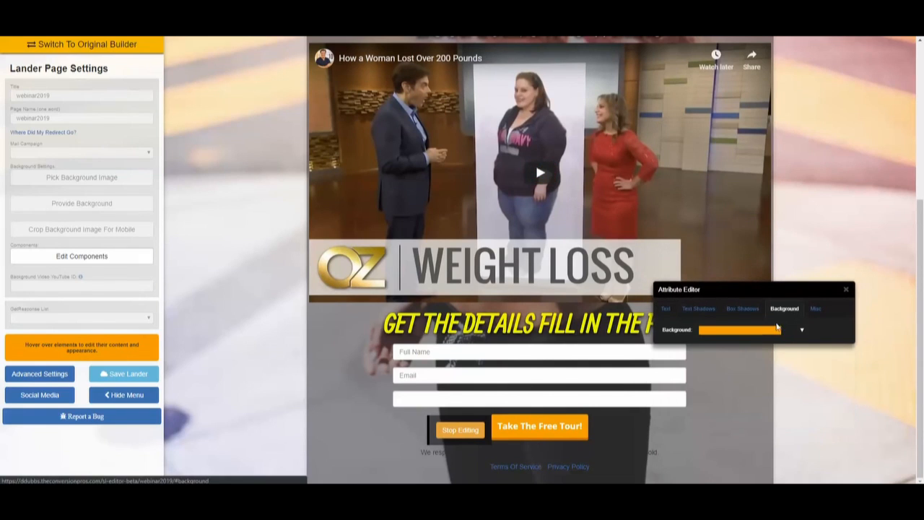
pyautogui.click(773, 331)
pyautogui.moveTo(778, 356); pyautogui.dragTo(780, 408)
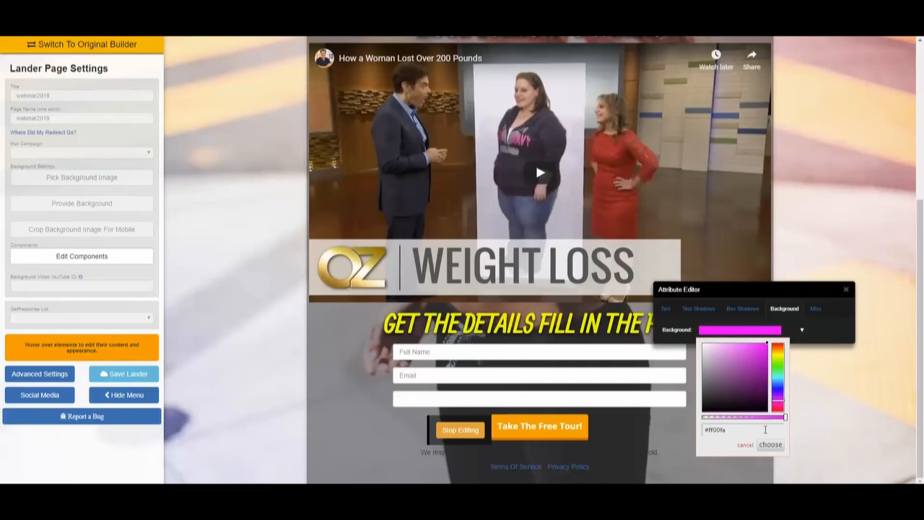
pyautogui.click(769, 444)
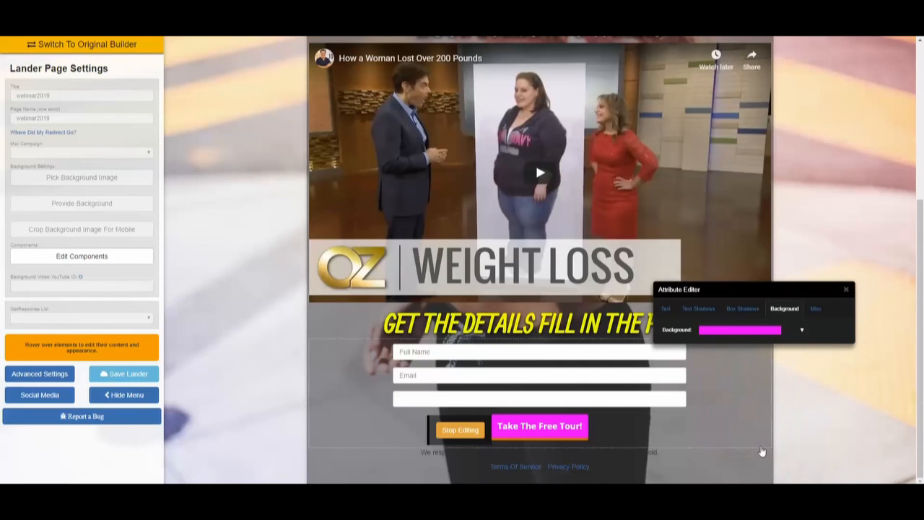
# Set the button's box shadow X offset to the middle of its range and close the Attribute Editor.
pyautogui.click(744, 311)
pyautogui.moveTo(829, 327); pyautogui.dragTo(764, 327)
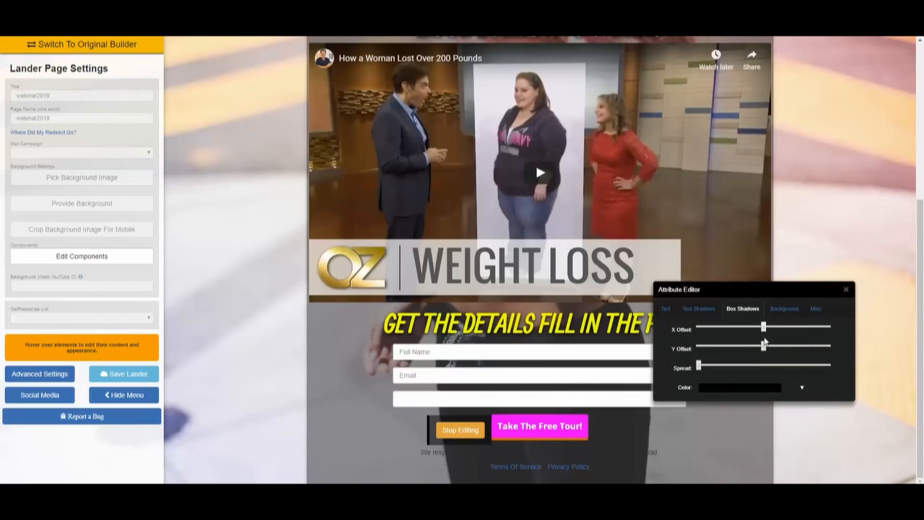
pyautogui.click(846, 289)
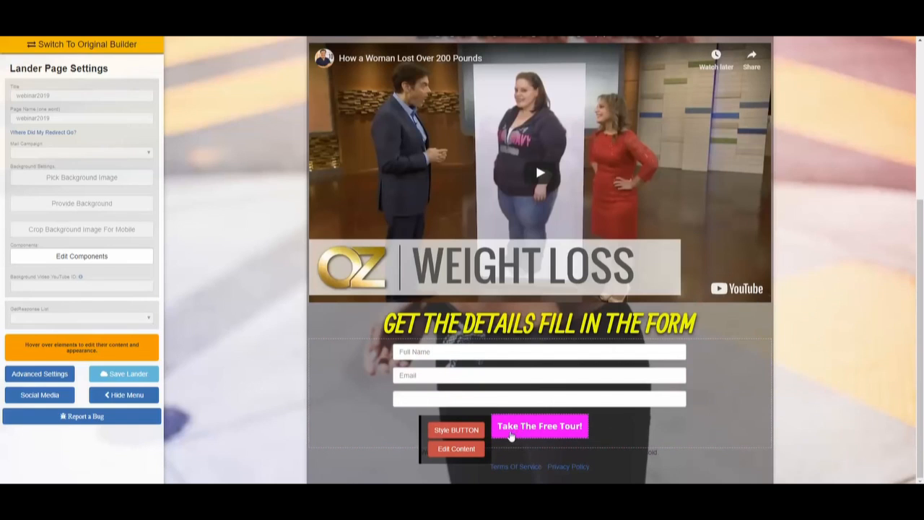
# Open the form button's content for editing and delete its Take The Free Tour! text.
pyautogui.click(475, 452)
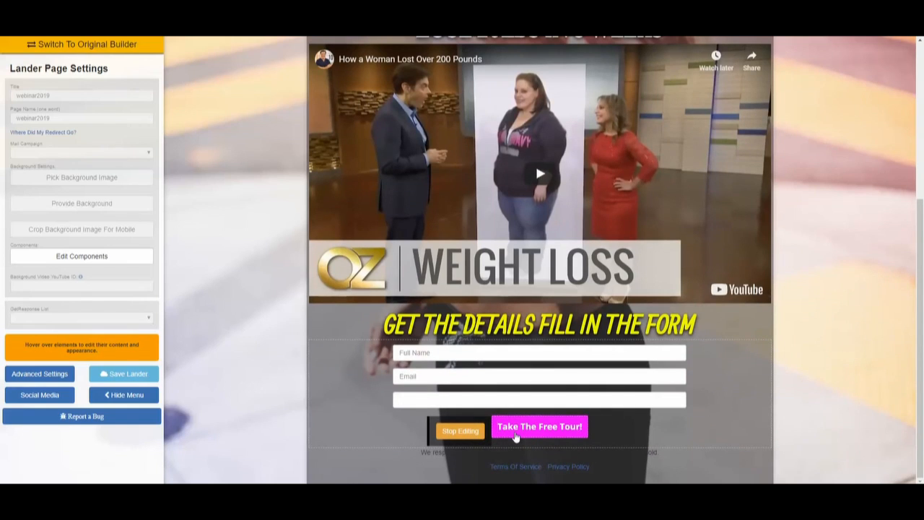
pyautogui.press('Delete')
pyautogui.press('Delete')
pyautogui.press('Delete')
pyautogui.press('Delete')
pyautogui.press('Delete')
pyautogui.press('Delete')
pyautogui.press('Delete')
pyautogui.press('Delete')
pyautogui.press('Delete')
pyautogui.press('Delete')
pyautogui.press('Delete')
pyautogui.press('Delete')
pyautogui.press('Delete')
pyautogui.press('Delete')
pyautogui.press('Delete')
pyautogui.press('Delete')
pyautogui.press('Delete')
pyautogui.press('Delete')
pyautogui.press('Delete')
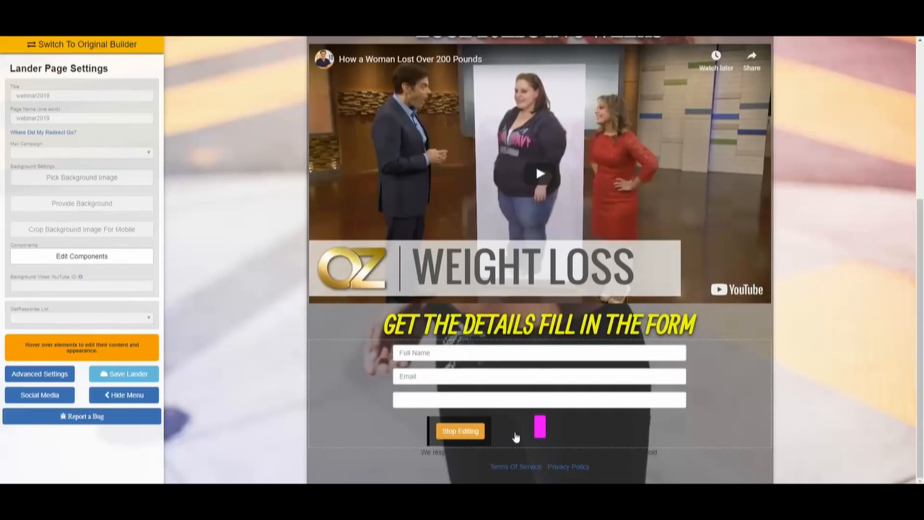
pyautogui.write('Click here')
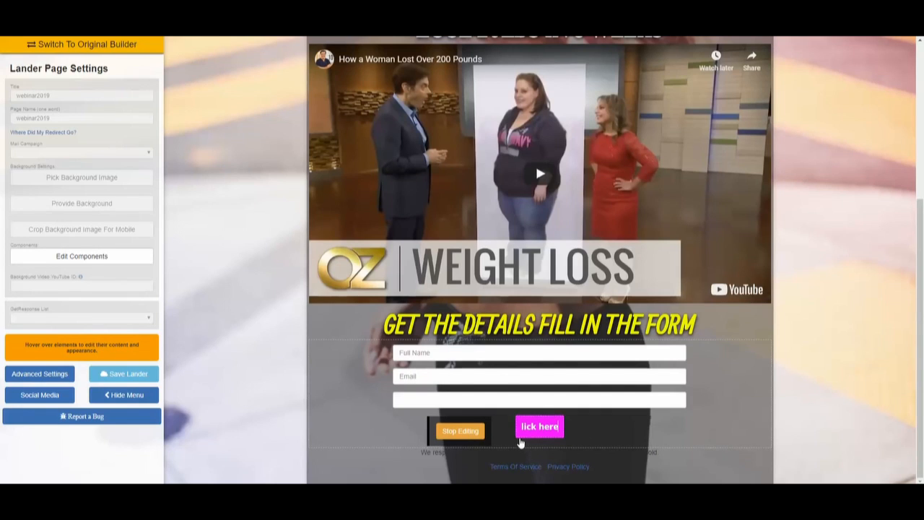
pyautogui.press('BackSpace')
pyautogui.press('BackSpace')
pyautogui.press('BackSpace')
pyautogui.press('BackSpace')
pyautogui.press('BackSpace')
pyautogui.press('BackSpace')
pyautogui.press('BackSpace')
pyautogui.press('BackSpace')
pyautogui.press('BackSpace')
pyautogui.press('BackSpace')
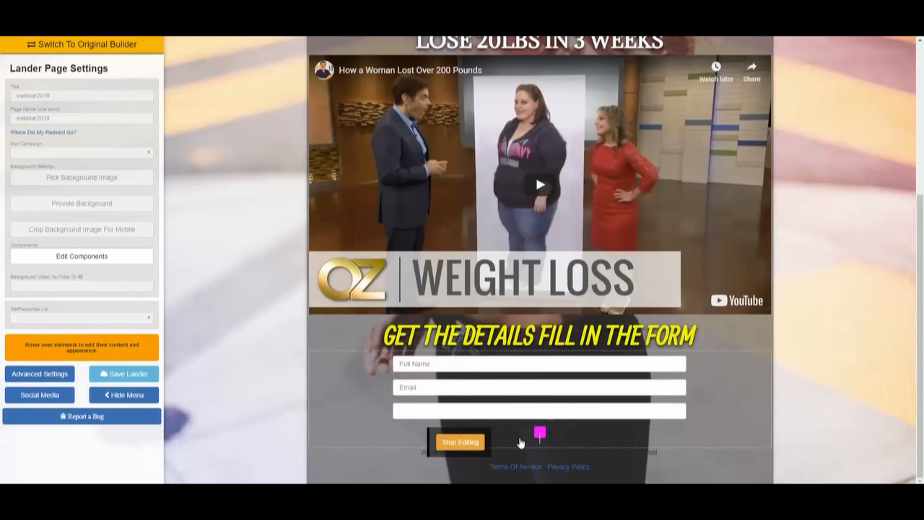
# Enter CLICK HERE as the form button's text and finish editing it.
pyautogui.write('CLICK')
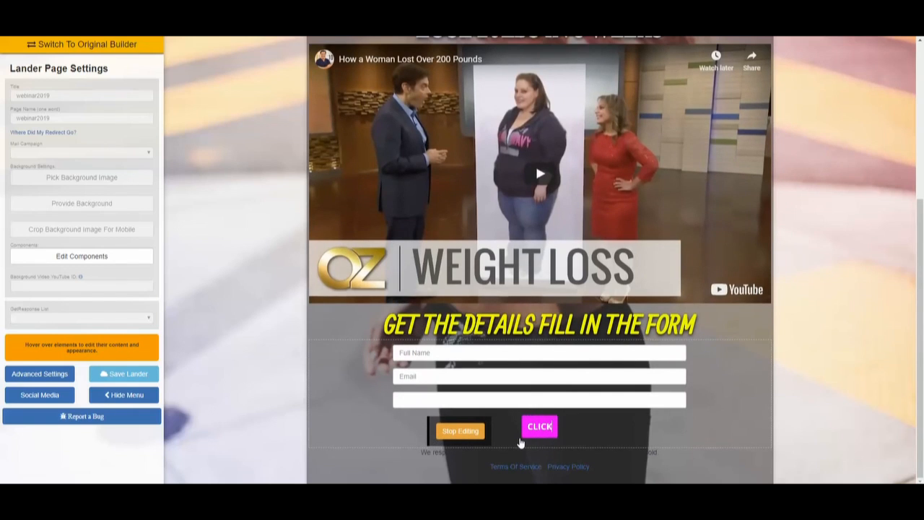
pyautogui.write(' HERE')
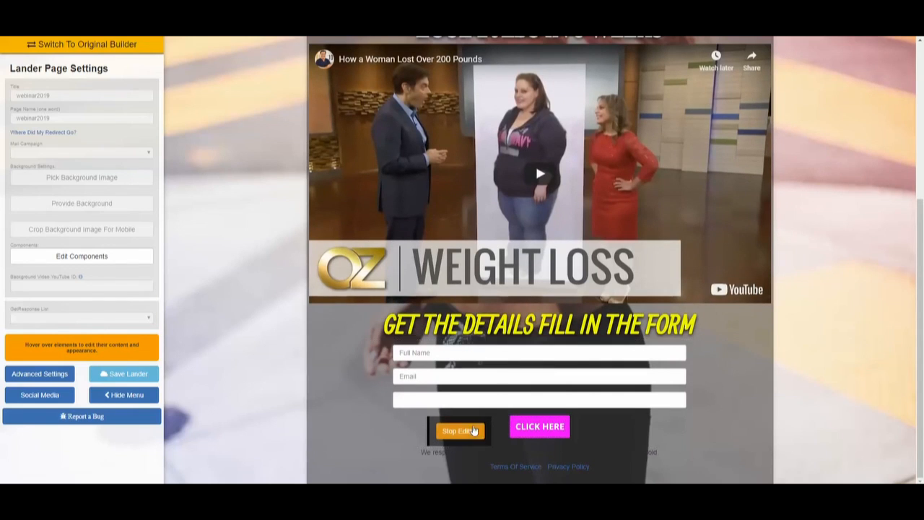
pyautogui.click(465, 432)
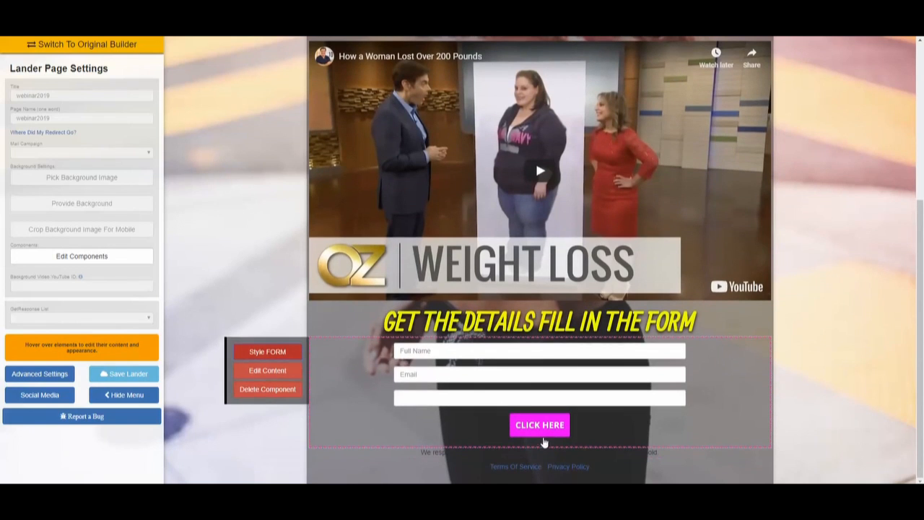
# Review the landing page from the top headline and before-and-after image down to the form and its button.
pyautogui.scroll(1, 538, 353)
pyautogui.scroll(4, 538, 354)
pyautogui.scroll(-5, 571, 352)
pyautogui.scroll(5, 599, 351)
pyautogui.scroll(-5, 599, 228)
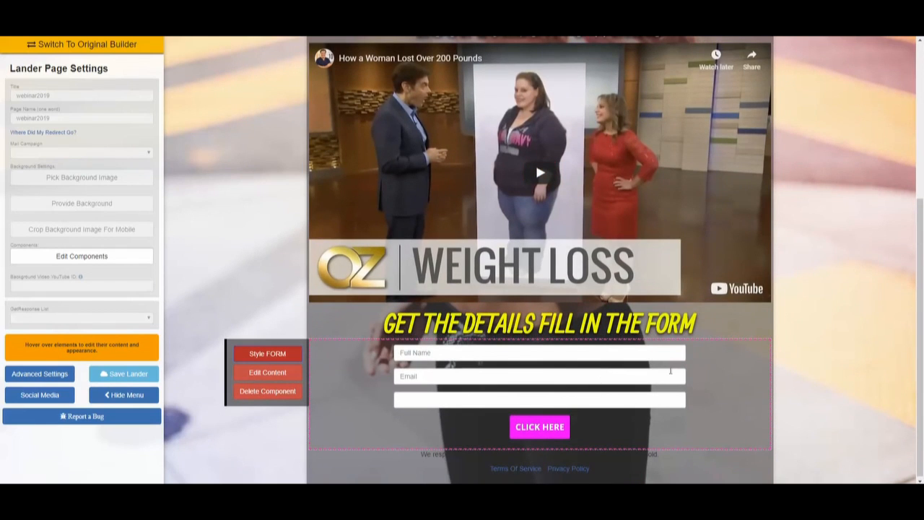
pyautogui.scroll(5, 775, 383)
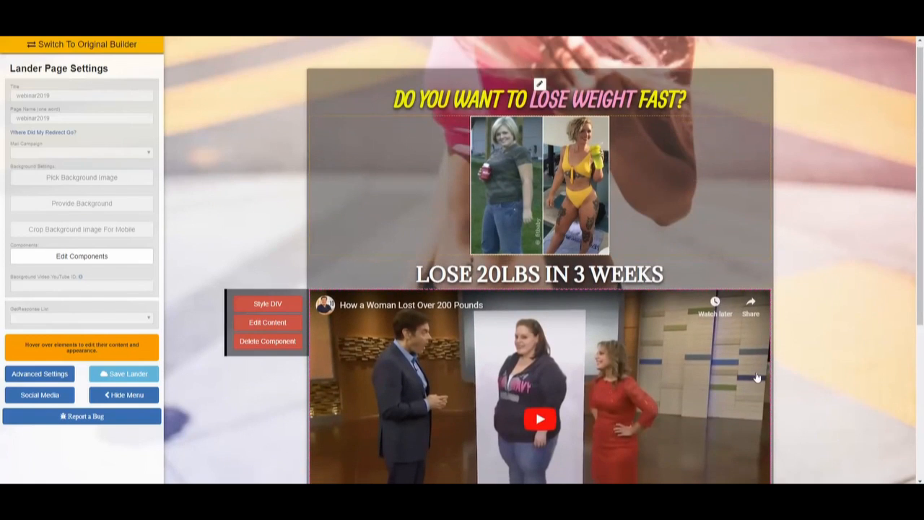
pyautogui.scroll(-5, 715, 357)
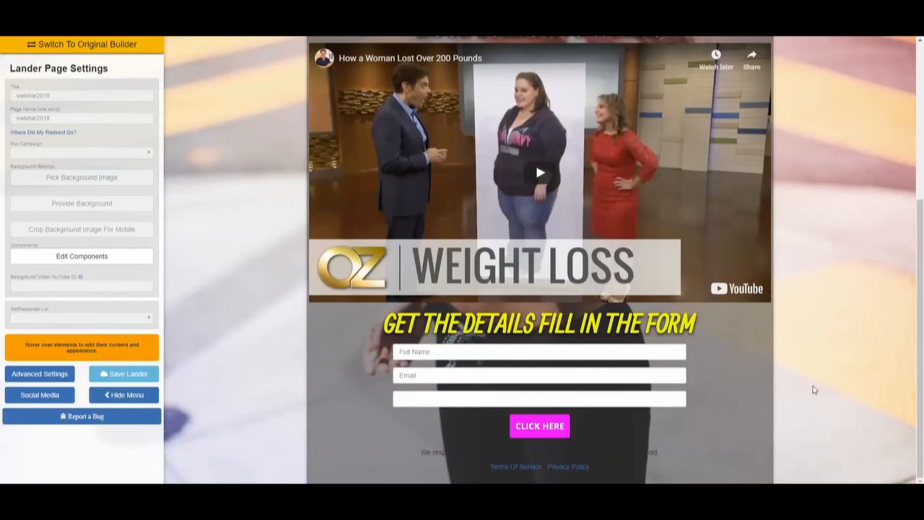
pyautogui.moveTo(675, 371)
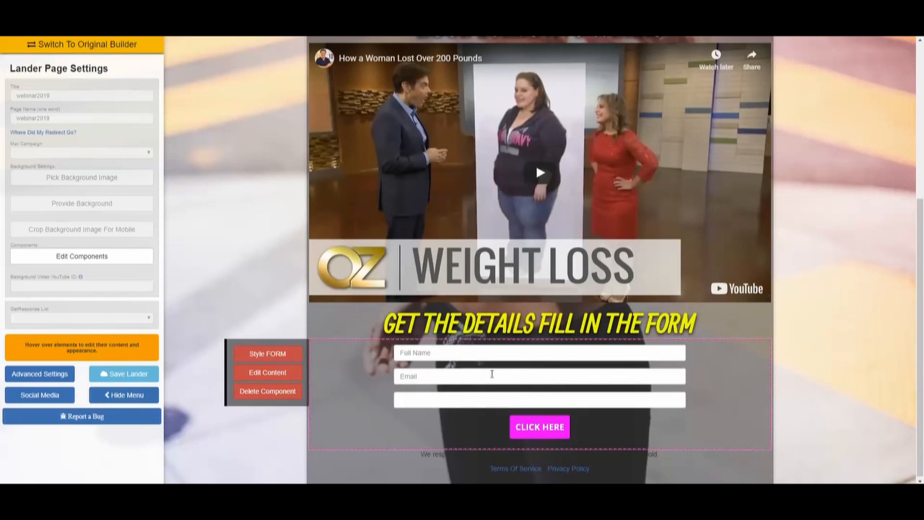
# Delete the lead form component and place a Click Here button component below the GET THE DETAILS FILL IN THE FORM headline.
pyautogui.click(267, 391)
pyautogui.click(275, 409)
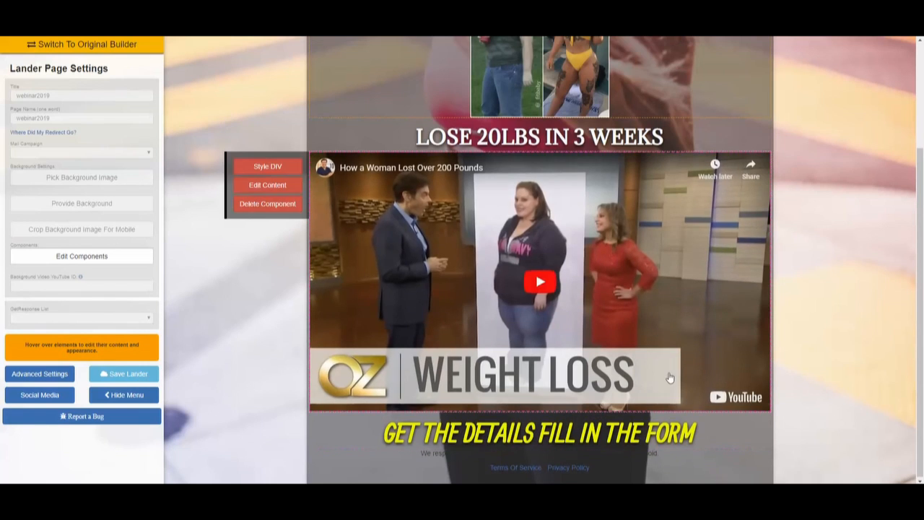
pyautogui.scroll(3, 714, 315)
pyautogui.scroll(-3, 715, 316)
pyautogui.scroll(3, 716, 314)
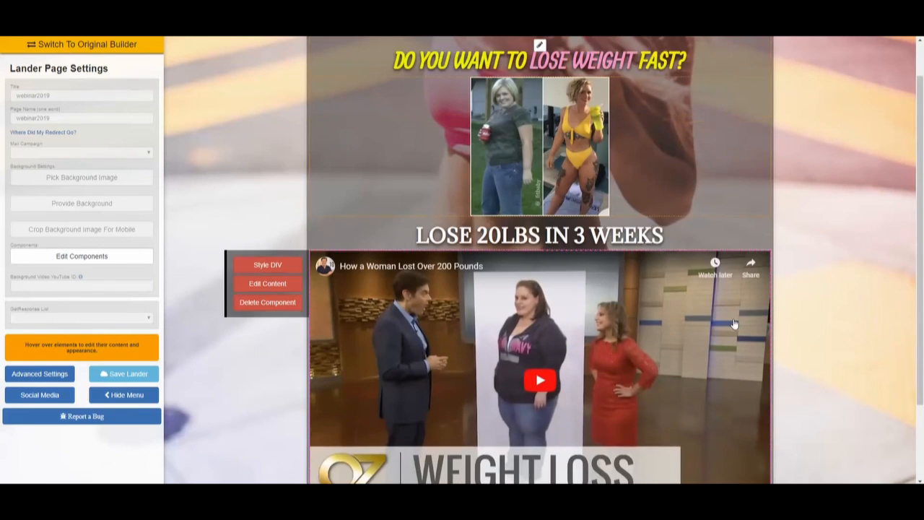
pyautogui.scroll(-3, 736, 319)
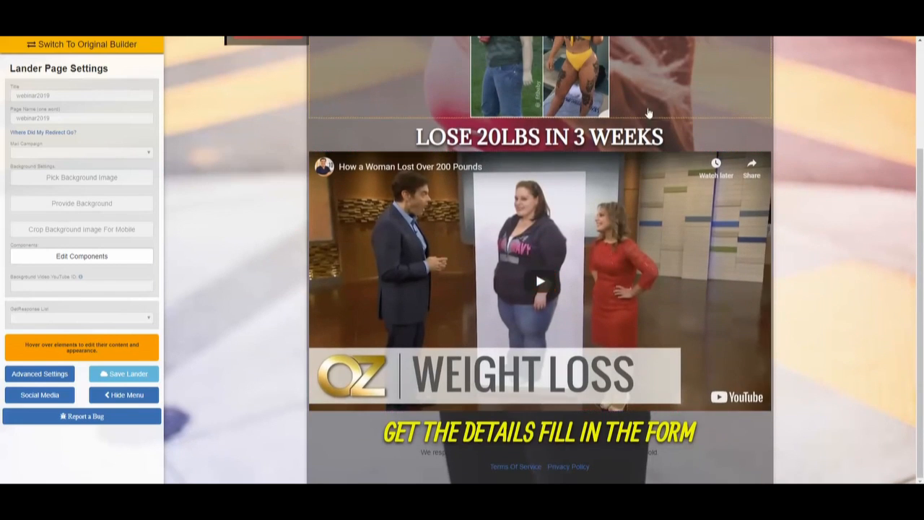
pyautogui.scroll(3, 744, 288)
pyautogui.scroll(-2, 747, 286)
pyautogui.scroll(-2, 747, 286)
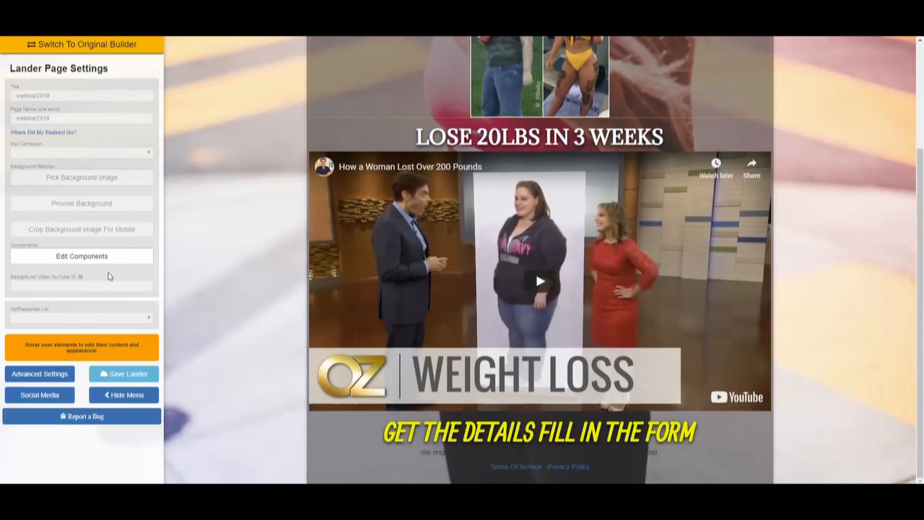
pyautogui.click(113, 261)
pyautogui.moveTo(842, 276); pyautogui.dragTo(644, 457)
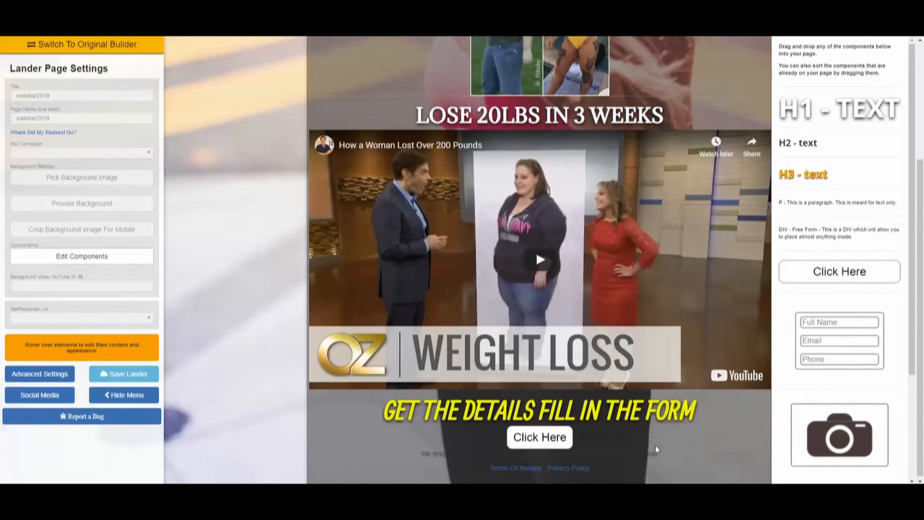
# Replace the text of the headline below the video with JOIN NOW CLICK ON THE BUTTON and finish editing it.
pyautogui.moveTo(433, 415)
pyautogui.click(264, 431)
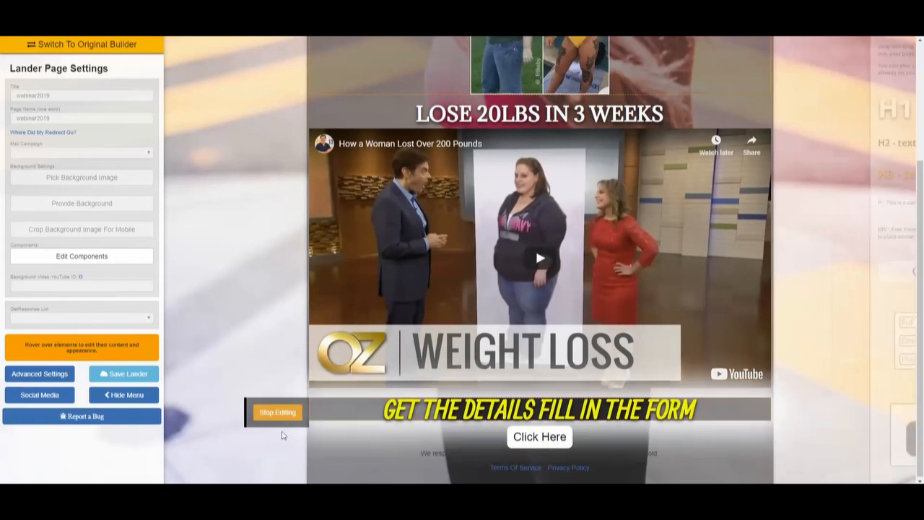
pyautogui.click(698, 415)
pyautogui.press('BackSpace')
pyautogui.press('BackSpace')
pyautogui.press('BackSpace')
pyautogui.press('BackSpace')
pyautogui.press('BackSpace')
pyautogui.press('BackSpace')
pyautogui.press('BackSpace')
pyautogui.press('BackSpace')
pyautogui.press('BackSpace')
pyautogui.press('BackSpace')
pyautogui.press('BackSpace')
pyautogui.press('BackSpace')
pyautogui.press('BackSpace')
pyautogui.press('BackSpace')
pyautogui.press('BackSpace')
pyautogui.press('BackSpace')
pyautogui.press('BackSpace')
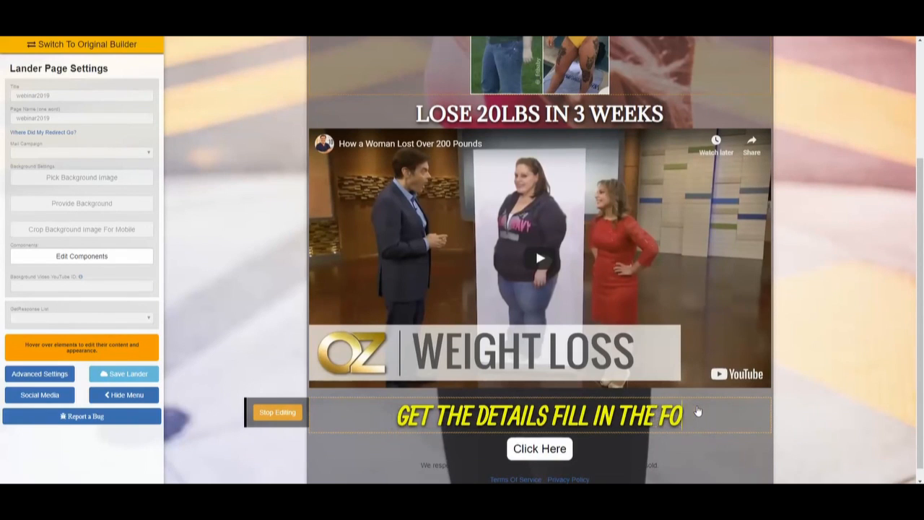
pyautogui.press('BackSpace')
pyautogui.press('BackSpace')
pyautogui.press('BackSpace')
pyautogui.press('BackSpace')
pyautogui.press('BackSpace')
pyautogui.press('BackSpace')
pyautogui.press('BackSpace')
pyautogui.press('BackSpace')
pyautogui.press('BackSpace')
pyautogui.press('BackSpace')
pyautogui.press('BackSpace')
pyautogui.press('BackSpace')
pyautogui.press('BackSpace')
pyautogui.press('BackSpace')
pyautogui.press('BackSpace')
pyautogui.write('J')
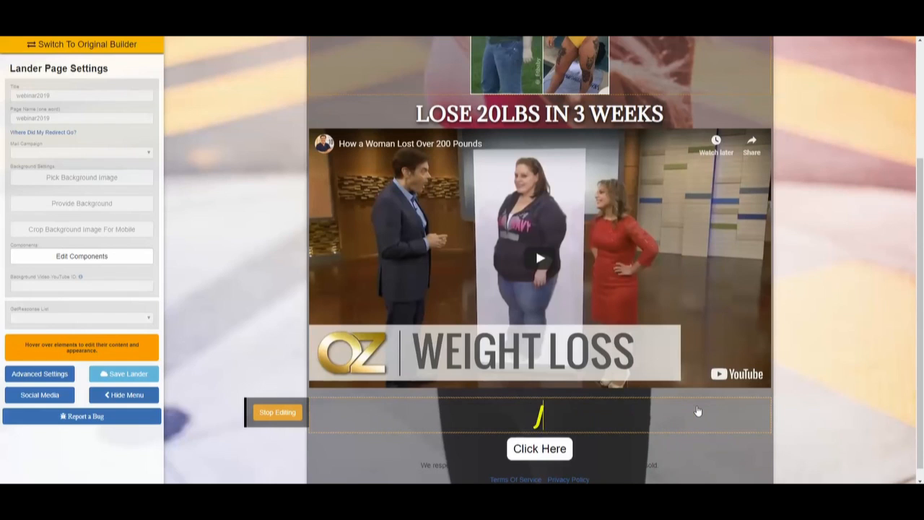
pyautogui.write('OIN NOW CL')
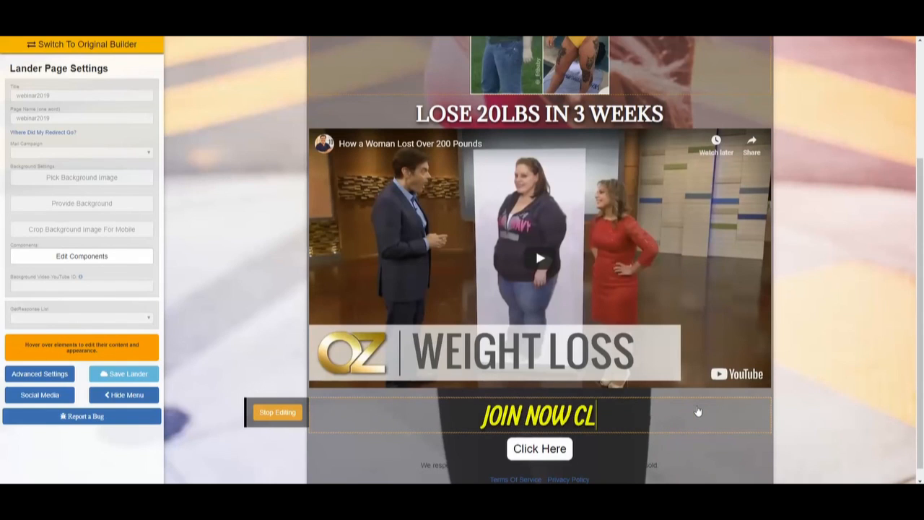
pyautogui.write('ICK ON THE B')
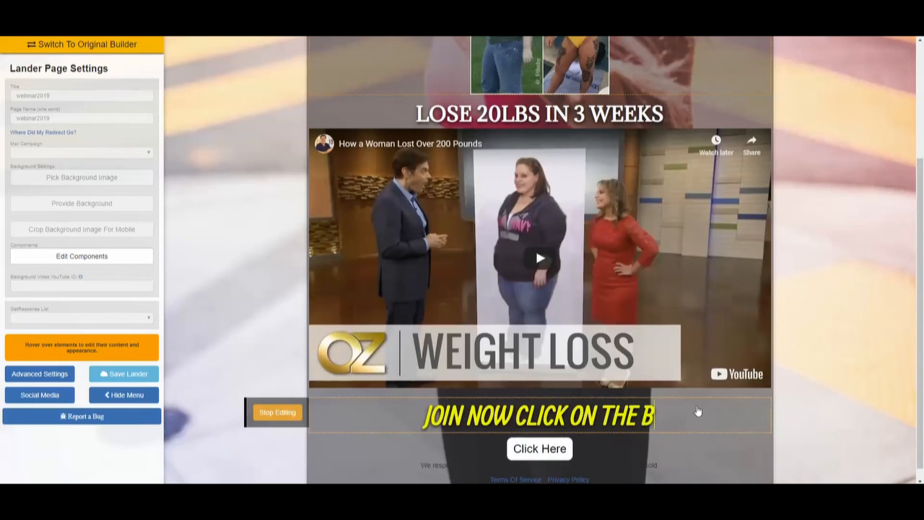
pyautogui.write('UTTON')
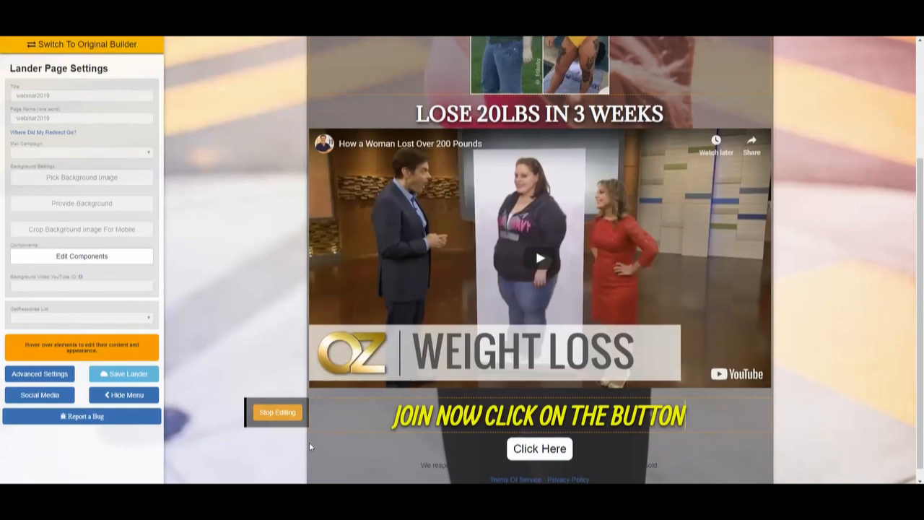
pyautogui.click(278, 413)
# Open the Click Here button's content for editing and set its background color to a strong pink.
pyautogui.moveTo(566, 440)
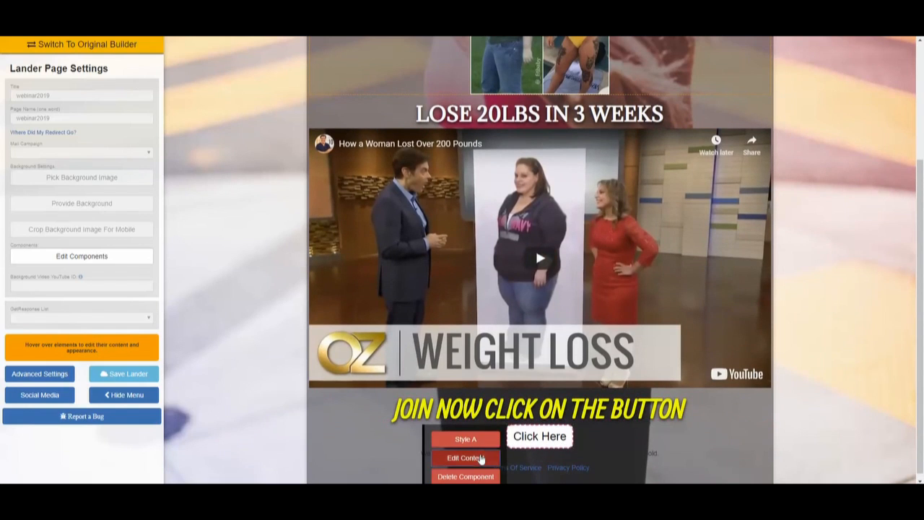
pyautogui.click(483, 454)
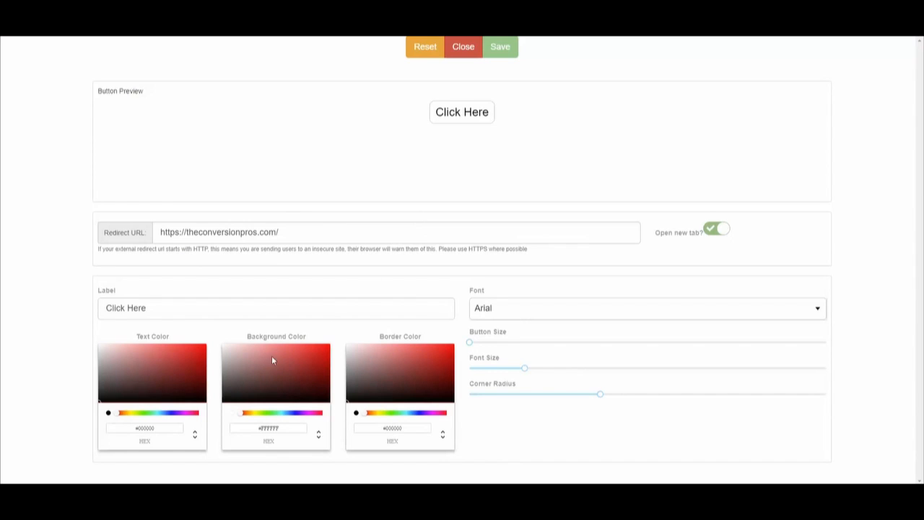
pyautogui.click(309, 415)
pyautogui.moveTo(302, 366); pyautogui.dragTo(263, 370)
pyautogui.moveTo(309, 416); pyautogui.dragTo(315, 419)
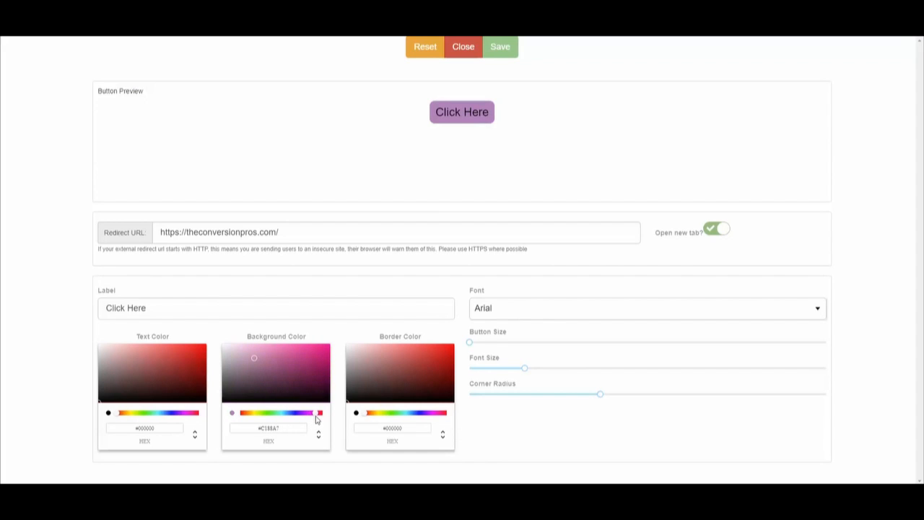
pyautogui.moveTo(283, 352); pyautogui.dragTo(300, 354)
# Set the button's text color to near-white and its border to near-black, and slightly increase its corner radius.
pyautogui.click(102, 347)
pyautogui.moveTo(421, 401); pyautogui.dragTo(453, 403)
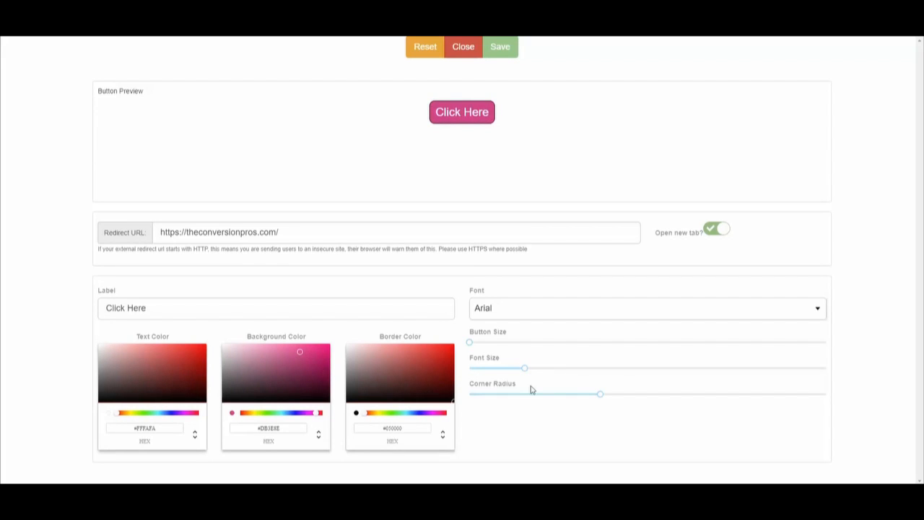
pyautogui.moveTo(602, 394)
pyautogui.mouseDown()
pyautogui.moveTo(673, 394)
pyautogui.moveTo(612, 403)
pyautogui.mouseUp()
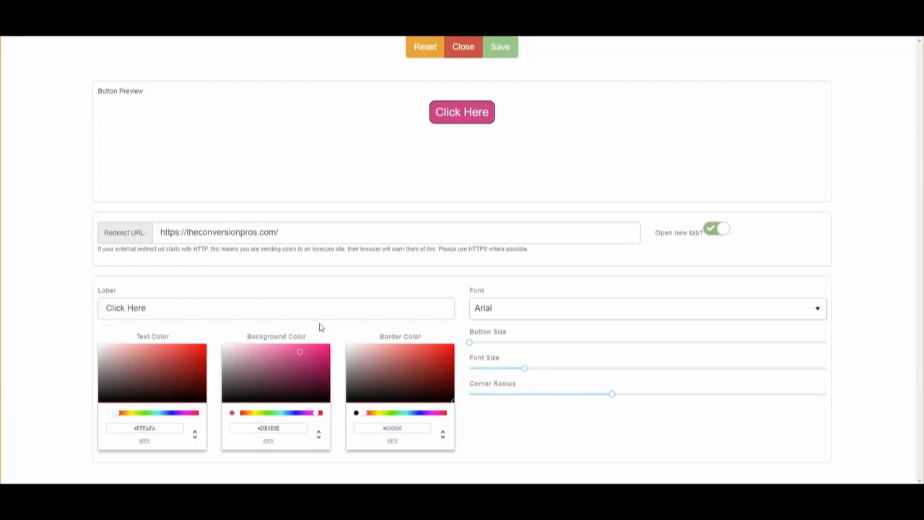
pyautogui.click(179, 313)
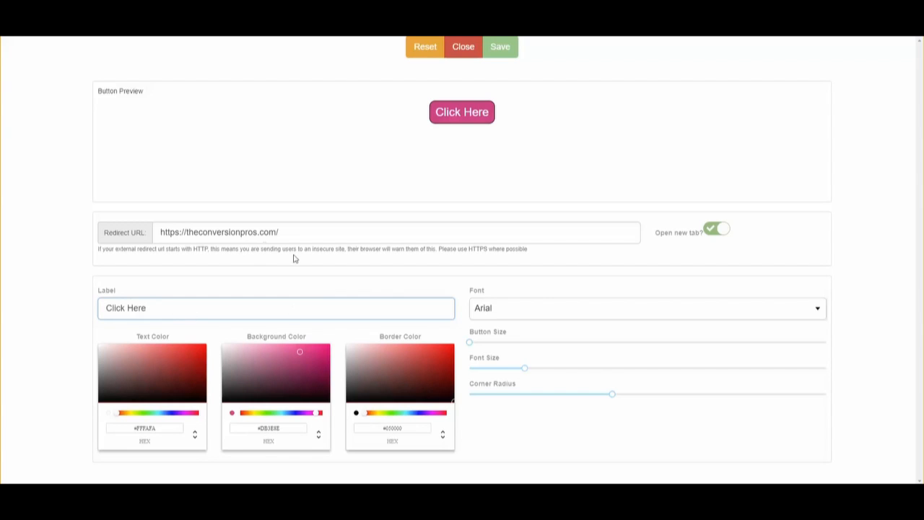
pyautogui.click(258, 238)
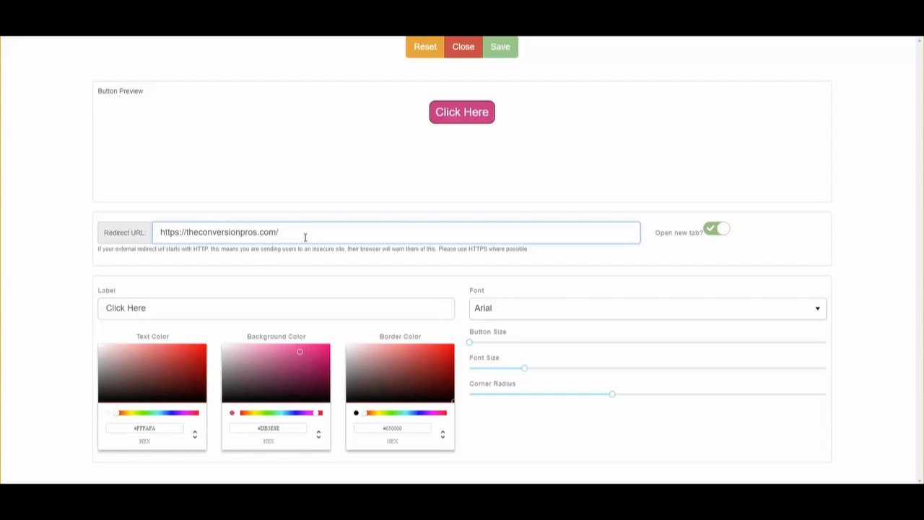
pyautogui.press('BackSpace')
pyautogui.press('BackSpace')
pyautogui.press('BackSpace')
pyautogui.press('BackSpace')
pyautogui.press('BackSpace')
pyautogui.press('BackSpace')
pyautogui.press('BackSpace')
pyautogui.press('BackSpace')
pyautogui.press('BackSpace')
pyautogui.press('BackSpace')
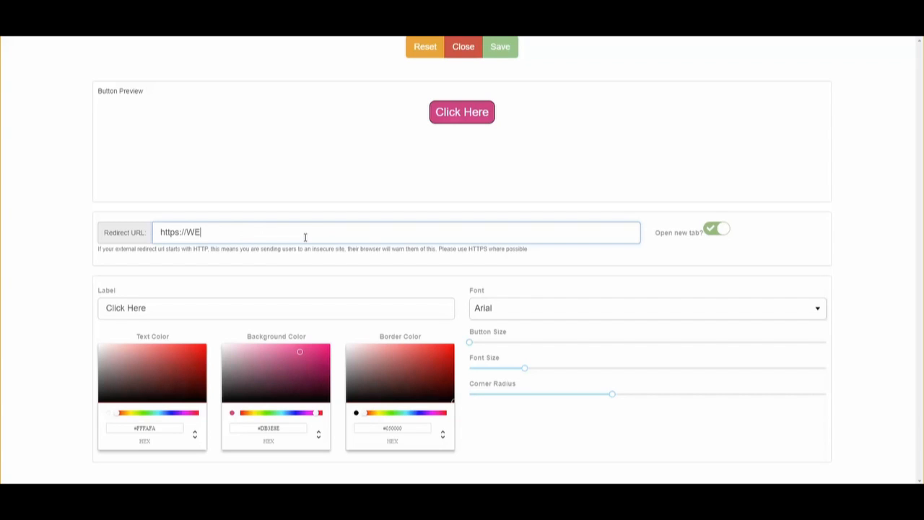
pyautogui.write('WEIGHTLOSSSITE.COM')
pyautogui.click(307, 288)
# Try the Arvo font on the button's label.
pyautogui.click(630, 353)
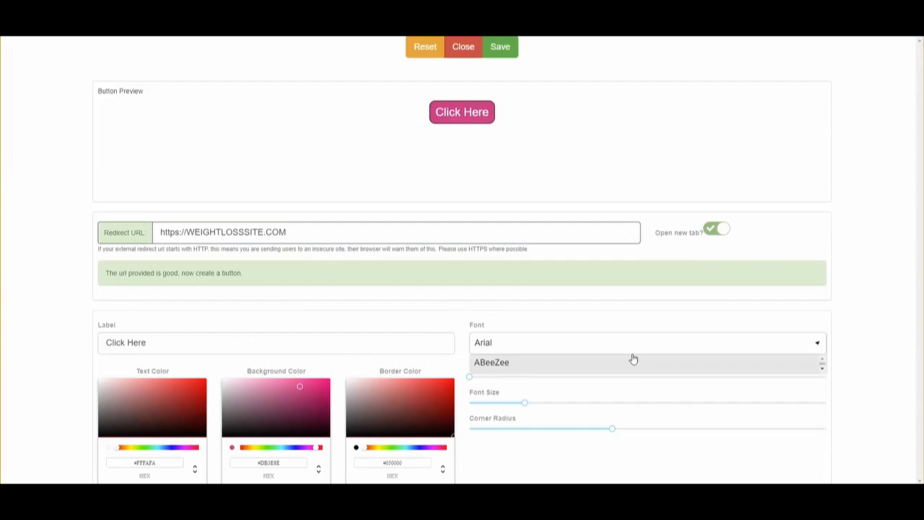
pyautogui.scroll(-3, 611, 400)
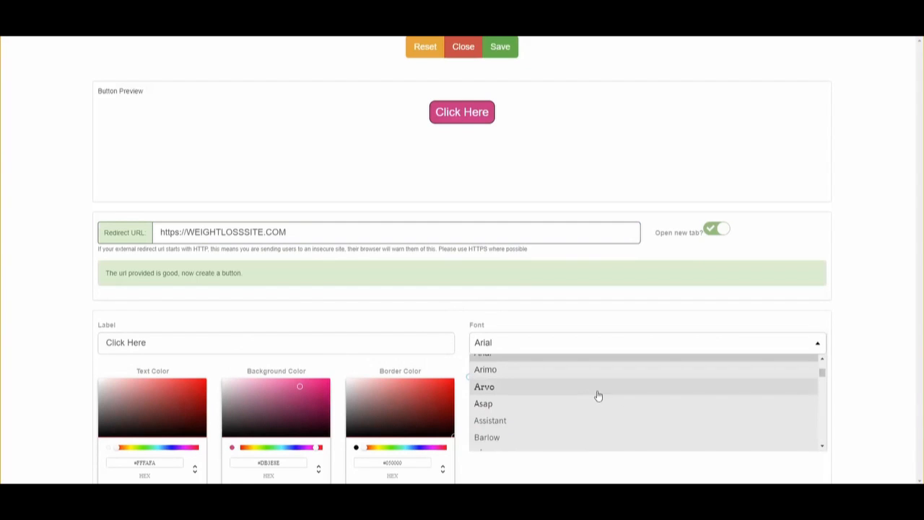
pyautogui.click(561, 392)
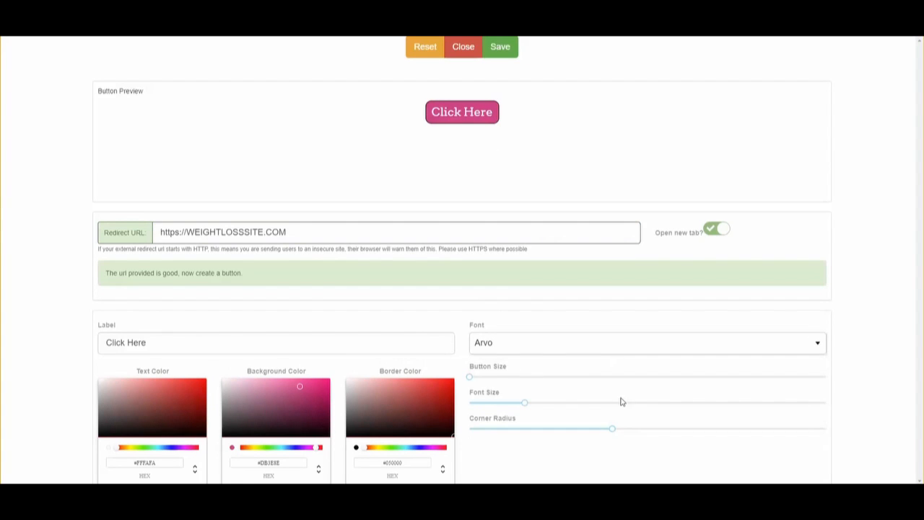
# Set the button's font to Bree Serif and save the button to the landing page.
pyautogui.click(586, 340)
pyautogui.scroll(-1, 589, 382)
pyautogui.scroll(-1, 588, 390)
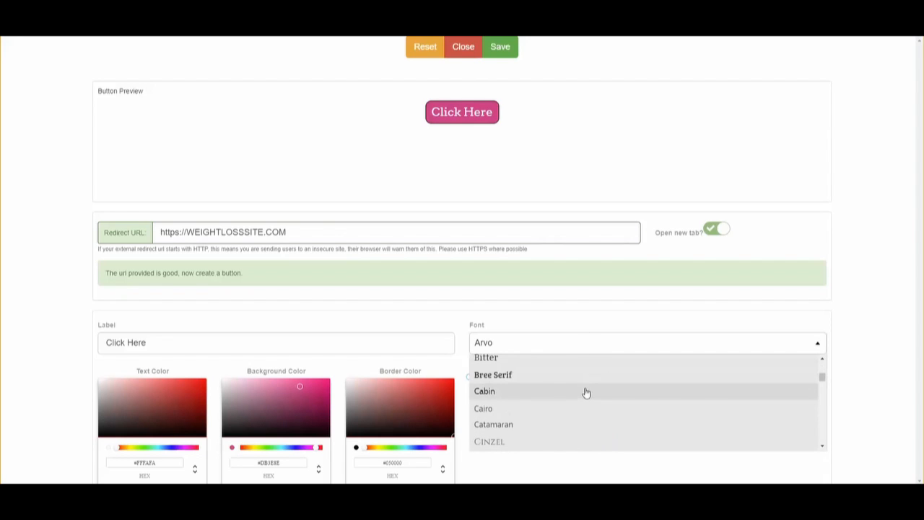
pyautogui.click(570, 377)
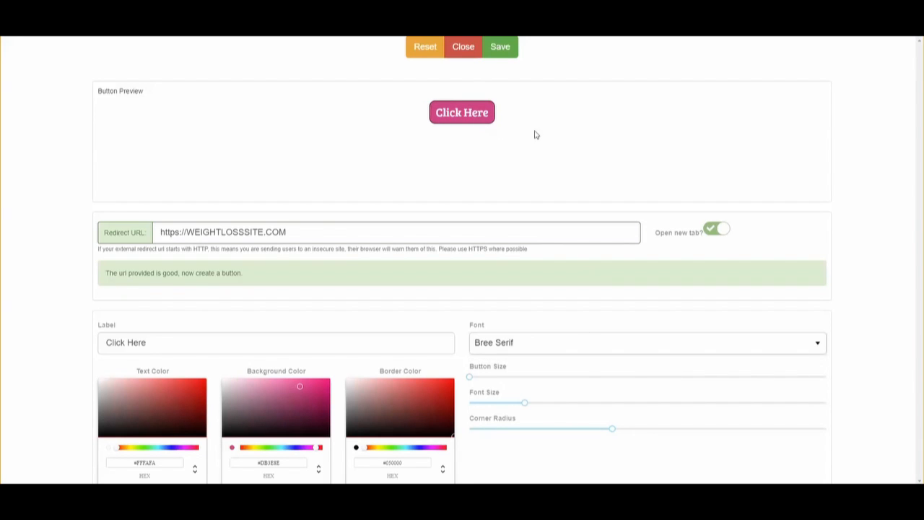
pyautogui.click(507, 51)
pyautogui.moveTo(569, 439)
pyautogui.scroll(-1, 569, 438)
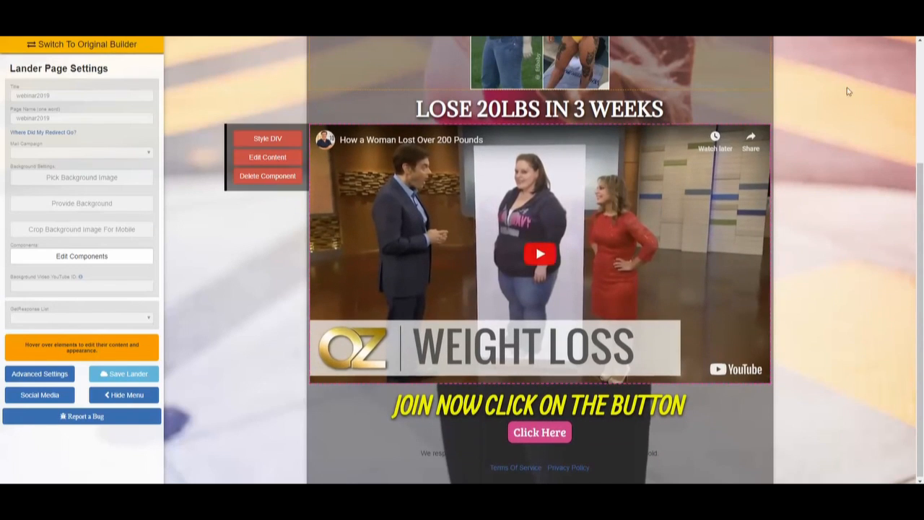
# Zoom the browser page out two levels and open the list of components that can be added to the page.
pyautogui.click(916, 14)
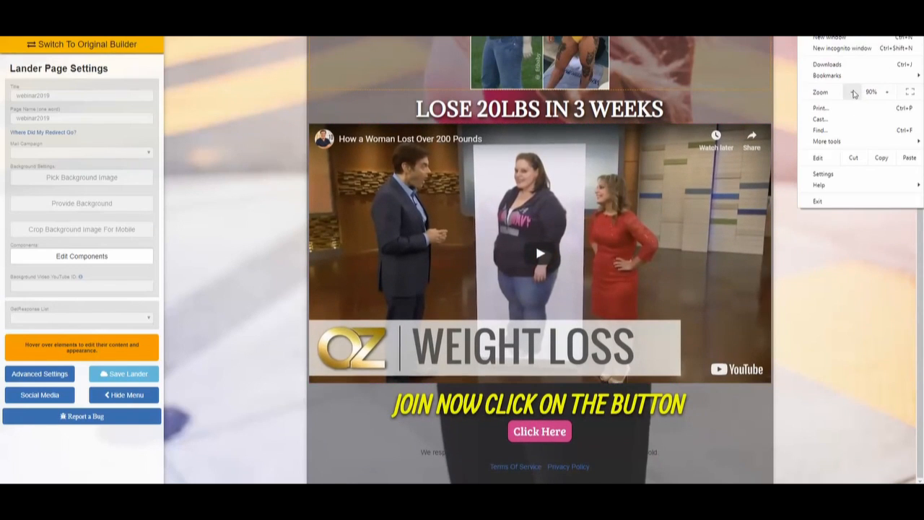
pyautogui.click(852, 91)
pyautogui.click(852, 91)
pyautogui.click(831, 275)
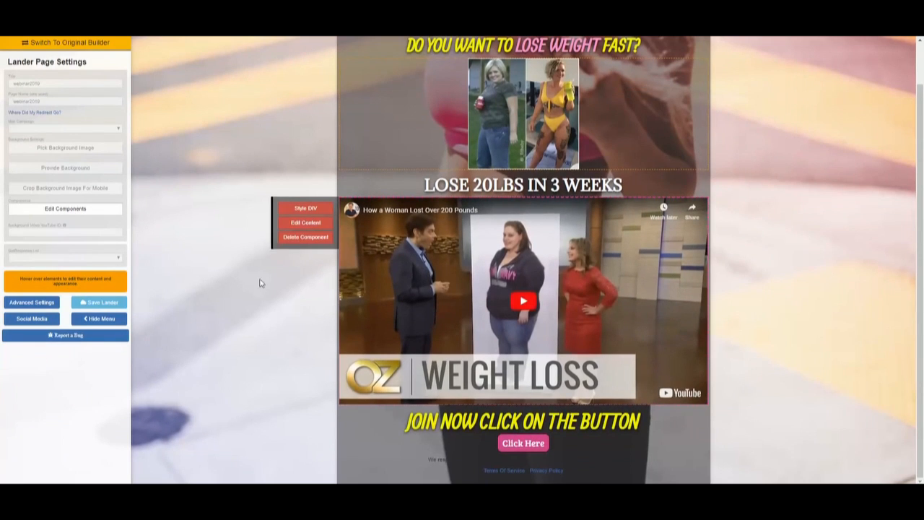
pyautogui.click(97, 210)
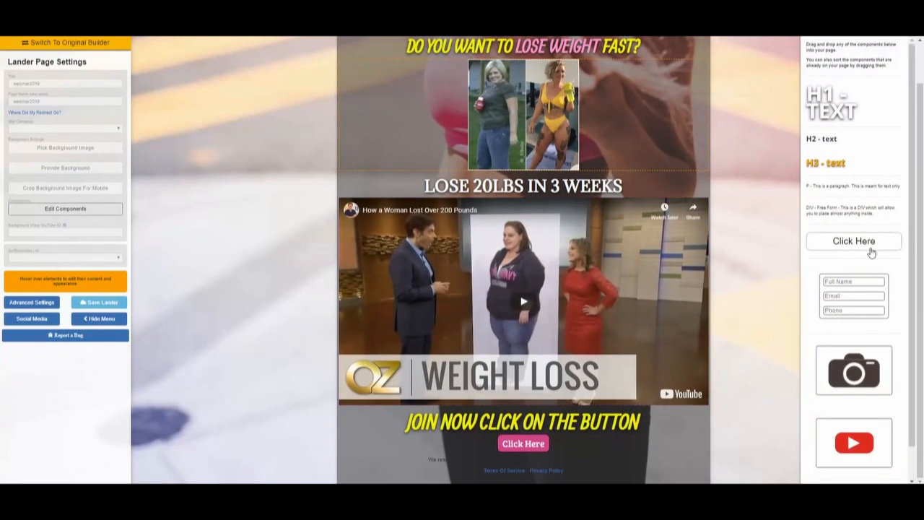
# Add a social media icons component to the landing page below the pink Click Here button.
pyautogui.scroll(-1, 887, 317)
pyautogui.moveTo(843, 459); pyautogui.dragTo(566, 470)
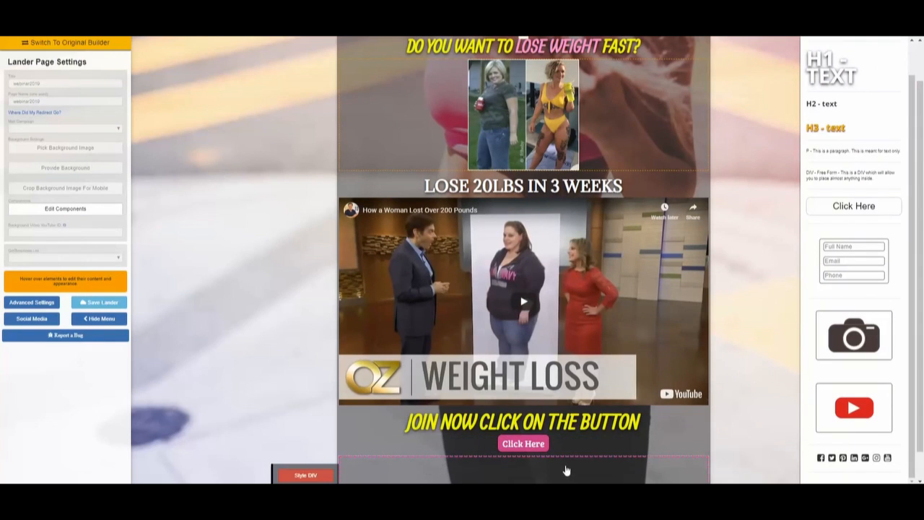
pyautogui.scroll(-1, 625, 447)
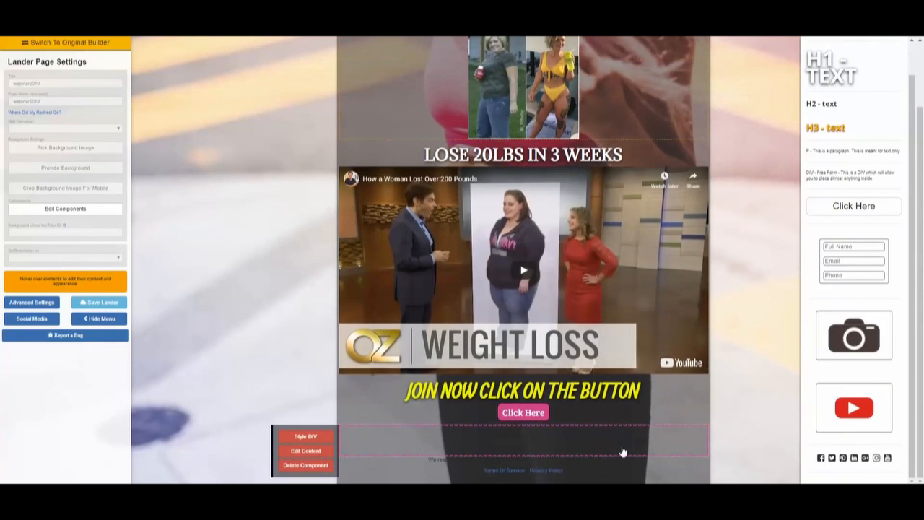
pyautogui.click(326, 452)
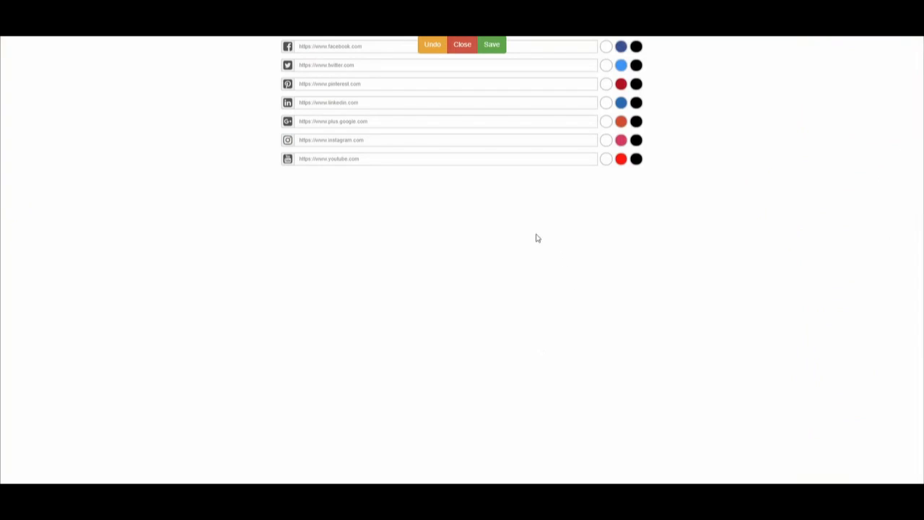
pyautogui.click(376, 48)
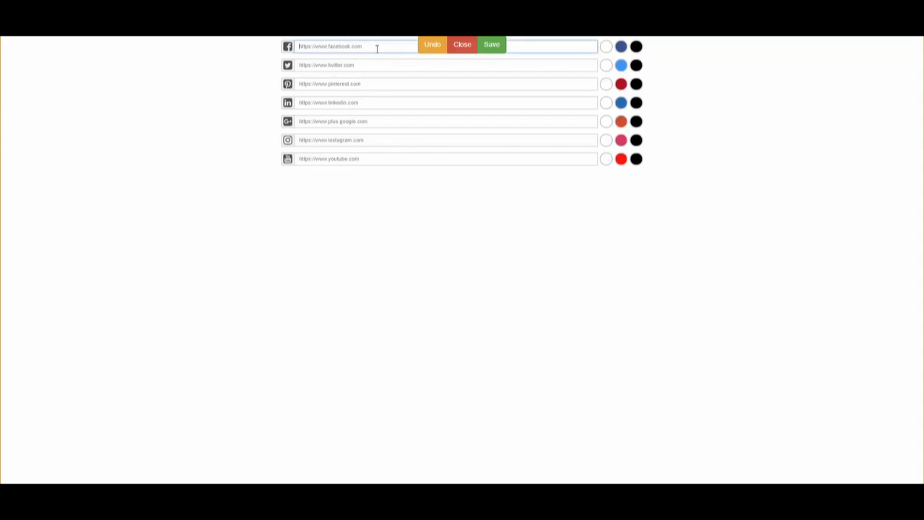
pyautogui.write('h')
pyautogui.click(355, 104)
pyautogui.write('ht')
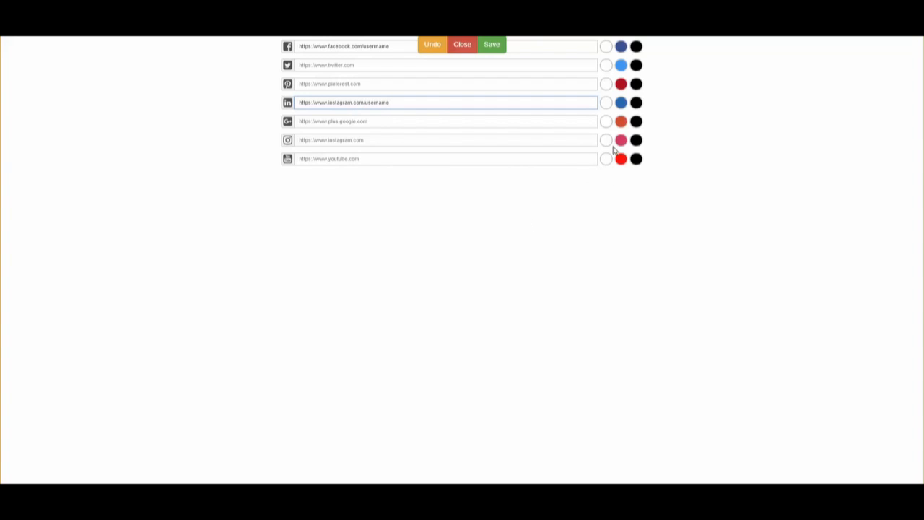
# Set the Facebook icon to blue and the LinkedIn icon to white, and try to save the social links.
pyautogui.click(621, 47)
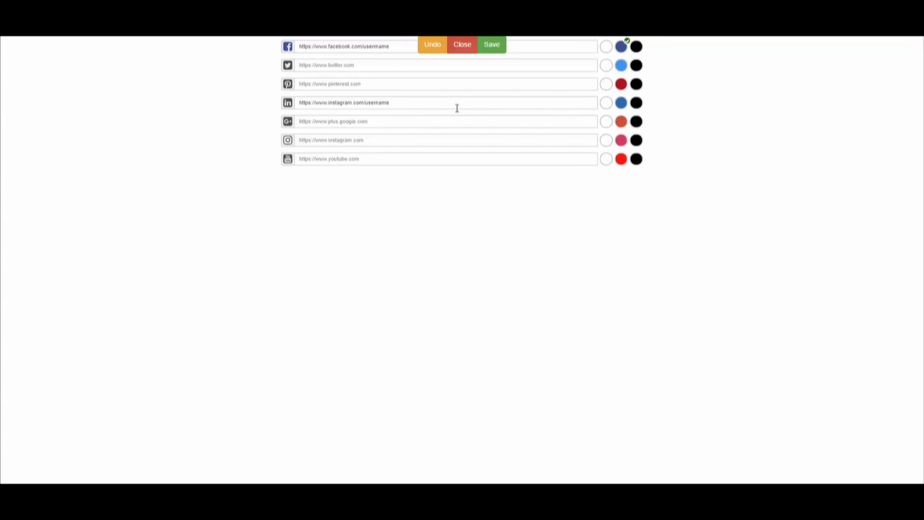
pyautogui.click(607, 102)
pyautogui.click(490, 45)
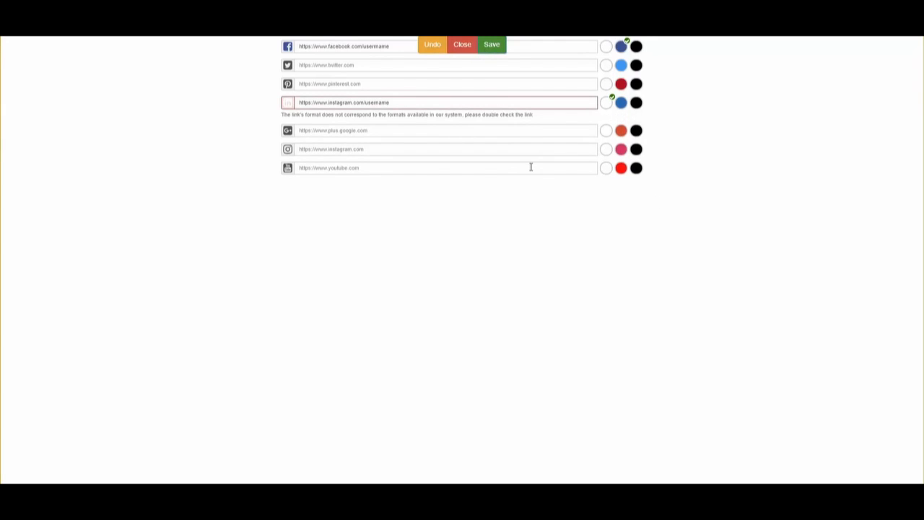
pyautogui.click(403, 104)
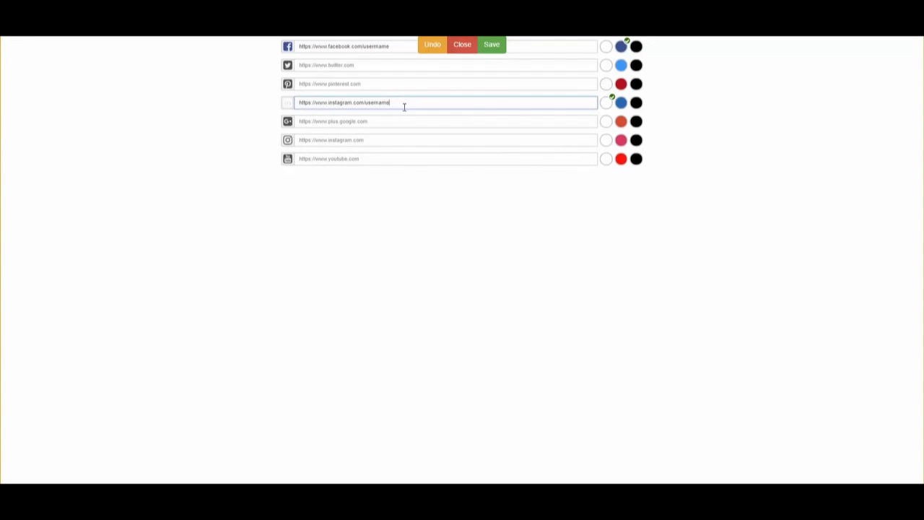
pyautogui.moveTo(409, 103); pyautogui.dragTo(295, 102)
pyautogui.hotkey('ctrl', 'c')
pyautogui.click(337, 138)
pyautogui.hotkey('ctrl', 'v')
pyautogui.moveTo(394, 102); pyautogui.dragTo(259, 113)
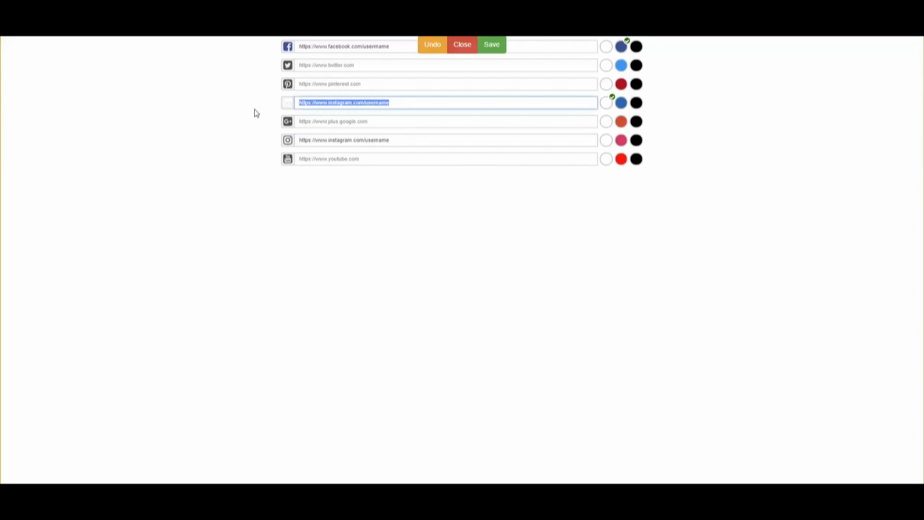
pyautogui.press('BackSpace')
# Set the Instagram icon to its pinkish-red colour and save the social links.
pyautogui.click(622, 141)
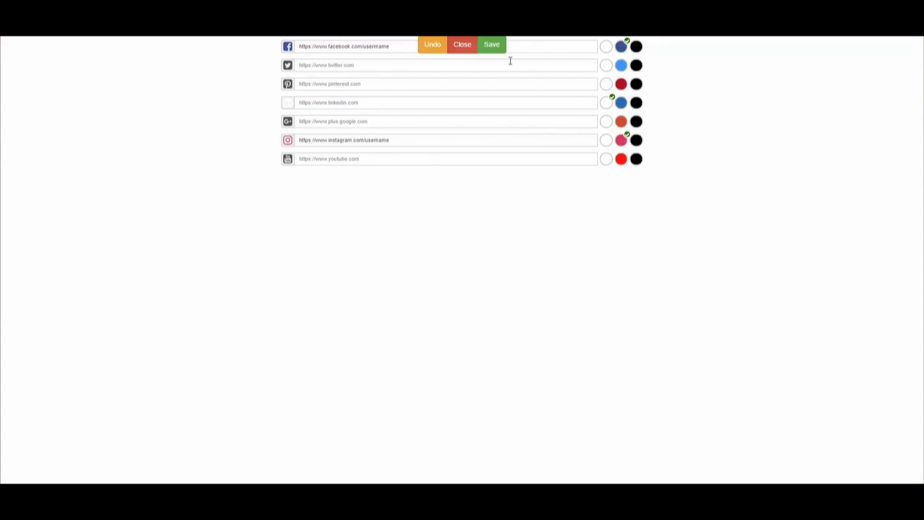
pyautogui.click(494, 45)
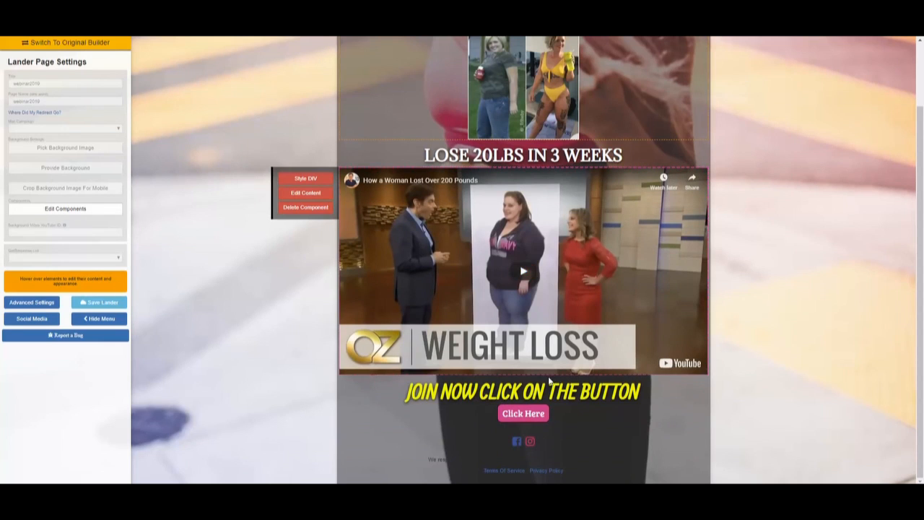
# Add an H1 heading reading "QUESTIONS CALL ME" between the Click Here button and the social icons.
pyautogui.click(86, 209)
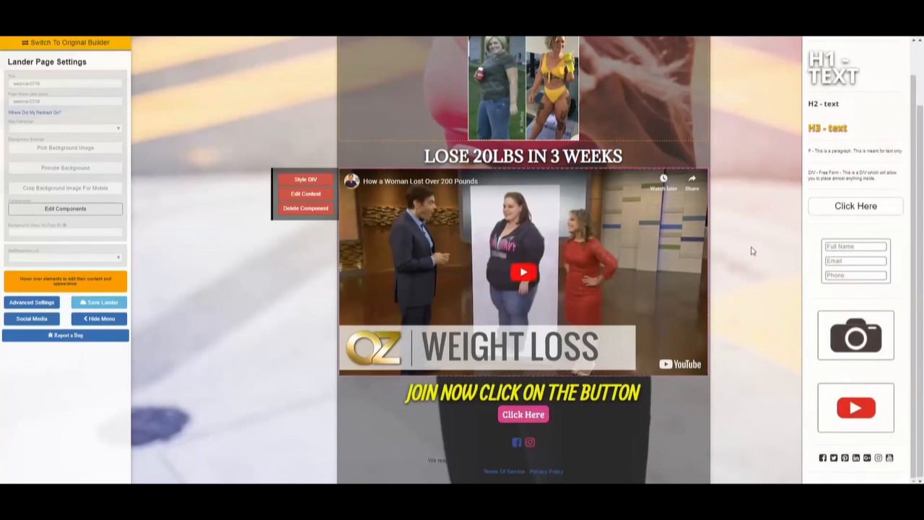
pyautogui.moveTo(830, 69); pyautogui.dragTo(505, 441)
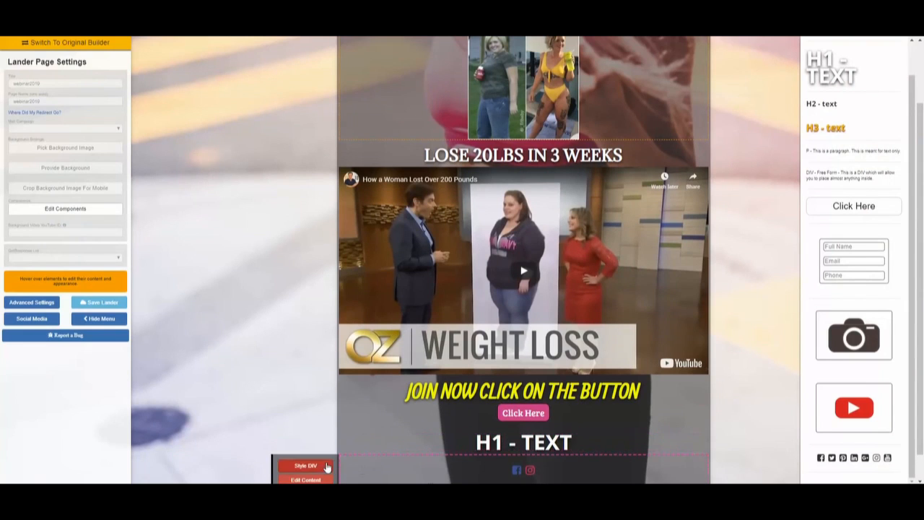
pyautogui.click(331, 455)
pyautogui.press('Delete')
pyautogui.press('Delete')
pyautogui.write('QUESTIONS CALL ME')
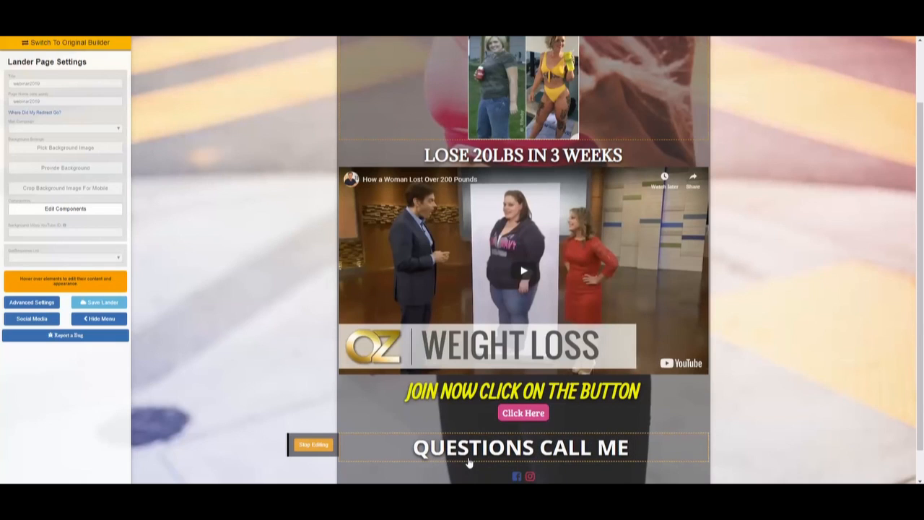
pyautogui.click(325, 444)
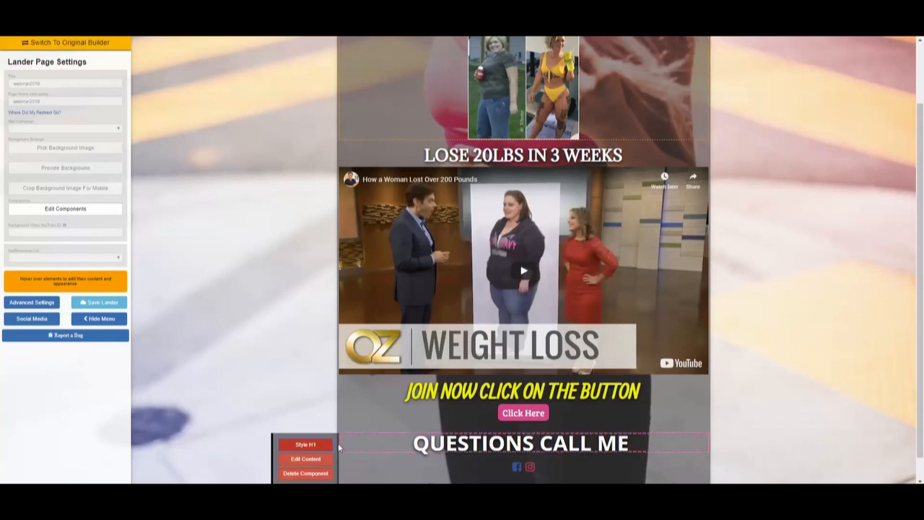
# Reduce the font size of the "QUESTIONS CALL ME" heading.
pyautogui.click(306, 444)
pyautogui.moveTo(416, 463); pyautogui.dragTo(303, 217)
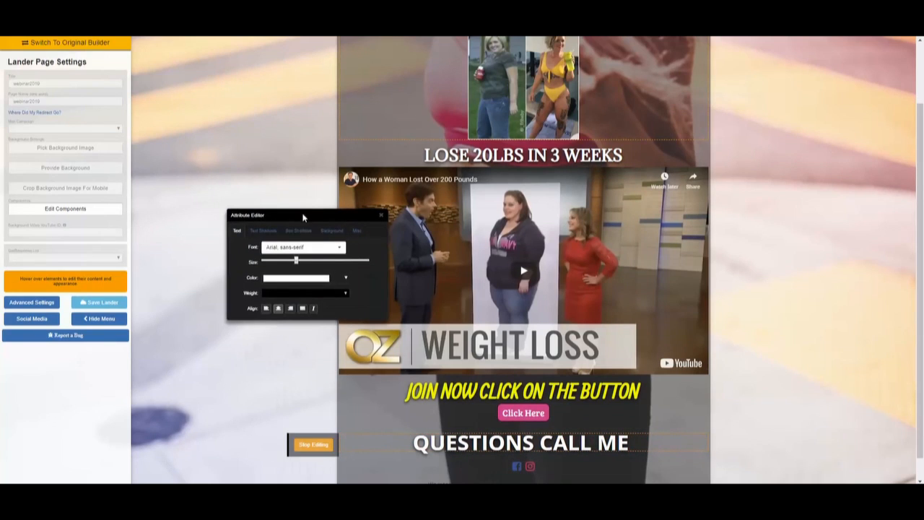
pyautogui.moveTo(297, 263); pyautogui.dragTo(282, 264)
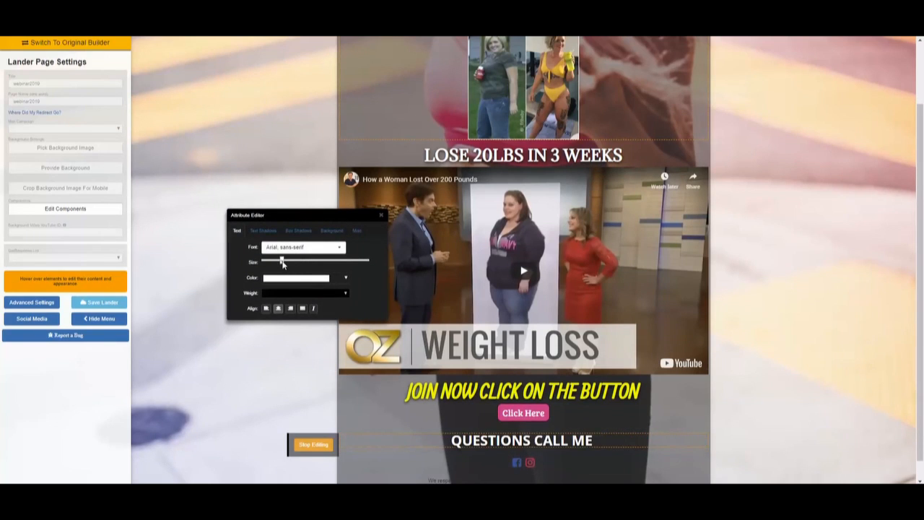
pyautogui.click(382, 214)
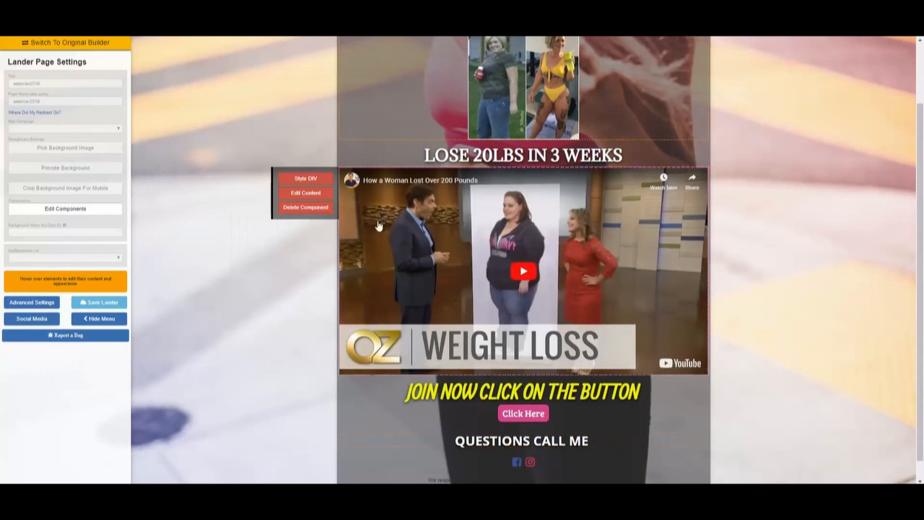
pyautogui.scroll(1, 340, 403)
pyautogui.scroll(2, 340, 403)
pyautogui.scroll(-3, 727, 301)
pyautogui.scroll(3, 302, 317)
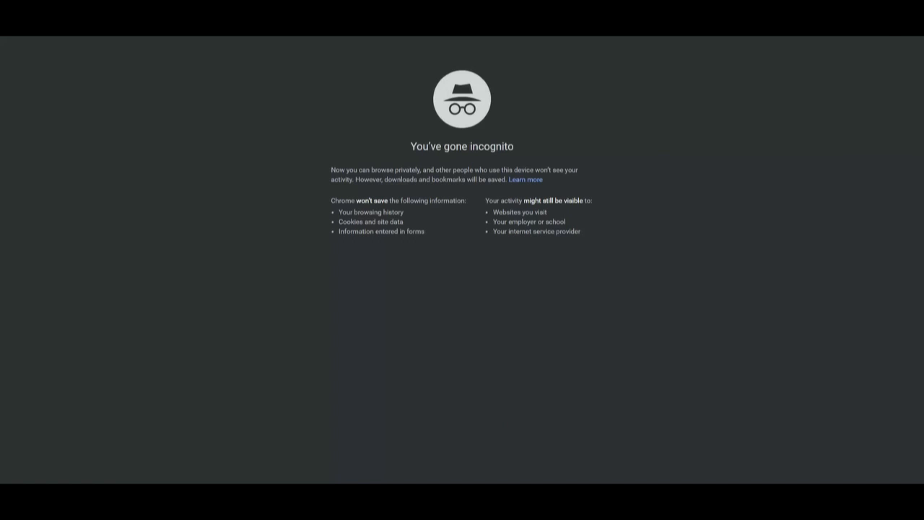
# Switch to the incognito browser window, open Google and search for beach.
pyautogui.write('google')
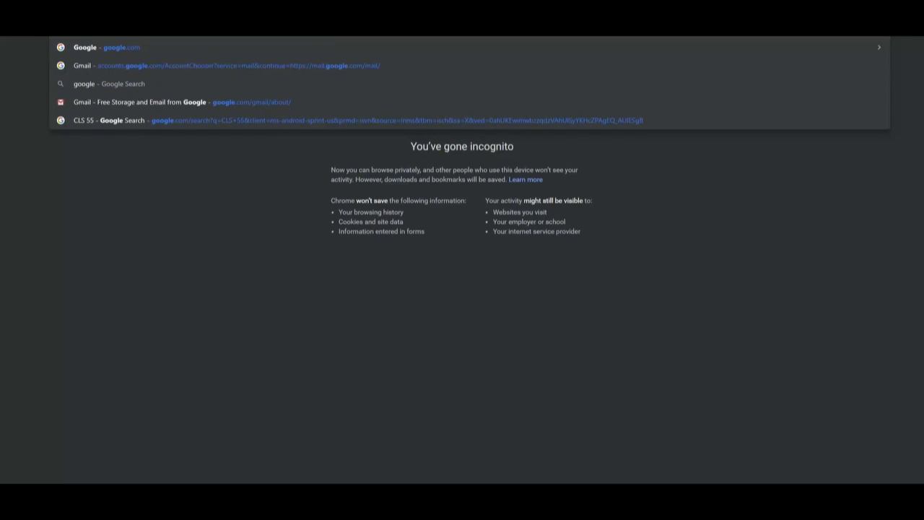
pyautogui.press('Return')
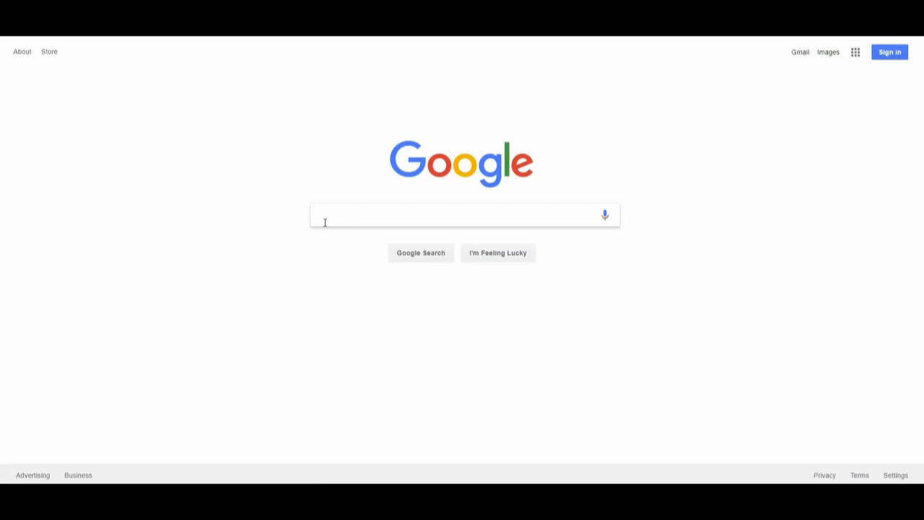
pyautogui.write('beach')
pyautogui.press('Return')
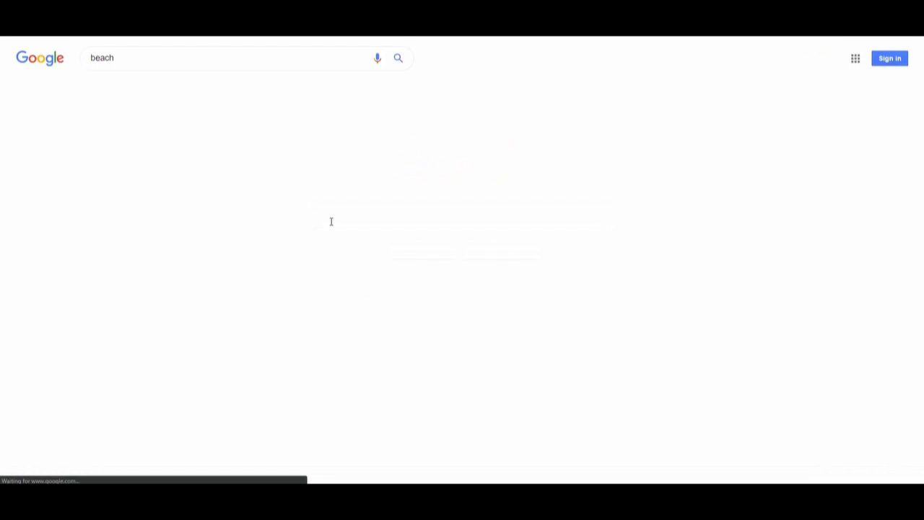
pyautogui.click(199, 26)
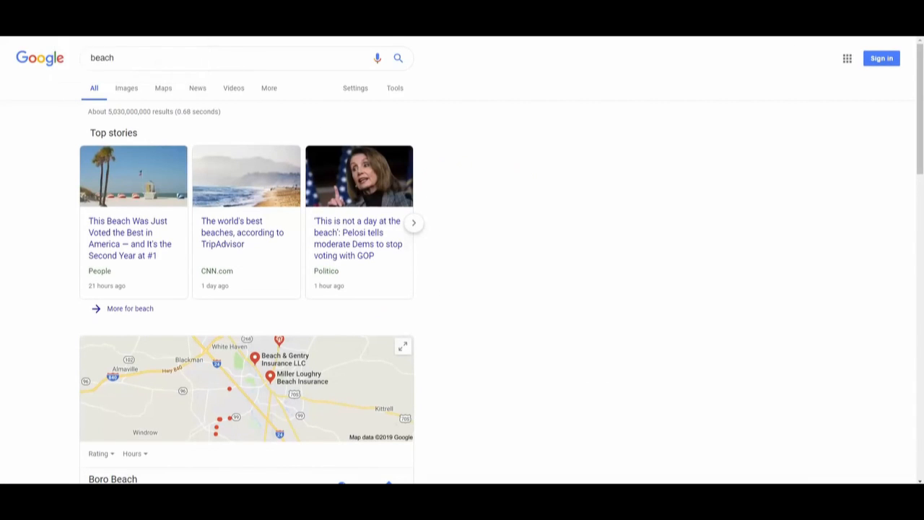
# Show the beach image results, open the Cancún Beaches picture and copy its image address.
pyautogui.click(138, 91)
pyautogui.scroll(-2, 462, 288)
pyautogui.scroll(2, 462, 289)
pyautogui.moveTo(253, 317); pyautogui.dragTo(332, 238)
pyautogui.scroll(-2, 332, 239)
pyautogui.click(686, 224)
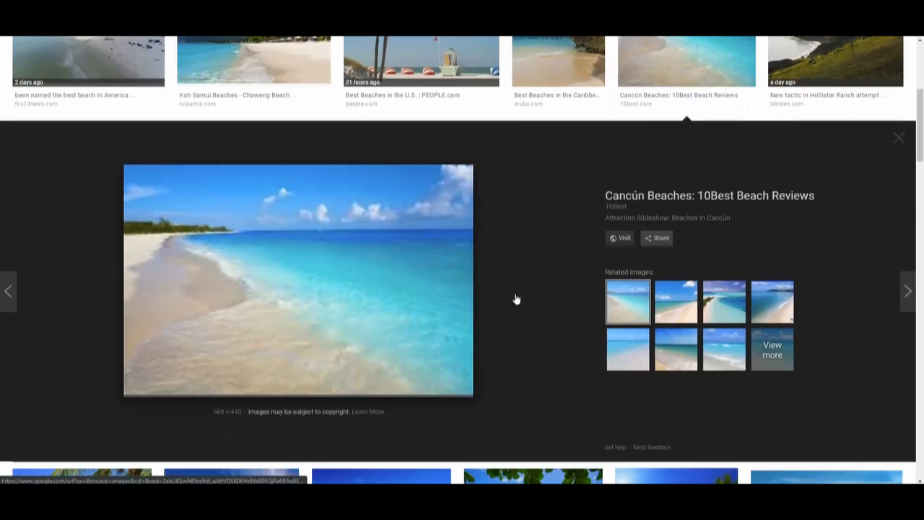
pyautogui.rightClick(321, 263)
pyautogui.click(390, 374)
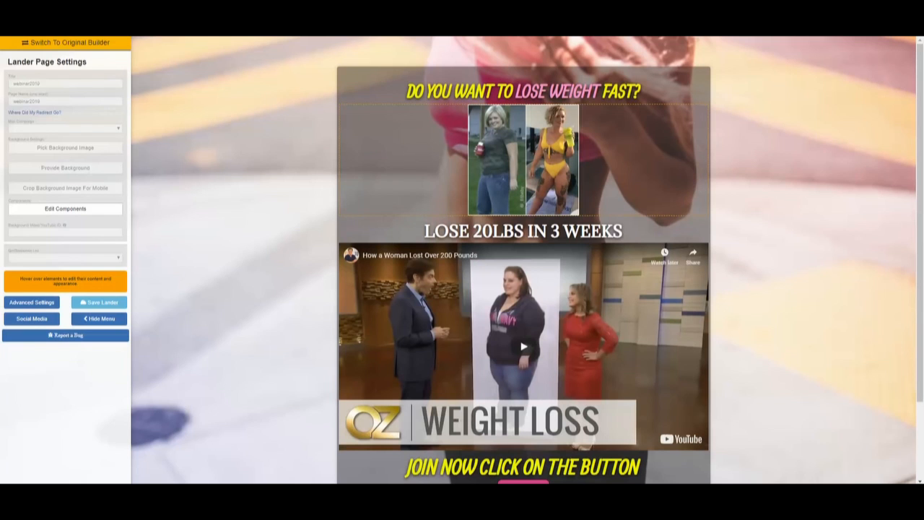
# Return to the lander builder and provide the copied beach image address as the background's image URL.
pyautogui.click(71, 167)
pyautogui.click(91, 187)
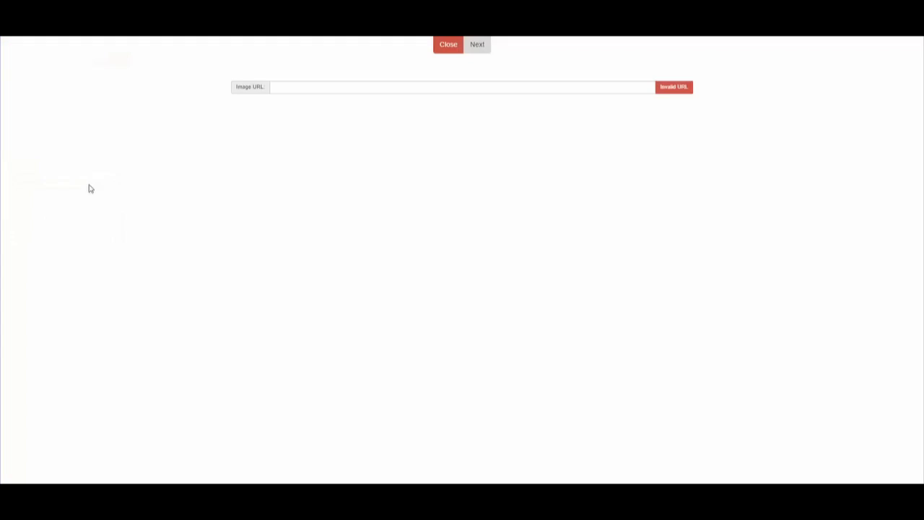
pyautogui.rightClick(335, 80)
pyautogui.click(319, 92)
pyautogui.rightClick(320, 94)
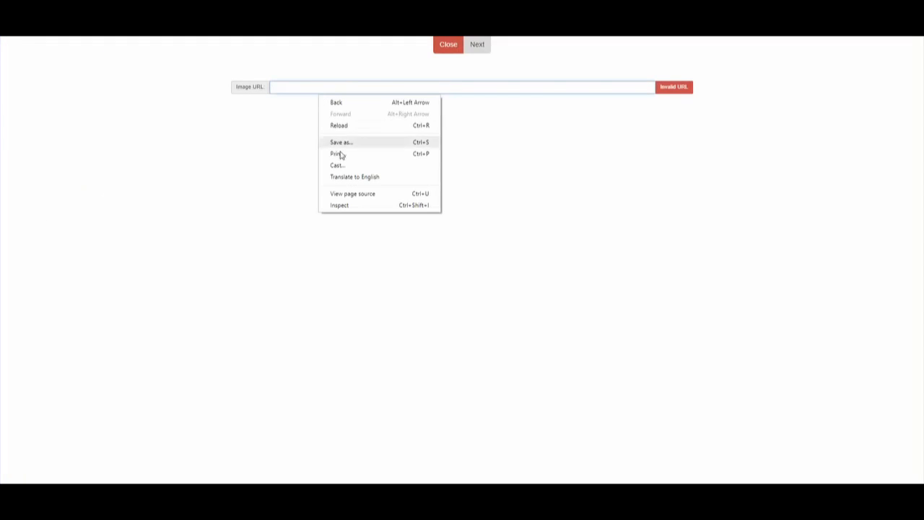
pyautogui.click(307, 90)
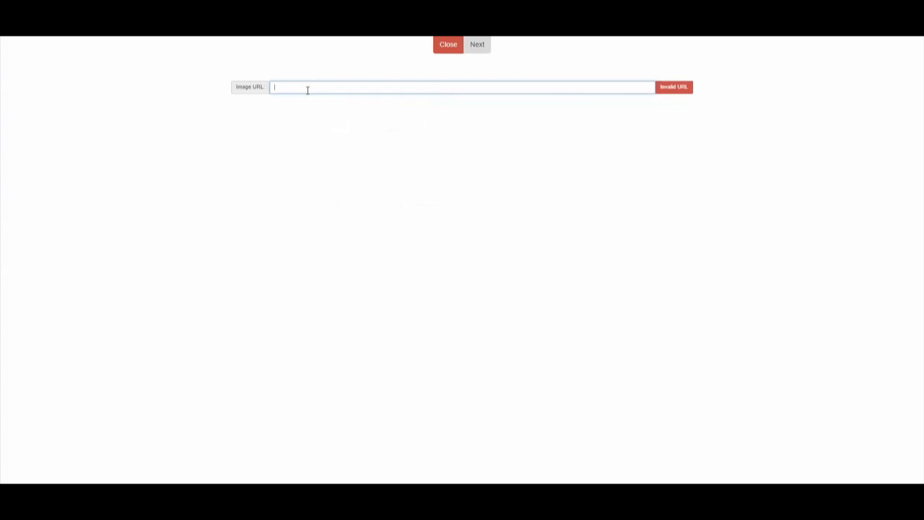
pyautogui.hotkey('ctrl', 'v')
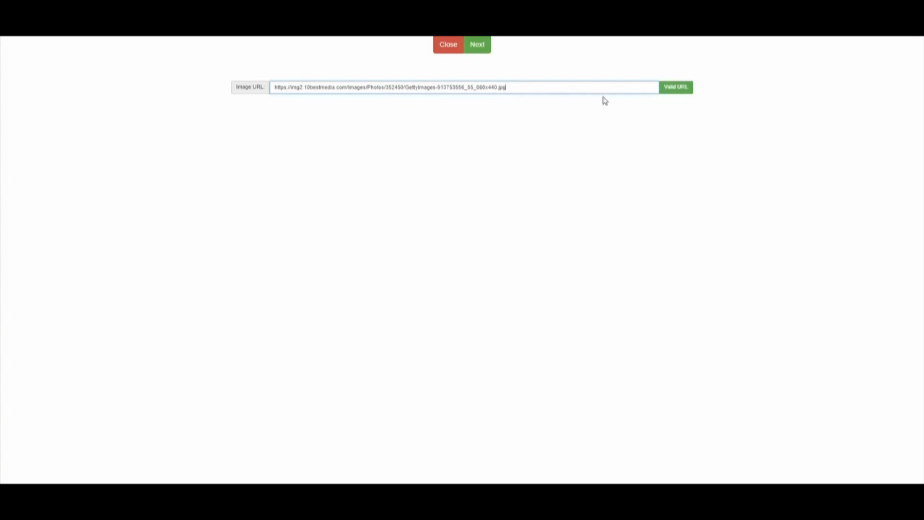
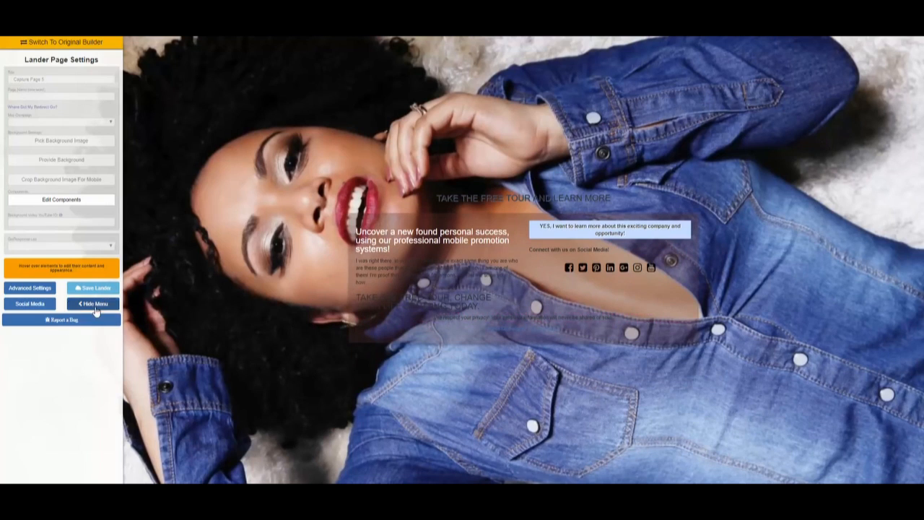
# Hide the settings menu to view the capture page unobstructed, and bring the menu back.
pyautogui.click(93, 304)
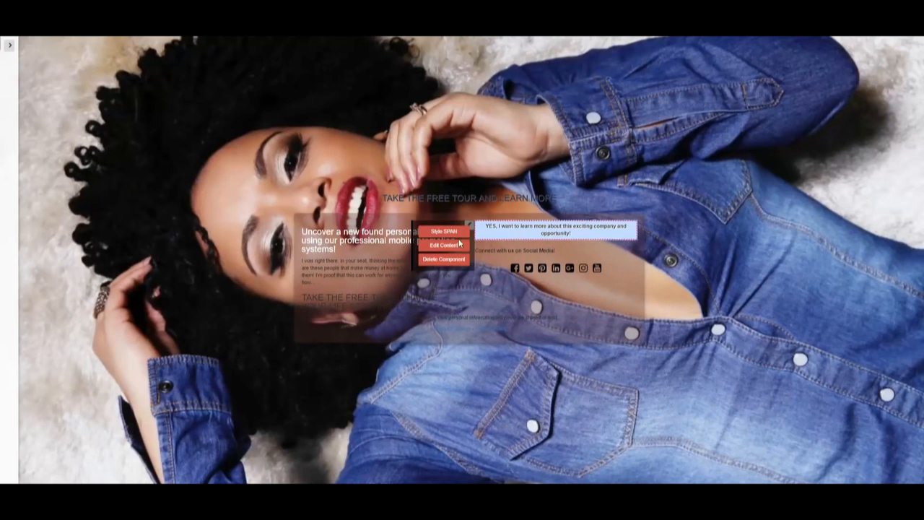
pyautogui.click(11, 47)
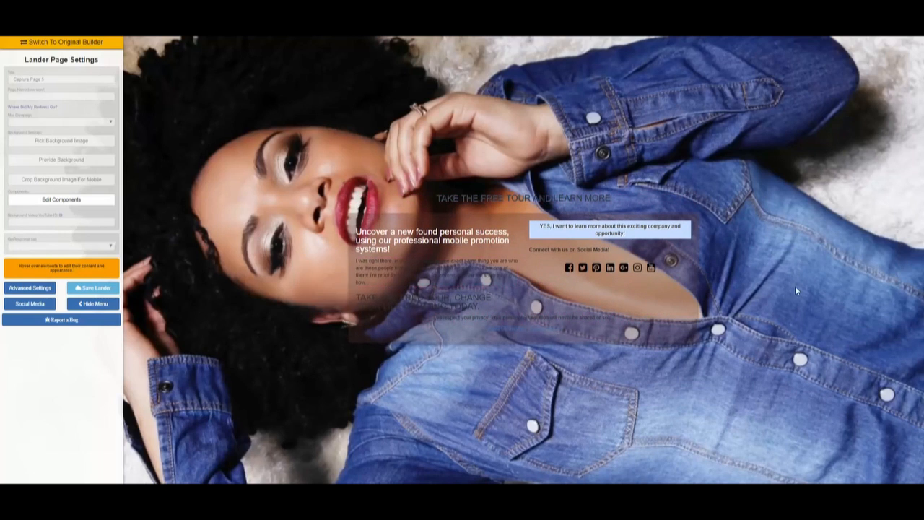
# Add an image component between the "YES, I want to learn more" button and the social media section.
pyautogui.click(71, 200)
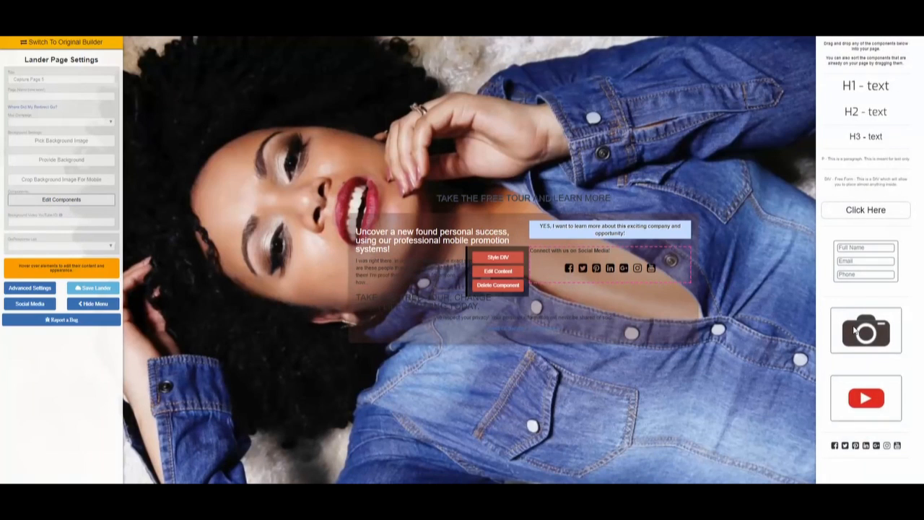
pyautogui.moveTo(873, 335); pyautogui.dragTo(567, 284)
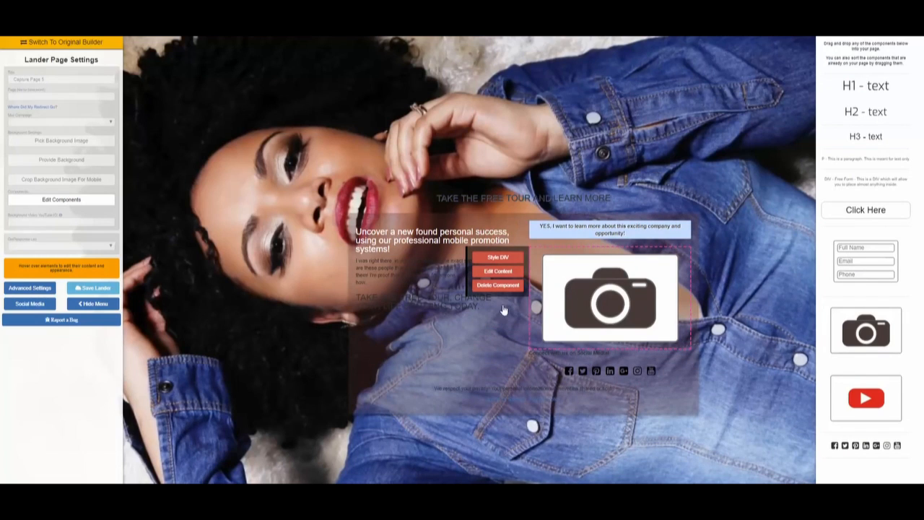
# Delete the image component below the "YES, I want to learn more" button.
pyautogui.click(498, 284)
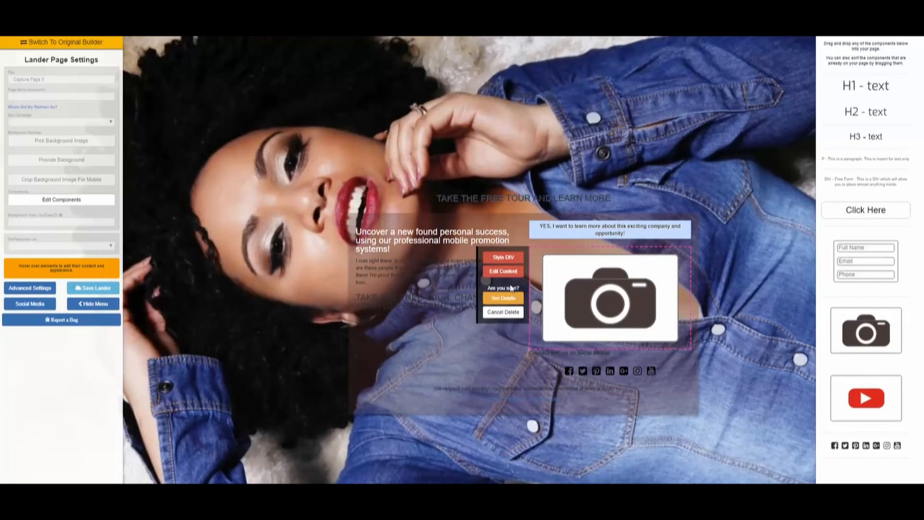
pyautogui.click(509, 299)
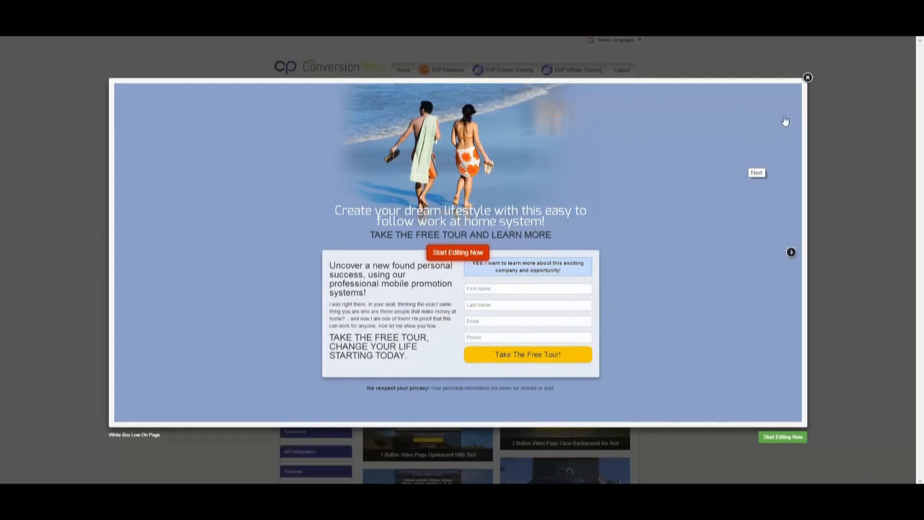
# Close the template preview, enlarge the browser zoom, and open the Landing Page Builder.
pyautogui.click(808, 78)
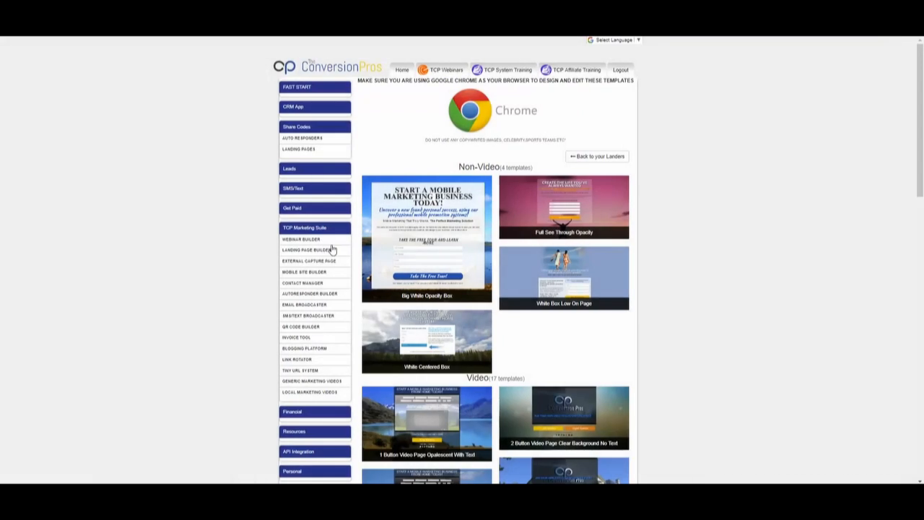
pyautogui.click(917, 21)
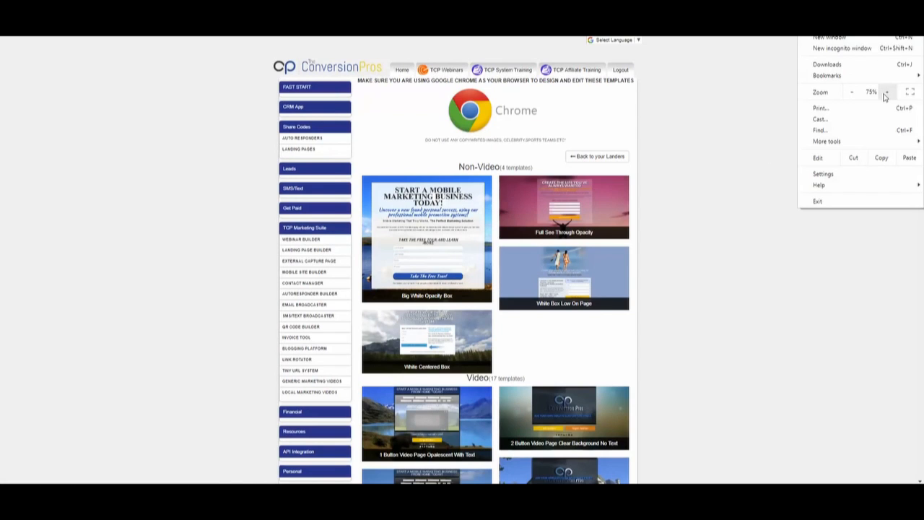
pyautogui.click(886, 95)
pyautogui.click(886, 95)
pyautogui.scroll(-2, 440, 231)
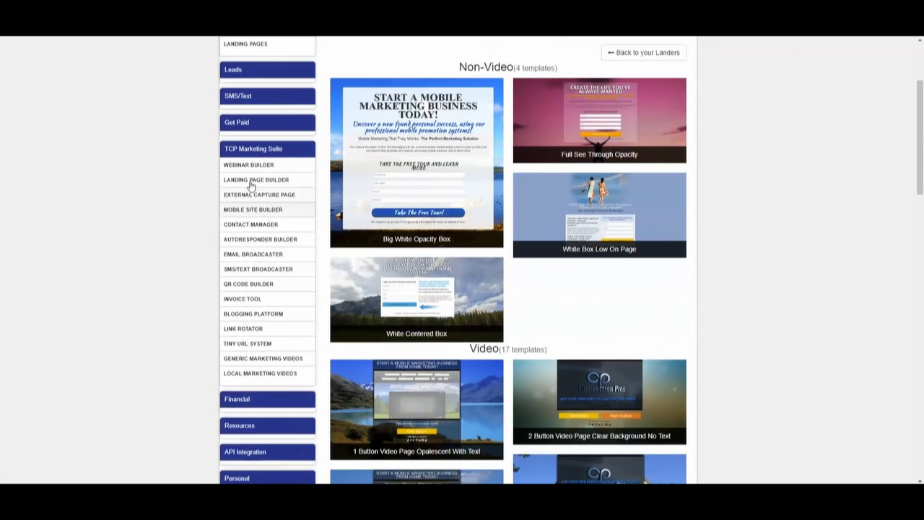
pyautogui.click(258, 187)
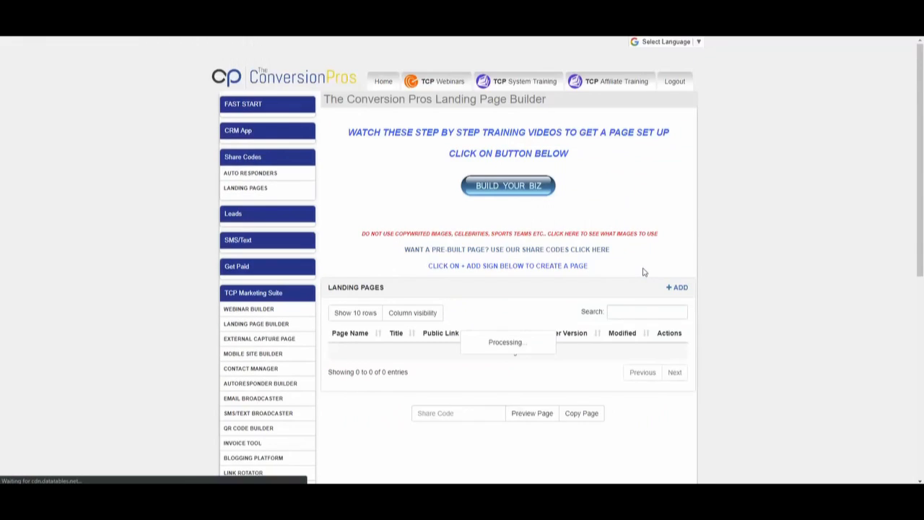
# Show the public address of the fitness1 landing page, follow the link to view it, and dismiss the address dialog.
pyautogui.scroll(-2, 642, 270)
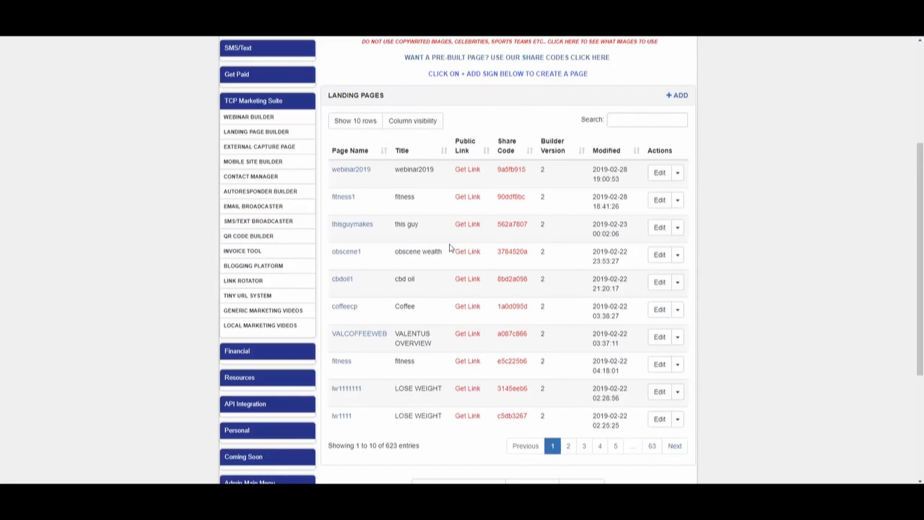
pyautogui.scroll(-1, 499, 256)
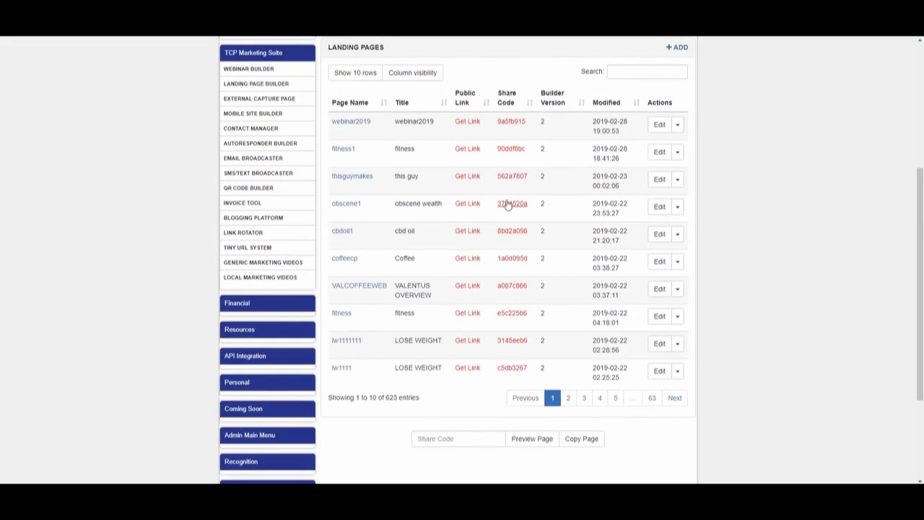
pyautogui.click(350, 154)
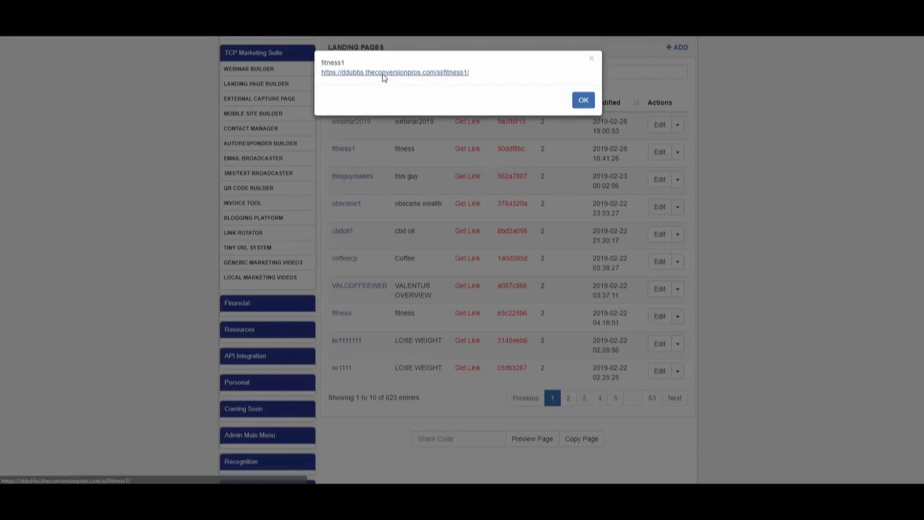
pyautogui.click(375, 75)
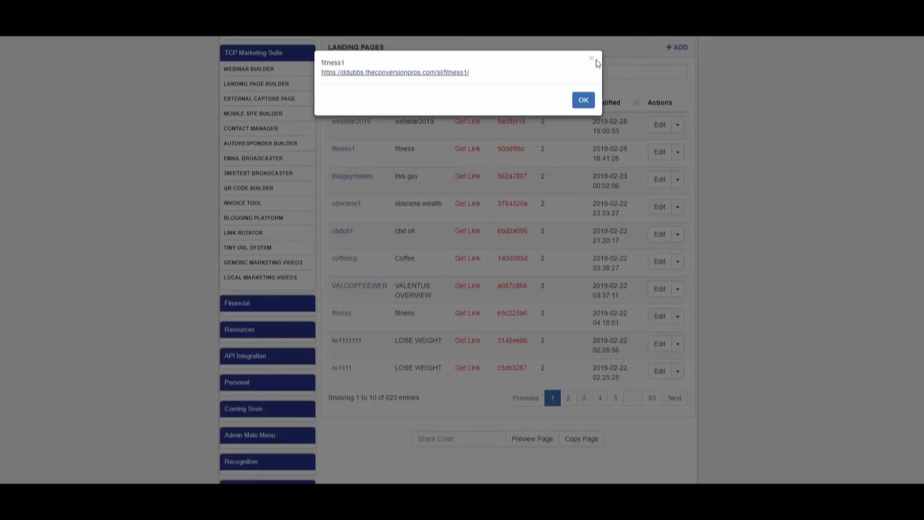
pyautogui.click(592, 60)
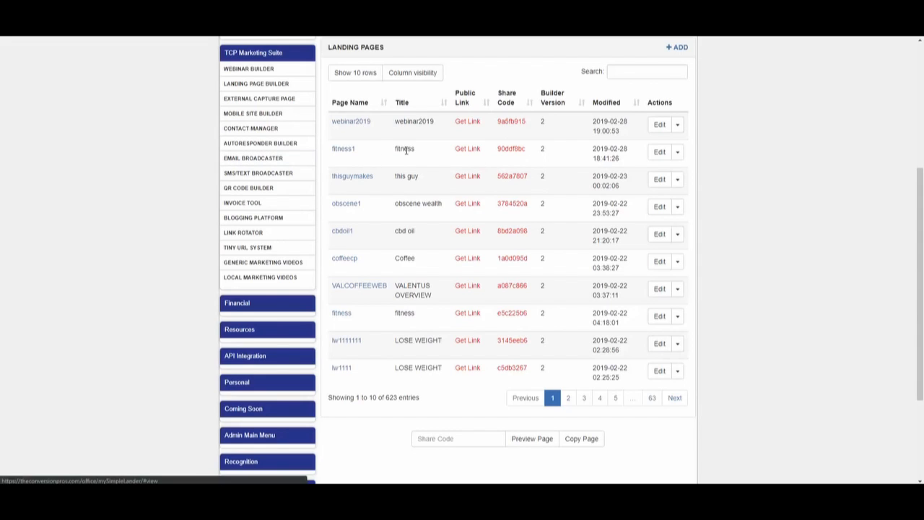
# Copy the share code of the fitness1 landing page.
pyautogui.moveTo(526, 149); pyautogui.dragTo(503, 149)
pyautogui.rightClick(502, 153)
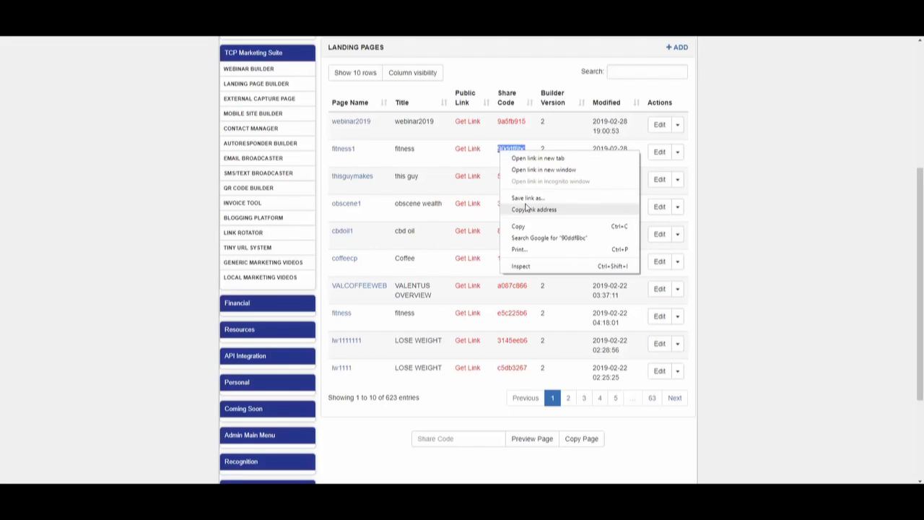
pyautogui.click(527, 227)
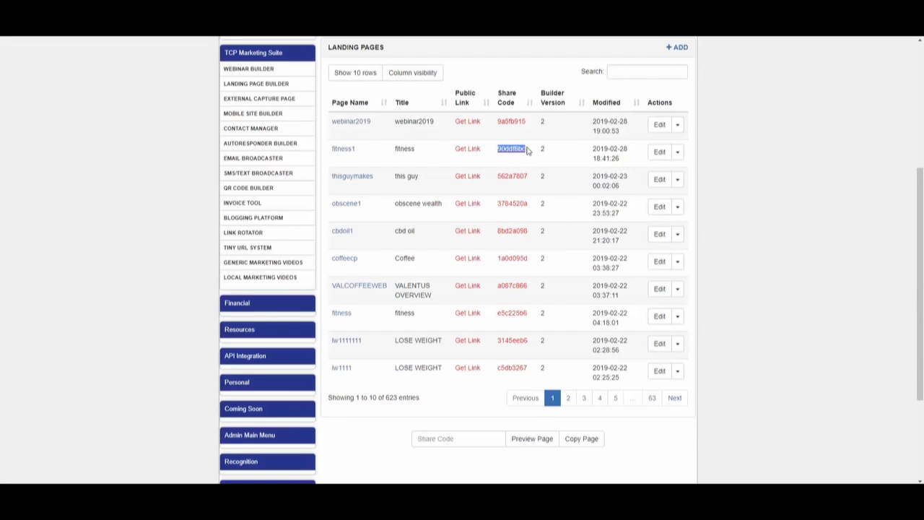
# Paste the share code into the field below the landing page list and copy the page from it.
pyautogui.scroll(-1, 527, 157)
pyautogui.scroll(3, 520, 161)
pyautogui.scroll(-5, 524, 171)
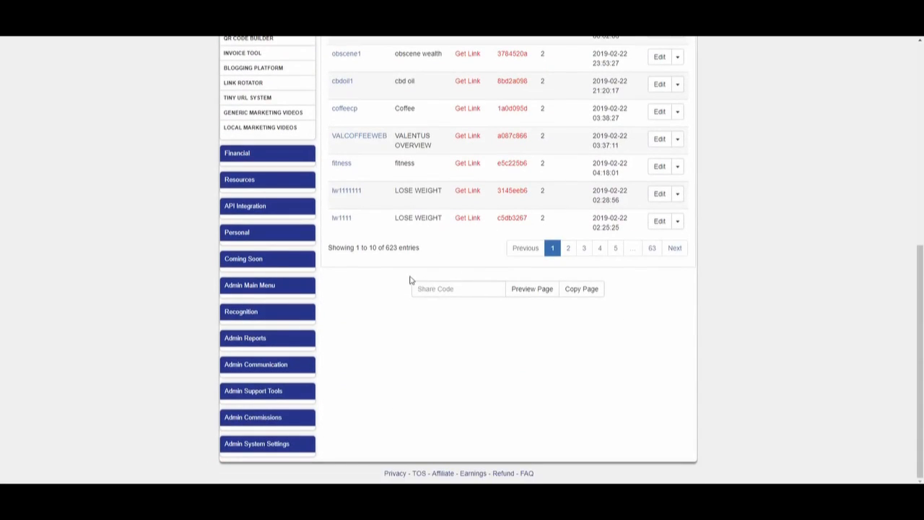
pyautogui.rightClick(444, 293)
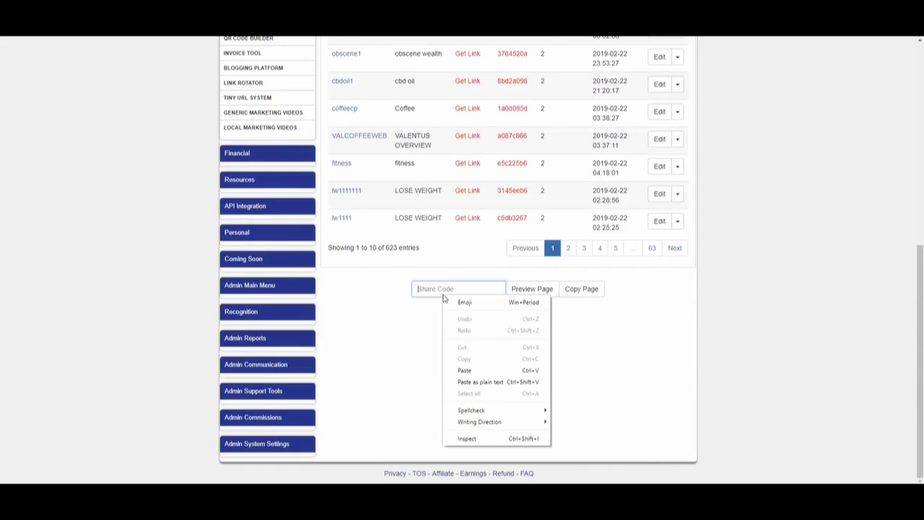
pyautogui.click(464, 370)
pyautogui.click(582, 289)
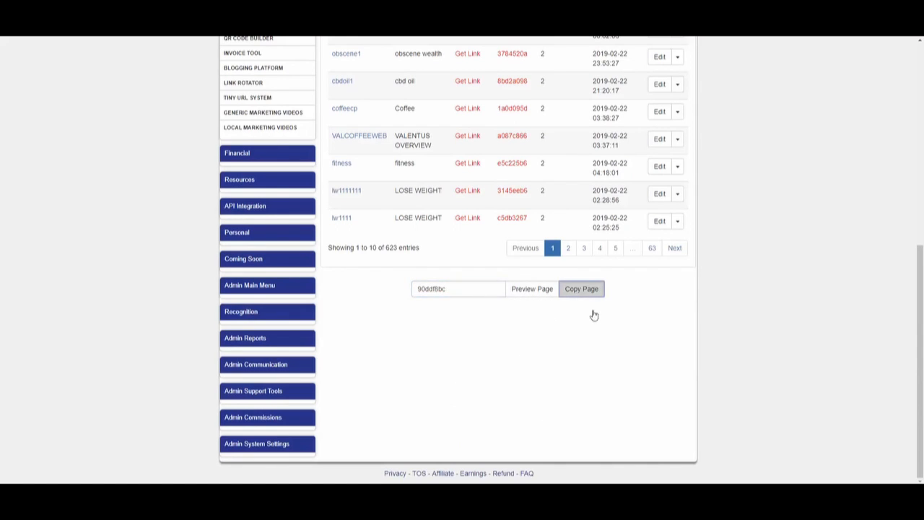
pyautogui.click(582, 91)
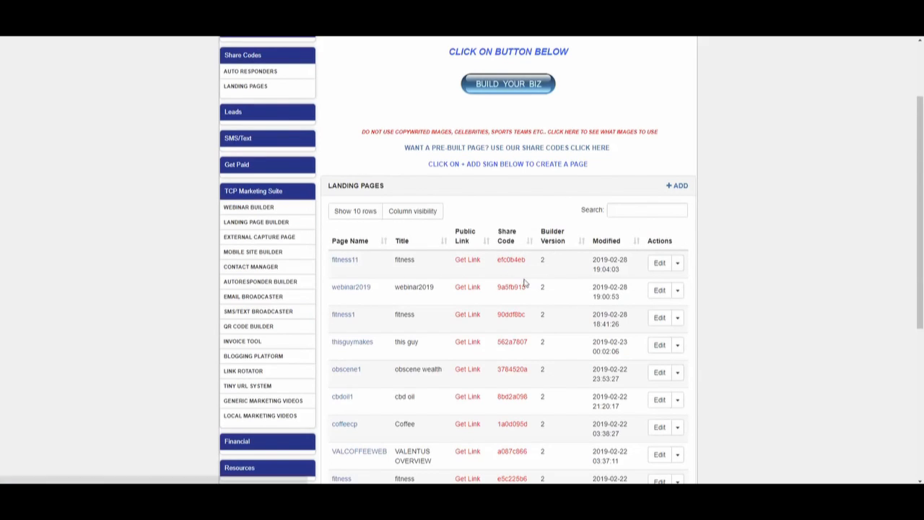
# Open the fitness11 landing page for editing, and look over the list of landing pages.
pyautogui.click(659, 263)
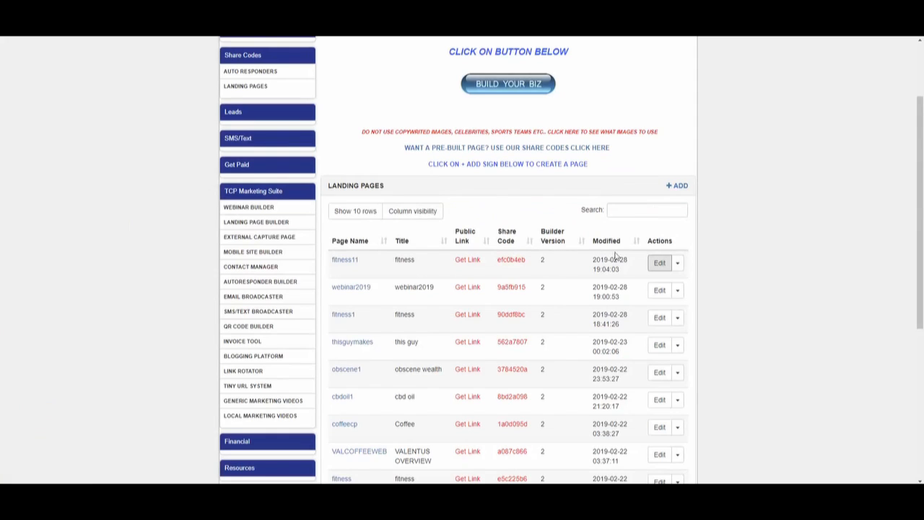
pyautogui.scroll(-2, 621, 257)
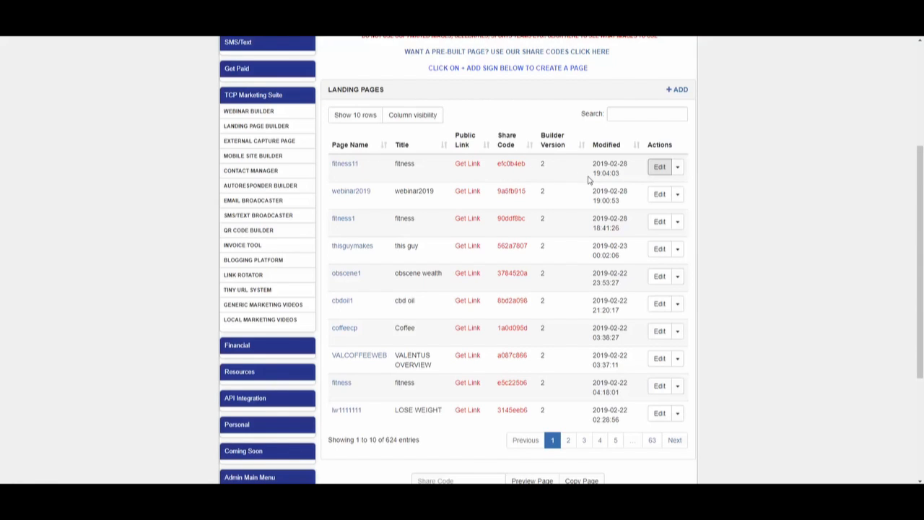
pyautogui.scroll(-1, 586, 182)
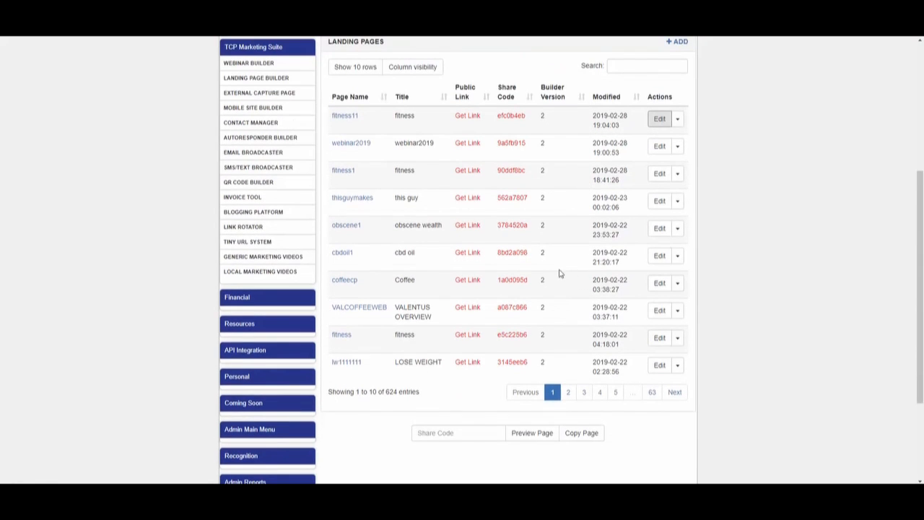
# Copy the public link of the thisguymakes landing page and close the link dialog.
pyautogui.click(476, 202)
pyautogui.moveTo(494, 94); pyautogui.dragTo(325, 109)
pyautogui.rightClick(382, 98)
pyautogui.click(410, 132)
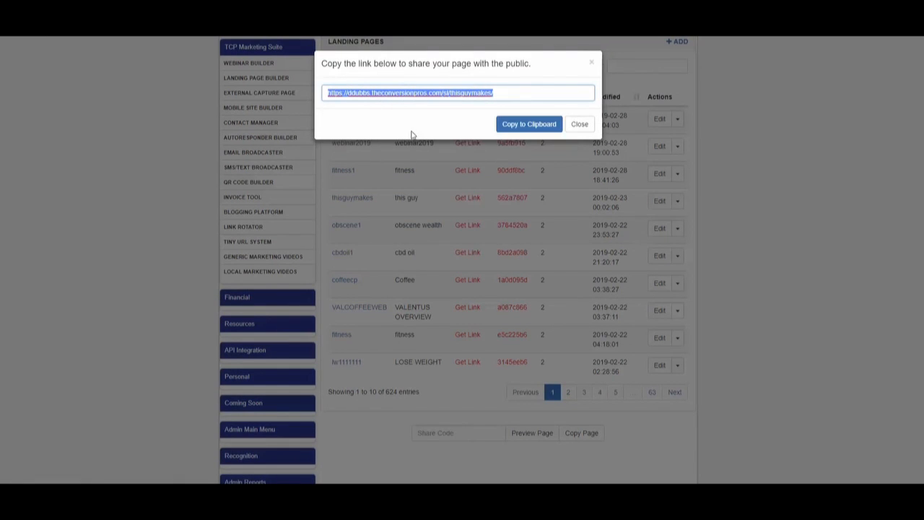
pyautogui.click(590, 65)
# Open the Tiny URL System and start a new tiny URL.
pyautogui.scroll(2, 505, 216)
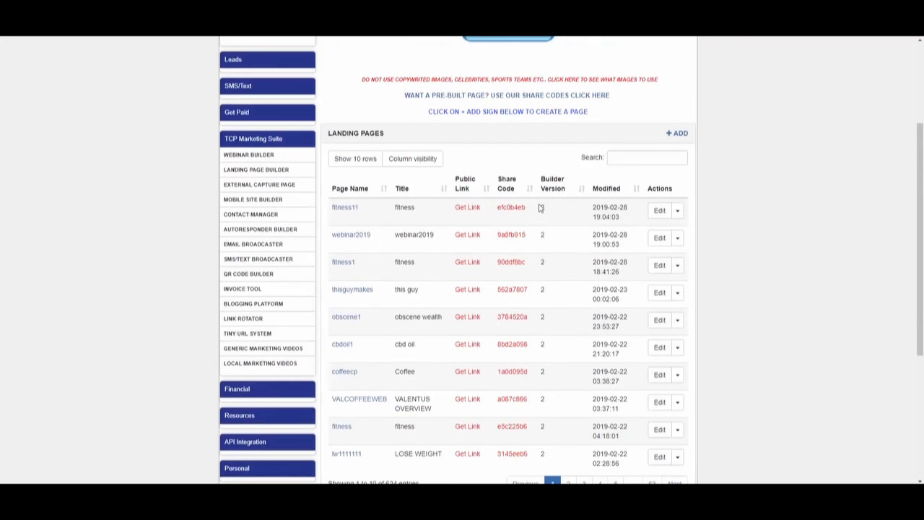
pyautogui.scroll(-1, 528, 218)
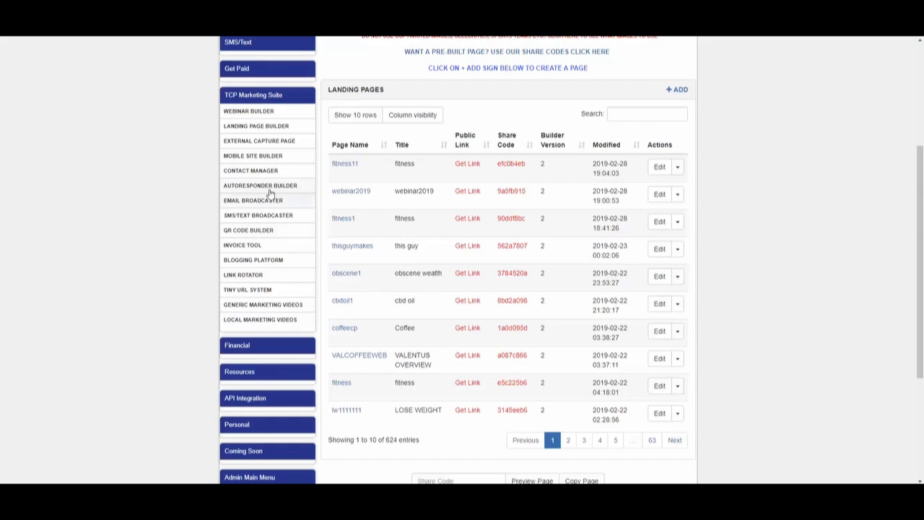
pyautogui.click(260, 292)
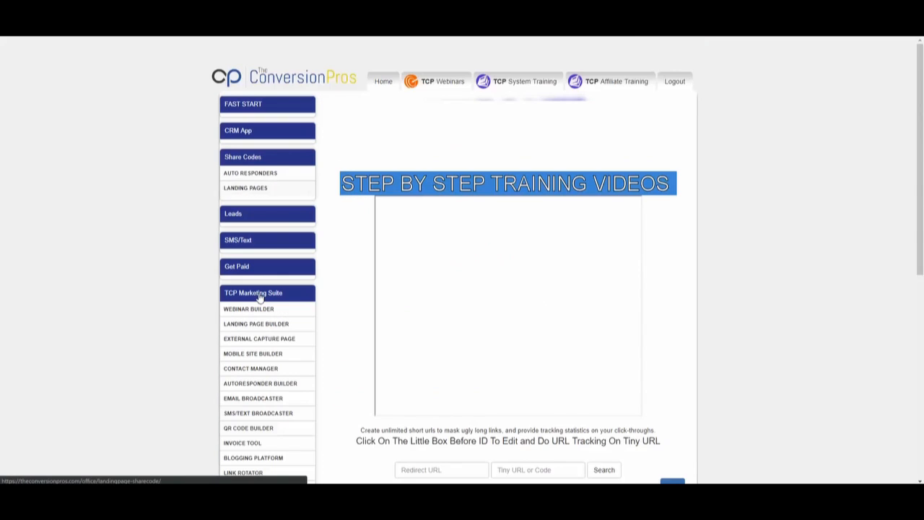
pyautogui.scroll(-5, 605, 270)
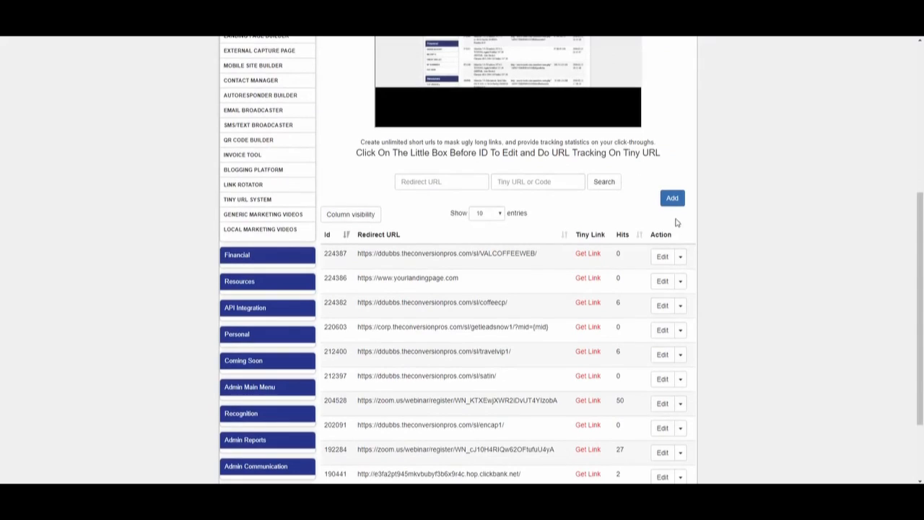
pyautogui.click(673, 201)
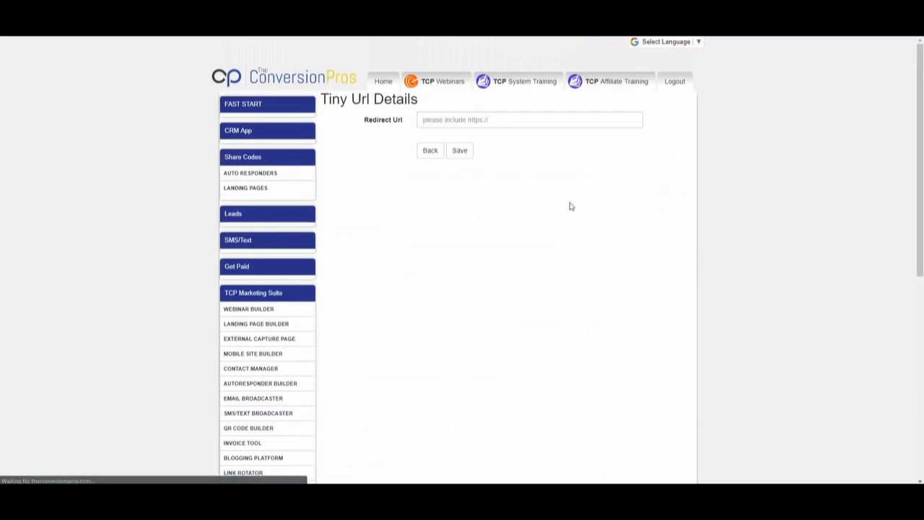
# Paste the copied thisguymakes page link as the redirect URL and save the tiny URL.
pyautogui.rightClick(491, 120)
pyautogui.click(526, 194)
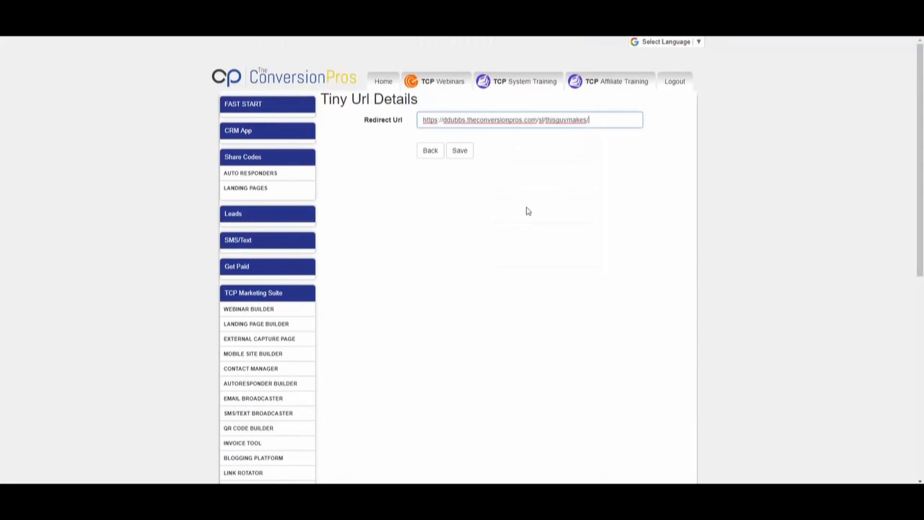
pyautogui.click(460, 151)
pyautogui.click(584, 92)
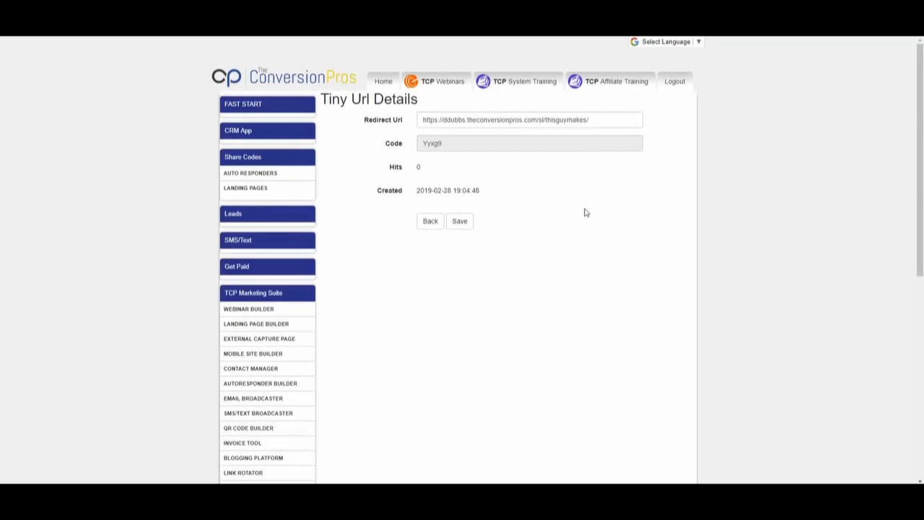
pyautogui.click(461, 221)
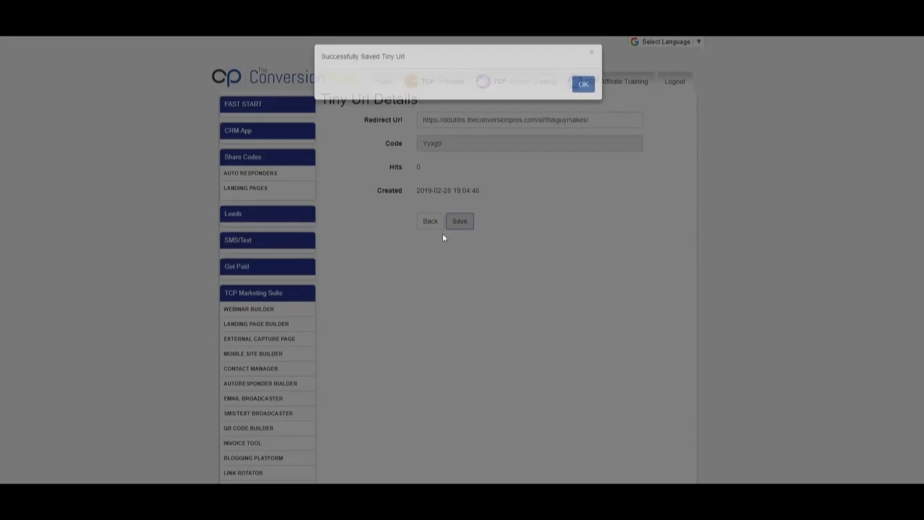
pyautogui.click(576, 108)
# Return to the tiny URL list, show and select the short link for the thisguymakes entry, and close the link dialog.
pyautogui.click(431, 221)
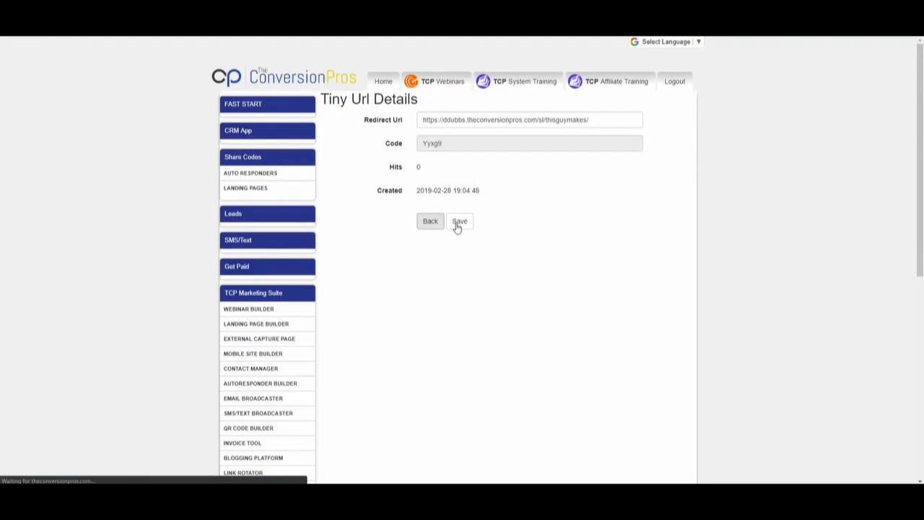
pyautogui.scroll(-4, 543, 238)
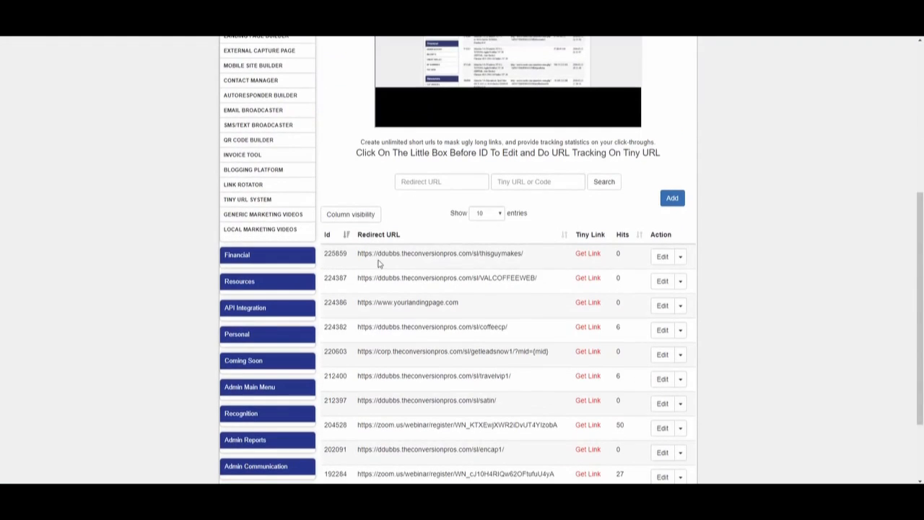
pyautogui.click(585, 255)
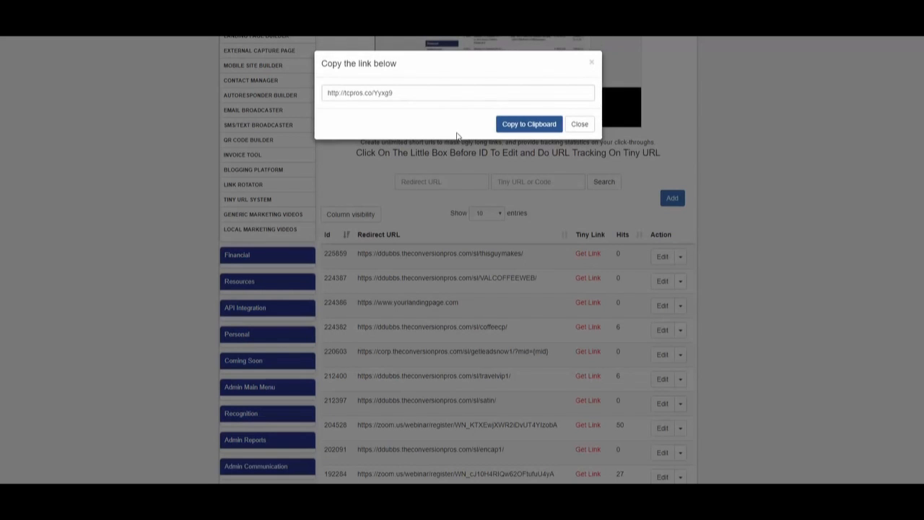
pyautogui.moveTo(421, 95); pyautogui.dragTo(332, 101)
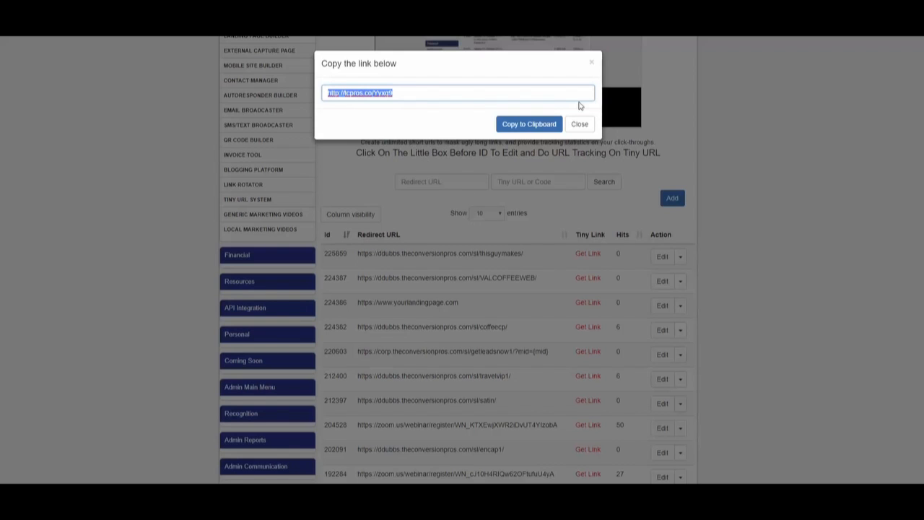
pyautogui.click(592, 66)
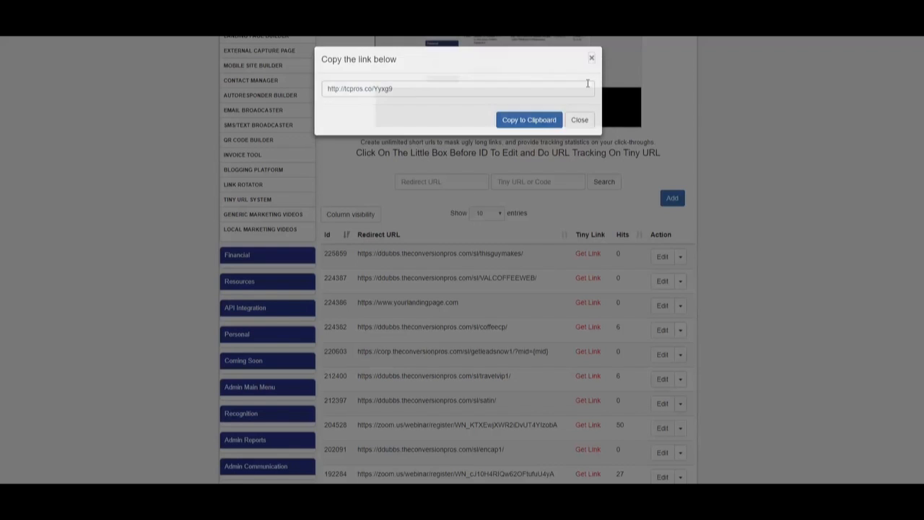
# Sort the tiny URL list by hits, highest first.
pyautogui.click(625, 238)
pyautogui.click(626, 239)
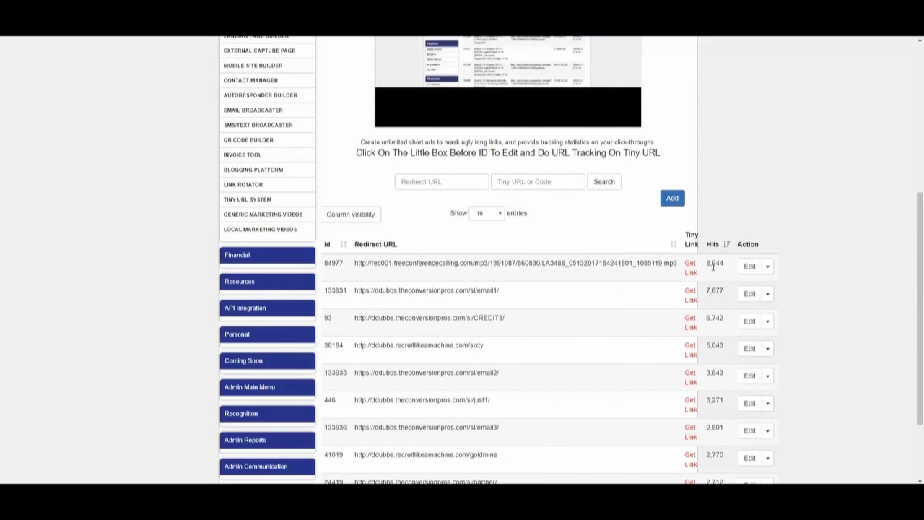
# View the details of the tiny URL with the most hits, and open the logs for the same entry.
pyautogui.click(754, 270)
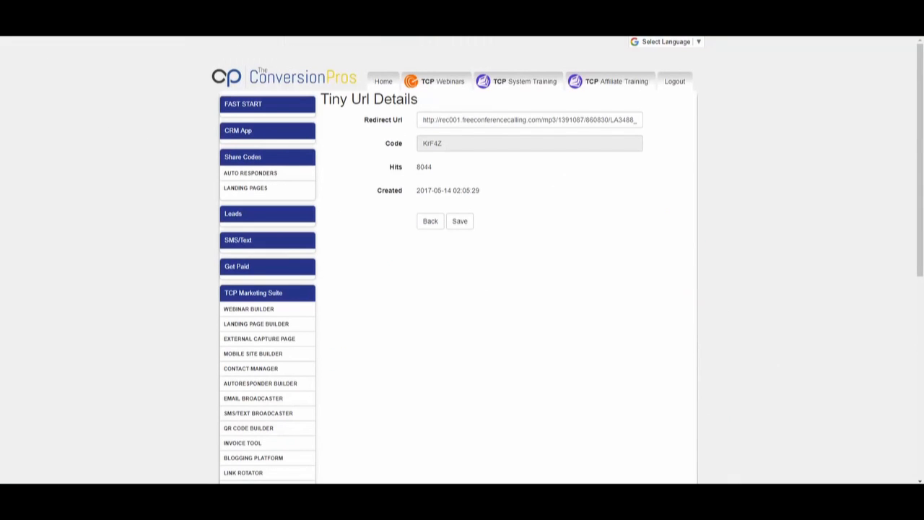
pyautogui.hotkey('alt', 'Left')
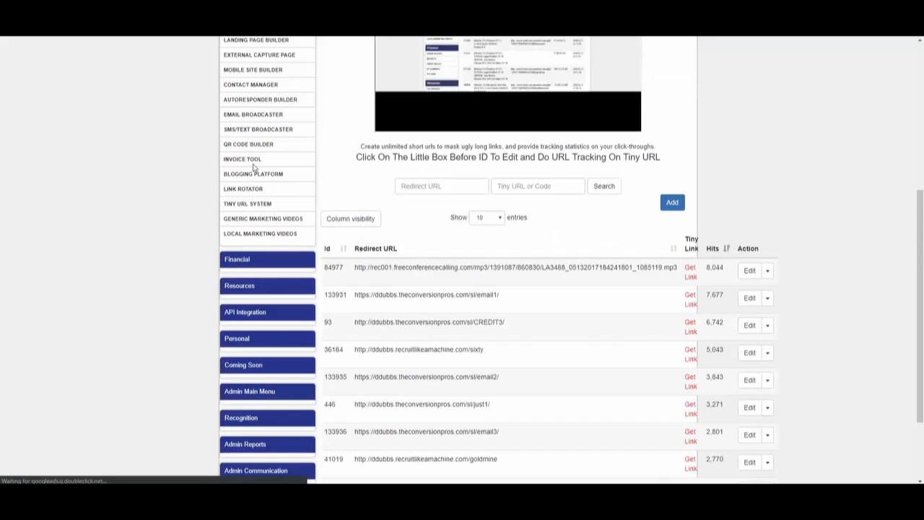
pyautogui.click(768, 270)
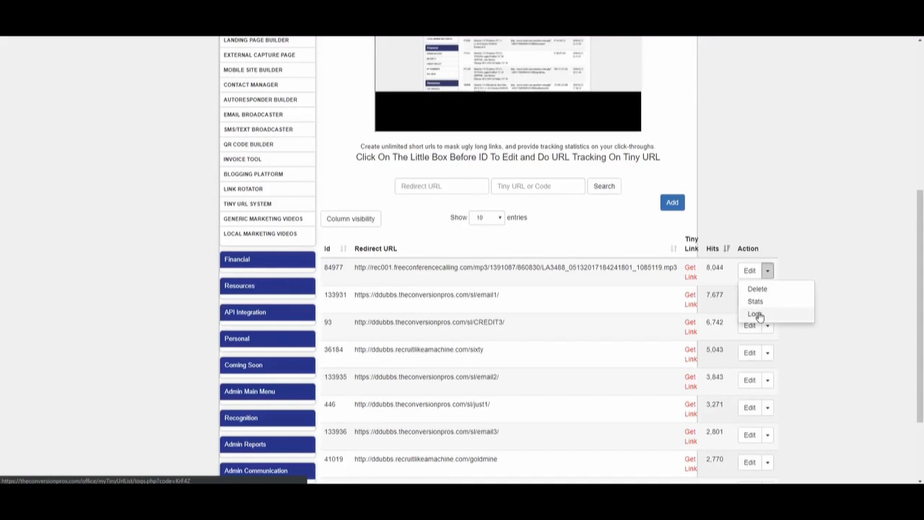
pyautogui.click(756, 314)
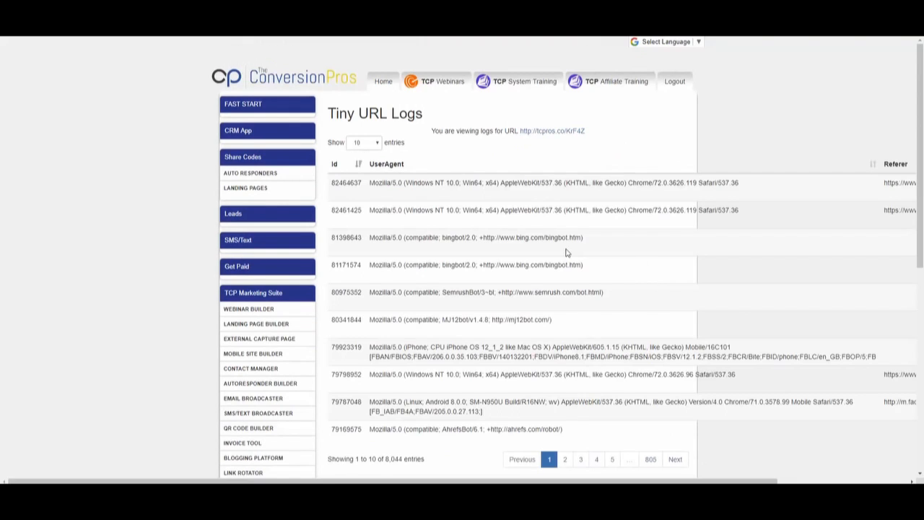
# Page through the tiny URL's logs to page 3 and examine the user agents, referers, remote addresses and creation times.
pyautogui.scroll(-2, 566, 252)
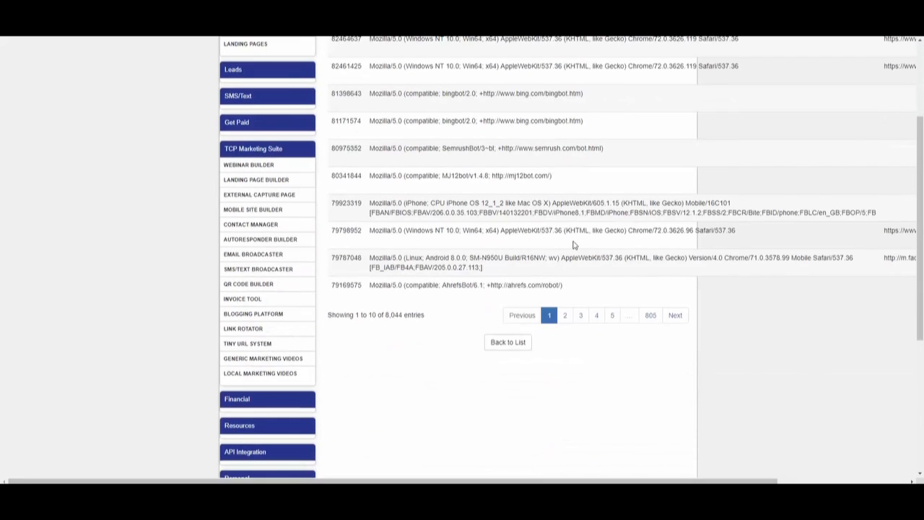
pyautogui.click(565, 316)
pyautogui.click(581, 316)
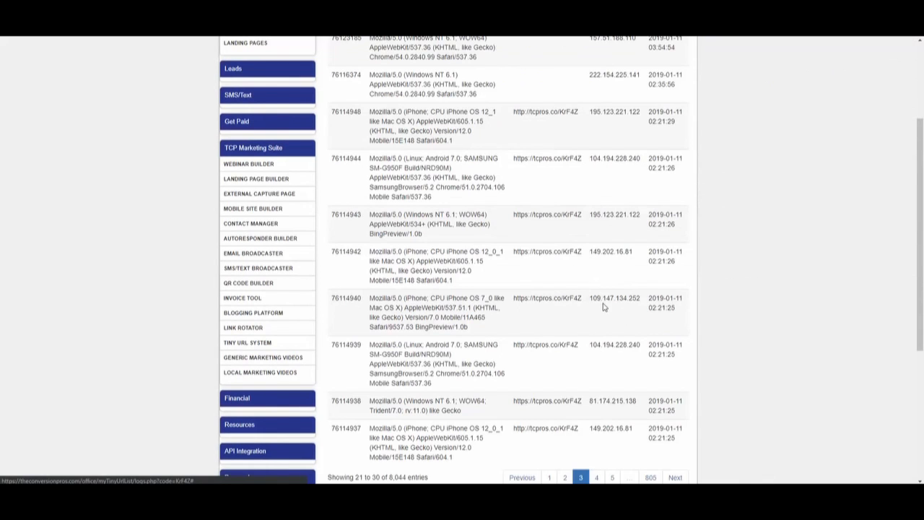
pyautogui.scroll(3, 615, 286)
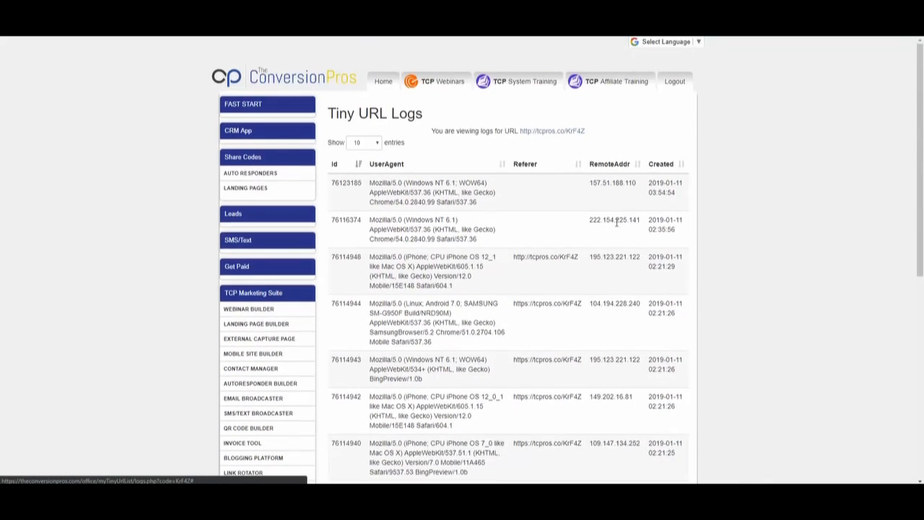
pyautogui.scroll(-3, 613, 218)
pyautogui.scroll(-2, 614, 231)
pyautogui.scroll(3, 610, 270)
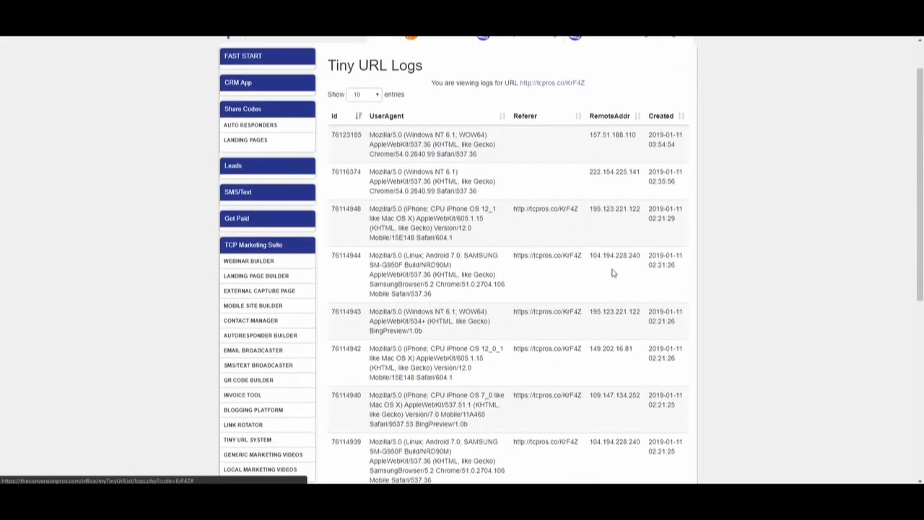
pyautogui.scroll(-4, 613, 272)
pyautogui.scroll(1, 615, 260)
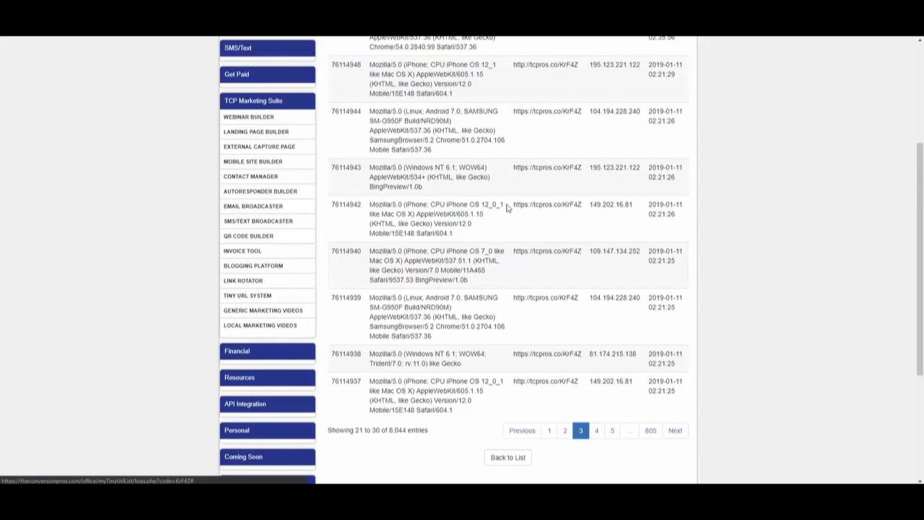
# Open the Link Rotator, view the rotate details of the fbdemo entry, and return to the list.
pyautogui.click(278, 282)
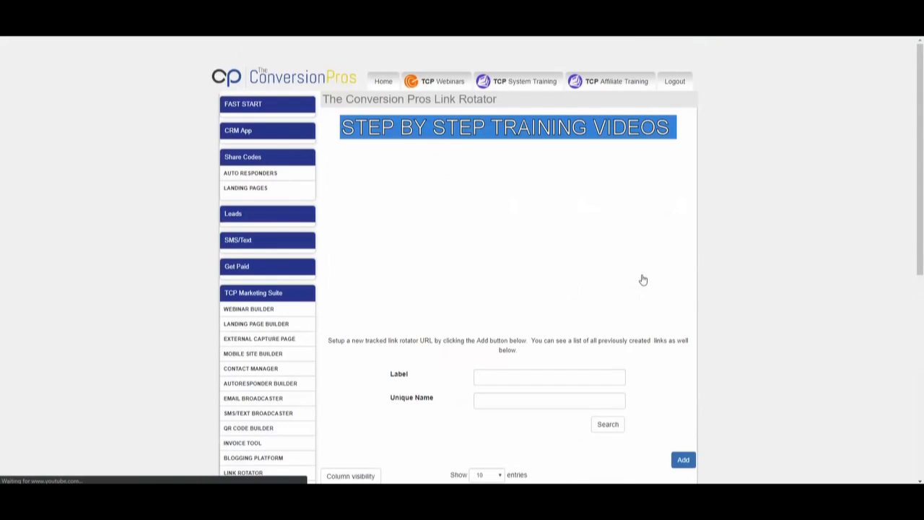
pyautogui.scroll(-1, 693, 274)
pyautogui.scroll(-3, 740, 268)
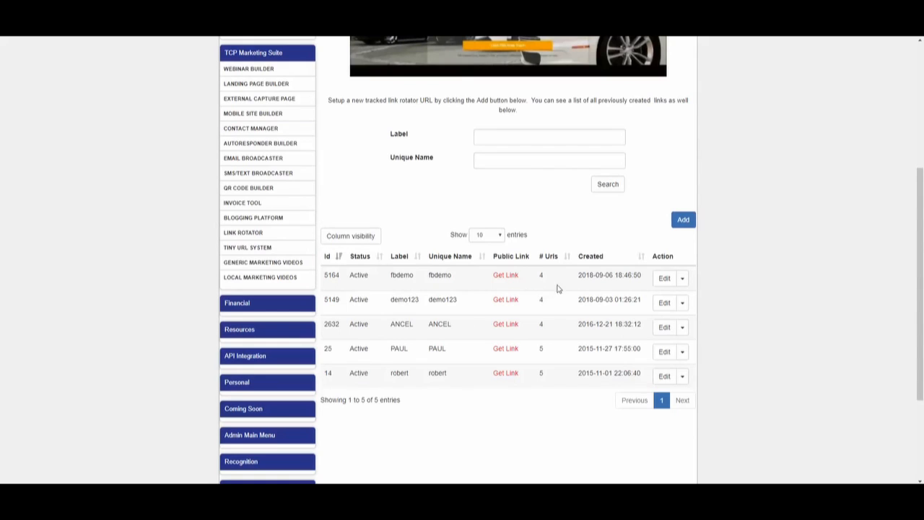
pyautogui.click(662, 280)
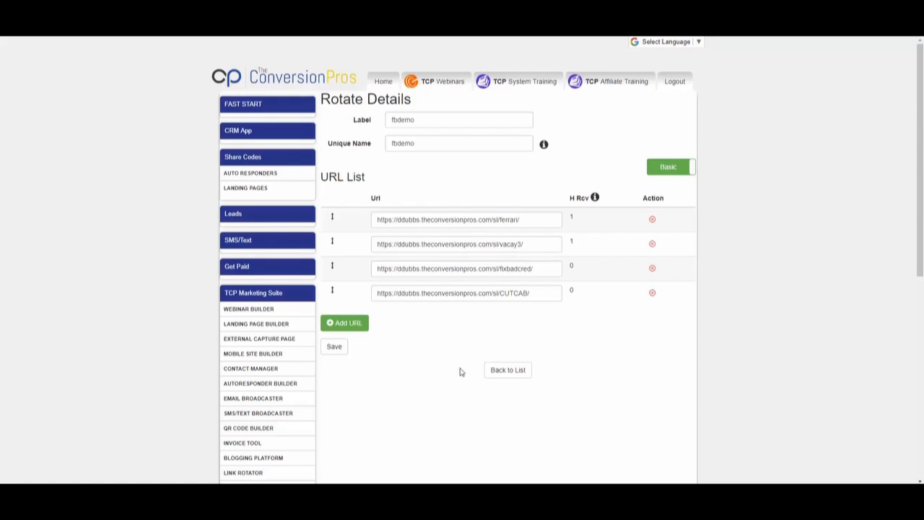
pyautogui.click(497, 373)
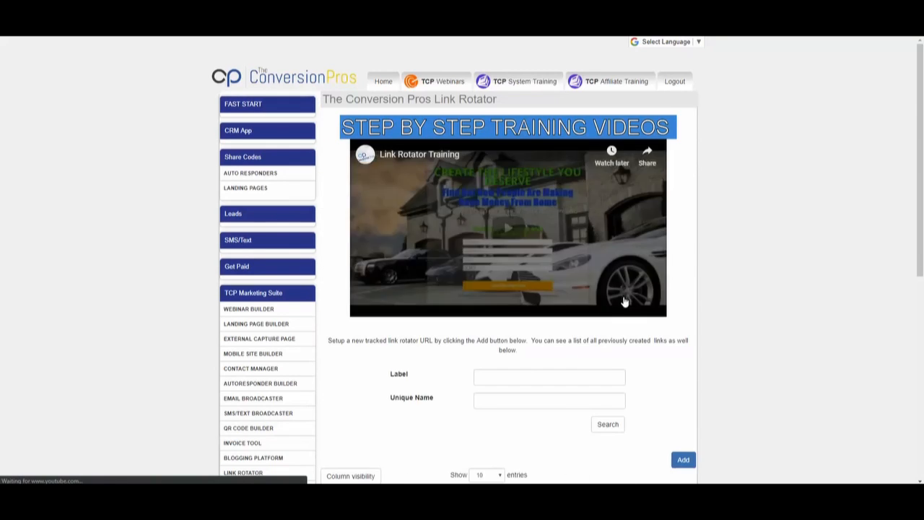
# Show and select the public link of the fbdemo rotator, and close the link dialog.
pyautogui.scroll(-3, 631, 289)
pyautogui.click(505, 323)
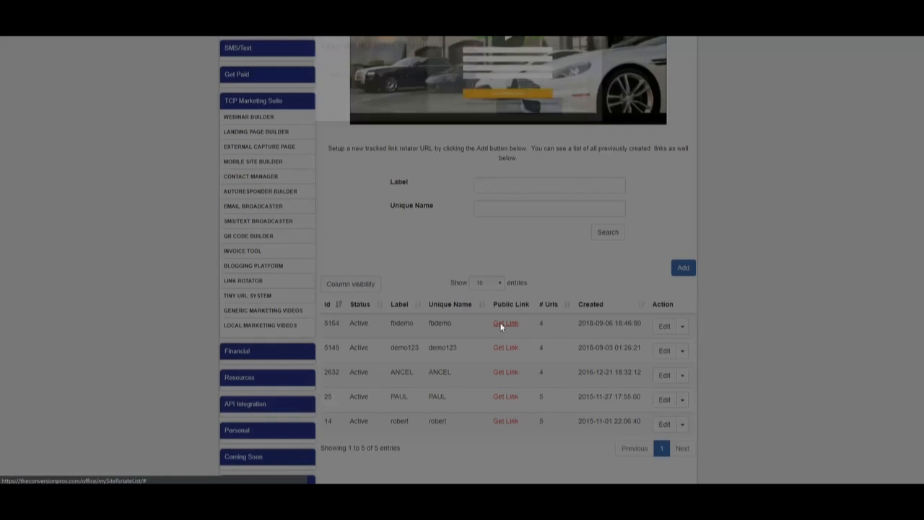
pyautogui.moveTo(464, 96); pyautogui.dragTo(332, 97)
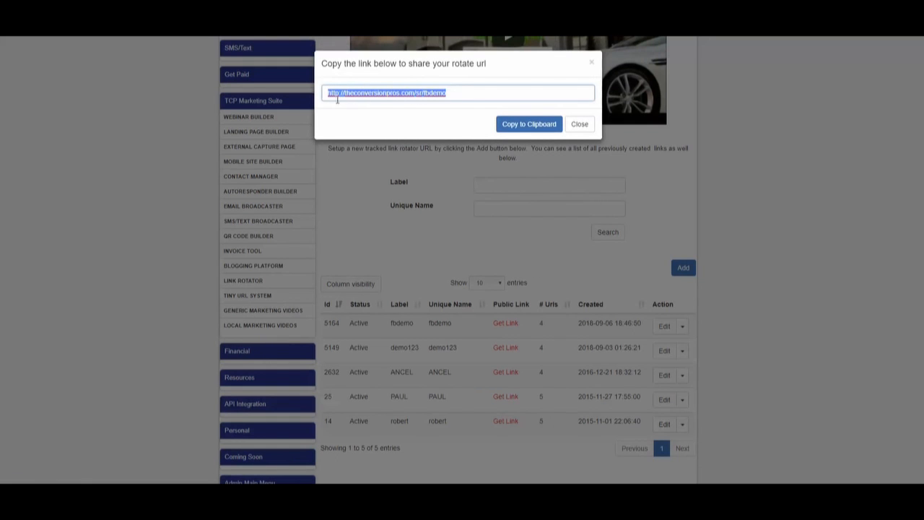
pyautogui.click(580, 124)
# In the fbdemo rotator's Advanced mode, set wanted hits for the first three URLs to 500, 200 and 100, and the second URL's cycle hits to 2.
pyautogui.click(665, 325)
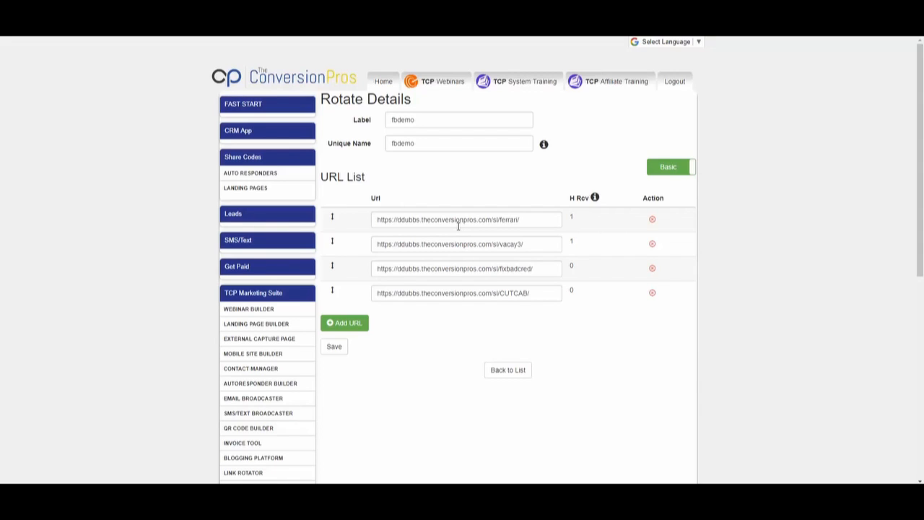
pyautogui.click(691, 169)
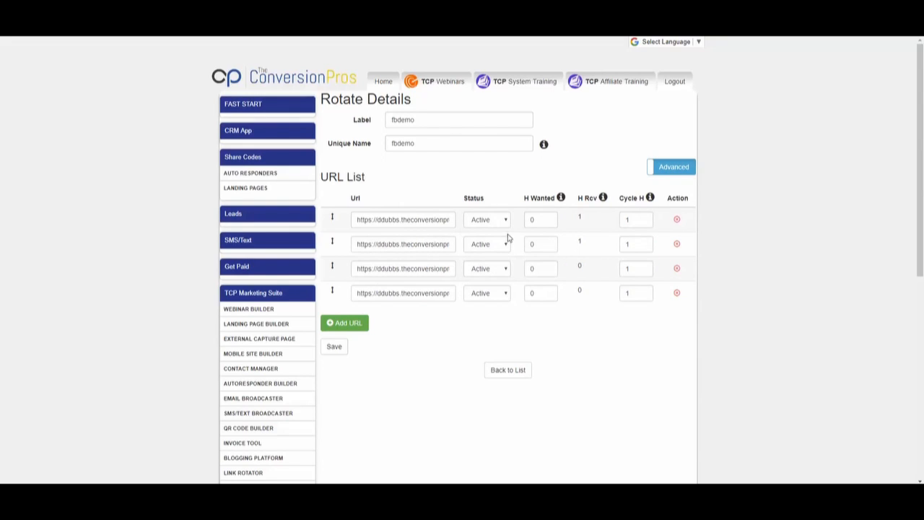
pyautogui.moveTo(544, 219); pyautogui.dragTo(526, 220)
pyautogui.write('500')
pyautogui.click(532, 244)
pyautogui.doubleClick(532, 268)
pyautogui.write('10')
pyautogui.click(532, 294)
pyautogui.click(643, 242)
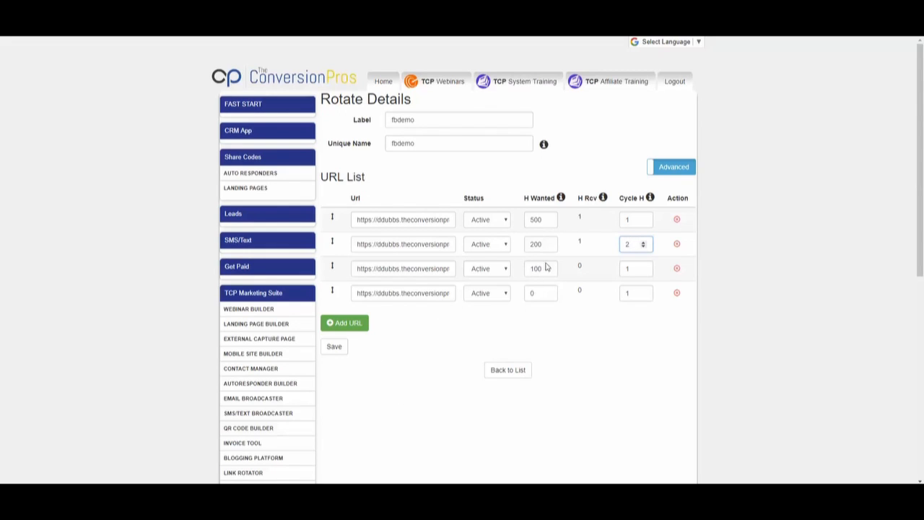
# Switch the fbdemo rotator back to Basic mode and review its URL list, highlighting the vacay3 ending of the second URL.
pyautogui.click(654, 170)
pyautogui.click(654, 171)
pyautogui.click(654, 172)
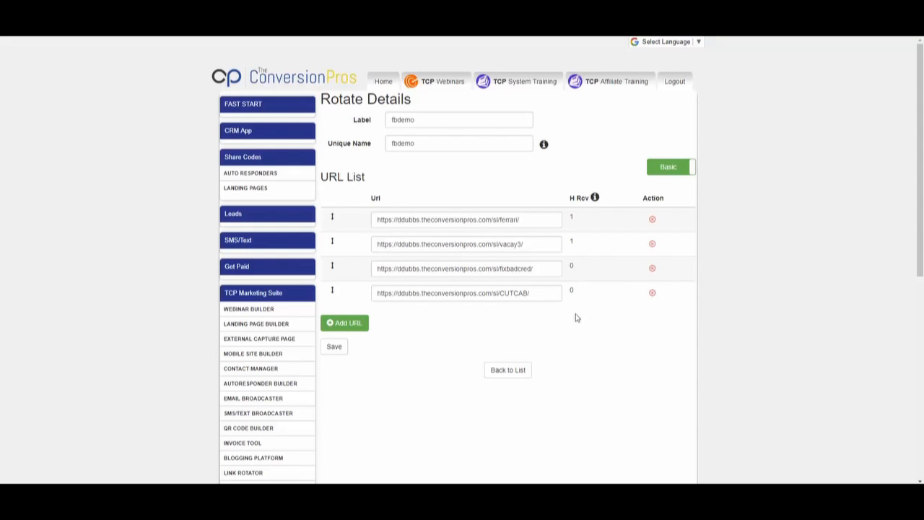
pyautogui.moveTo(500, 220); pyautogui.dragTo(524, 257)
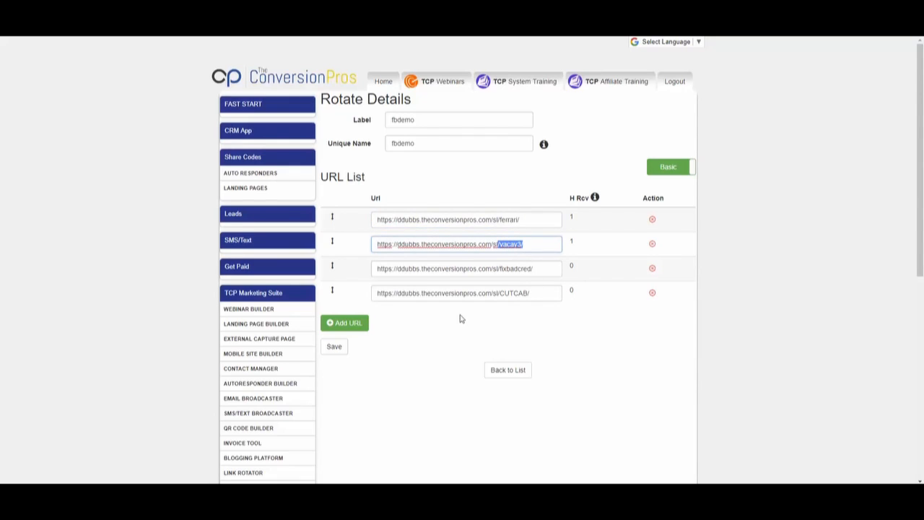
pyautogui.scroll(-1, 460, 316)
pyautogui.scroll(-1, 471, 321)
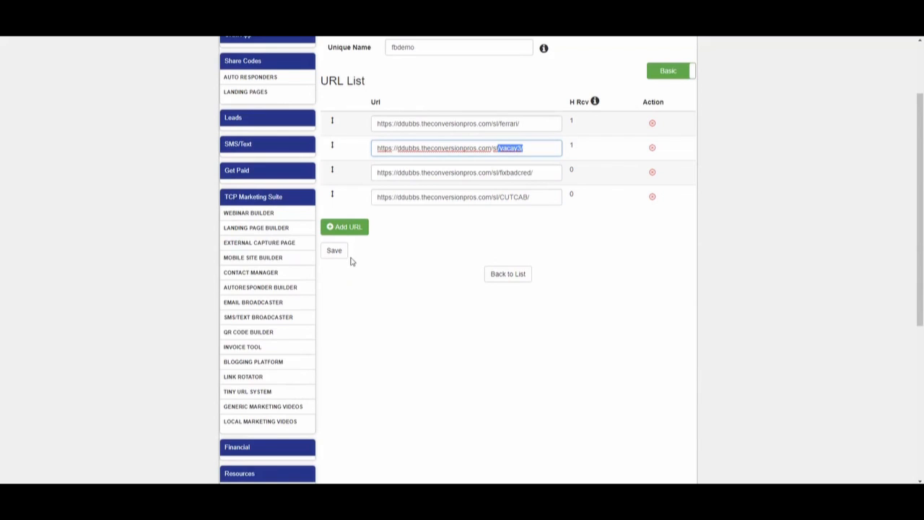
pyautogui.scroll(2, 484, 272)
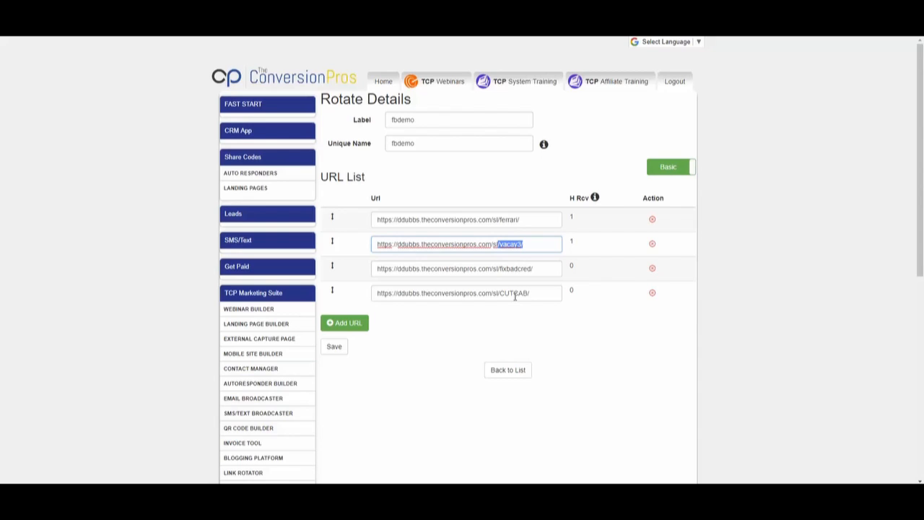
pyautogui.scroll(-2, 516, 296)
pyautogui.scroll(2, 518, 296)
pyautogui.scroll(-2, 522, 296)
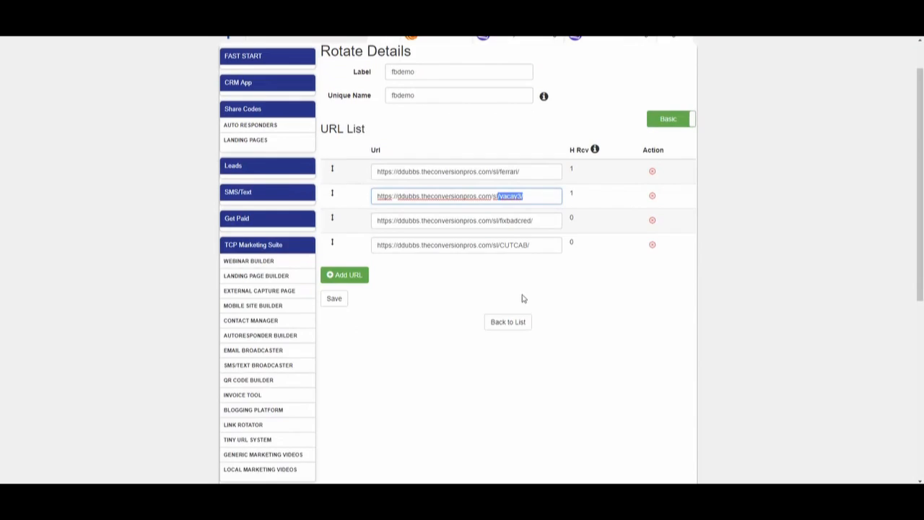
pyautogui.scroll(2, 542, 288)
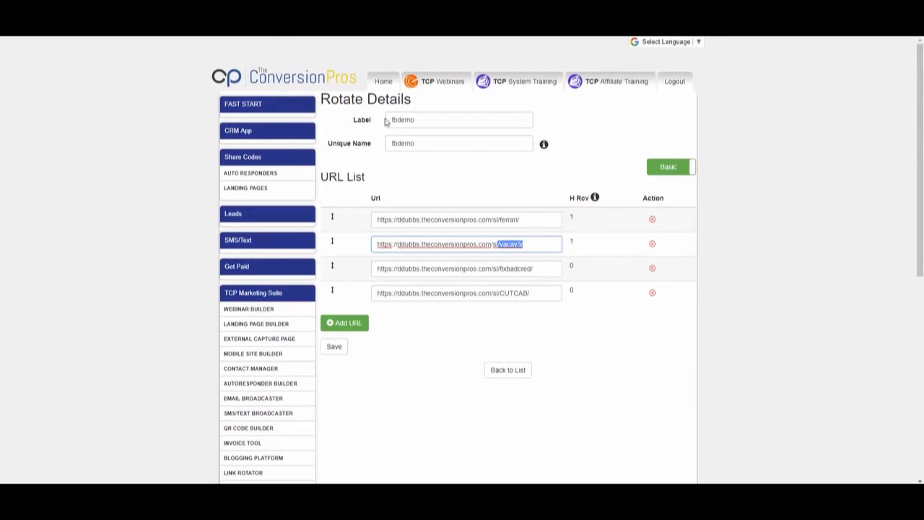
# From the home page, open the training on getting leads for your business and its Install Mobile App lesson.
pyautogui.click(383, 81)
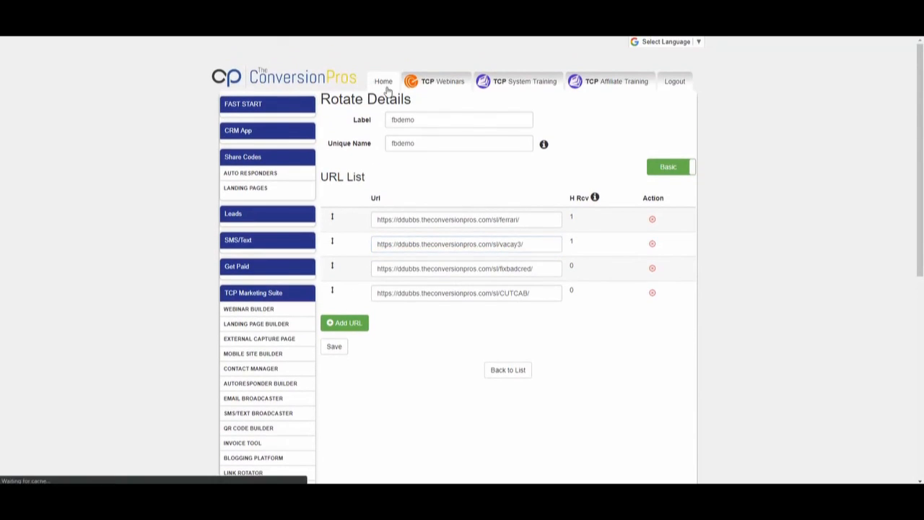
pyautogui.scroll(-5, 594, 284)
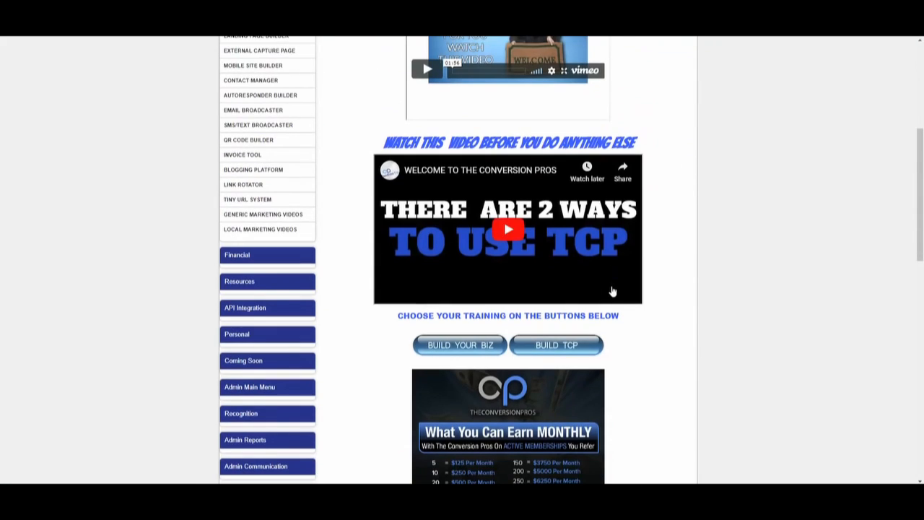
pyautogui.click(550, 339)
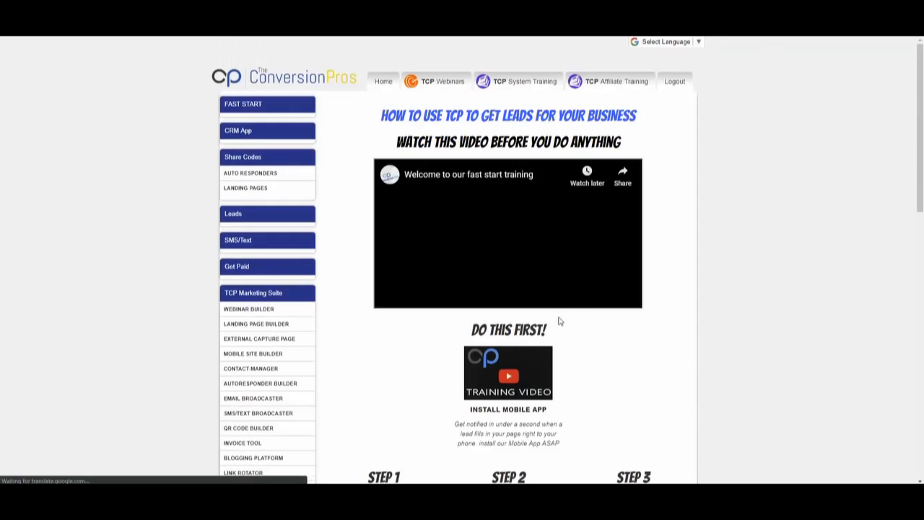
pyautogui.scroll(-2, 587, 297)
pyautogui.scroll(-1, 586, 297)
pyautogui.click(532, 231)
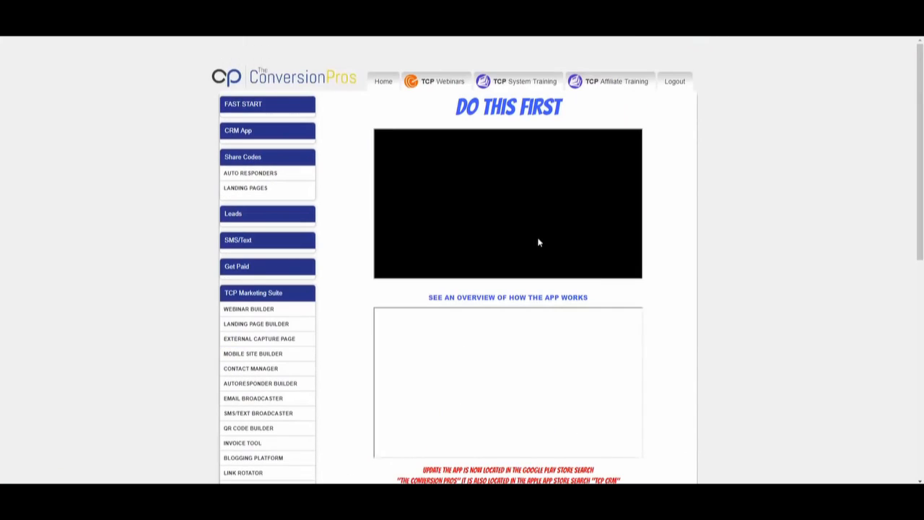
# Pause the Mobile App Overview video at 4:41 and show it full screen with the suggested videos closed.
pyautogui.scroll(-2, 604, 274)
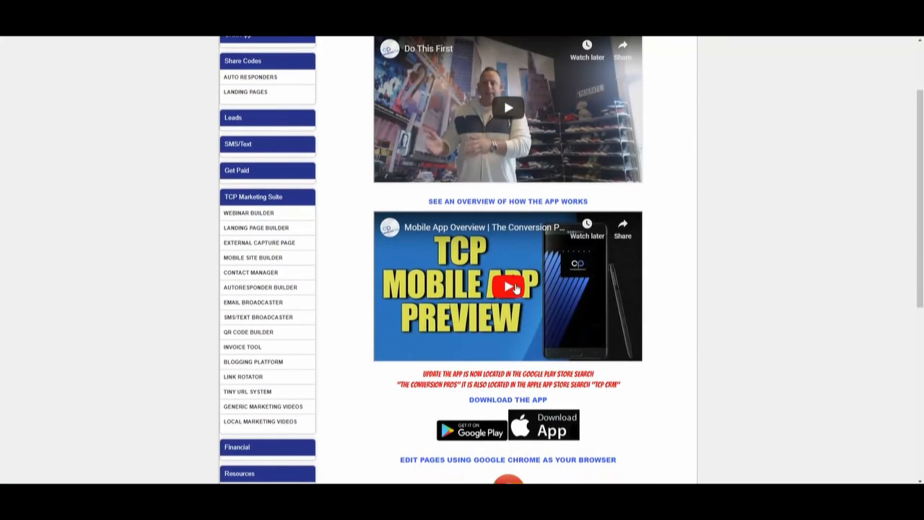
pyautogui.click(519, 285)
pyautogui.click(391, 351)
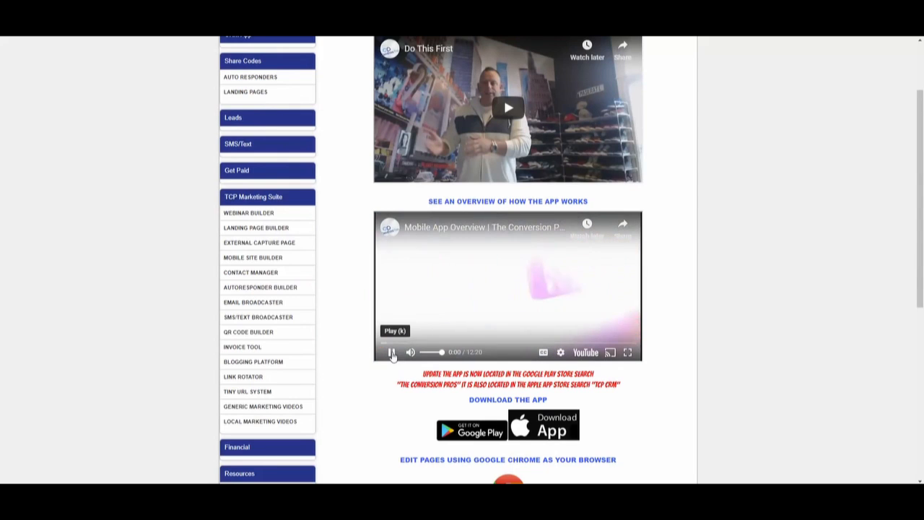
pyautogui.click(430, 342)
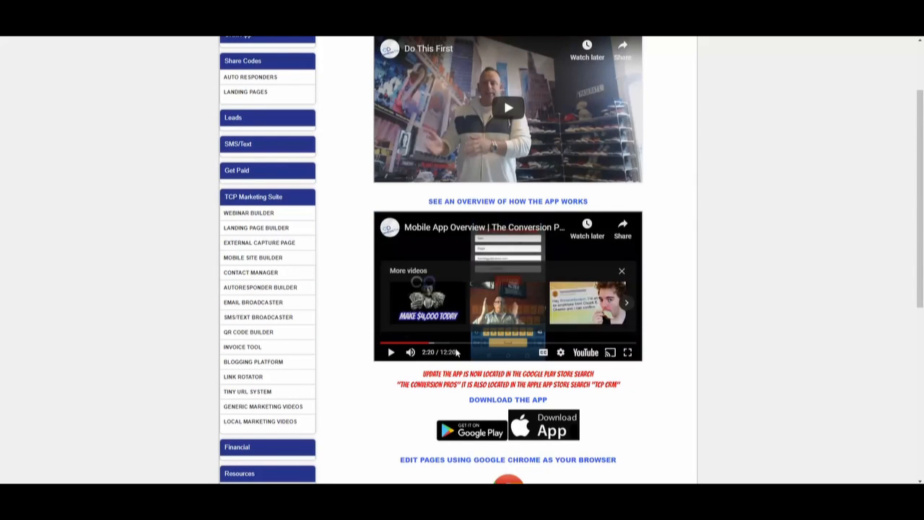
pyautogui.click(492, 343)
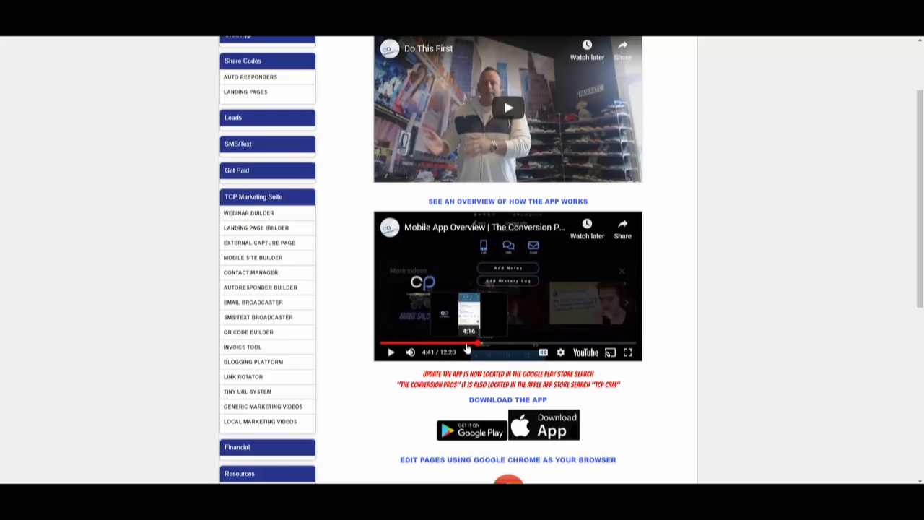
pyautogui.click(477, 344)
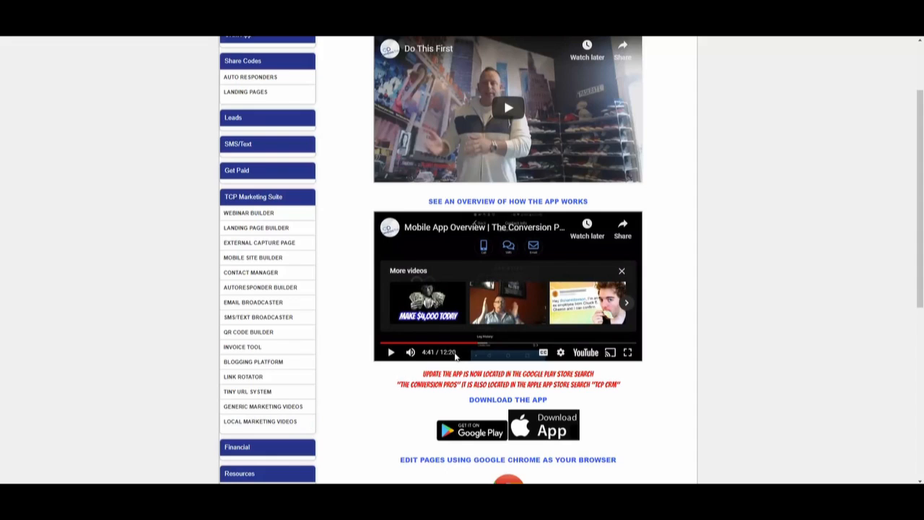
pyautogui.click(622, 271)
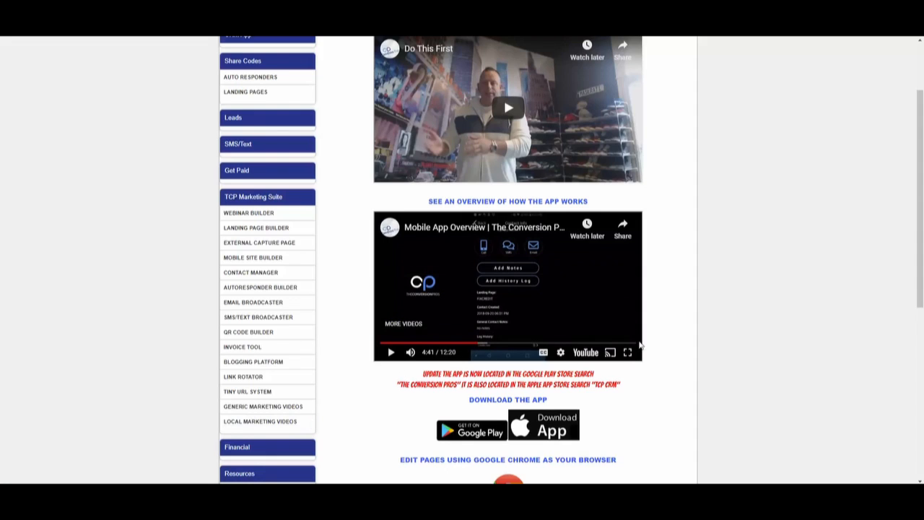
pyautogui.click(626, 351)
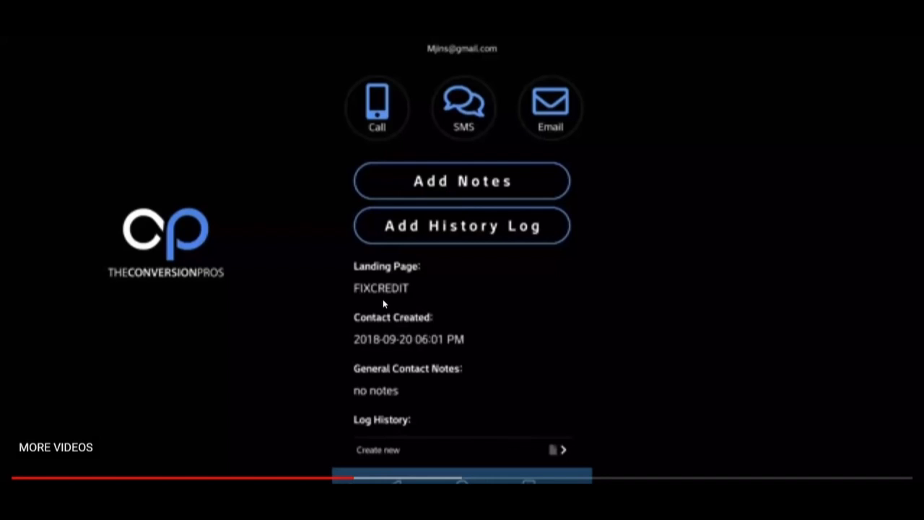
# Skim the full-screen app overview video through the parts on texting a contact, adding notes and setting the lead's temperature.
pyautogui.moveTo(352, 478); pyautogui.dragTo(398, 478)
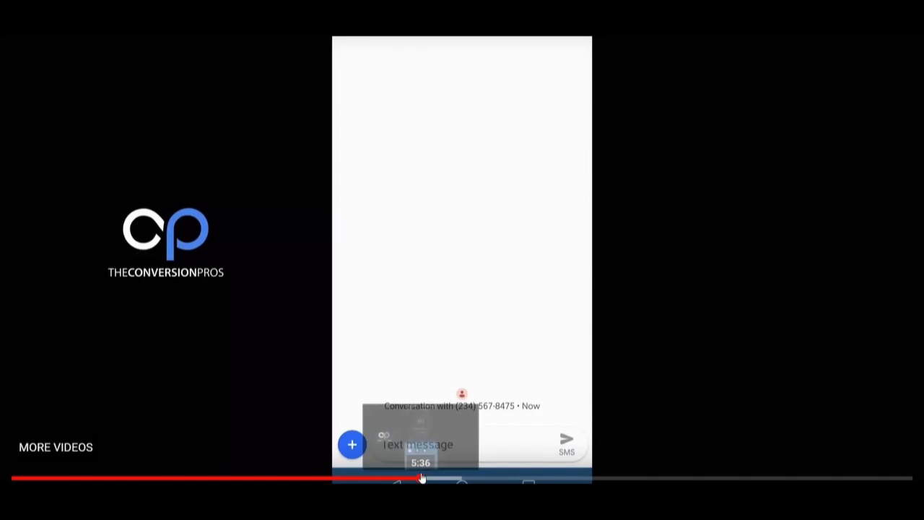
pyautogui.click(437, 478)
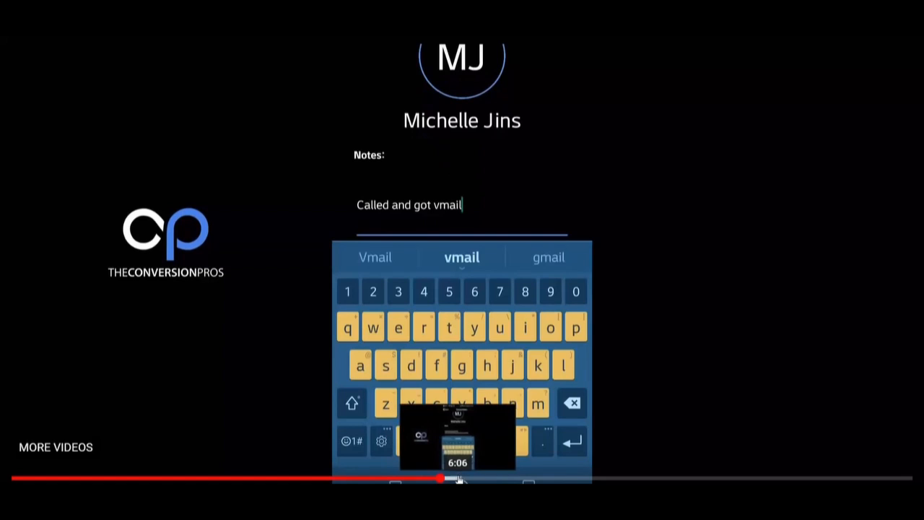
pyautogui.click(459, 478)
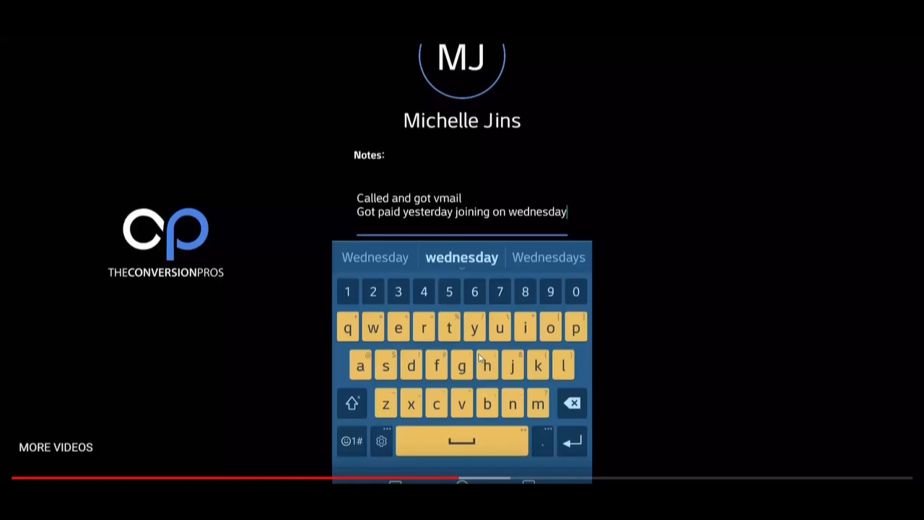
pyautogui.click(465, 480)
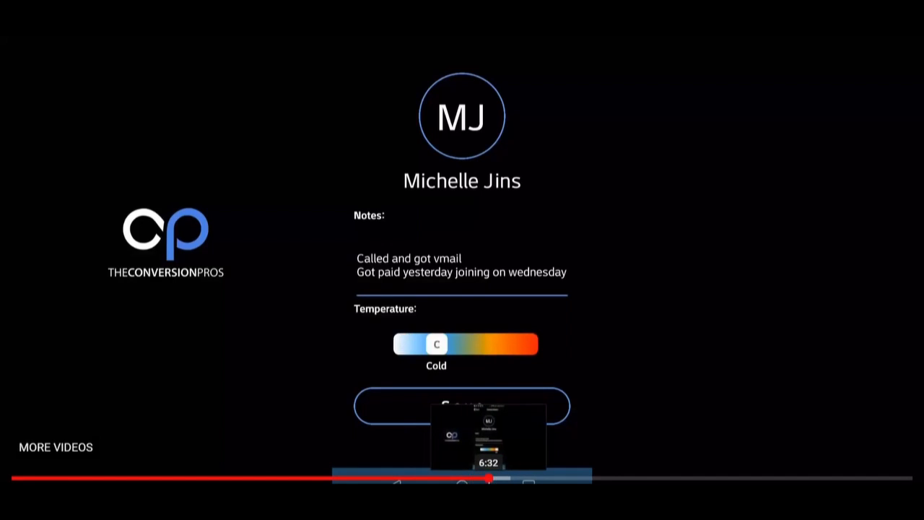
pyautogui.click(489, 478)
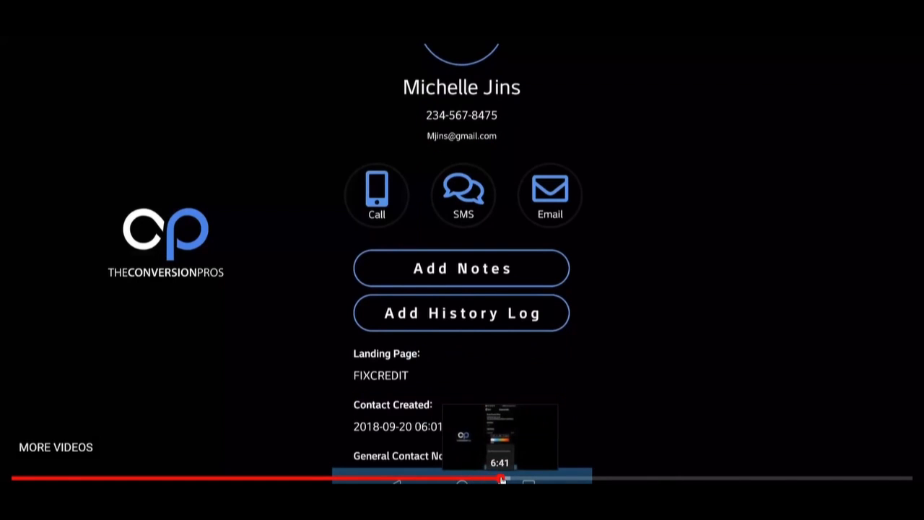
# Skim ahead to 7:34 in the overview video, through the contact's log history and the contacts list.
pyautogui.click(504, 479)
pyautogui.click(517, 479)
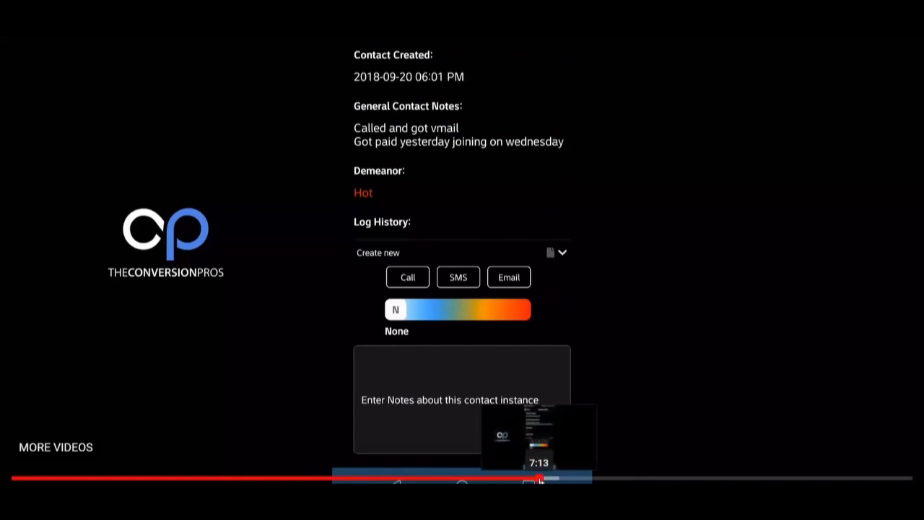
pyautogui.click(546, 481)
pyautogui.click(556, 480)
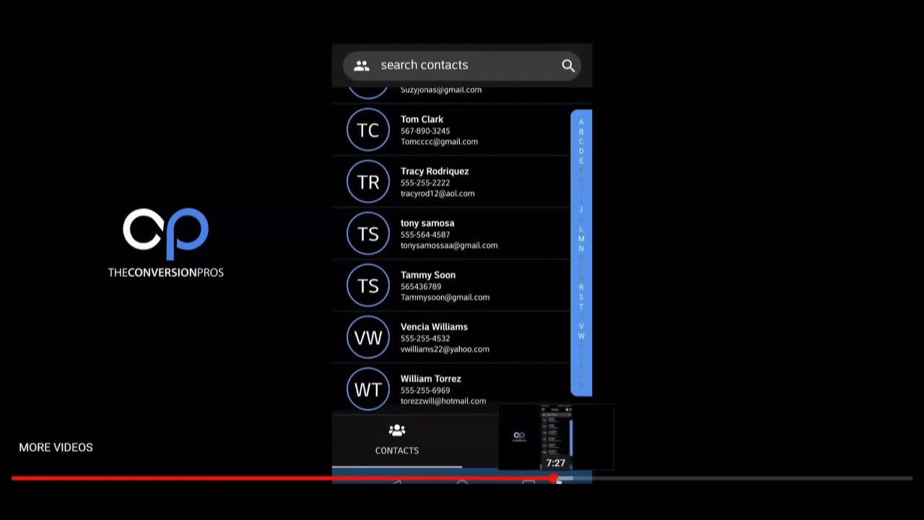
pyautogui.click(566, 480)
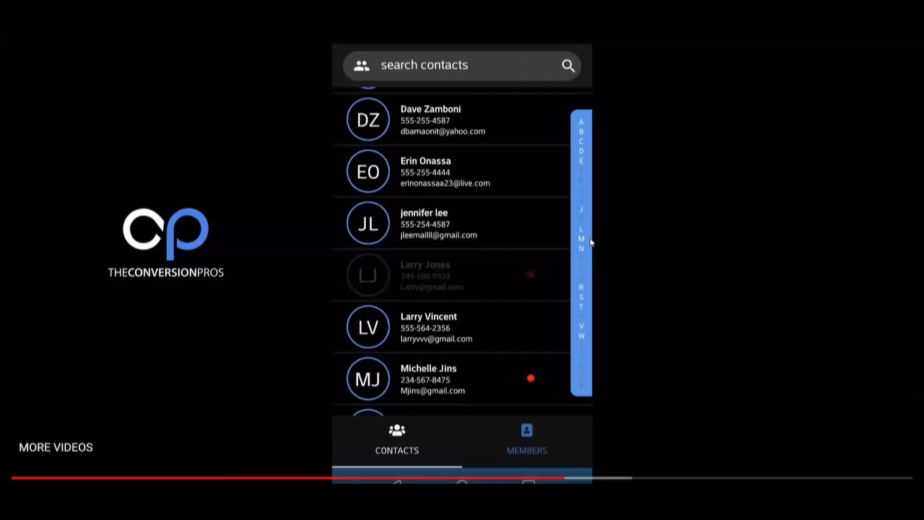
# Exit the full-screen video and look over the app's Google Play and Apple download options on the lesson page.
pyautogui.press('Escape')
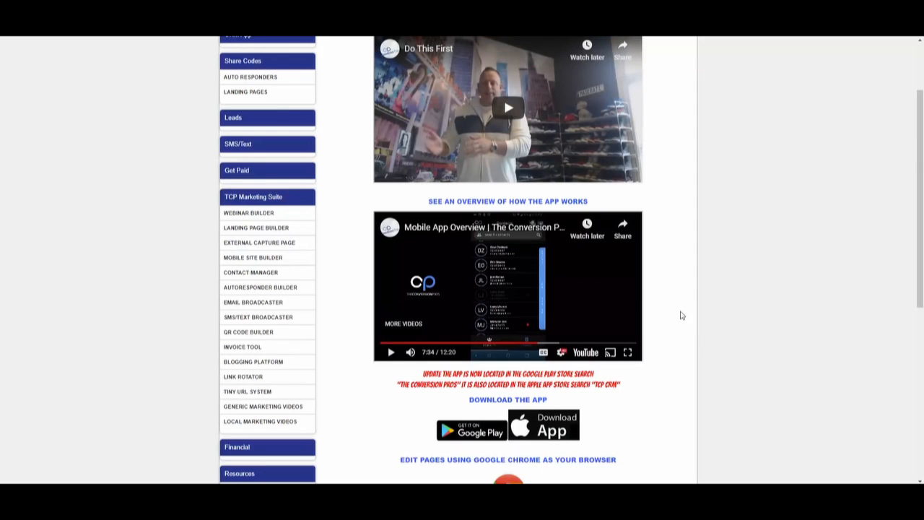
pyautogui.scroll(-1, 641, 282)
pyautogui.scroll(-1, 641, 283)
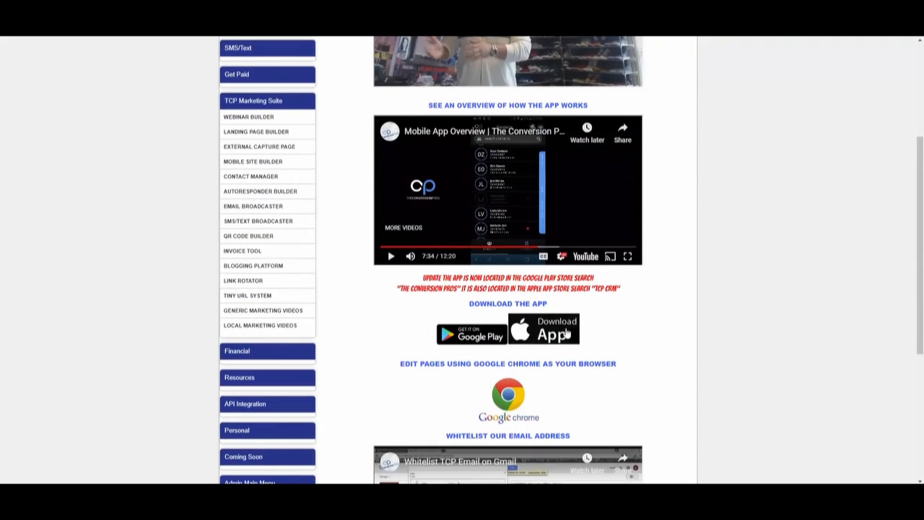
pyautogui.scroll(5, 645, 351)
pyautogui.scroll(-2, 668, 355)
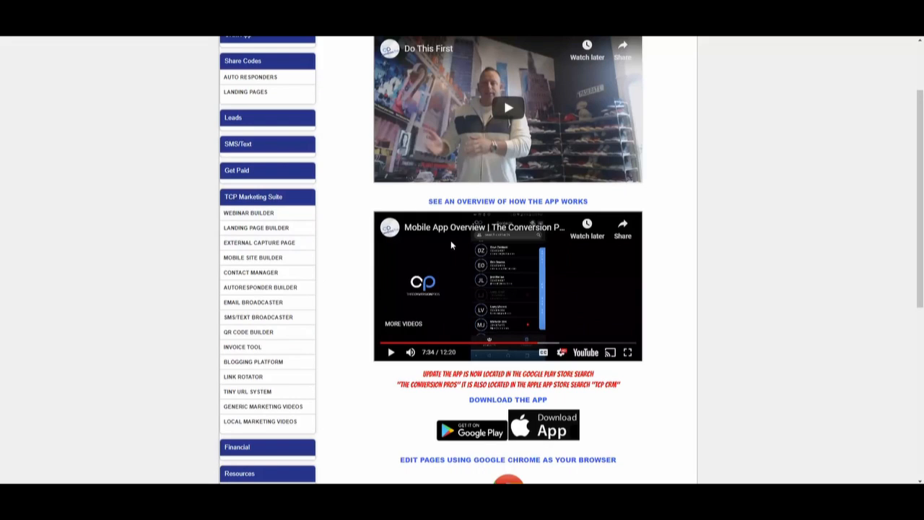
# Create a new autoresponder labelled webinar2019 in the Autoresponder Builder and submit it.
pyautogui.click(260, 288)
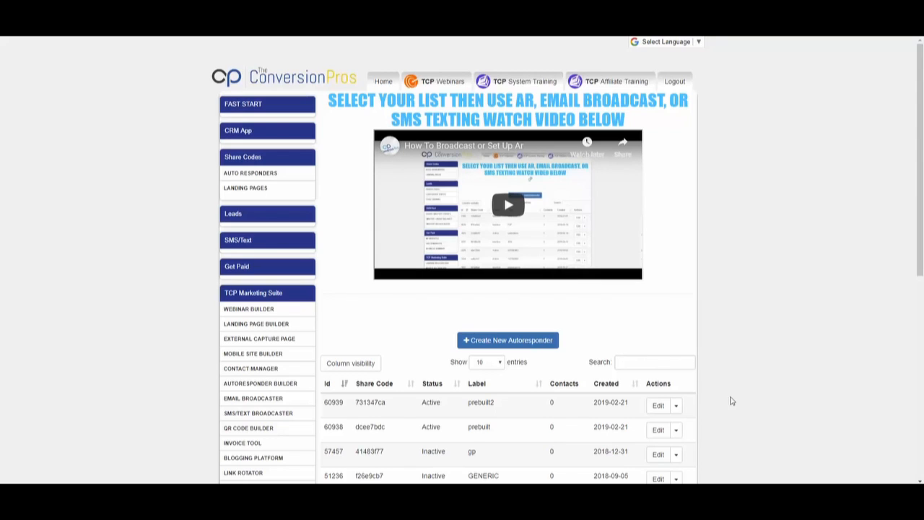
pyautogui.click(542, 350)
pyautogui.scroll(-2, 724, 355)
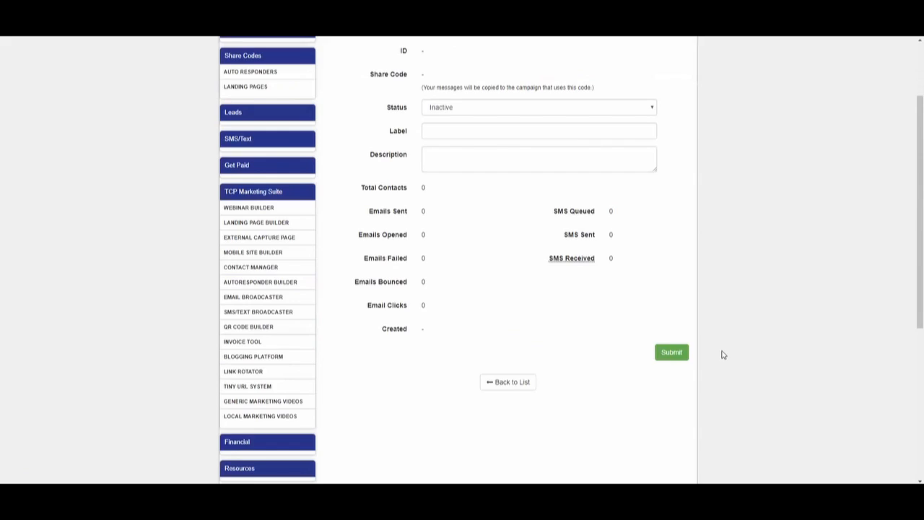
pyautogui.scroll(2, 724, 355)
pyautogui.click(449, 236)
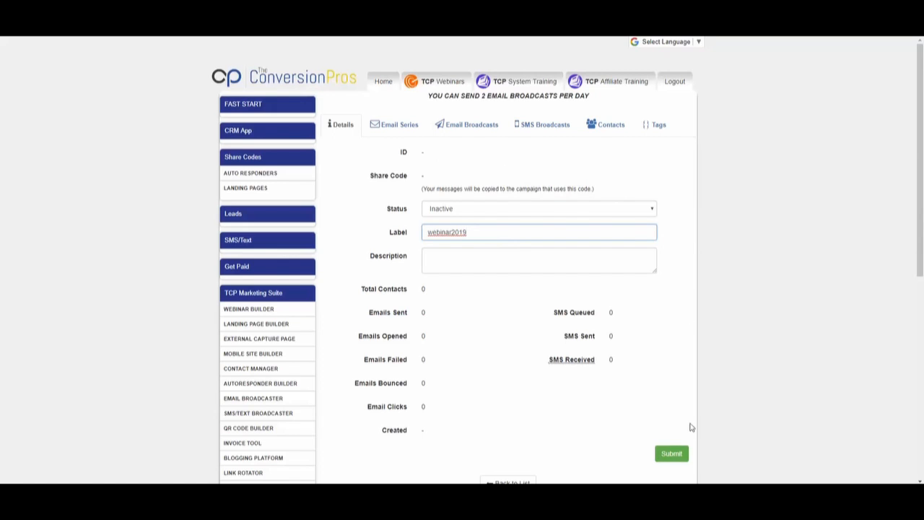
pyautogui.click(676, 455)
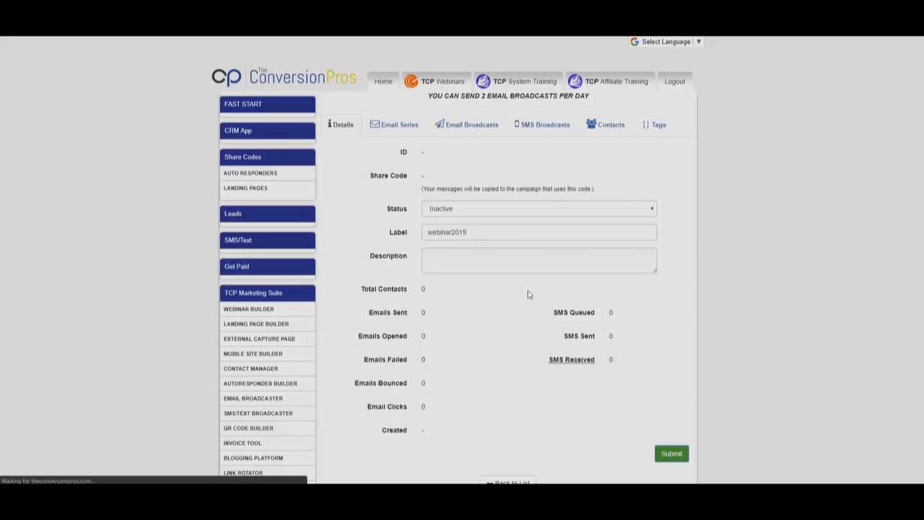
pyautogui.scroll(3, 535, 266)
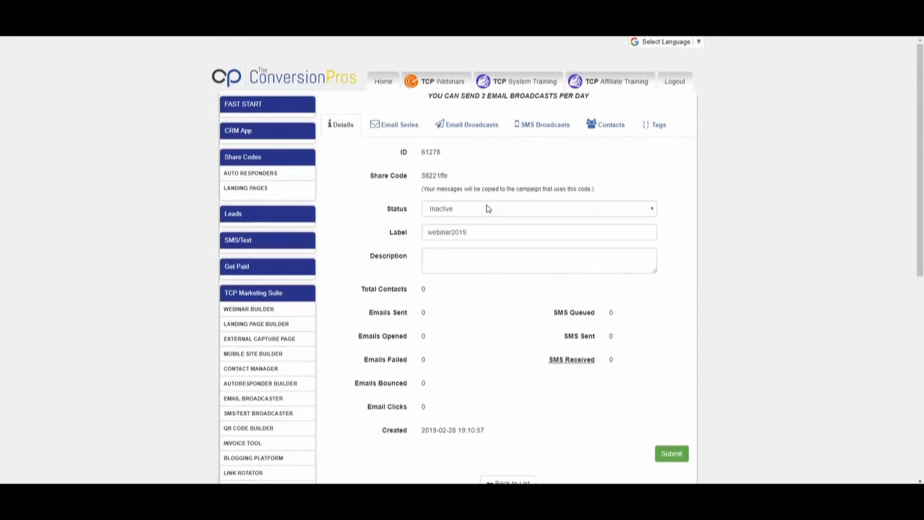
# Start a new email series message with a delay of 0 hours and the subject "{firstname} want to lose 20 lbs".
pyautogui.click(394, 121)
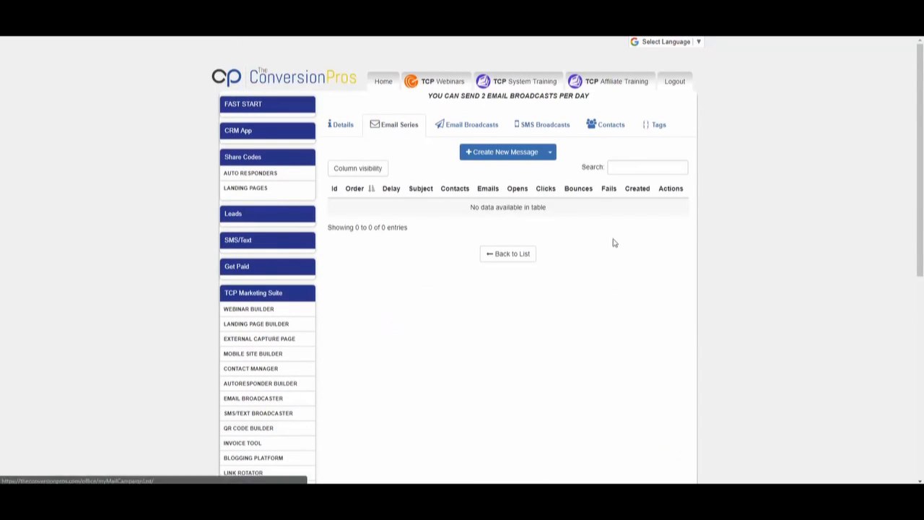
pyautogui.click(506, 153)
pyautogui.scroll(-2, 420, 264)
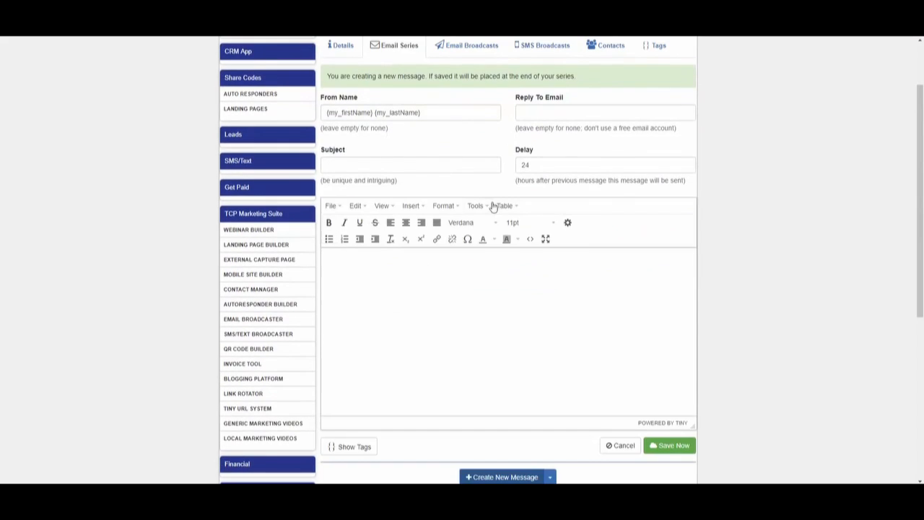
pyautogui.doubleClick(540, 168)
pyautogui.write('0')
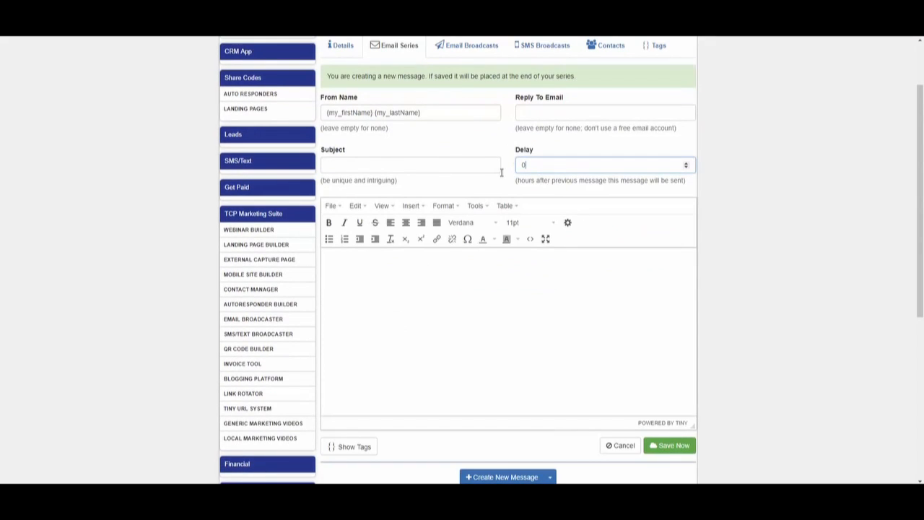
pyautogui.click(402, 170)
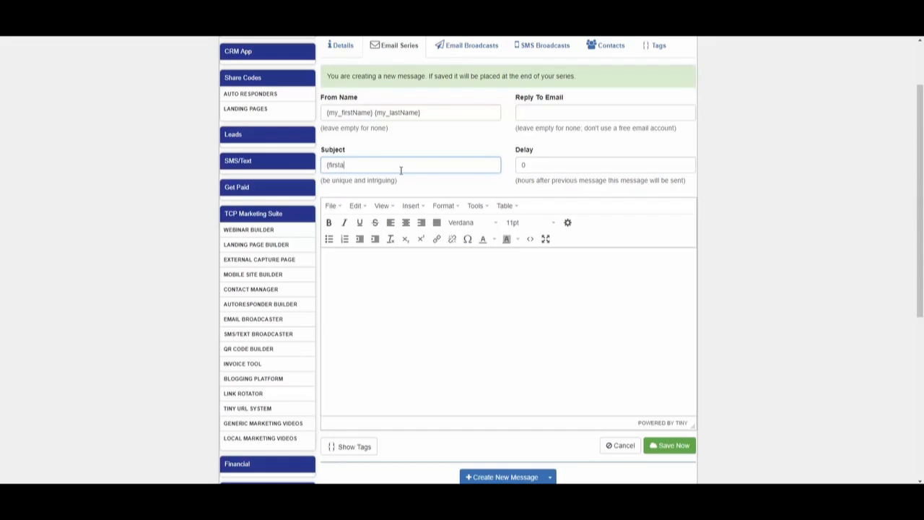
pyautogui.write('{firstname} want to lose 20 lbs')
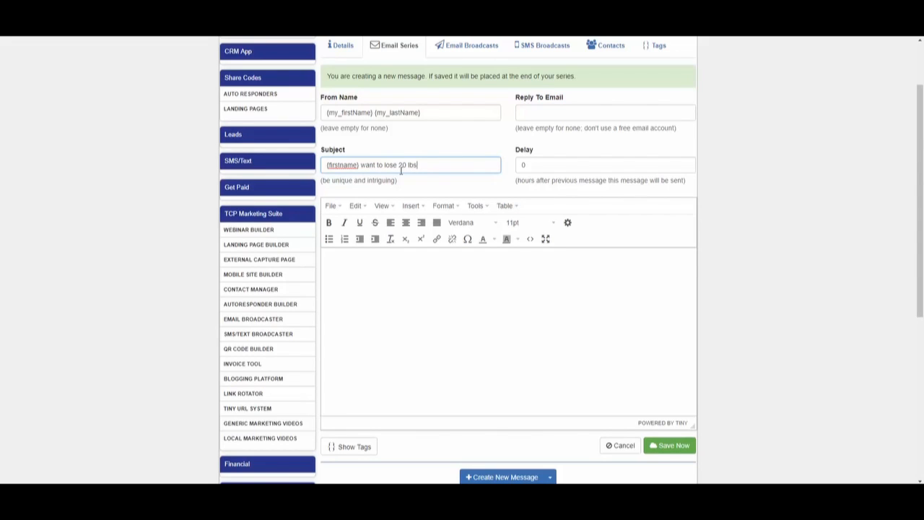
# Write the message body: the {firstname} tag and comma, "You got to see this awesome weight loss sysystem", and "click here" on the following line.
pyautogui.click(420, 307)
pyautogui.click(367, 447)
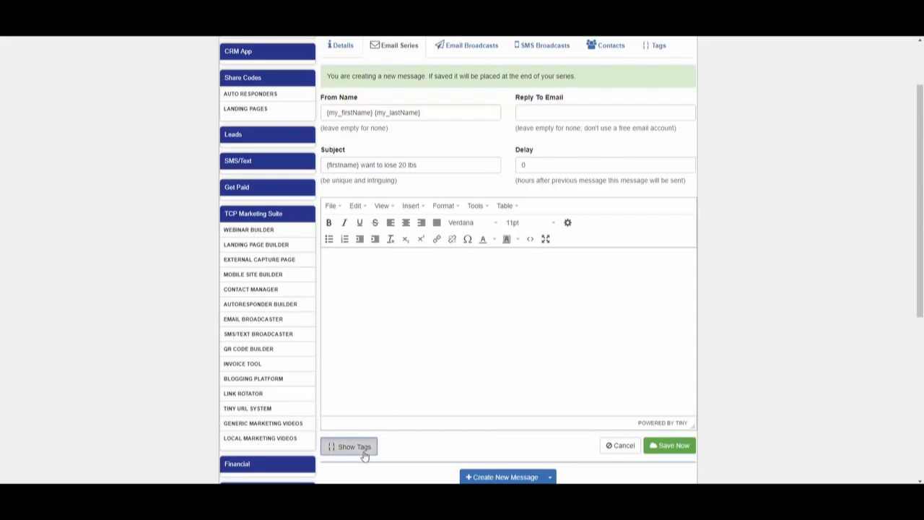
pyautogui.scroll(-3, 280, 386)
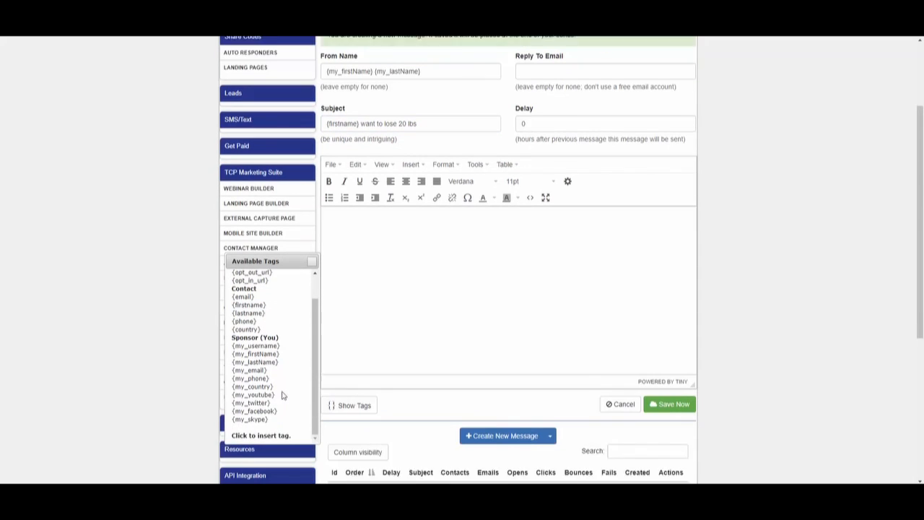
pyautogui.click(262, 299)
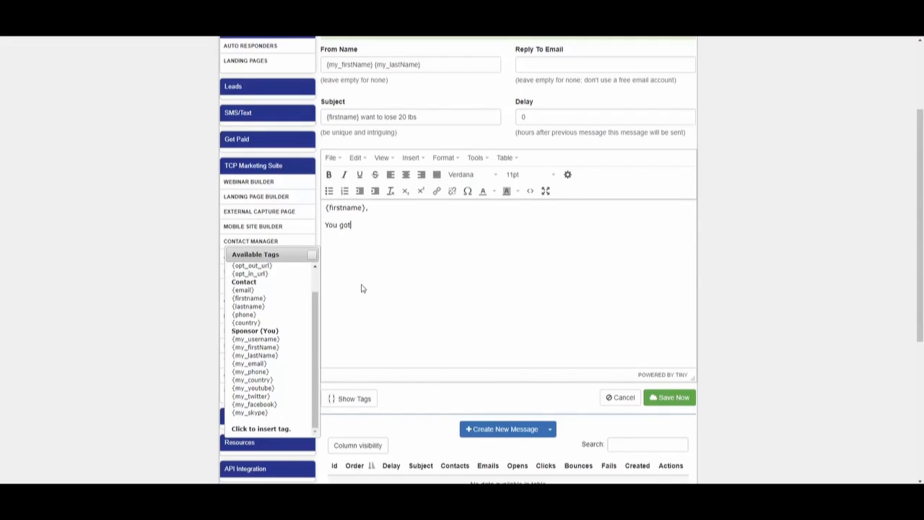
pyautogui.write('see this awesome weight los')
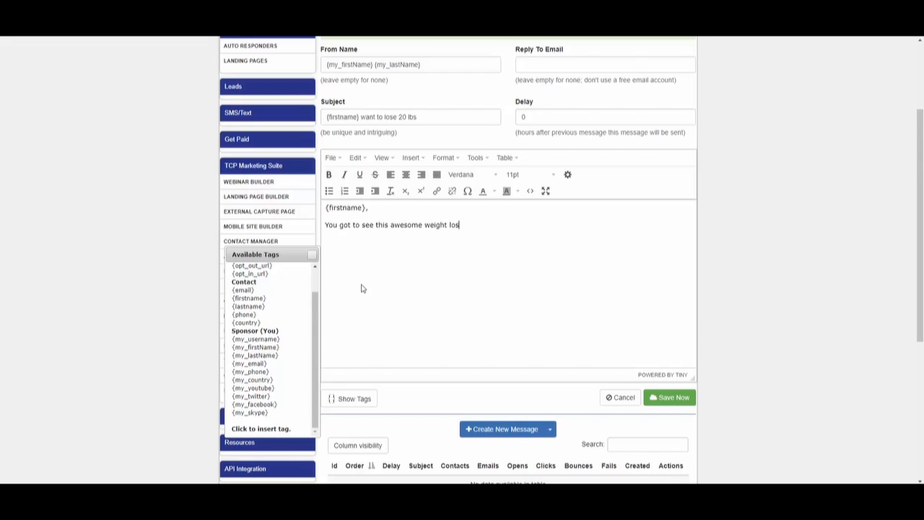
pyautogui.write('s sysyst')
pyautogui.press('BackSpace')
pyautogui.write('ystem')
pyautogui.press('Return')
pyautogui.write('click here')
pyautogui.click(312, 255)
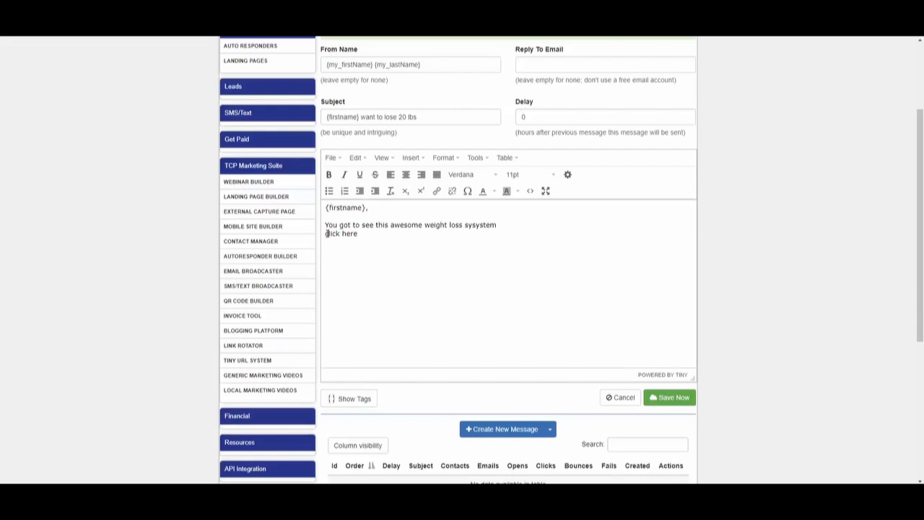
pyautogui.moveTo(357, 238); pyautogui.dragTo(329, 232)
pyautogui.click(437, 192)
pyautogui.click(450, 229)
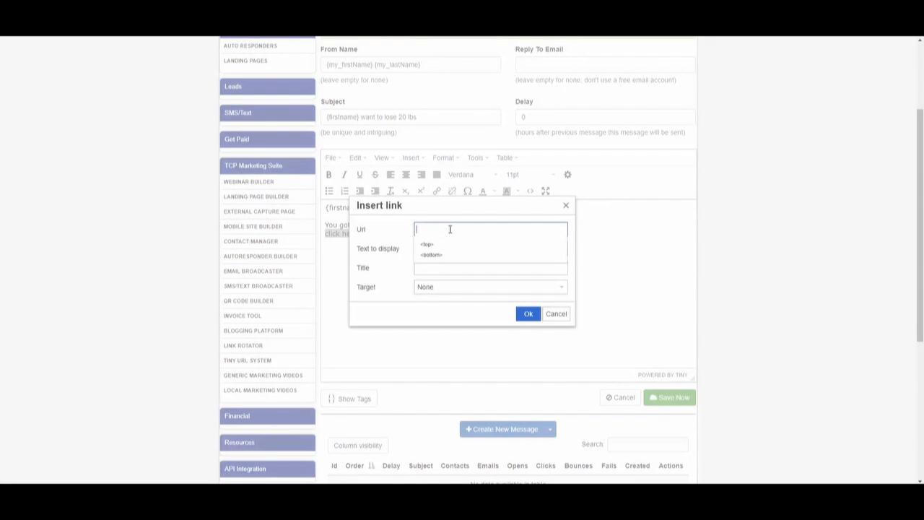
pyautogui.write('https:')
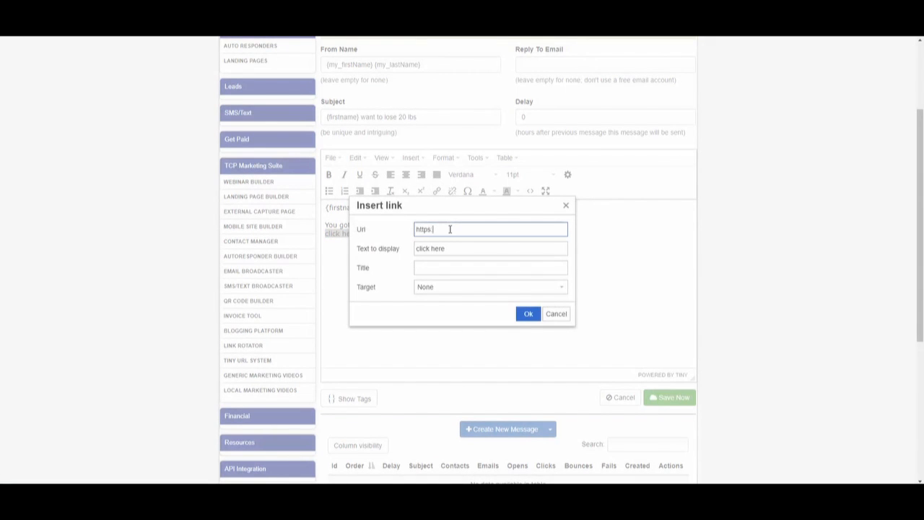
pyautogui.write('//www.yourwebsite.com')
pyautogui.click(529, 315)
pyautogui.click(464, 294)
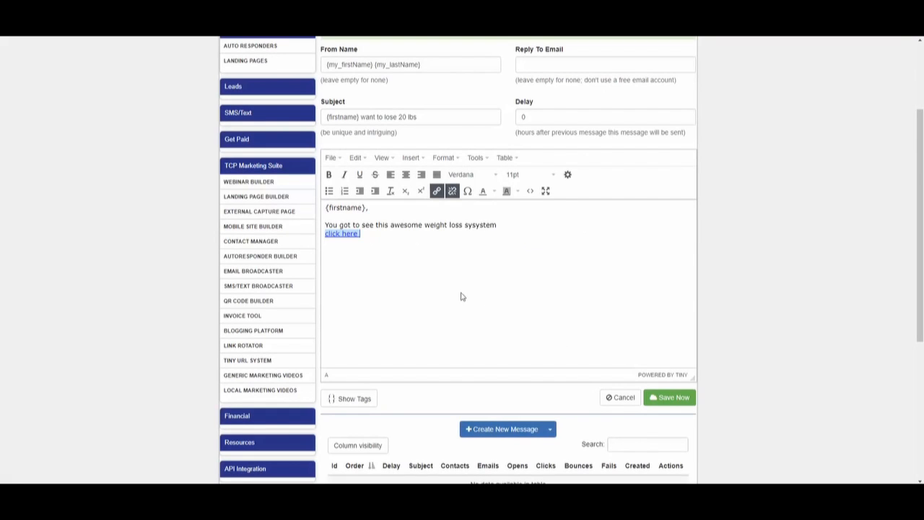
# Add a signature below the link using the {my_firstName} and {my_lastName} tags, with the {my_phone} tag on the following line.
pyautogui.click(391, 257)
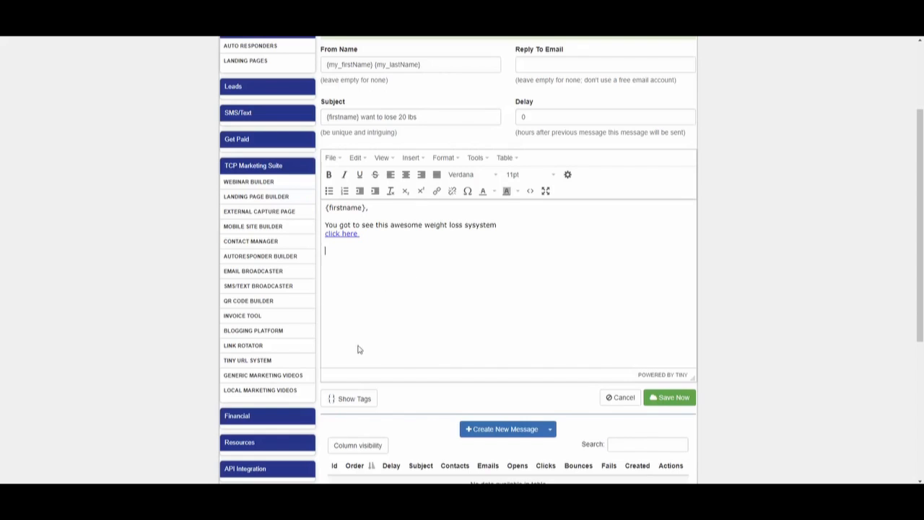
pyautogui.click(349, 397)
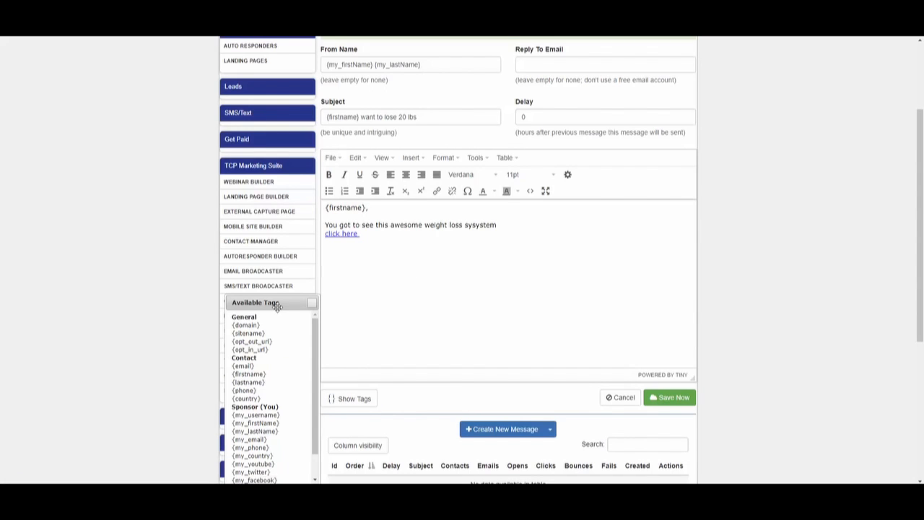
pyautogui.moveTo(277, 309); pyautogui.dragTo(256, 190)
pyautogui.scroll(-2, 264, 281)
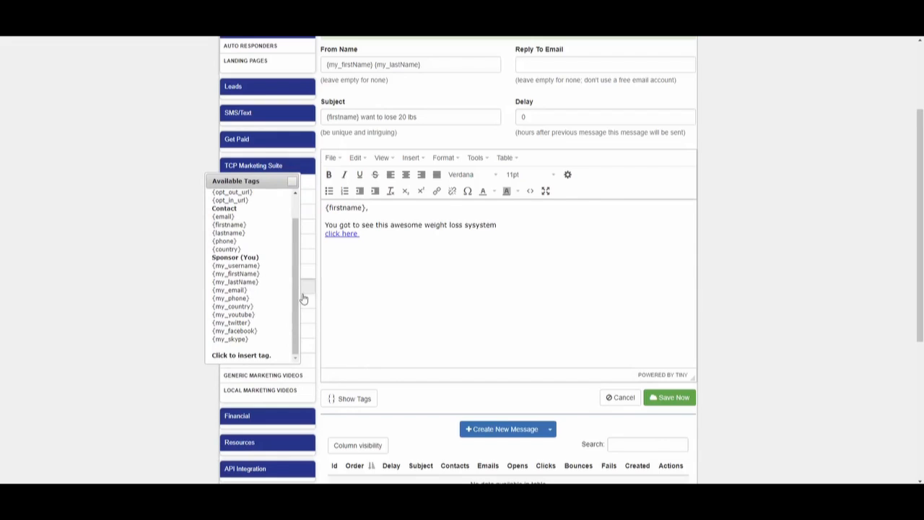
pyautogui.click(245, 275)
pyautogui.click(251, 282)
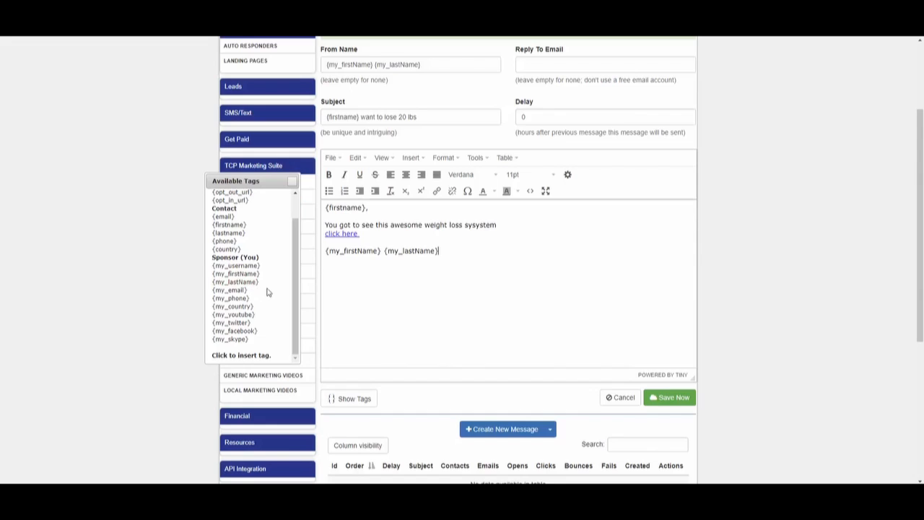
pyautogui.click(230, 299)
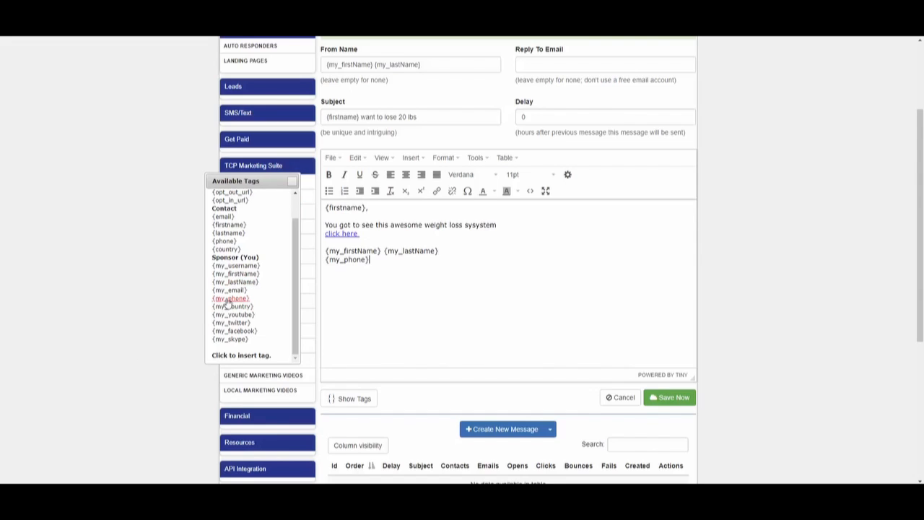
pyautogui.click(292, 181)
pyautogui.click(390, 274)
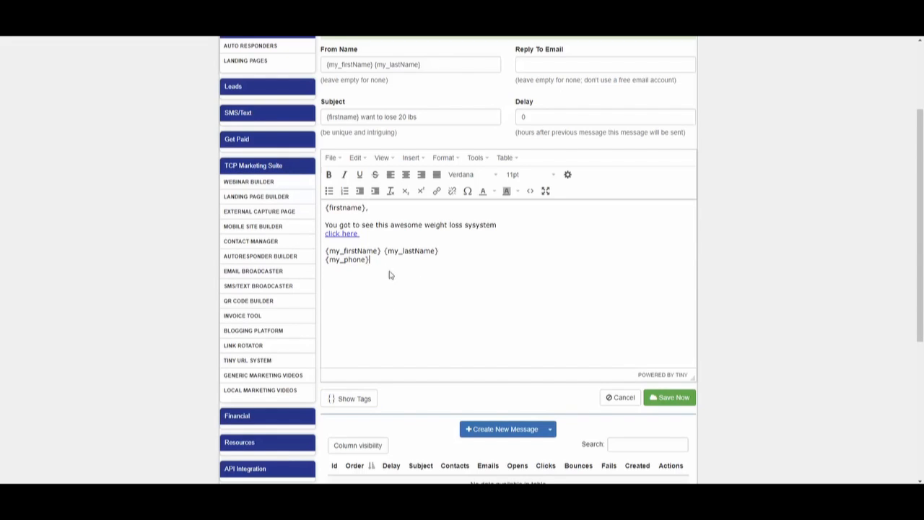
# Copy the entire message body, save the message to the email series and close the blank message form.
pyautogui.moveTo(390, 274); pyautogui.dragTo(327, 249)
pyautogui.click(390, 275)
pyautogui.moveTo(326, 207); pyautogui.dragTo(411, 291)
pyautogui.hotkey('ctrl', 'c')
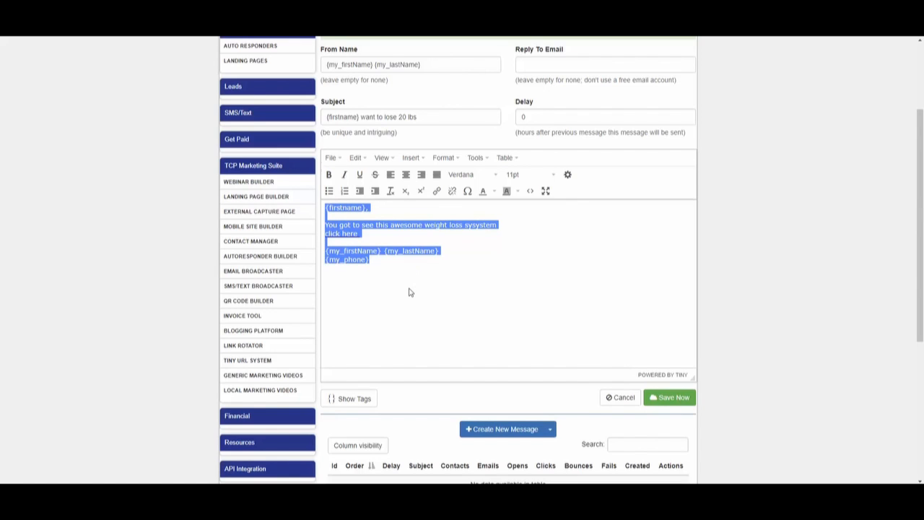
pyautogui.click(664, 398)
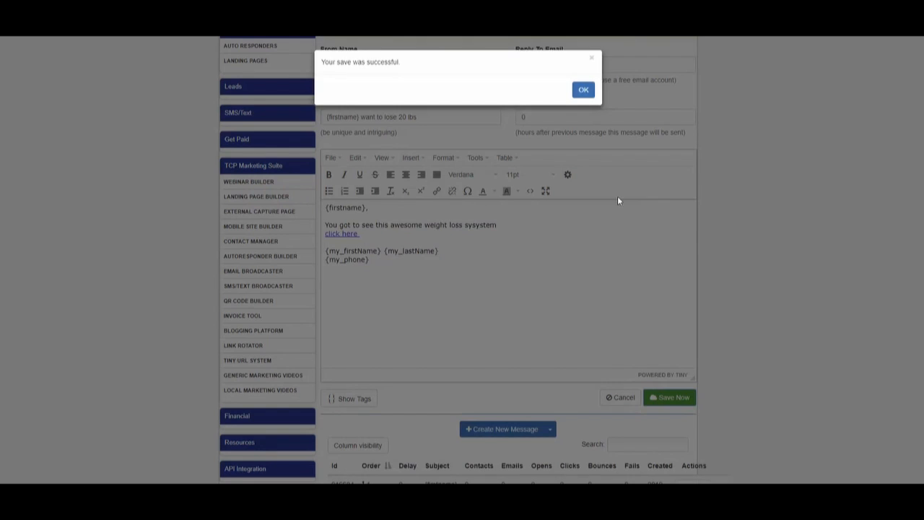
pyautogui.click(583, 91)
pyautogui.scroll(-1, 593, 208)
pyautogui.click(617, 351)
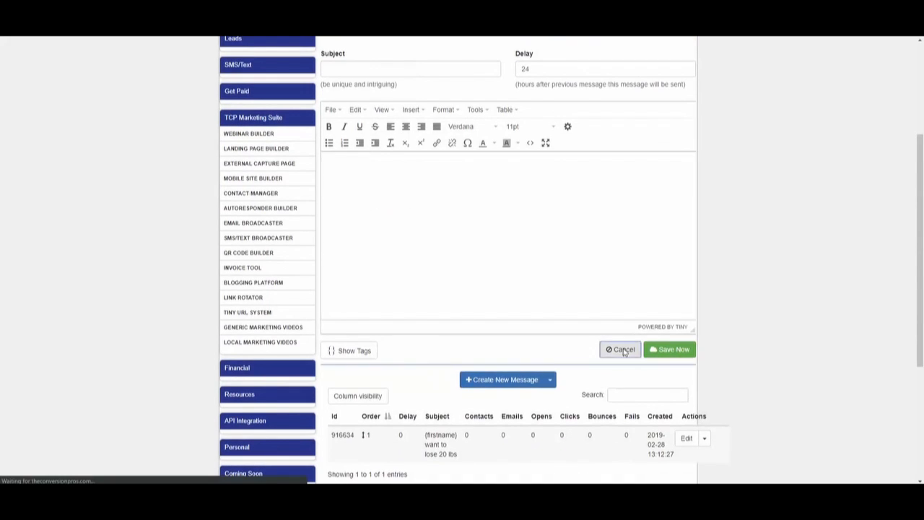
# Create and save a second series message with the copied body and the subject "day2", and close the message form.
pyautogui.scroll(1, 545, 358)
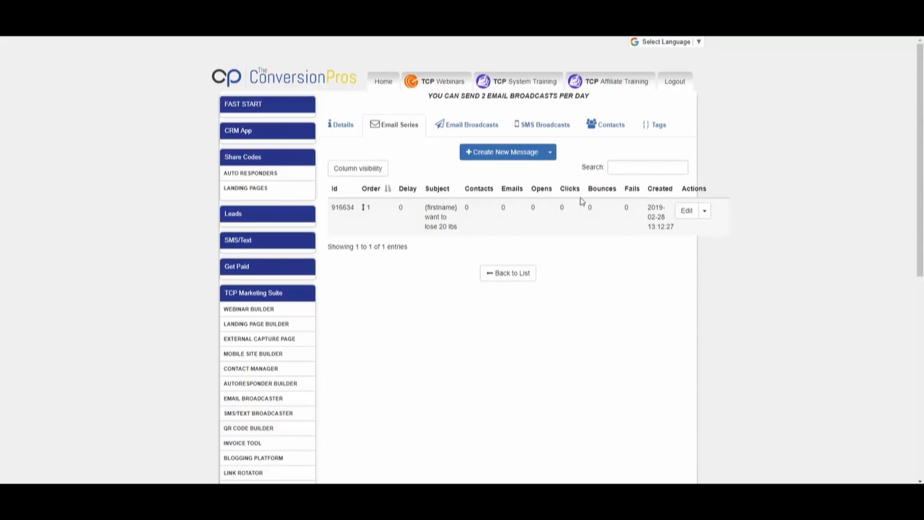
pyautogui.scroll(-1, 458, 295)
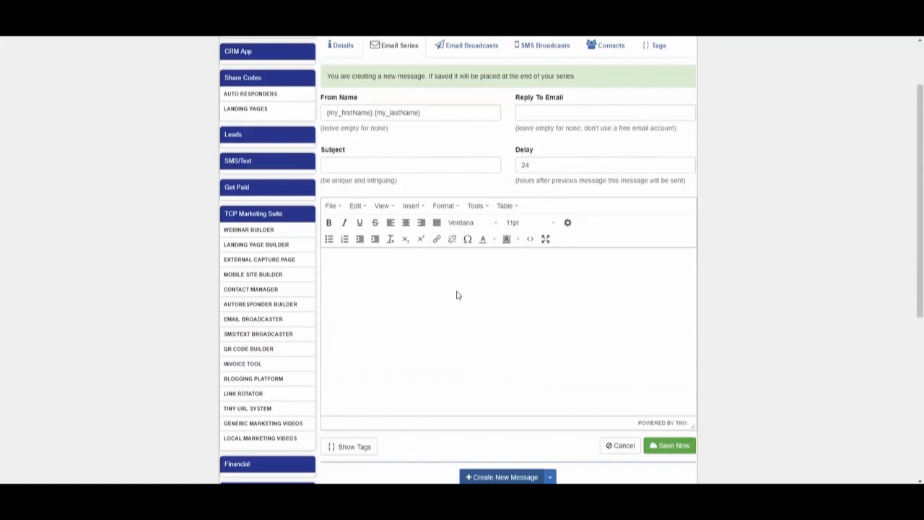
pyautogui.rightClick(457, 294)
pyautogui.click(429, 314)
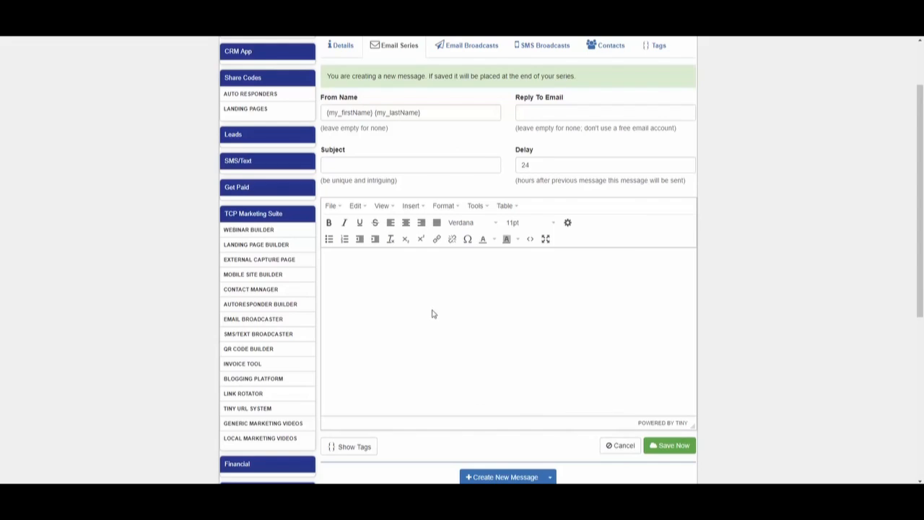
pyautogui.hotkey('ctrl', 'v')
pyautogui.click(393, 169)
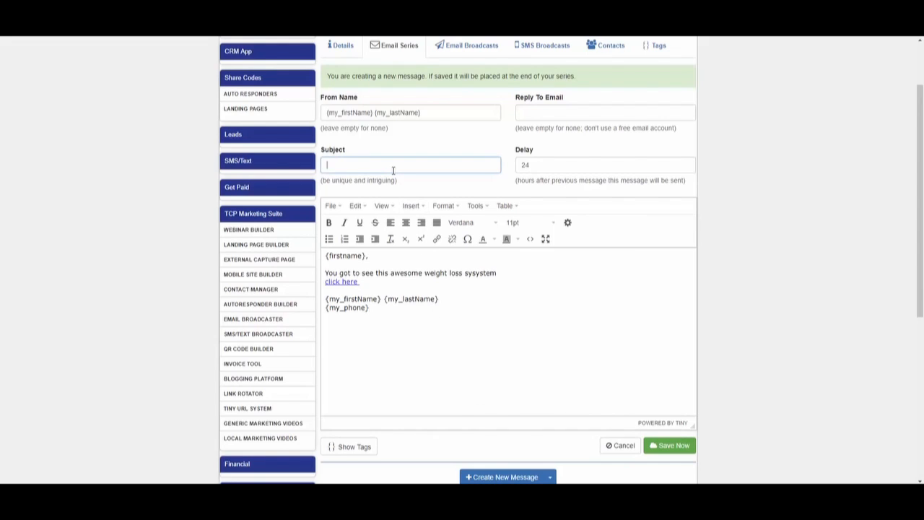
pyautogui.write('day2')
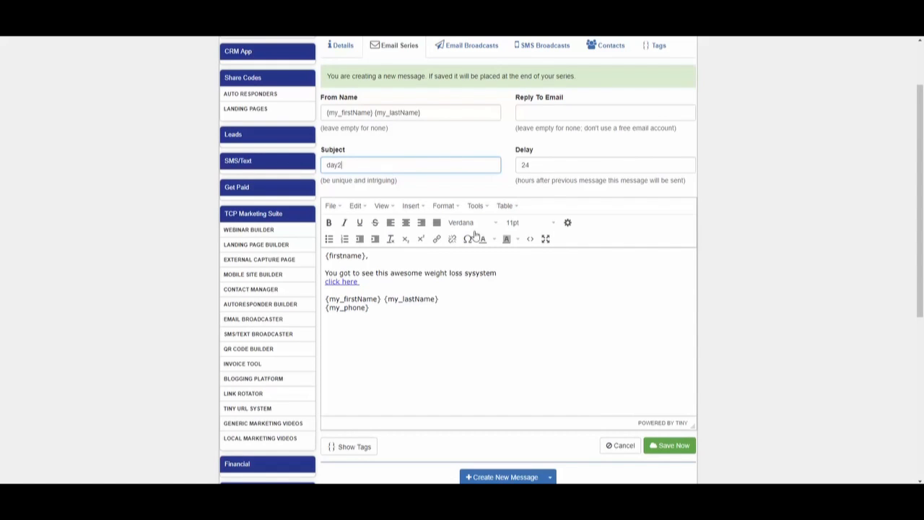
pyautogui.click(663, 447)
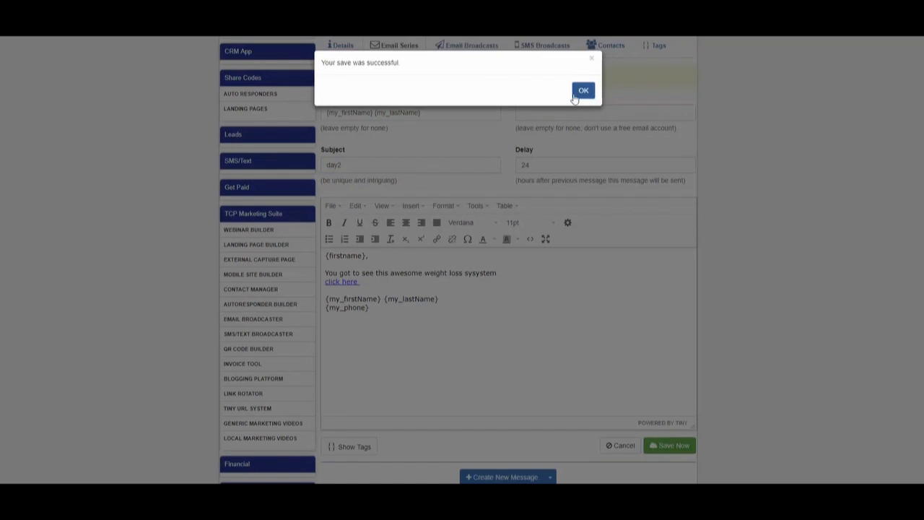
pyautogui.click(583, 91)
pyautogui.click(626, 448)
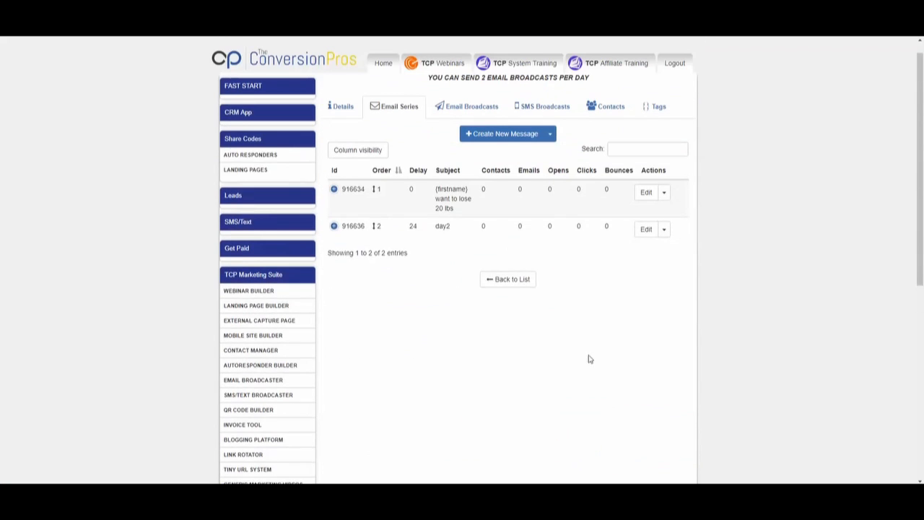
# Draft a third series message with the copied body and the subject "day 3".
pyautogui.click(468, 153)
pyautogui.rightClick(447, 283)
pyautogui.click(409, 306)
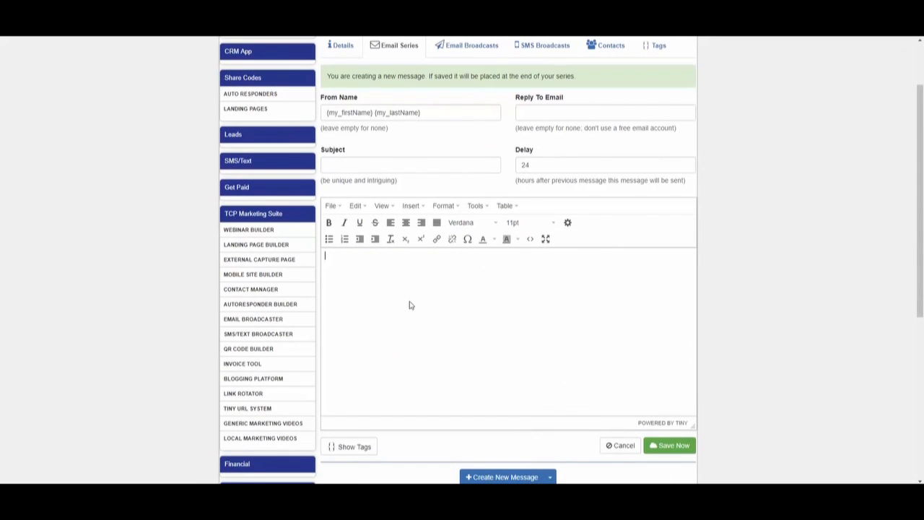
pyautogui.hotkey('ctrl', 'v')
pyautogui.click(389, 167)
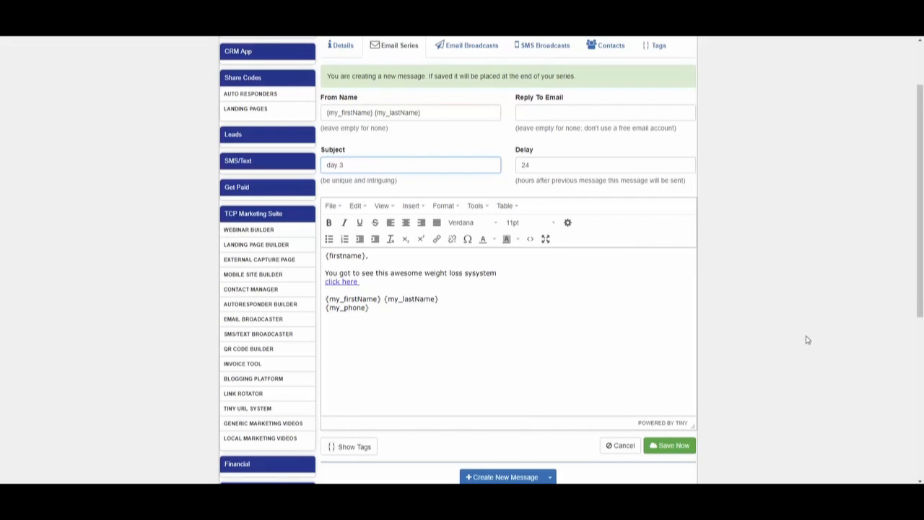
pyautogui.click(653, 338)
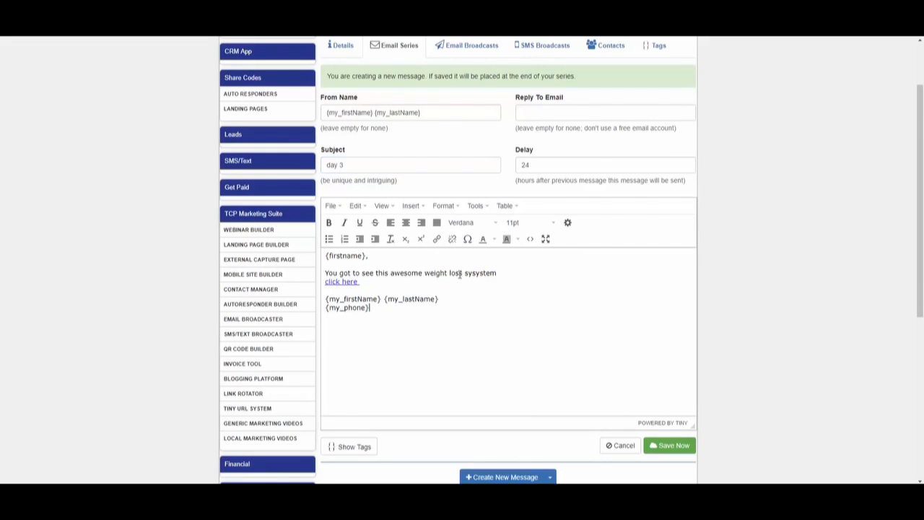
# Try to save the "day 3" message, and discard the draft.
pyautogui.scroll(-1, 459, 275)
pyautogui.click(671, 398)
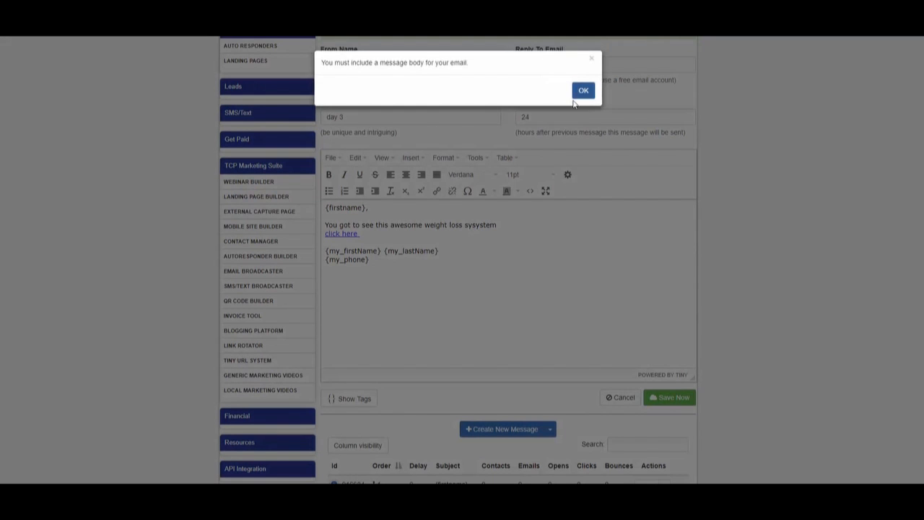
pyautogui.click(582, 92)
pyautogui.scroll(3, 623, 341)
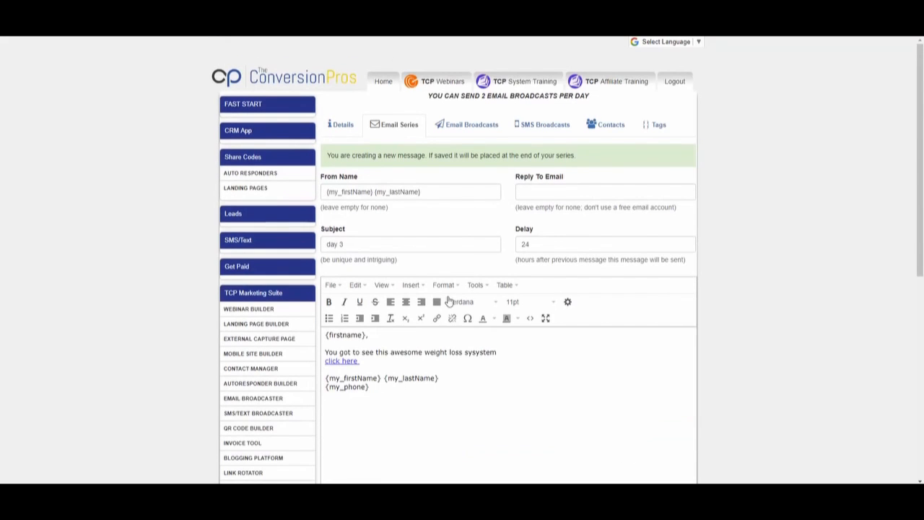
pyautogui.scroll(-2, 463, 346)
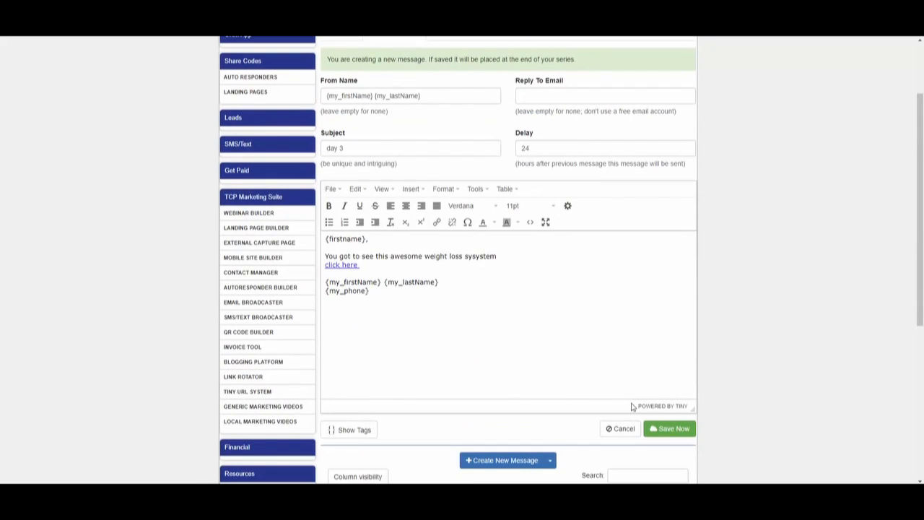
pyautogui.scroll(-3, 557, 368)
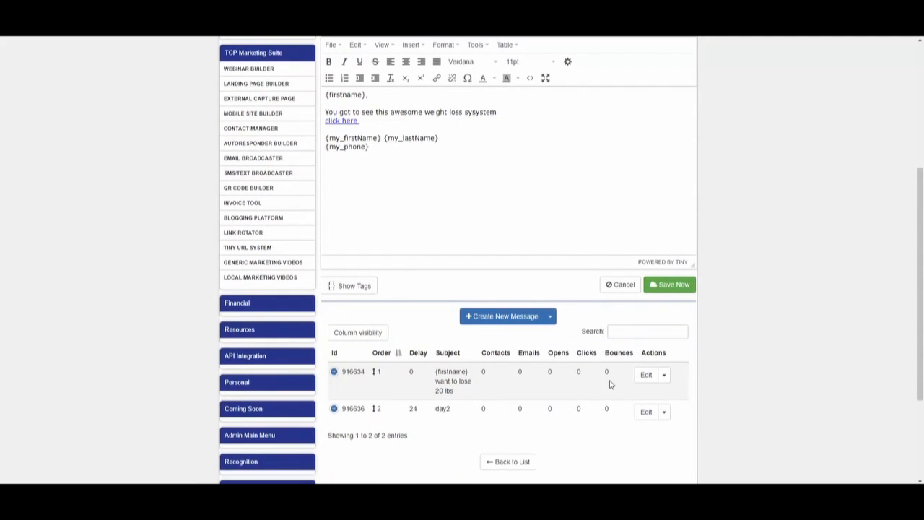
pyautogui.click(670, 285)
pyautogui.click(582, 90)
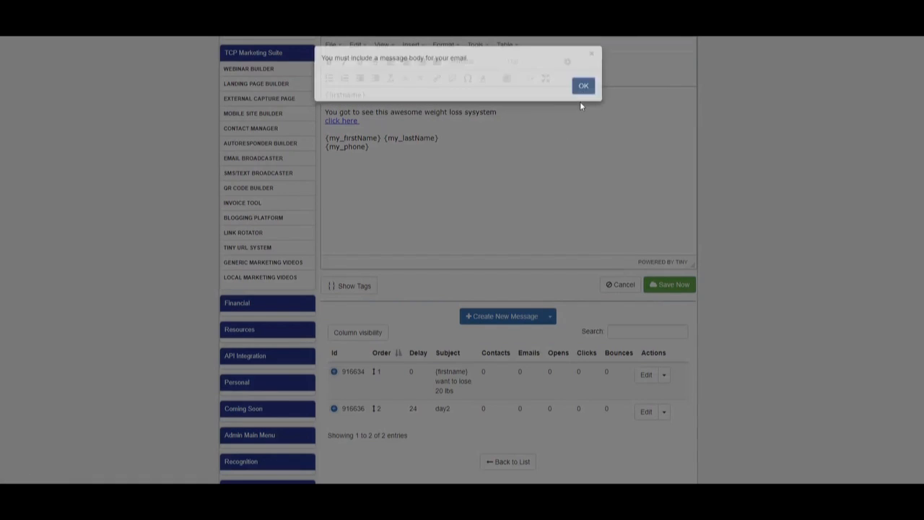
pyautogui.click(621, 284)
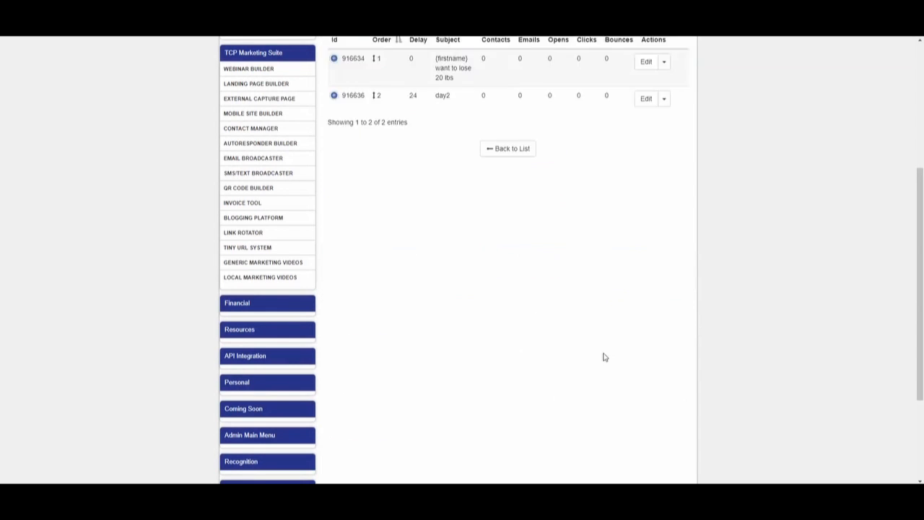
# Draft a new email broadcast with the subject "Get on our call tonight" and the copied message body.
pyautogui.scroll(2, 612, 374)
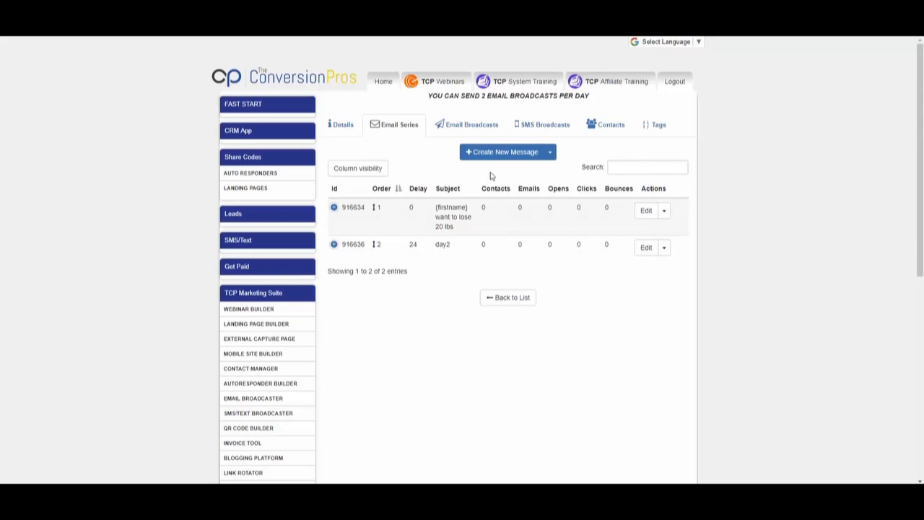
pyautogui.click(468, 125)
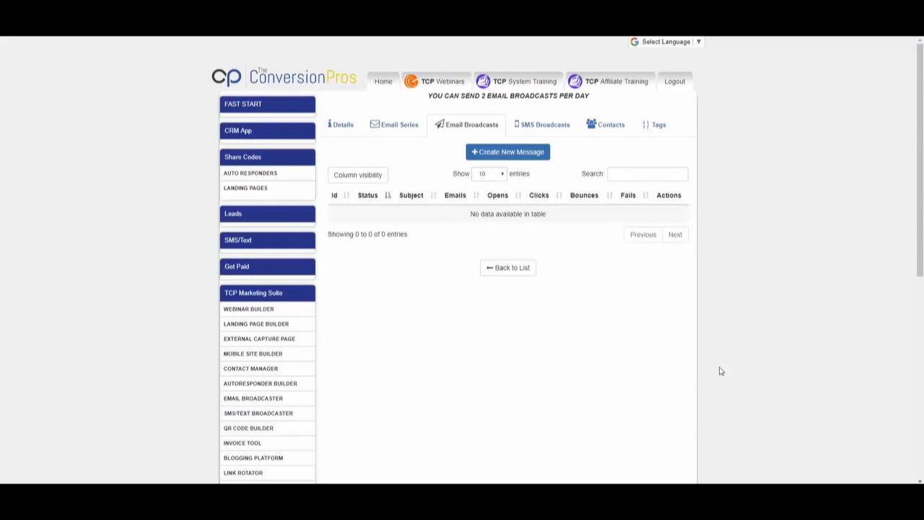
pyautogui.click(505, 151)
pyautogui.click(365, 165)
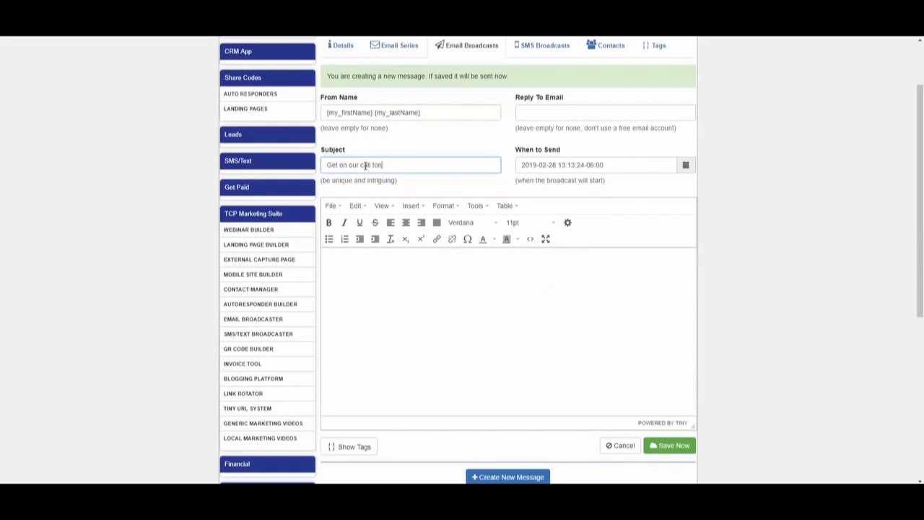
pyautogui.rightClick(431, 275)
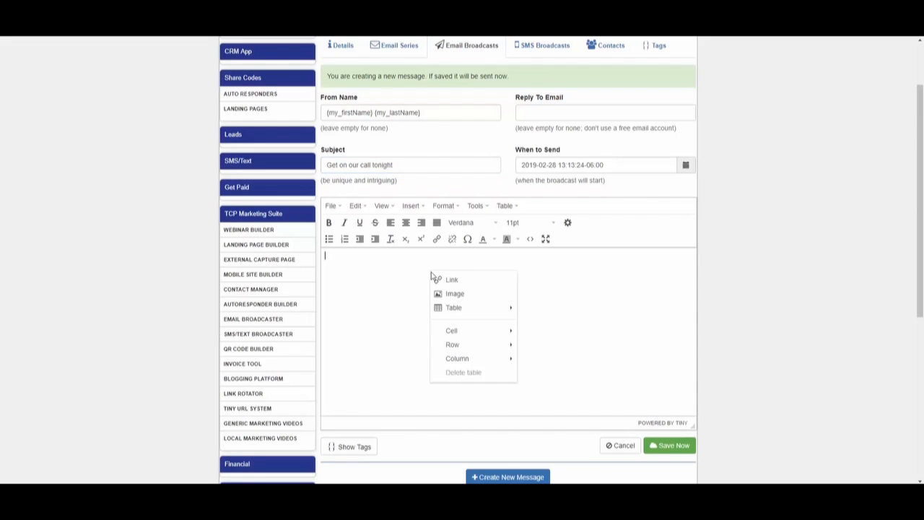
pyautogui.write('{firstname},  You got to see this awesome weight loss sysystem click here   {my_firstName} {my_lastName} {my_phone}')
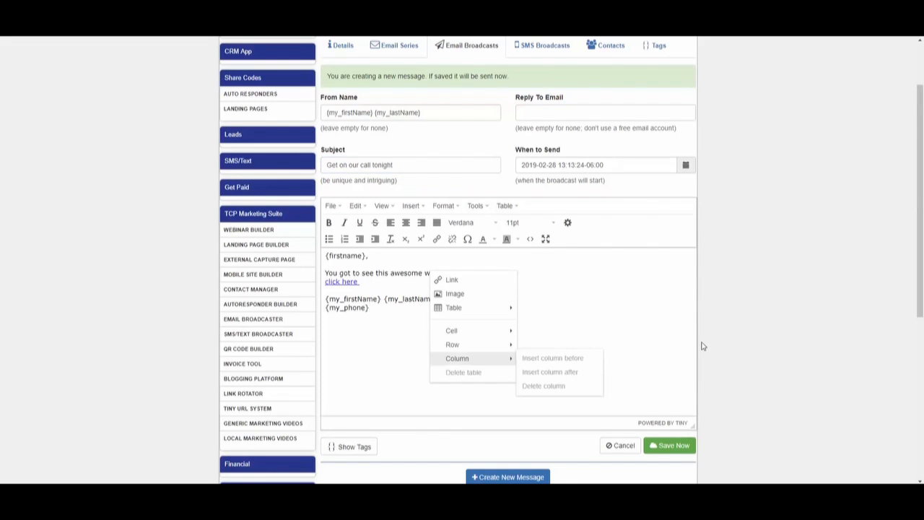
pyautogui.click(682, 336)
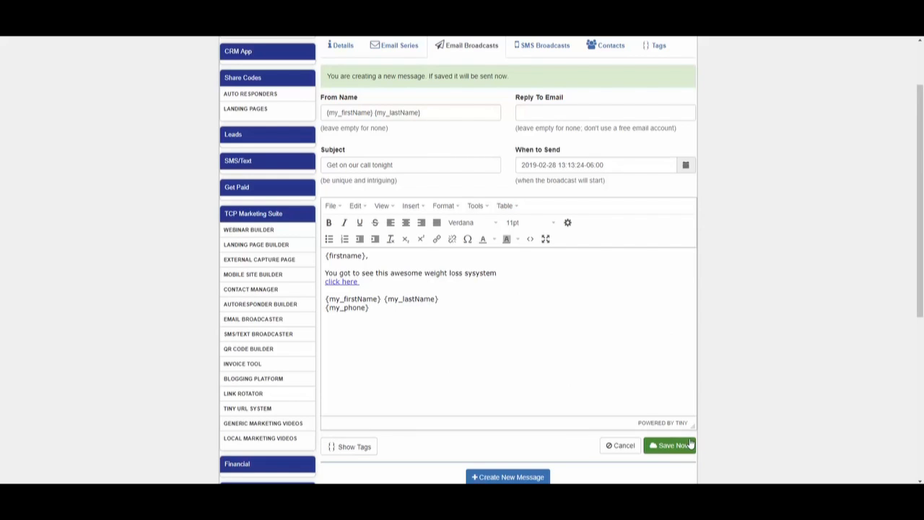
# Review the email broadcast draft and compare it with the email series messages.
pyautogui.scroll(1, 437, 296)
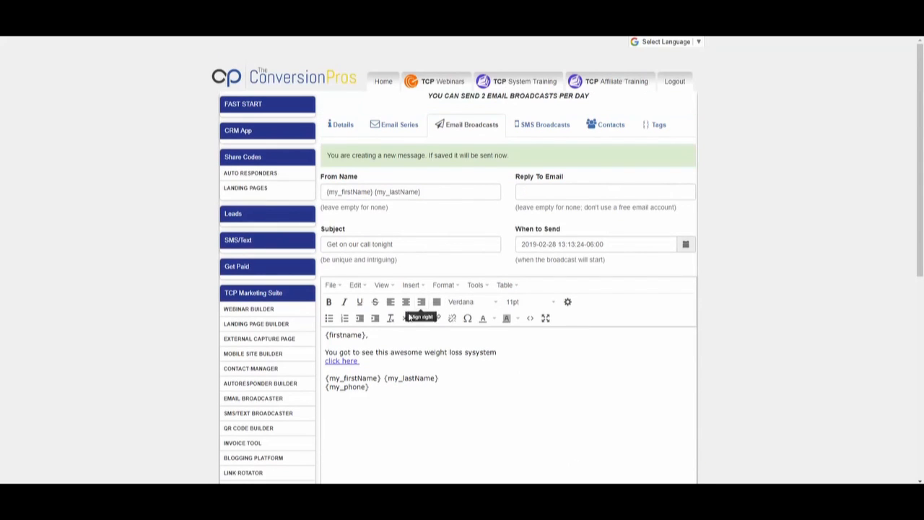
pyautogui.scroll(-2, 553, 325)
pyautogui.scroll(2, 537, 303)
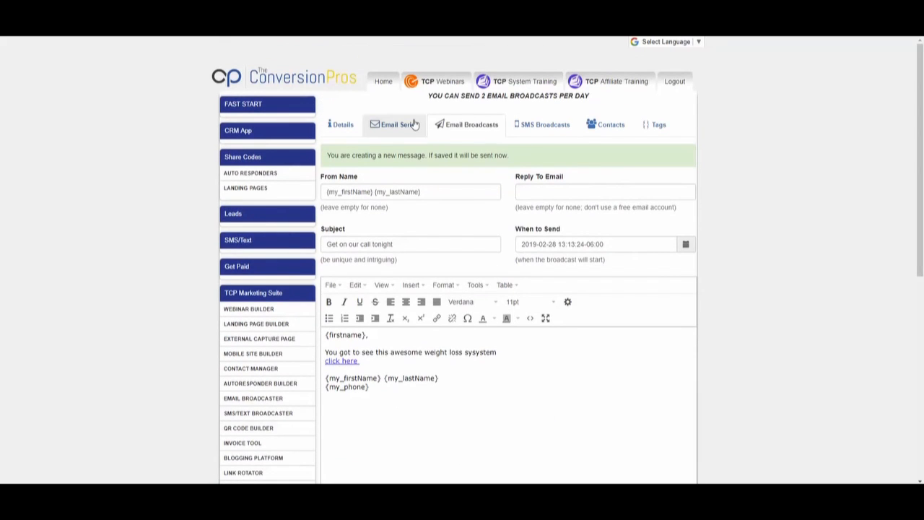
pyautogui.click(401, 127)
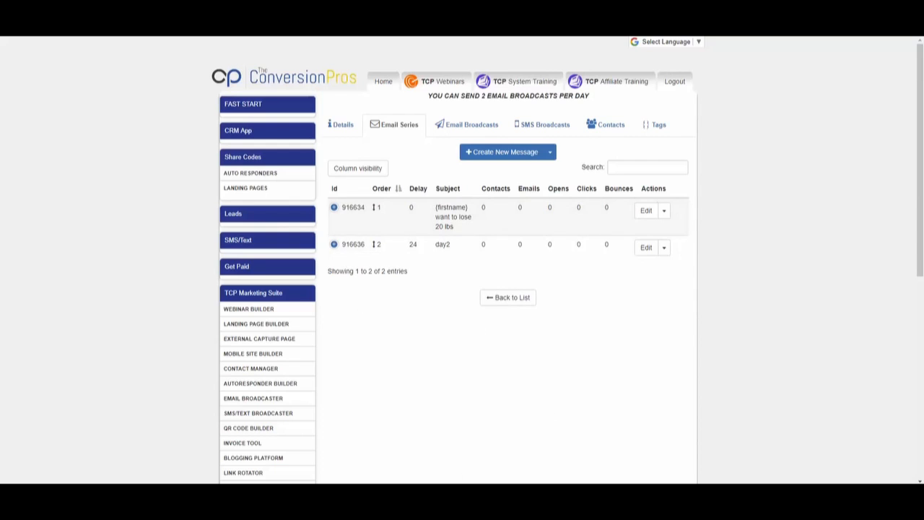
pyautogui.click(479, 128)
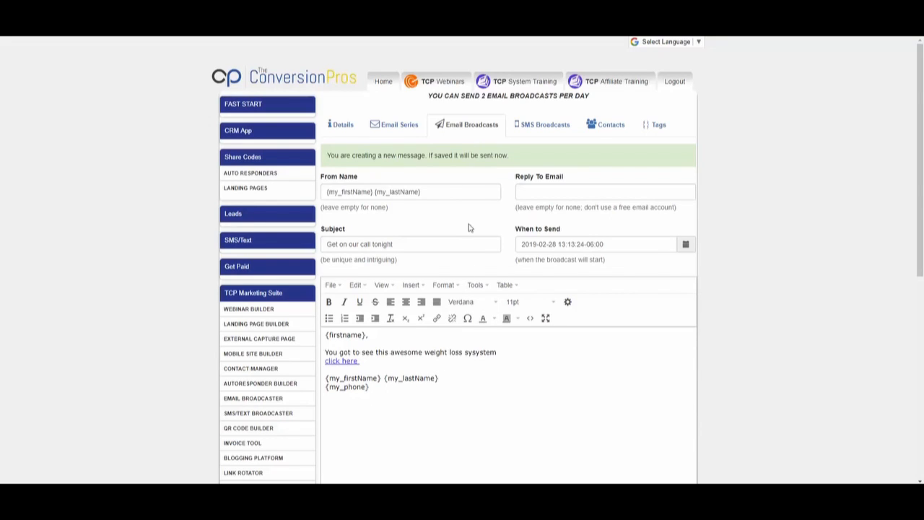
pyautogui.scroll(-2, 474, 347)
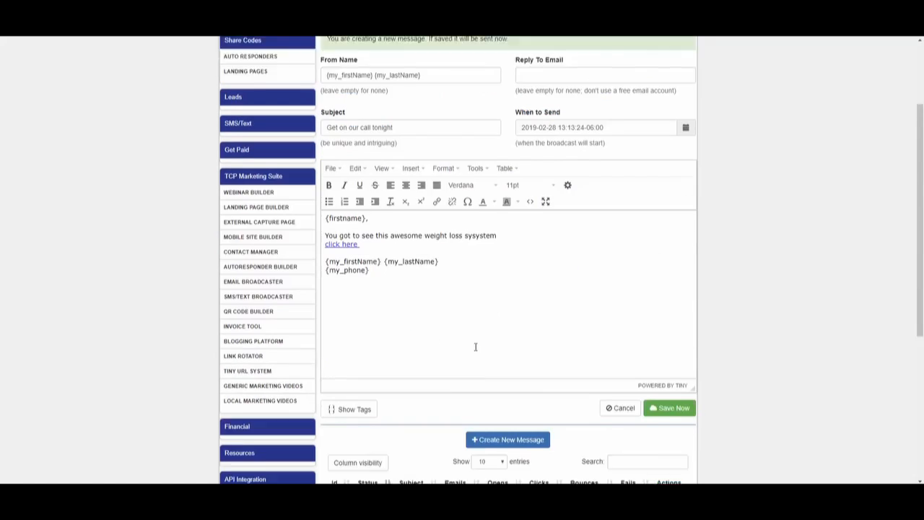
pyautogui.scroll(2, 482, 349)
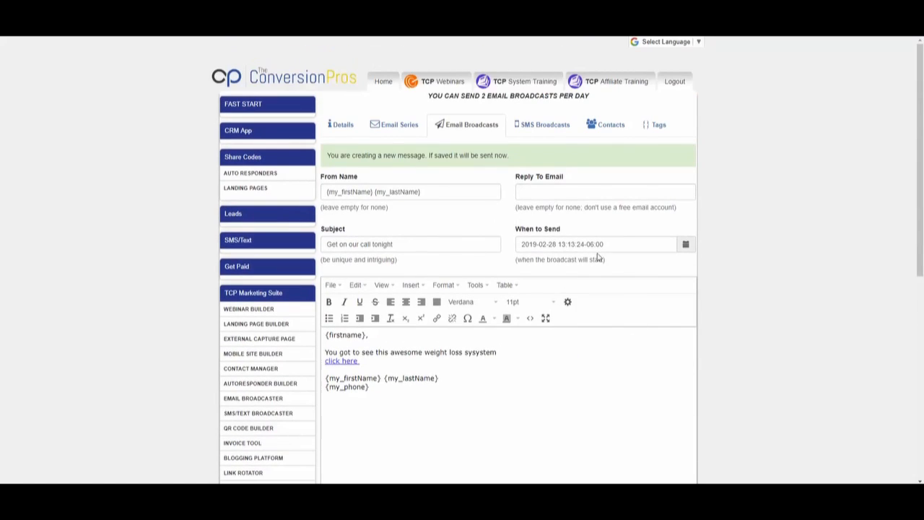
# View the SMS broadcasts section, and return to the Autoresponder Builder to look over the autoresponders list and email stats.
pyautogui.click(538, 131)
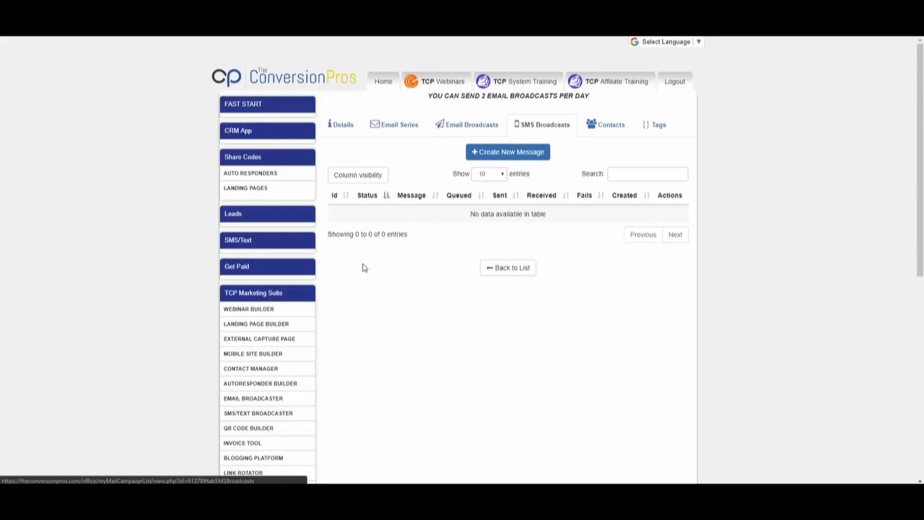
pyautogui.scroll(-1, 339, 318)
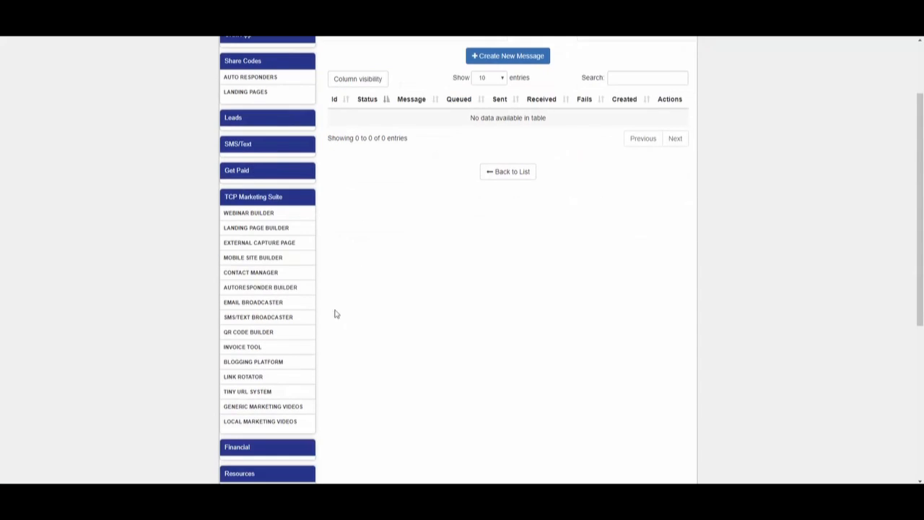
pyautogui.click(287, 287)
pyautogui.scroll(-5, 576, 300)
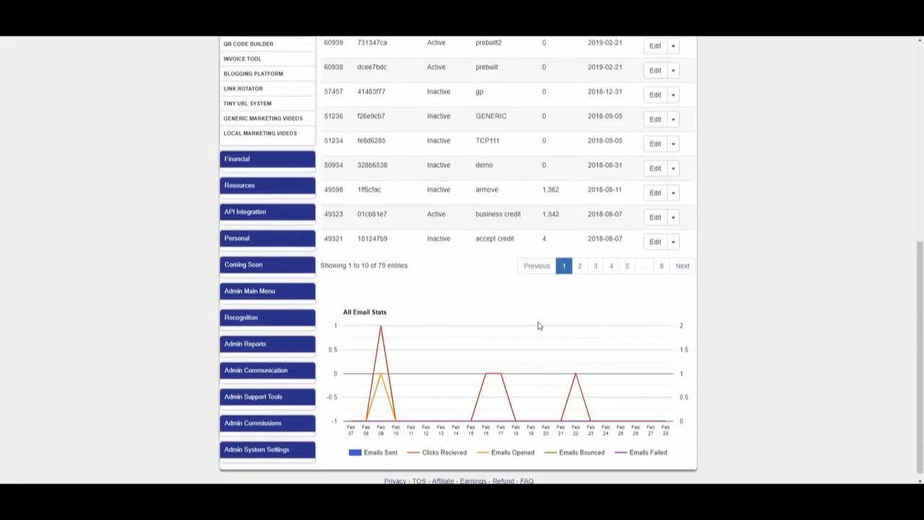
pyautogui.scroll(2, 538, 324)
pyautogui.scroll(1, 509, 241)
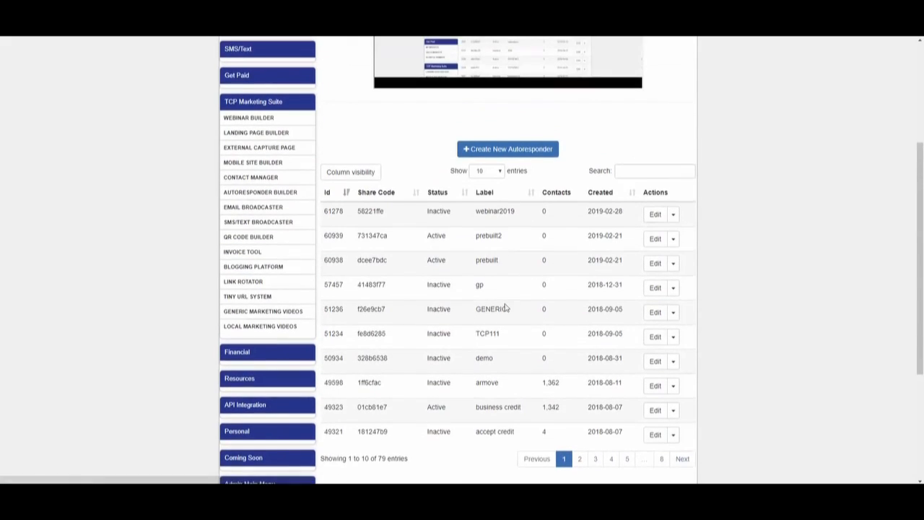
# Look over the autoresponders list and locate the webinar2019 autoresponder.
pyautogui.scroll(2, 530, 342)
pyautogui.scroll(-3, 529, 338)
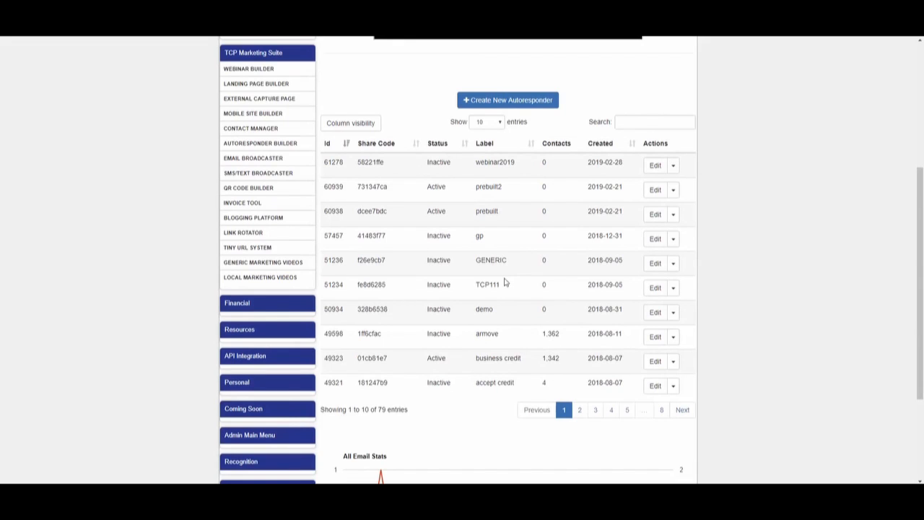
pyautogui.scroll(1, 512, 248)
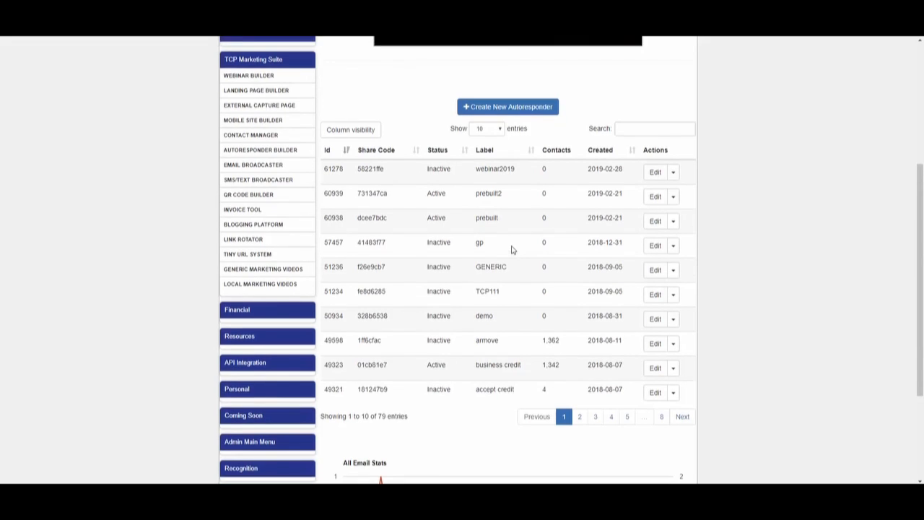
pyautogui.moveTo(477, 210); pyautogui.dragTo(525, 226)
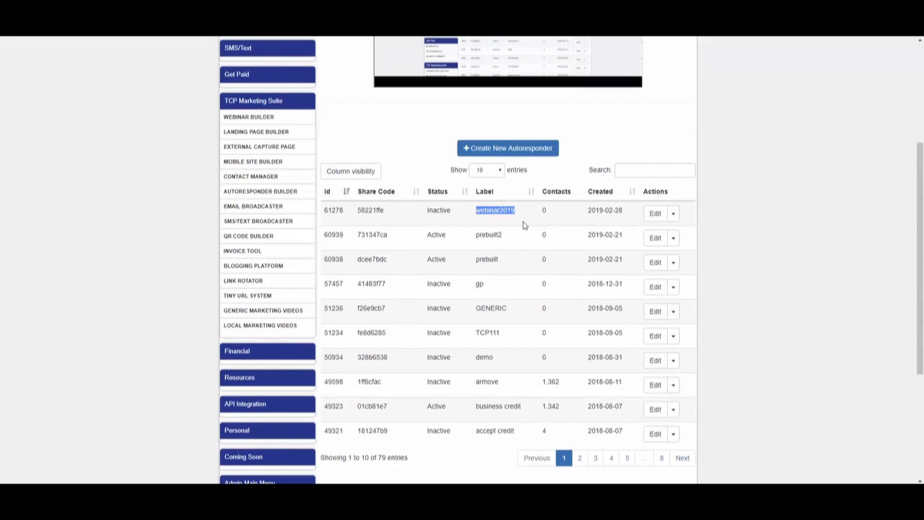
# Open the fitness11 landing page for editing, assign webinar2019 as its mail campaign, and save the lander.
pyautogui.click(256, 131)
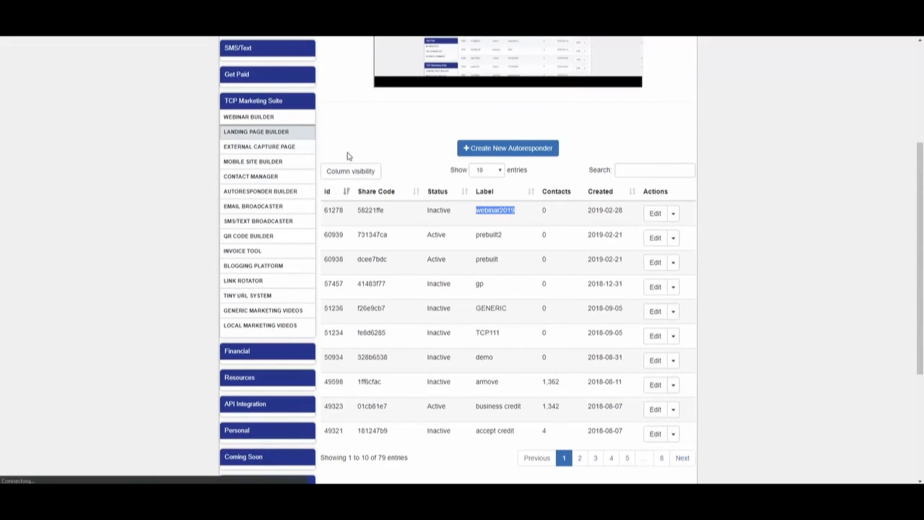
pyautogui.scroll(-4, 651, 299)
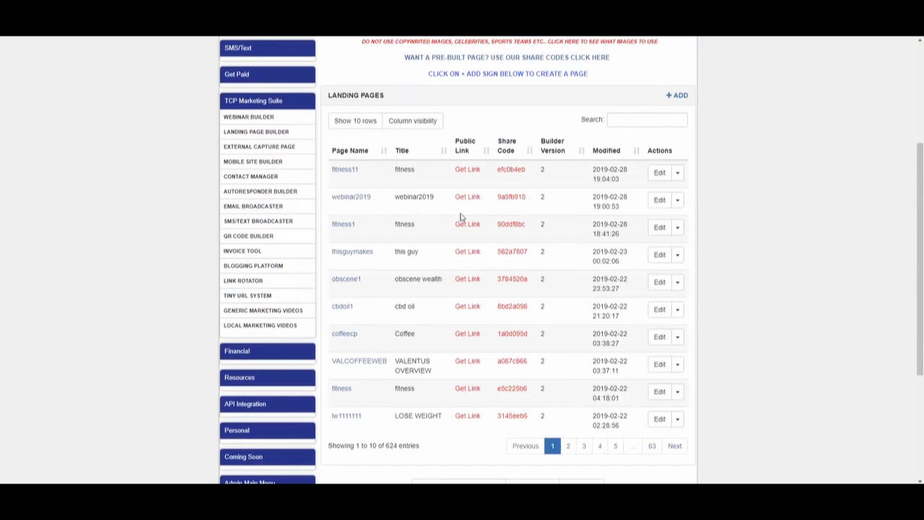
pyautogui.click(659, 174)
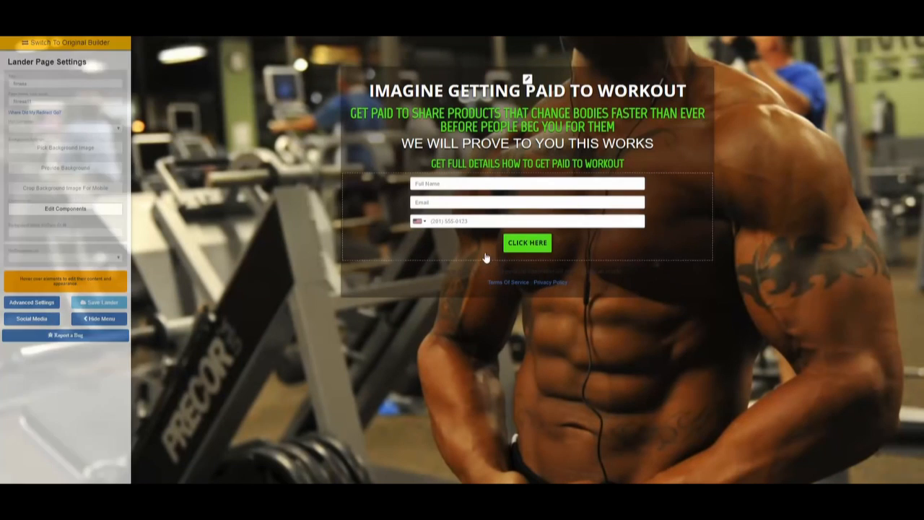
pyautogui.moveTo(504, 249)
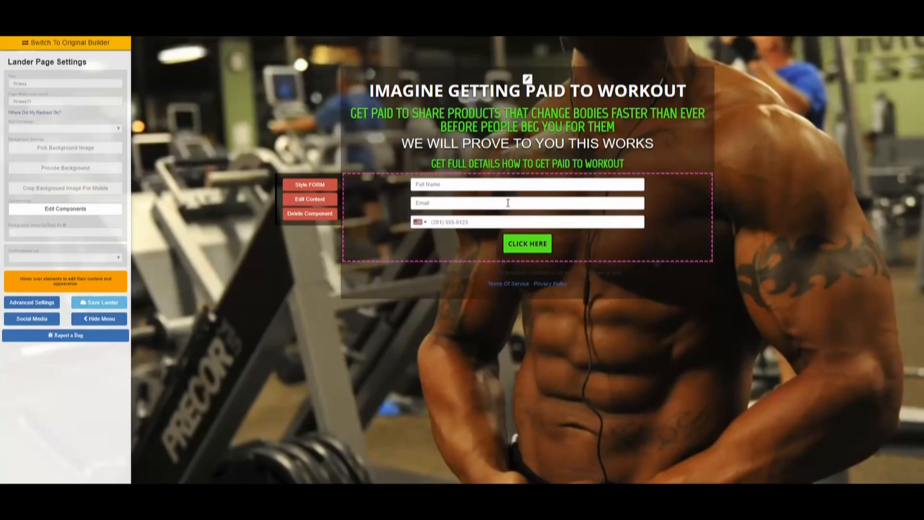
pyautogui.click(48, 129)
pyautogui.scroll(-10, 44, 202)
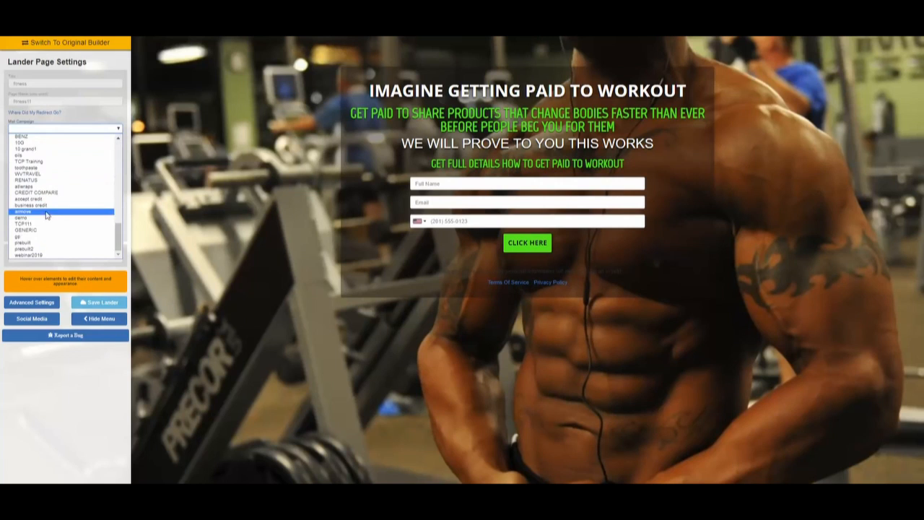
pyautogui.click(41, 256)
pyautogui.click(98, 302)
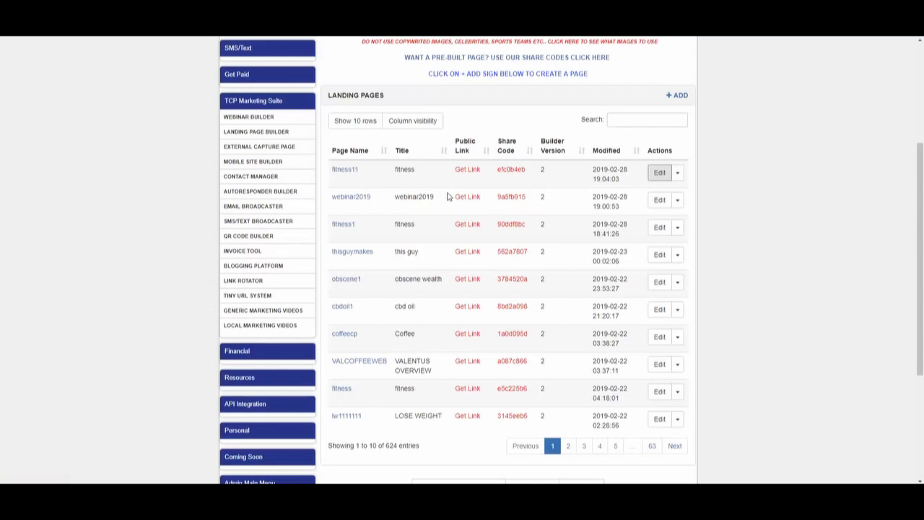
# Open the autoresponder share codes and copy the Generic Biz Opp code.
pyautogui.scroll(3, 448, 196)
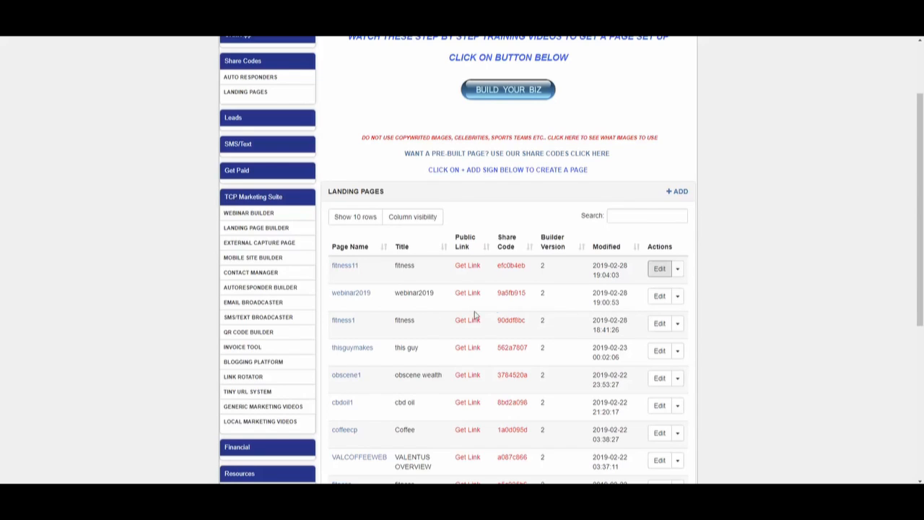
pyautogui.scroll(3, 475, 315)
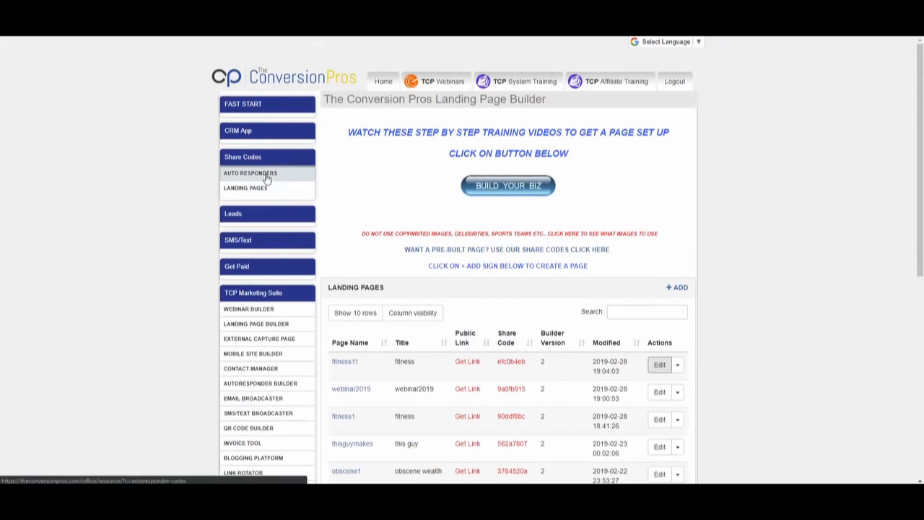
pyautogui.click(265, 179)
pyautogui.scroll(-4, 488, 295)
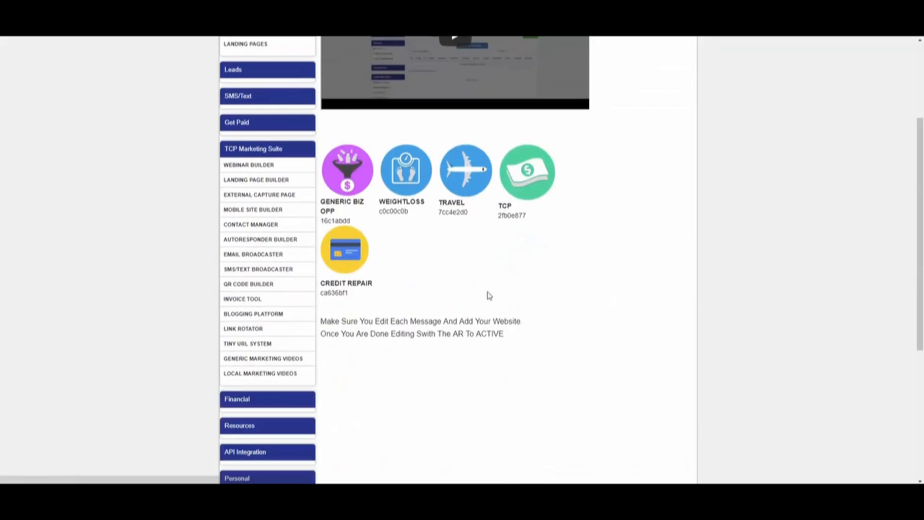
pyautogui.moveTo(355, 227); pyautogui.dragTo(329, 223)
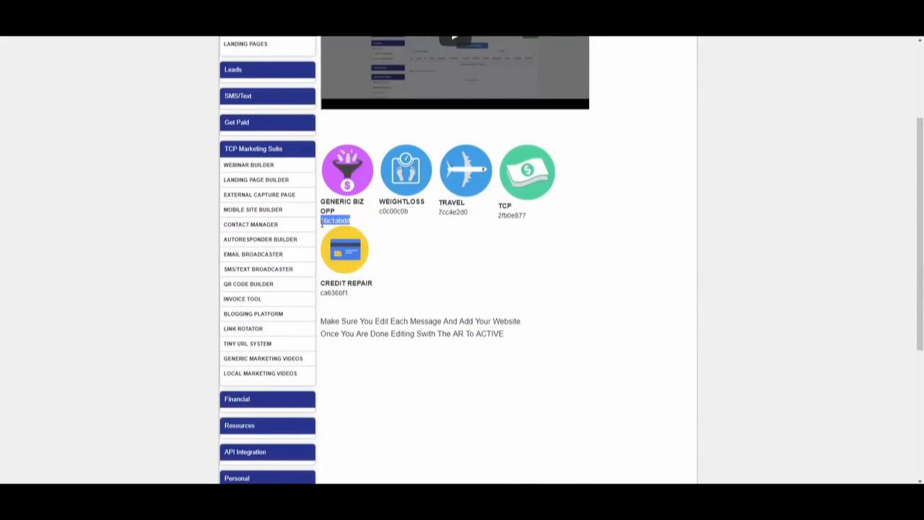
pyautogui.rightClick(322, 224)
pyautogui.click(331, 229)
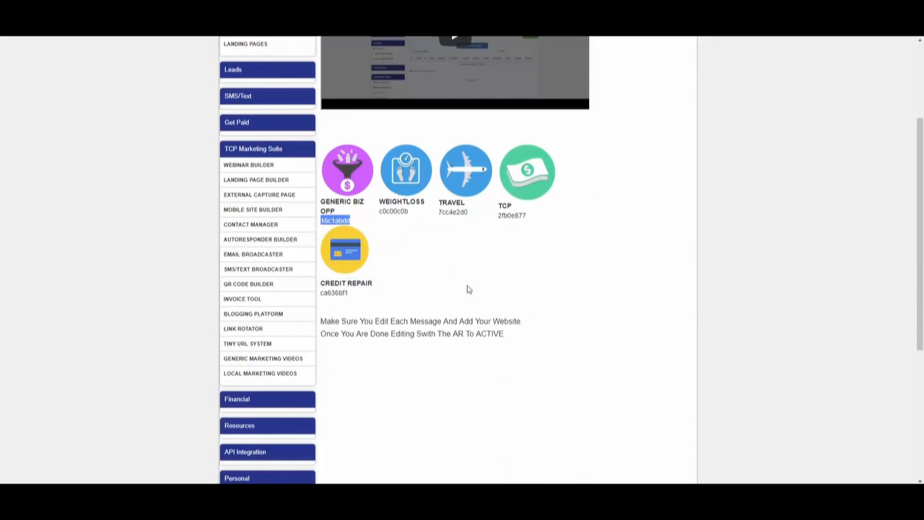
# Import the Generic Biz Opp messages into the webinar2019 autoresponder's email series using share code 16c1abdd.
pyautogui.click(277, 240)
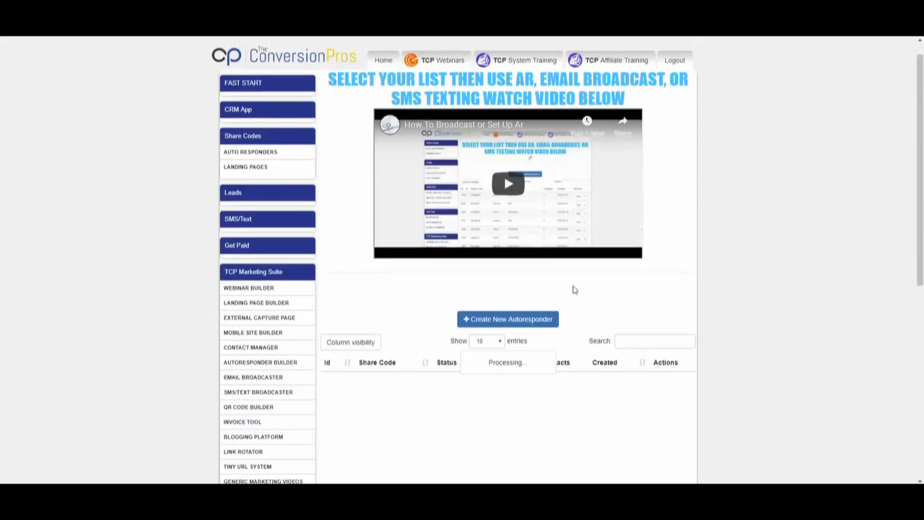
pyautogui.scroll(-2, 573, 289)
pyautogui.click(654, 214)
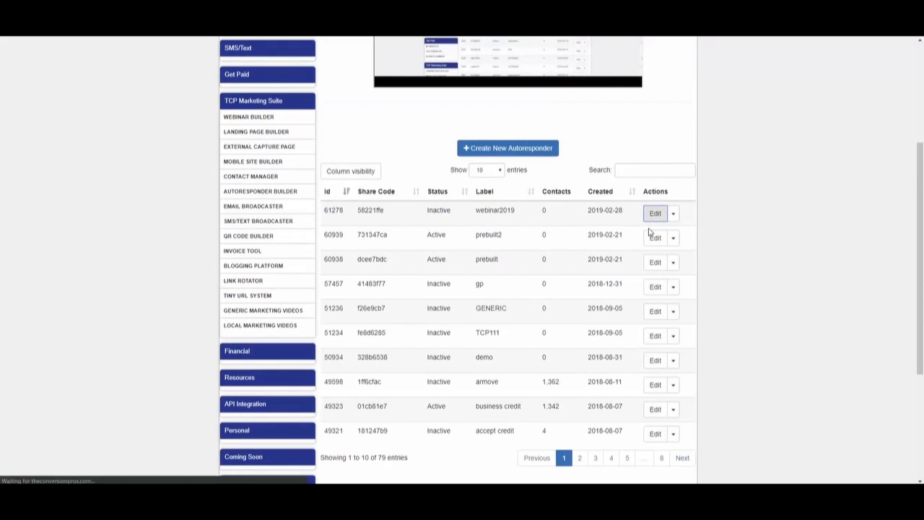
pyautogui.click(396, 128)
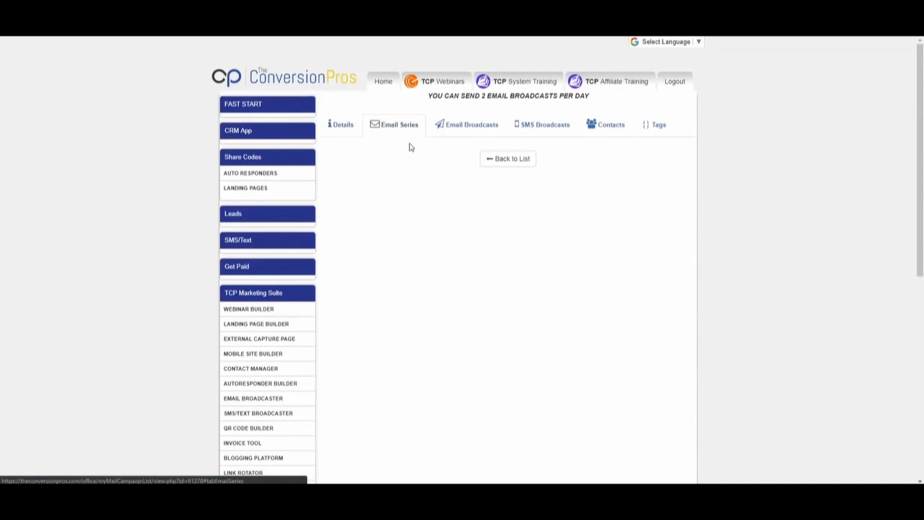
pyautogui.click(550, 152)
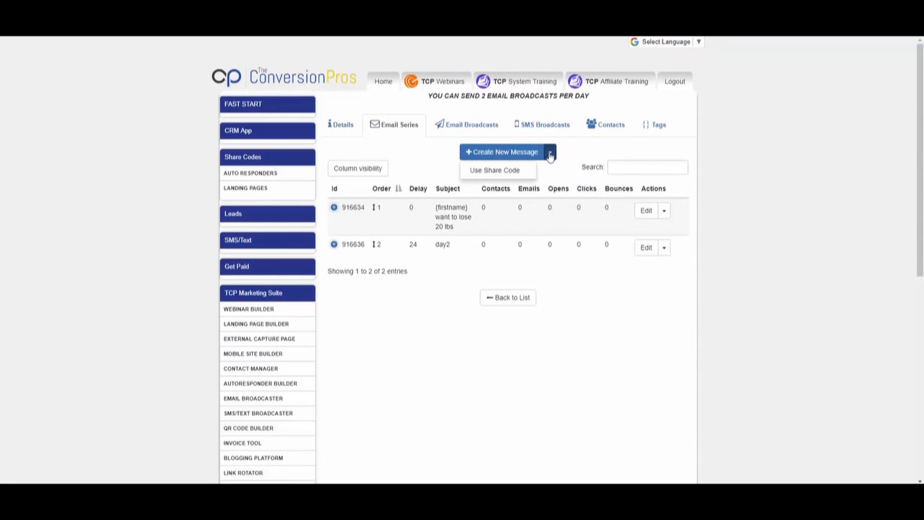
pyautogui.click(510, 169)
pyautogui.rightClick(373, 96)
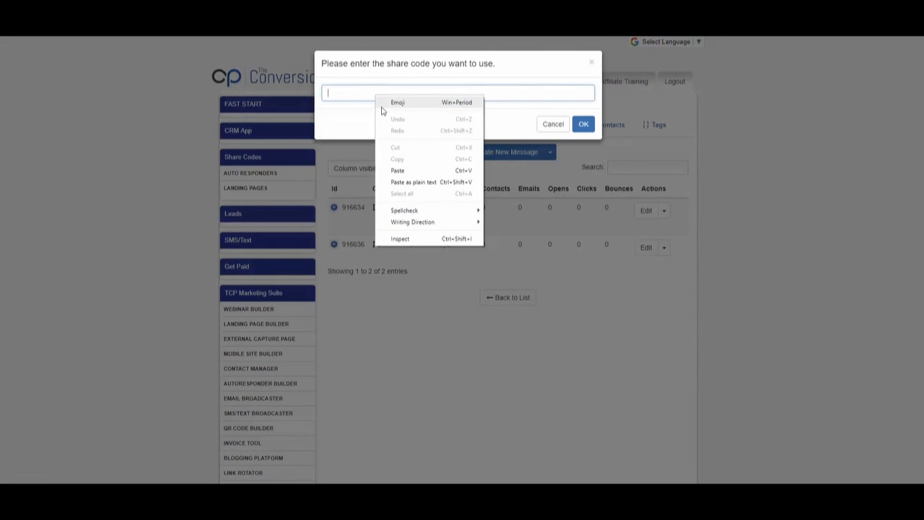
pyautogui.click(397, 170)
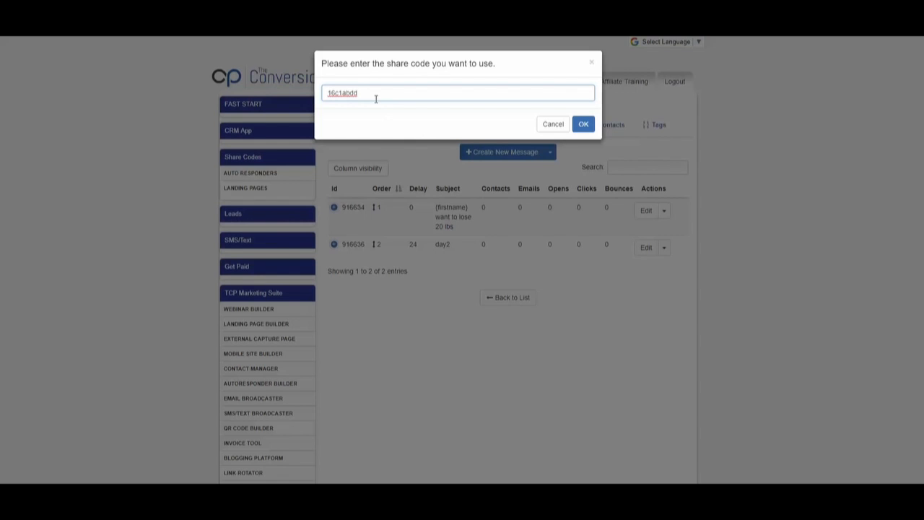
pyautogui.click(582, 124)
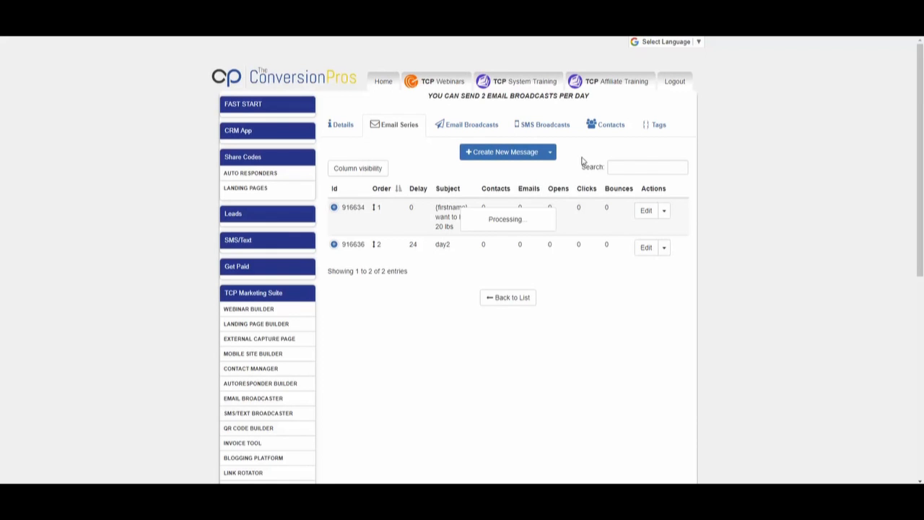
# Open the "{firstname} your requested information" message, examine its INSERT WEBSITE HERE placeholder, and close it without saving.
pyautogui.scroll(-6, 574, 177)
pyautogui.scroll(6, 574, 181)
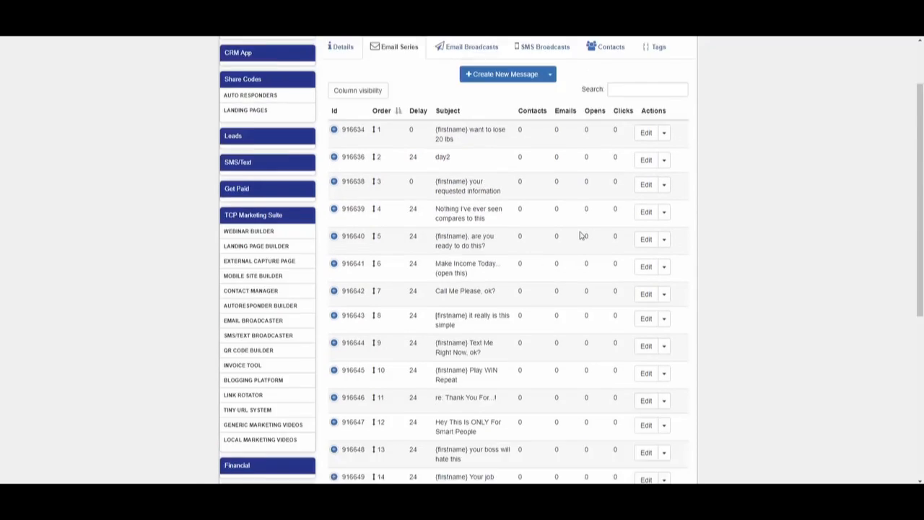
pyautogui.scroll(-5, 562, 214)
pyautogui.scroll(5, 561, 215)
pyautogui.scroll(-1, 561, 215)
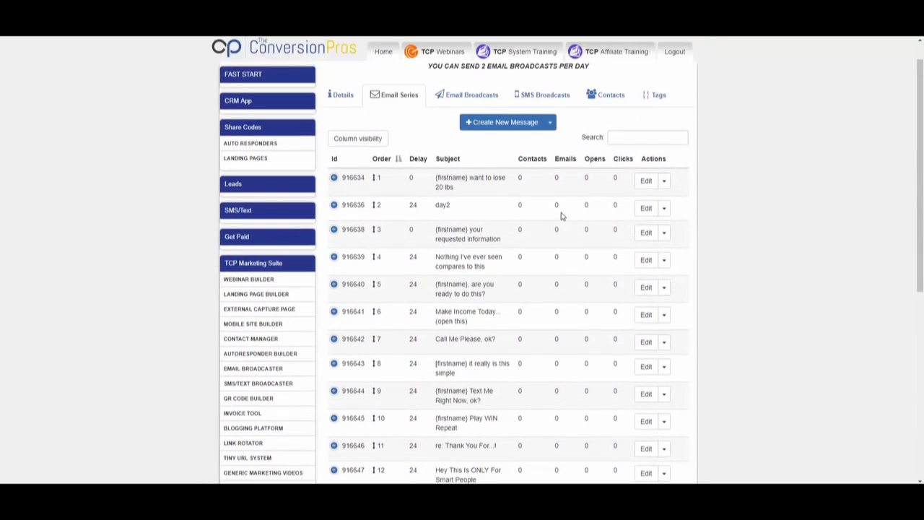
pyautogui.click(646, 209)
pyautogui.scroll(-3, 586, 223)
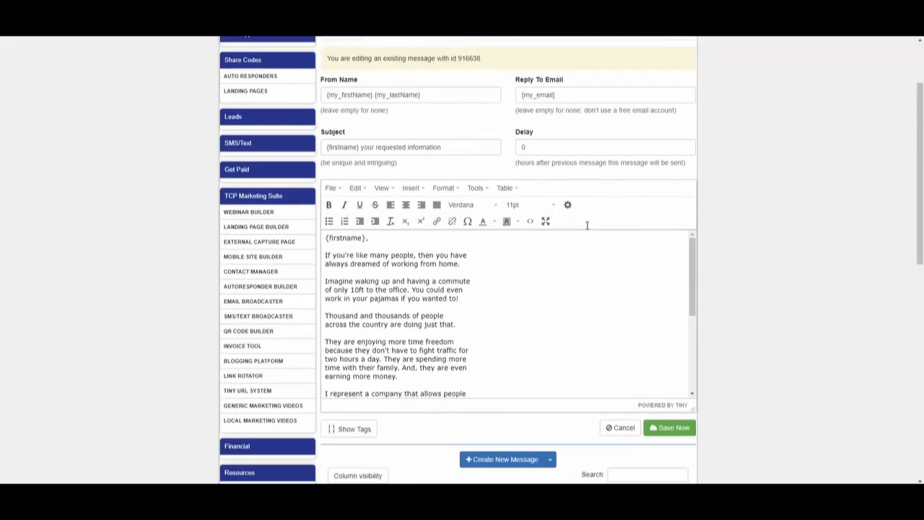
pyautogui.scroll(-3, 520, 237)
pyautogui.moveTo(456, 228); pyautogui.dragTo(349, 226)
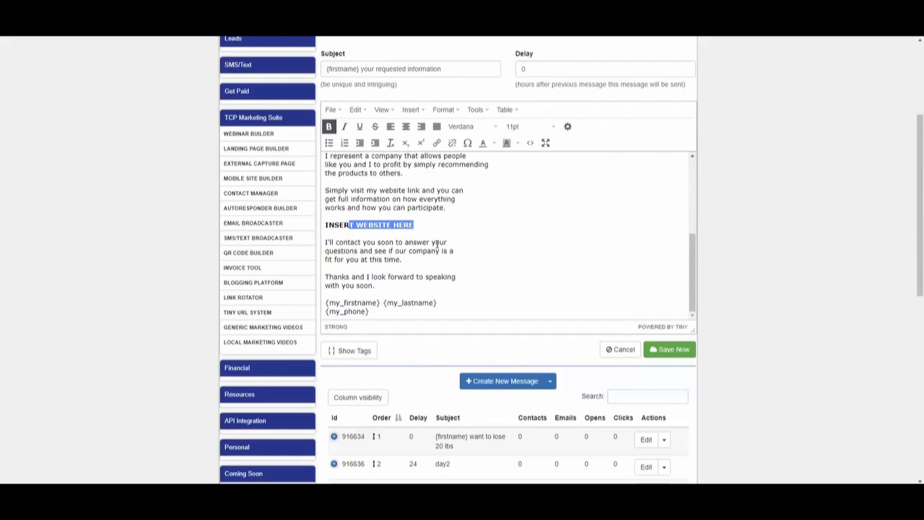
pyautogui.scroll(-1, 317, 270)
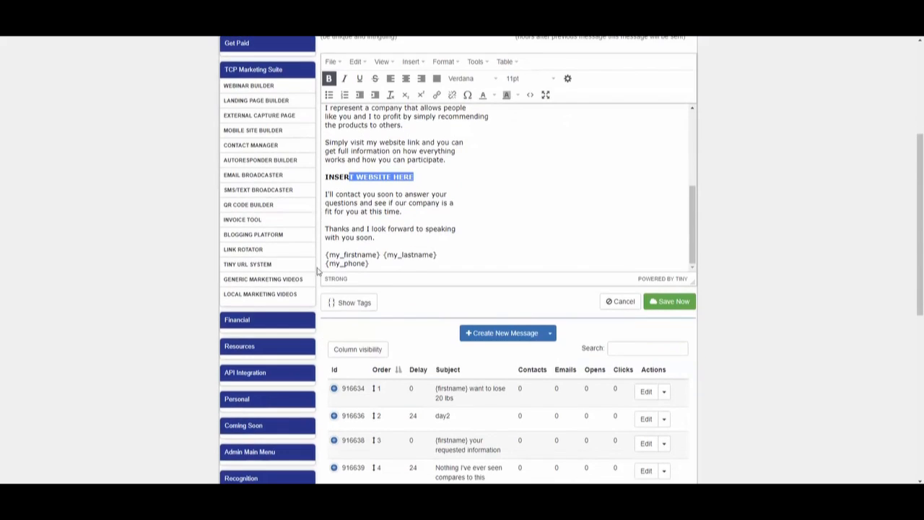
pyautogui.click(623, 302)
# Look through the full email series, examining the order, delay and subject of the messages.
pyautogui.scroll(1, 713, 291)
pyautogui.scroll(-1, 721, 281)
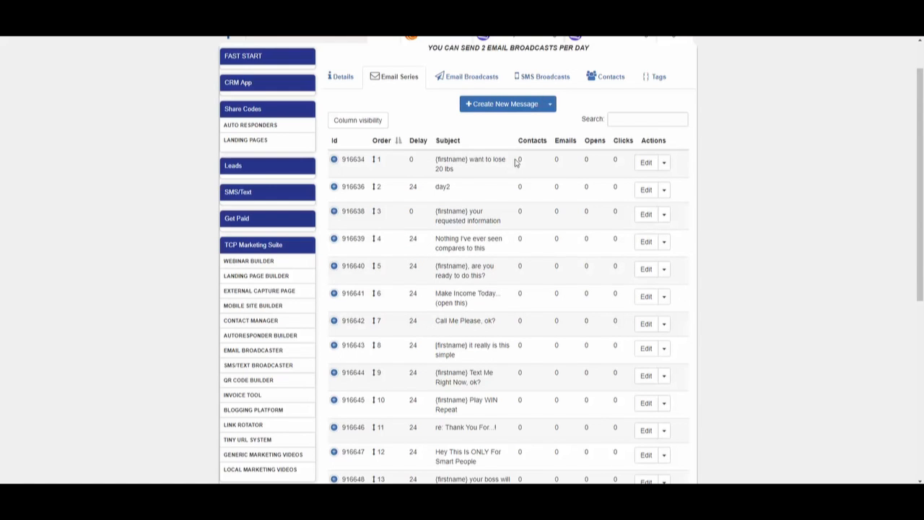
pyautogui.scroll(-6, 520, 173)
pyautogui.scroll(7, 524, 273)
pyautogui.scroll(-5, 524, 278)
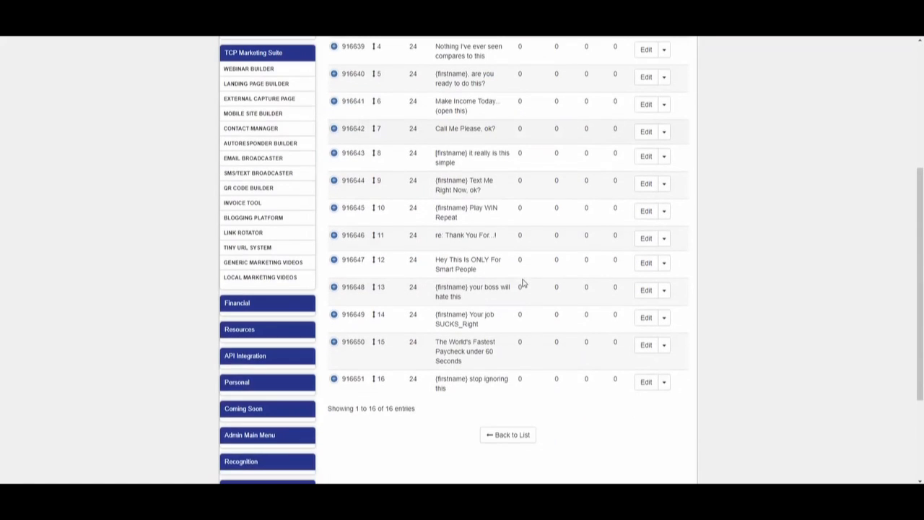
pyautogui.scroll(5, 542, 289)
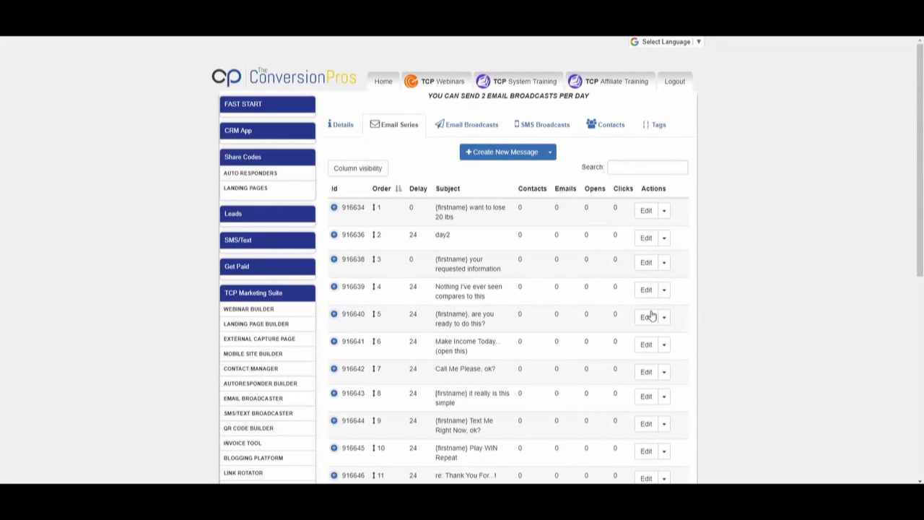
pyautogui.scroll(-2, 557, 305)
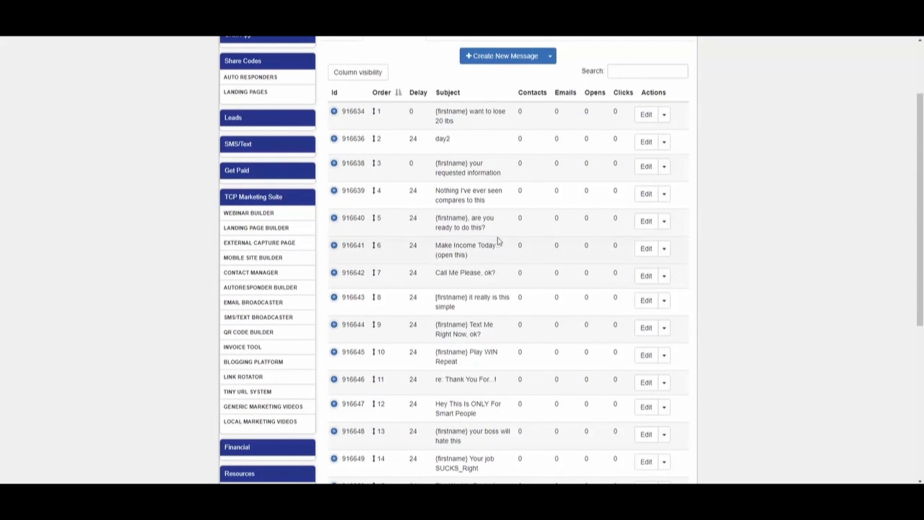
pyautogui.scroll(-2, 742, 280)
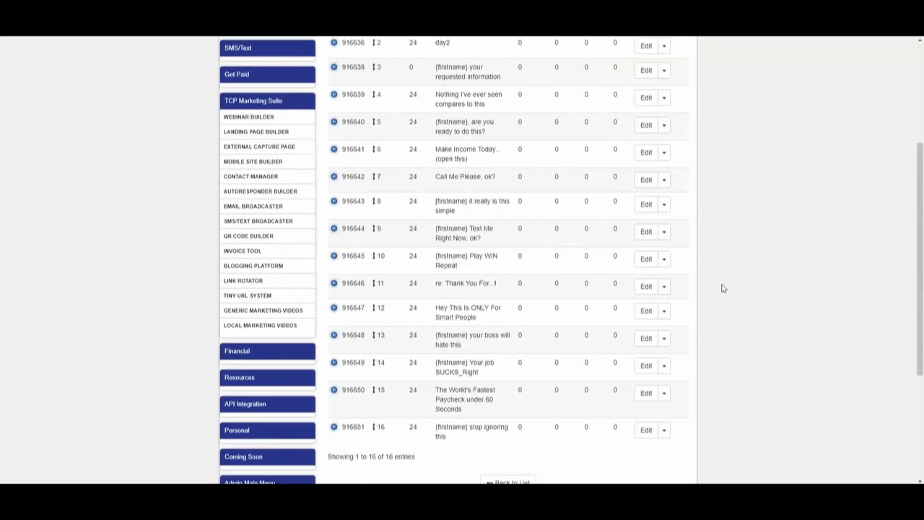
pyautogui.scroll(-2, 639, 283)
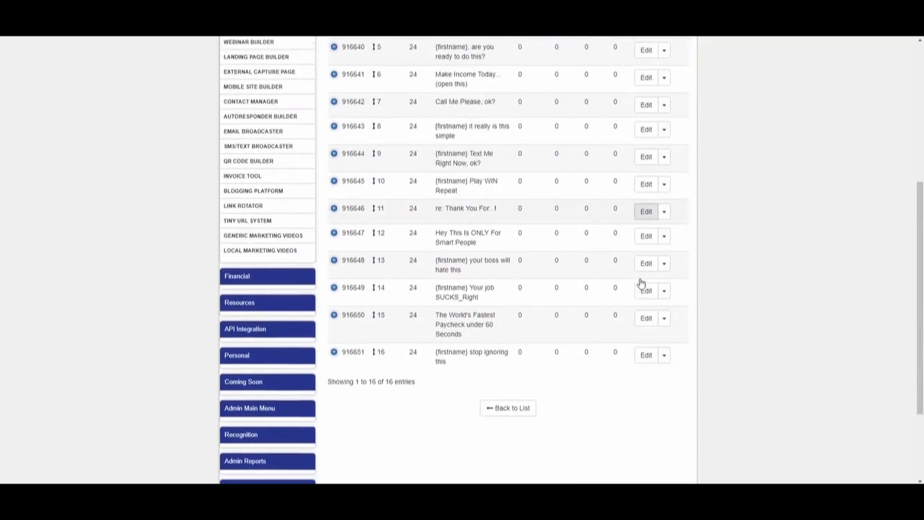
pyautogui.scroll(5, 641, 282)
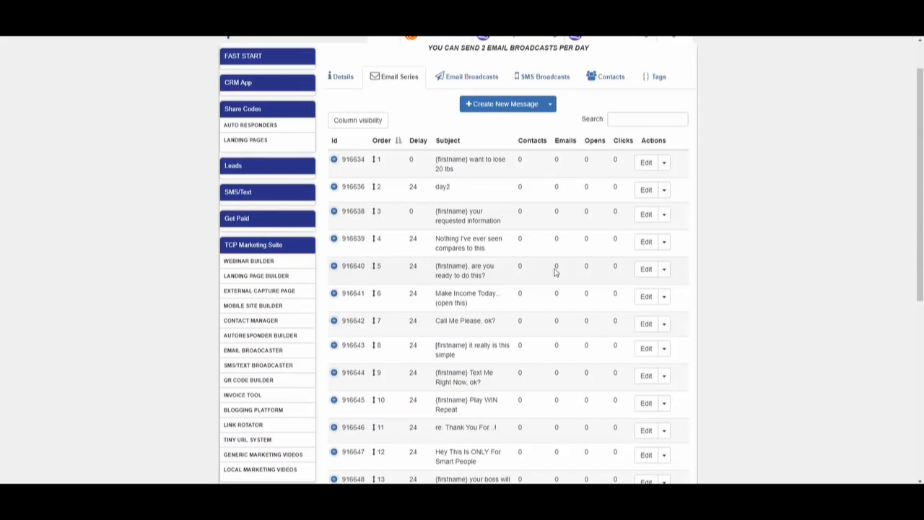
# Open the external capture page tool and examine the Bootstrap Form option and the list of all forms.
pyautogui.scroll(-1, 554, 272)
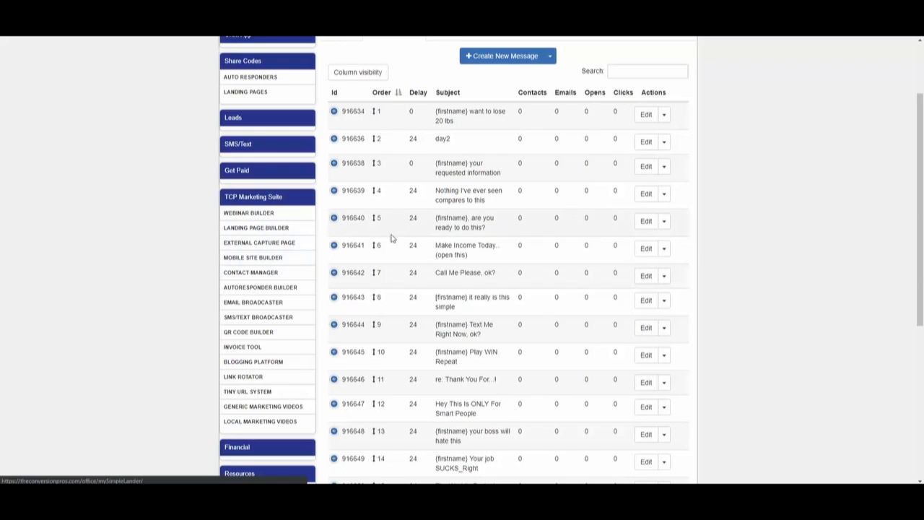
pyautogui.click(270, 245)
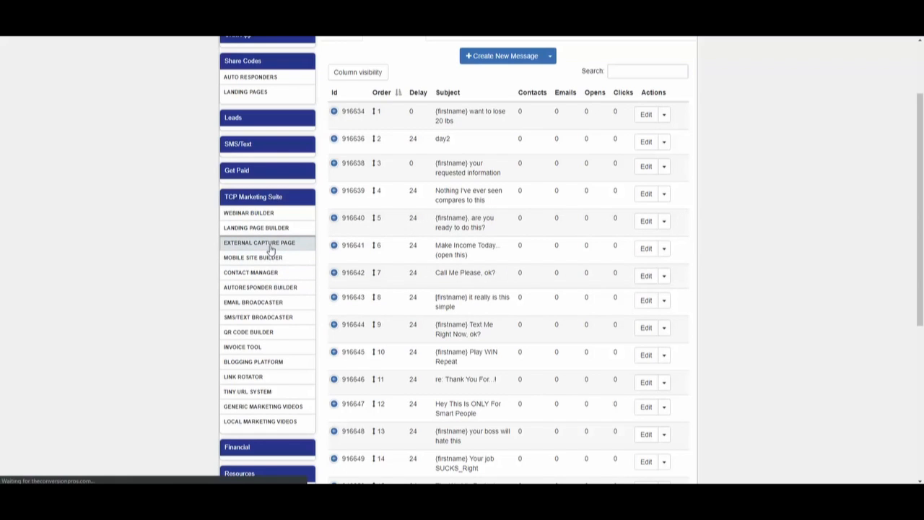
pyautogui.scroll(-1, 570, 287)
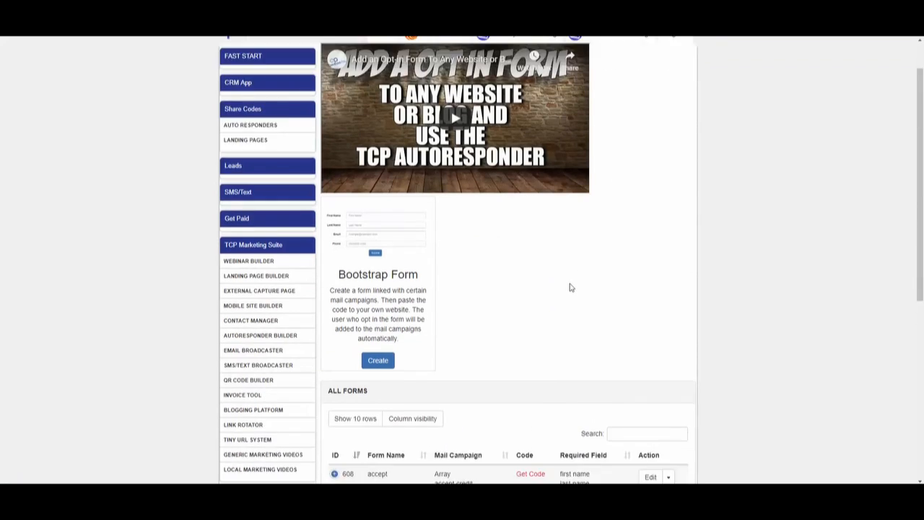
pyautogui.scroll(-2, 571, 309)
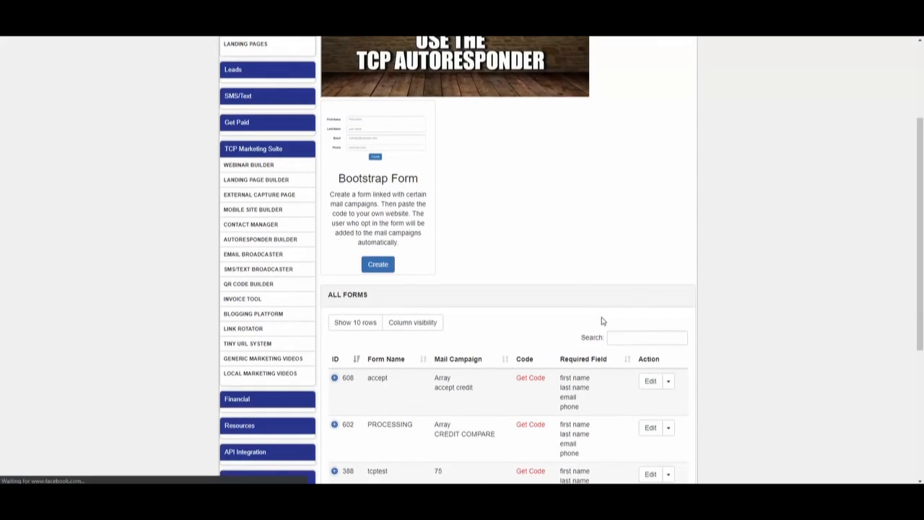
pyautogui.scroll(3, 600, 322)
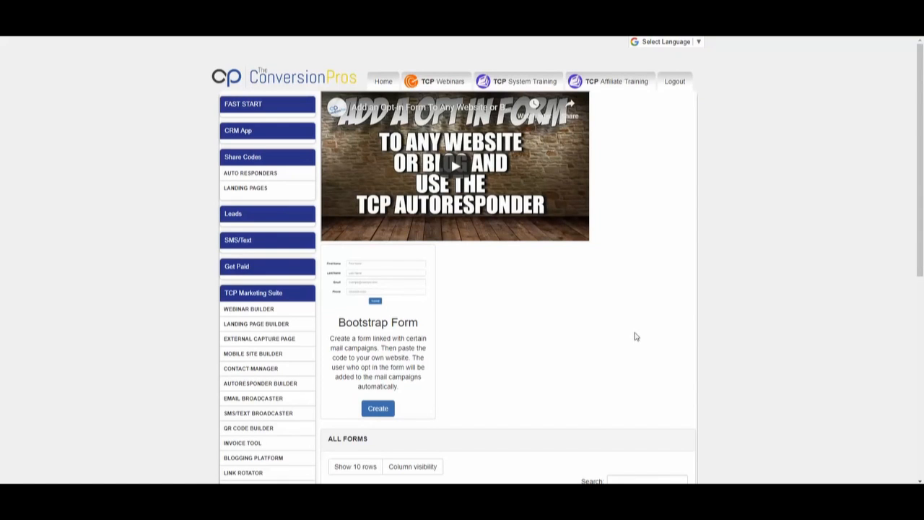
pyautogui.scroll(-3, 625, 317)
pyautogui.scroll(1, 612, 315)
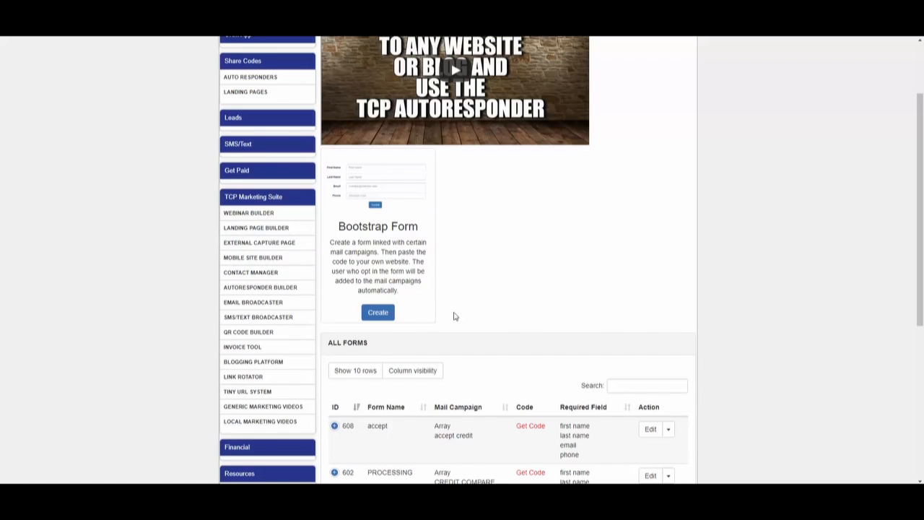
# Open the LOSE 50LBS webinar from the webinar builder for editing and examine its countdown, replay option, schedule and images.
pyautogui.click(257, 214)
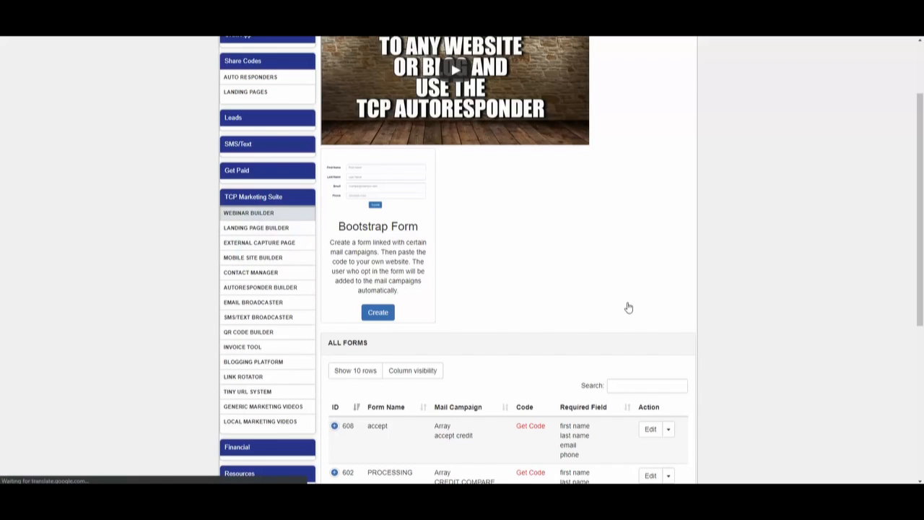
pyautogui.scroll(-8, 629, 307)
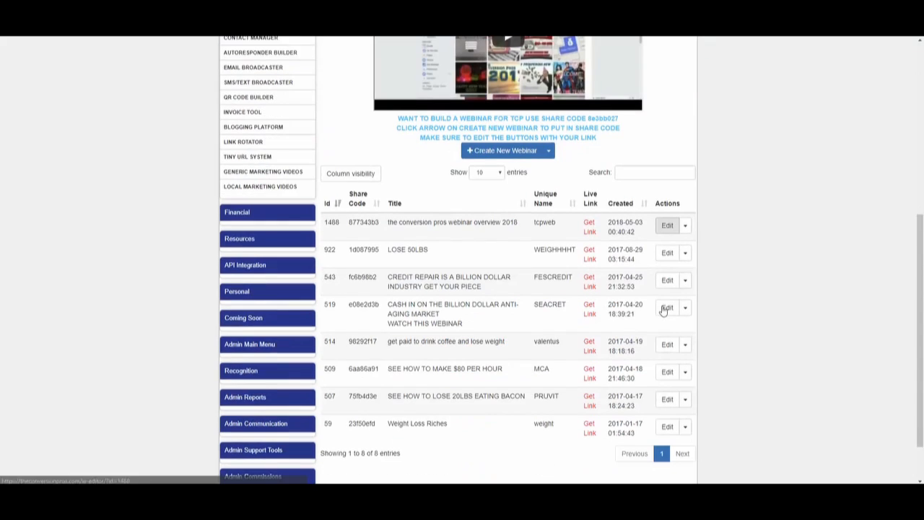
pyautogui.click(666, 248)
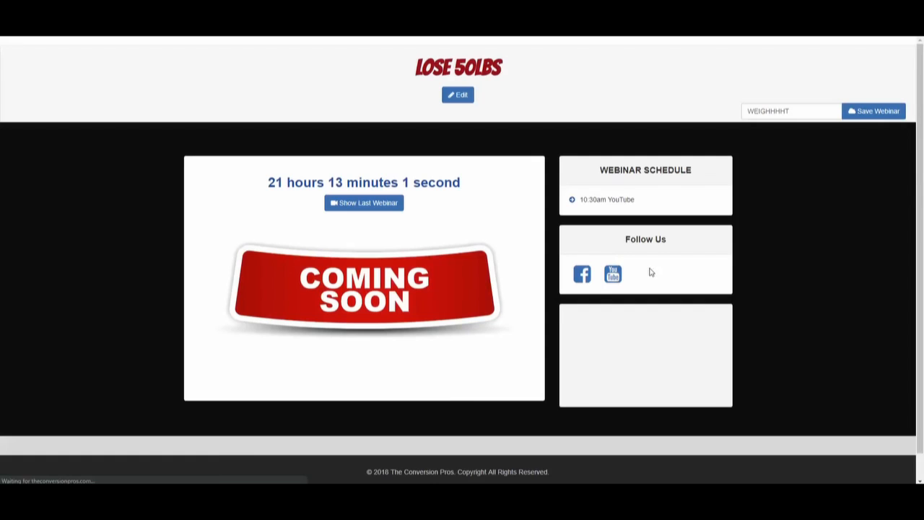
pyautogui.scroll(-3, 625, 309)
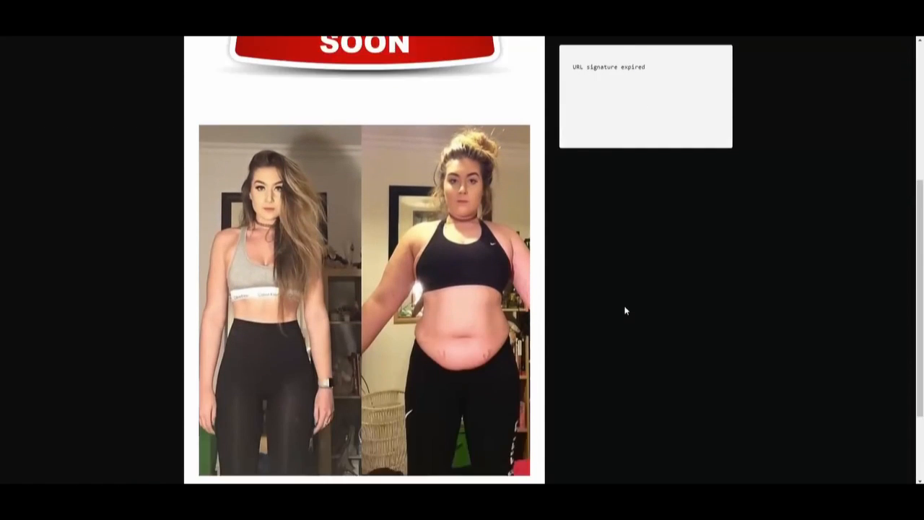
pyautogui.scroll(3, 625, 311)
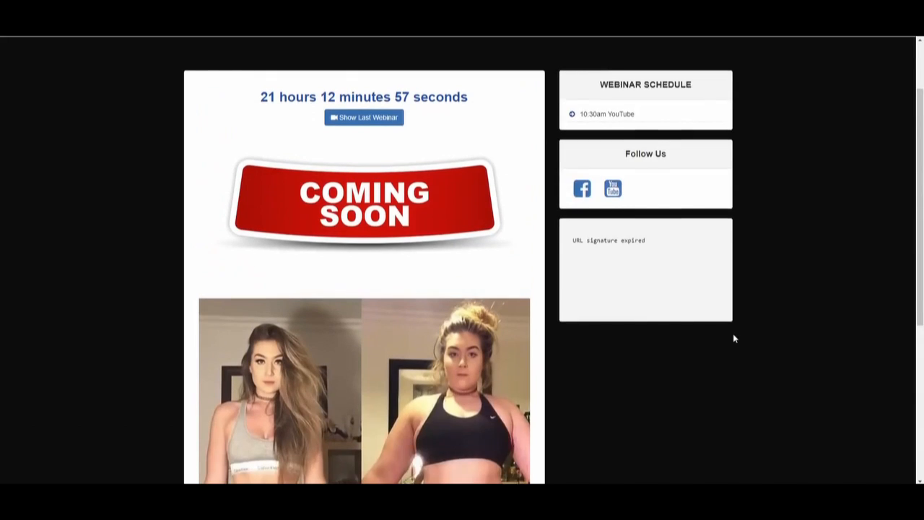
pyautogui.scroll(2, 733, 338)
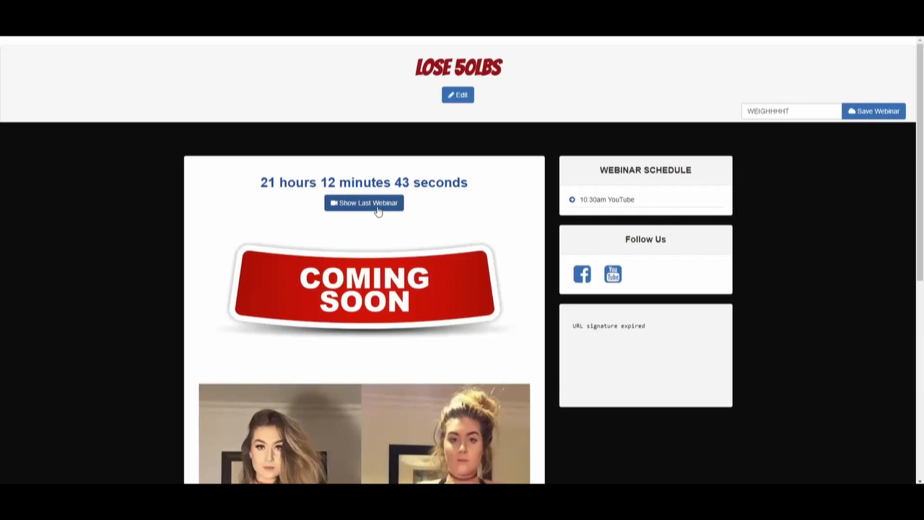
pyautogui.scroll(-1, 377, 209)
pyautogui.scroll(1, 377, 209)
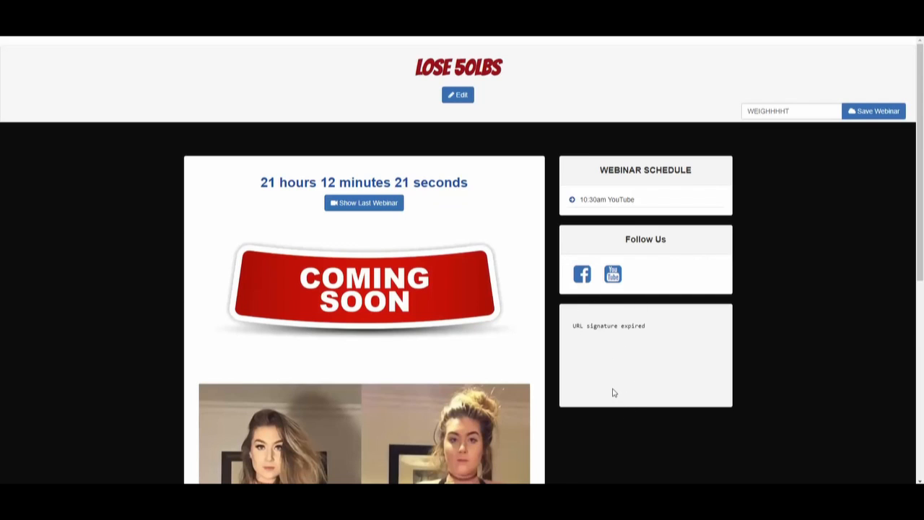
pyautogui.scroll(-5, 611, 390)
pyautogui.scroll(5, 604, 347)
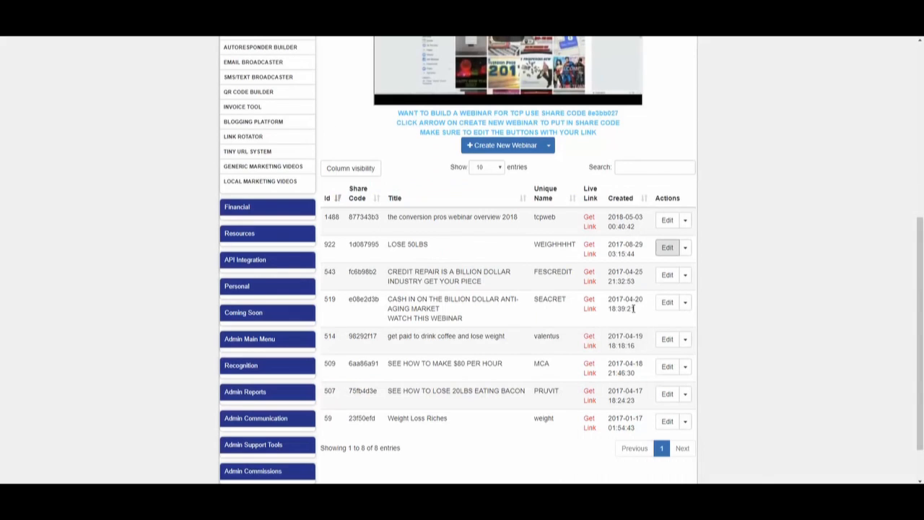
# Look through the webinar builder page, examining the replay and proof-picture tutorials, the TCP share code note and the webinar list.
pyautogui.scroll(5, 650, 320)
pyautogui.scroll(2, 655, 320)
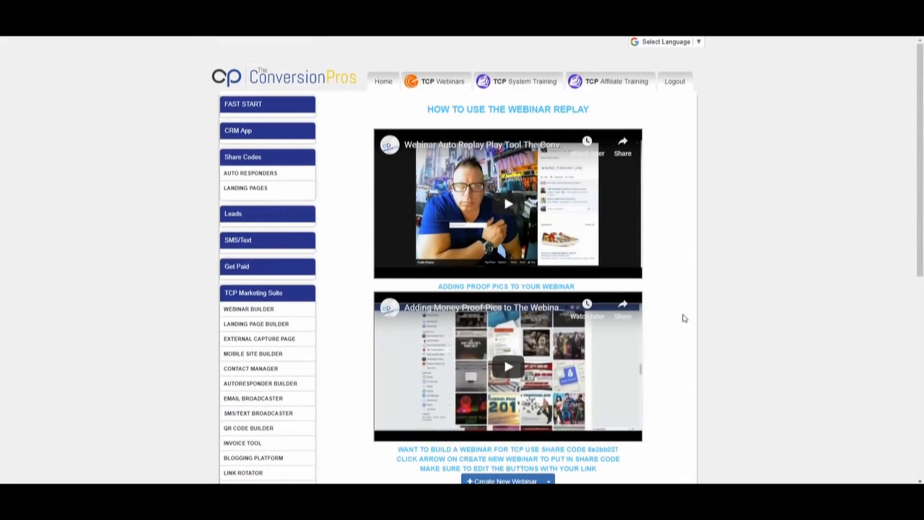
pyautogui.scroll(-4, 684, 316)
pyautogui.scroll(-2, 686, 314)
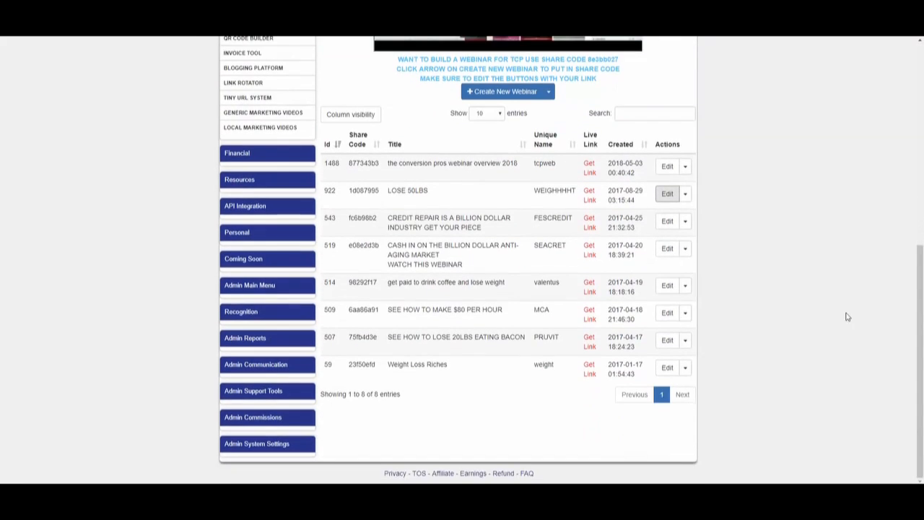
pyautogui.scroll(3, 845, 316)
pyautogui.scroll(2, 752, 290)
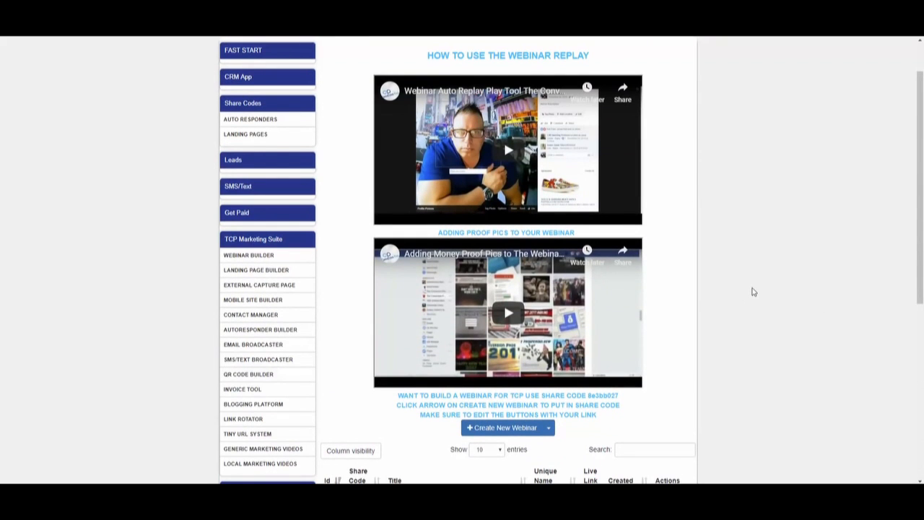
pyautogui.scroll(1, 648, 301)
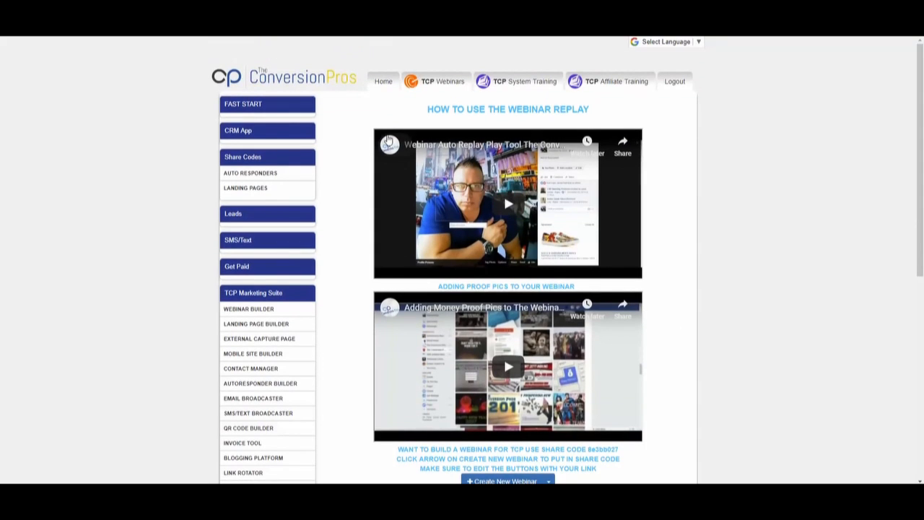
# Return to the back office home page and look through the welcome videos and the training choices.
pyautogui.click(382, 83)
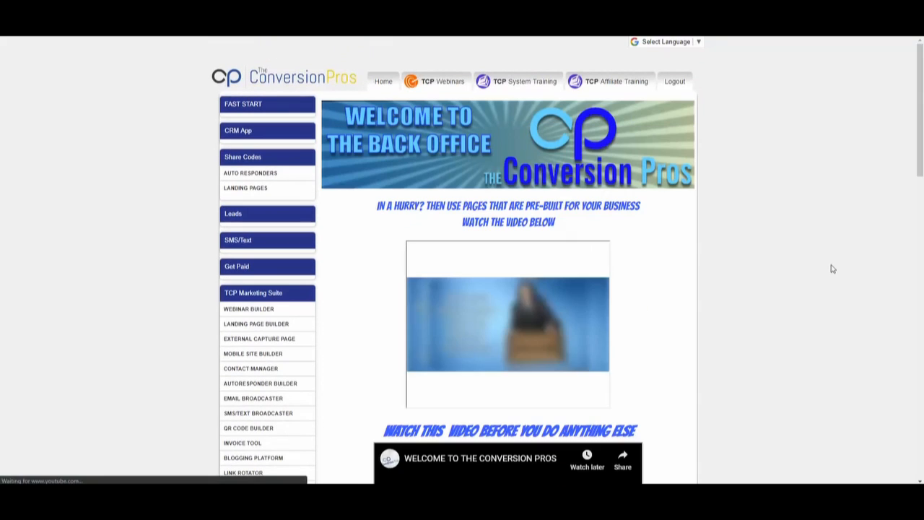
pyautogui.scroll(-2, 752, 262)
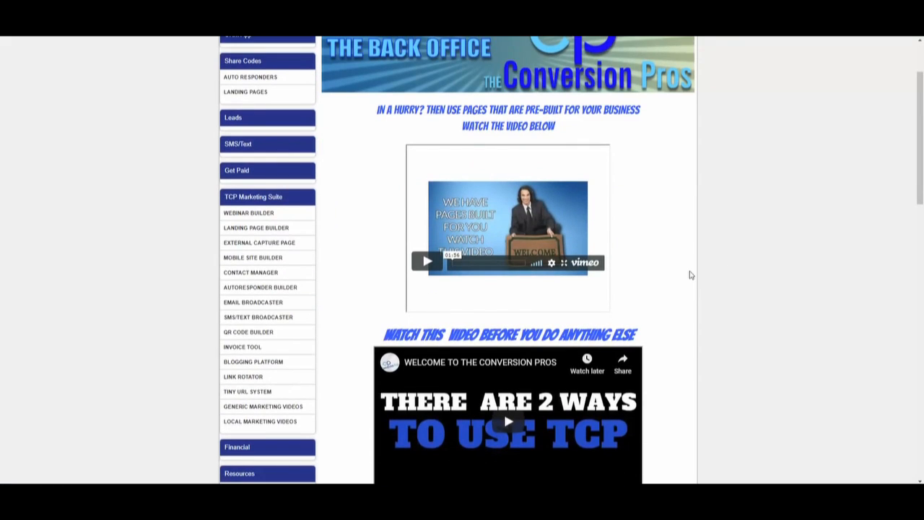
pyautogui.scroll(-3, 646, 293)
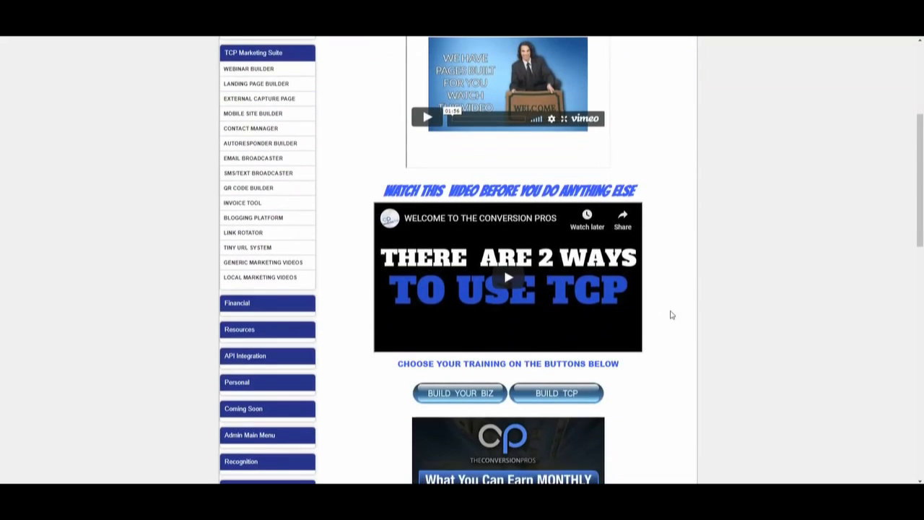
pyautogui.scroll(3, 683, 318)
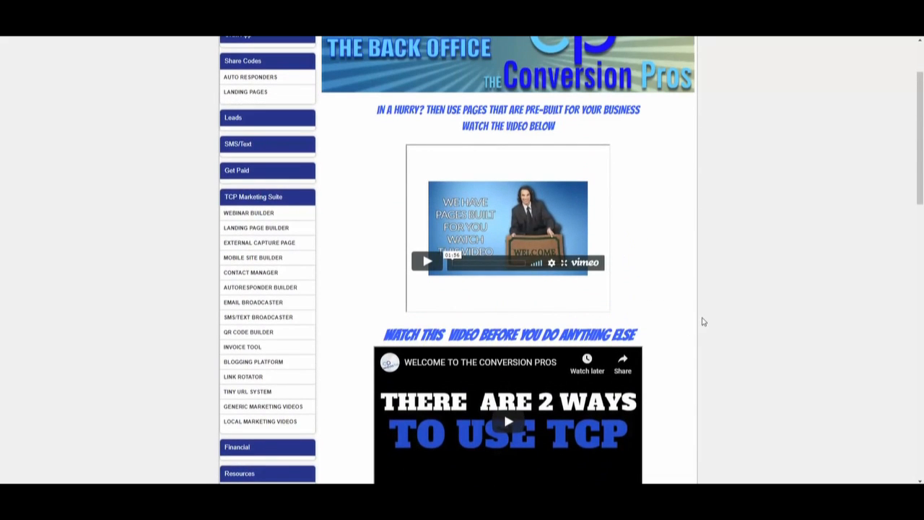